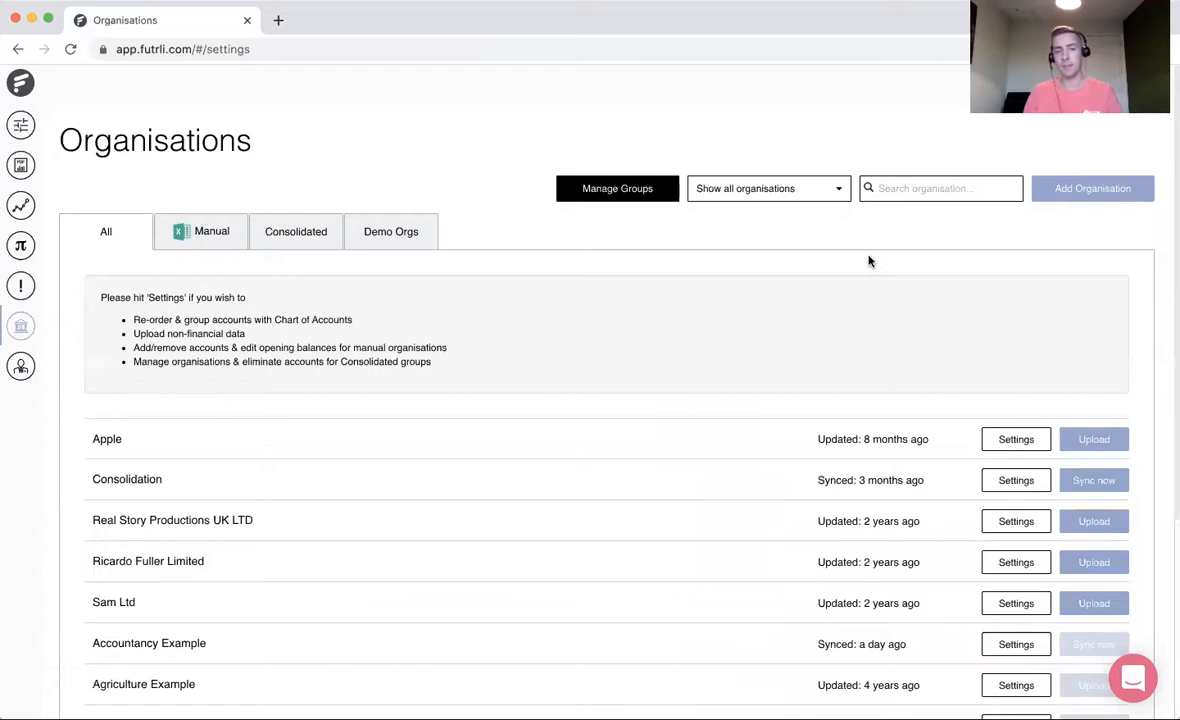
- Review the available ways to add an organisation, and close the overview without choosing one
click(1078, 189)
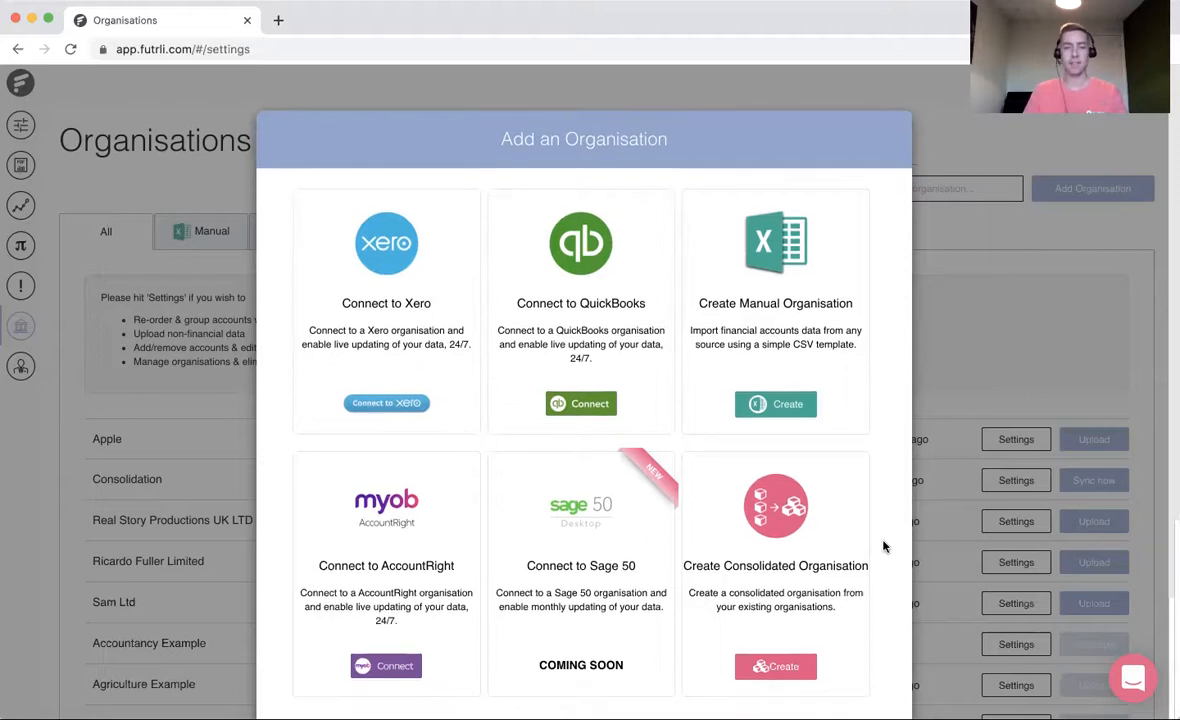
scroll(882, 560, down, 3)
click(856, 636)
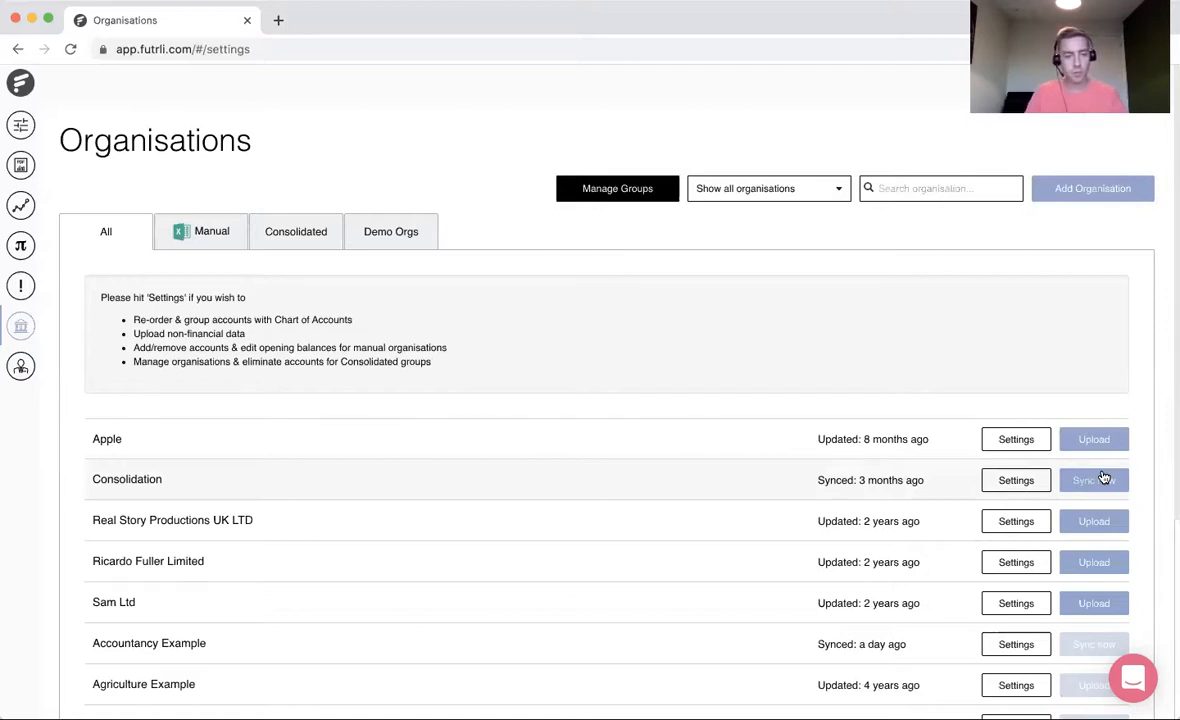
- Open the settings of the Apple organisation and examine the Income accounts in its Profit & Loss chart of accounts
click(1017, 439)
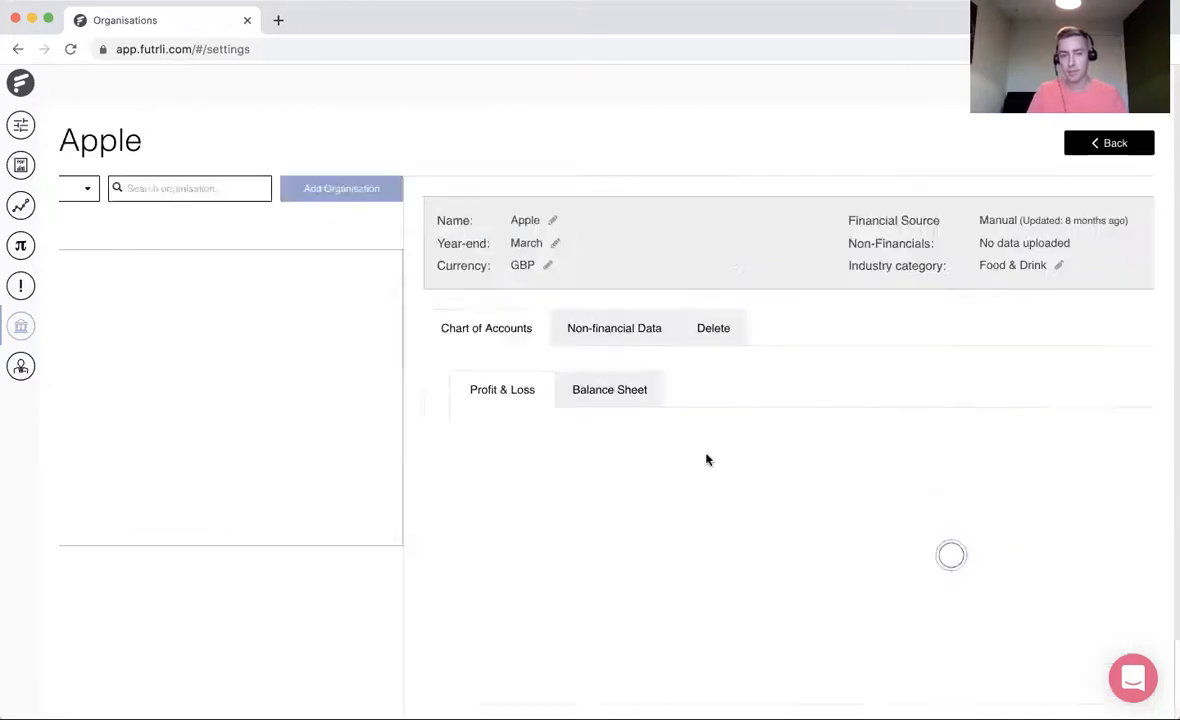
scroll(645, 521, down, 3)
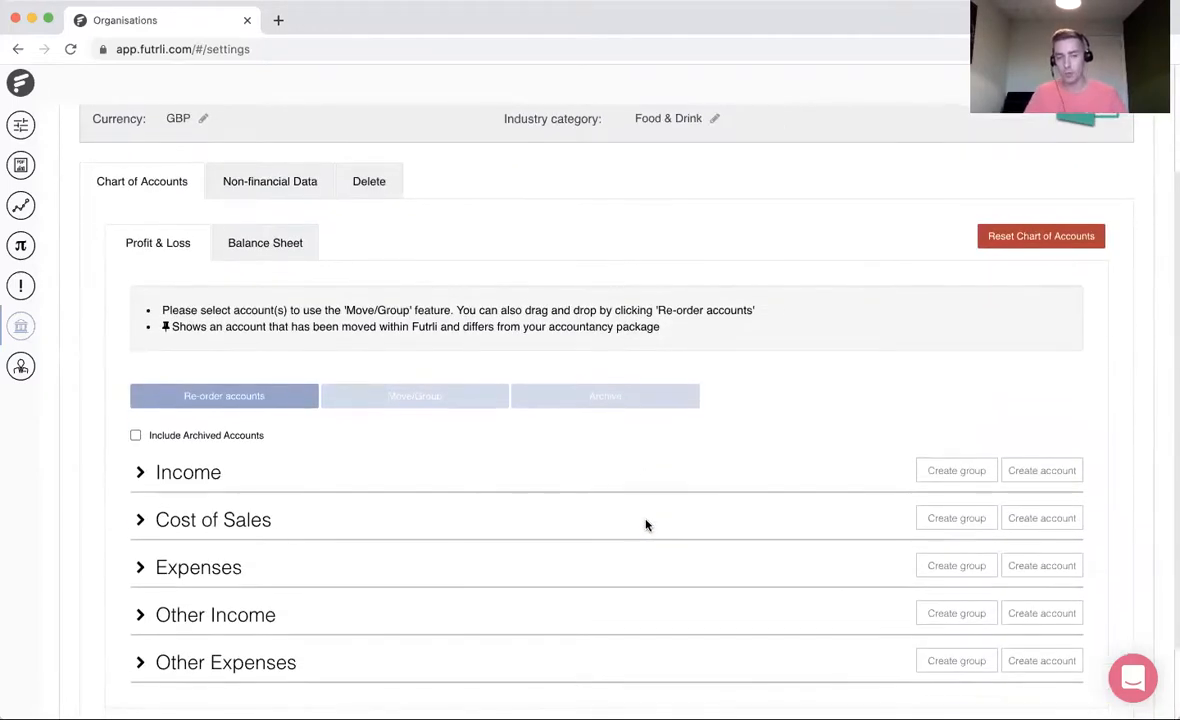
click(140, 473)
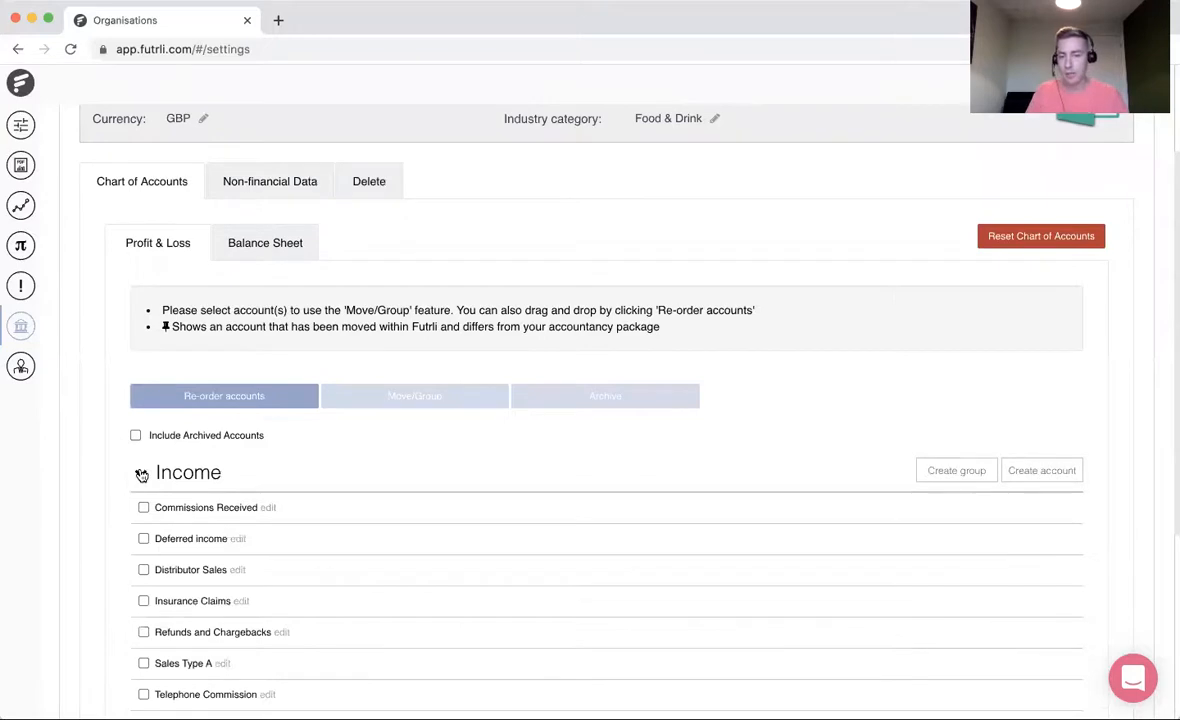
click(141, 474)
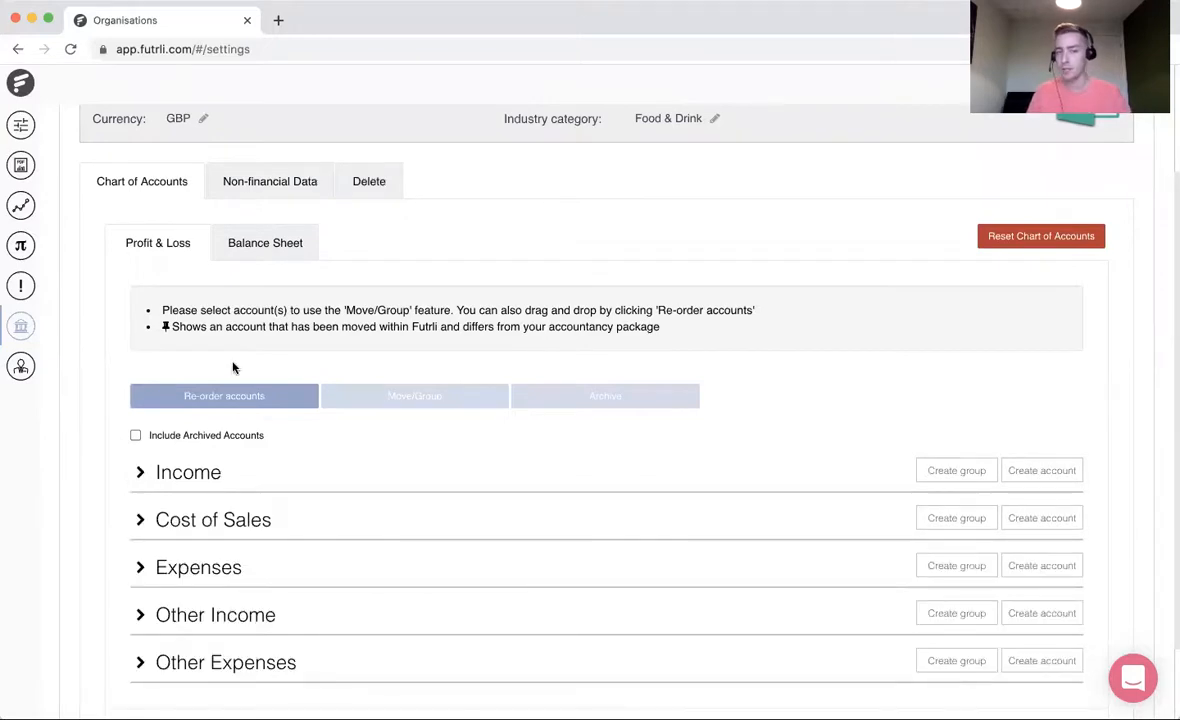
scroll(434, 342, up, 1)
scroll(434, 342, up, 3)
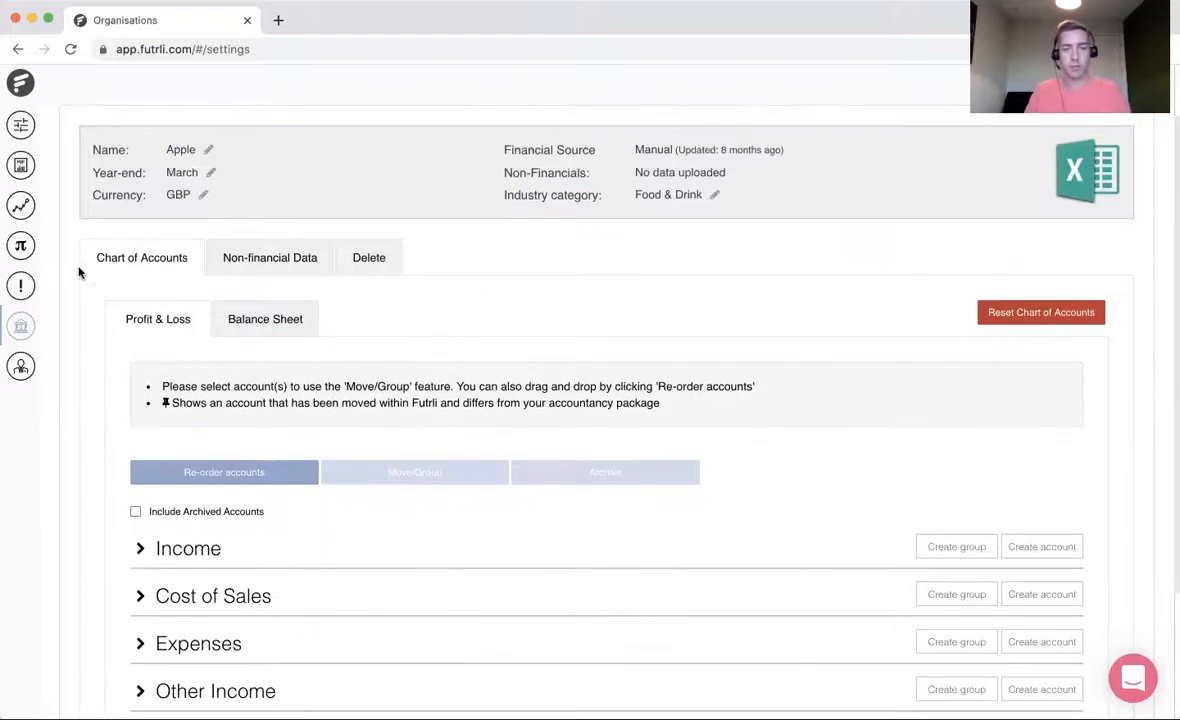
- Go to Forecasting and look through the existing scenarios of Real Story Productions UK LTD
click(26, 213)
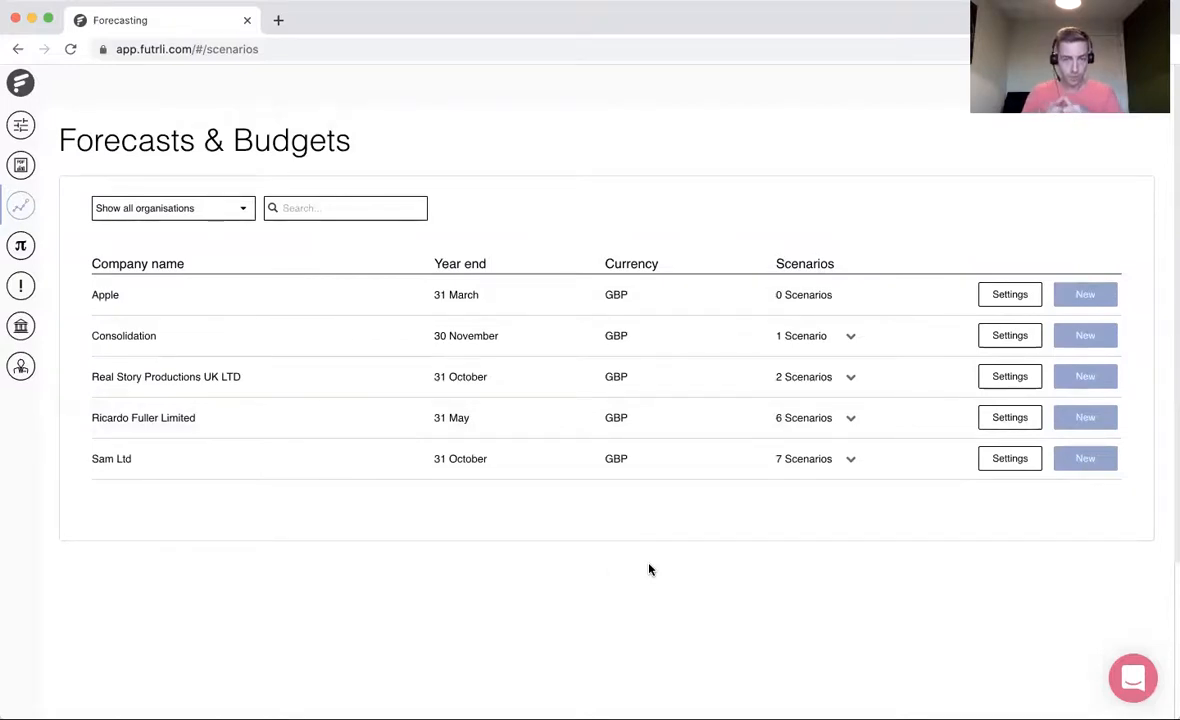
click(827, 389)
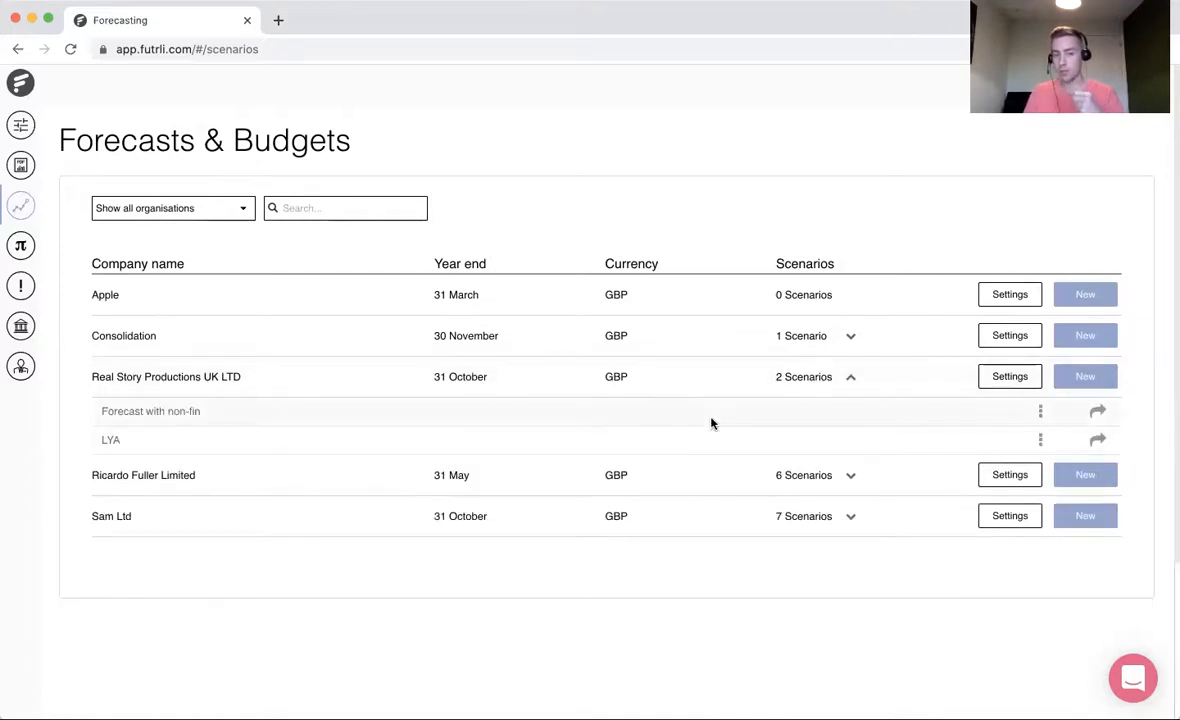
click(815, 390)
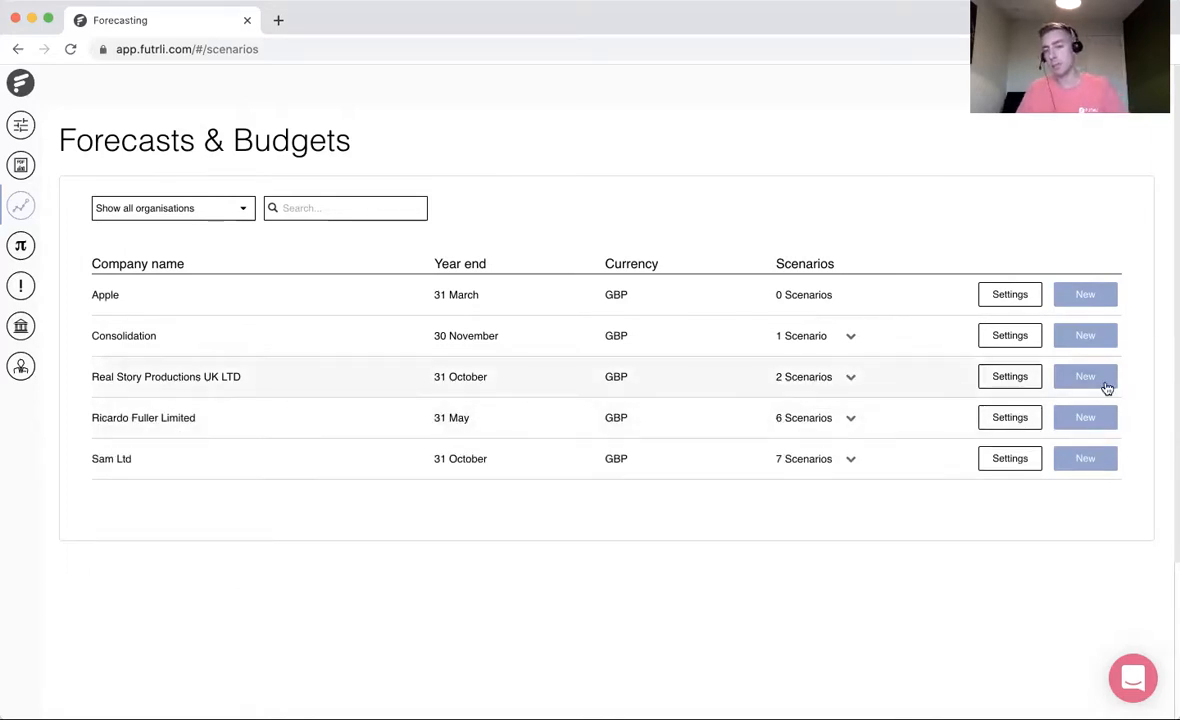
- Open the forecast settings of Real Story Productions UK LTD and review the GST/VAT period frequency options
click(1010, 377)
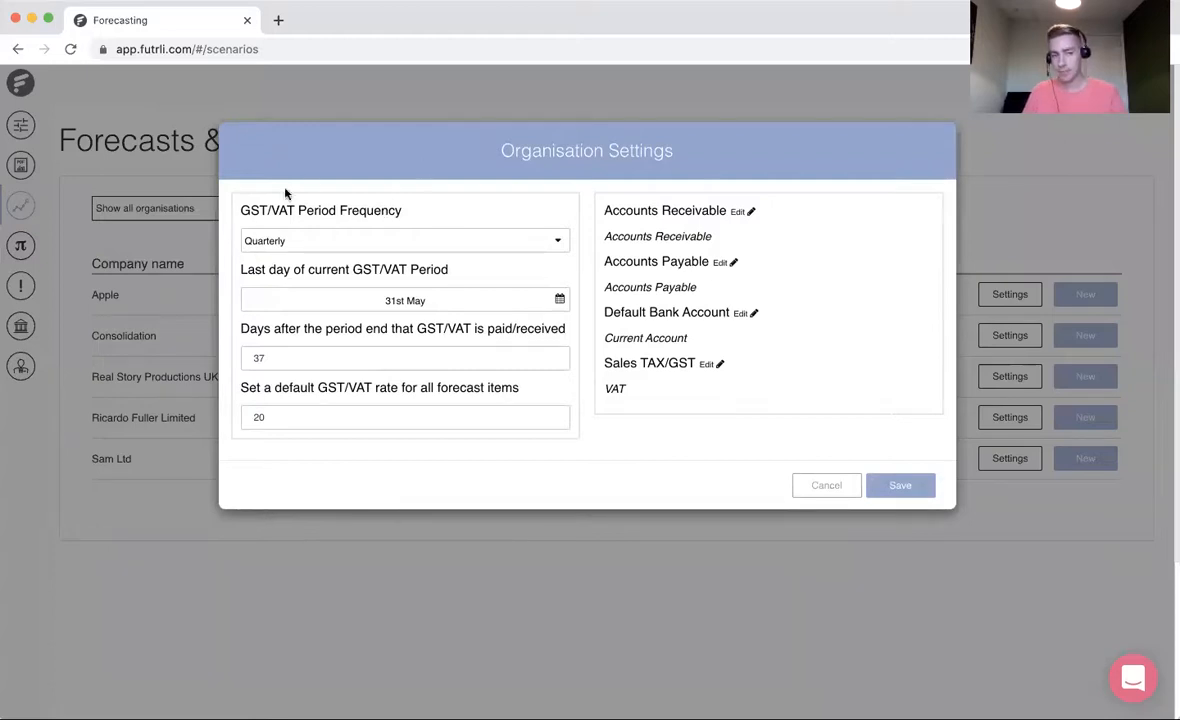
click(319, 240)
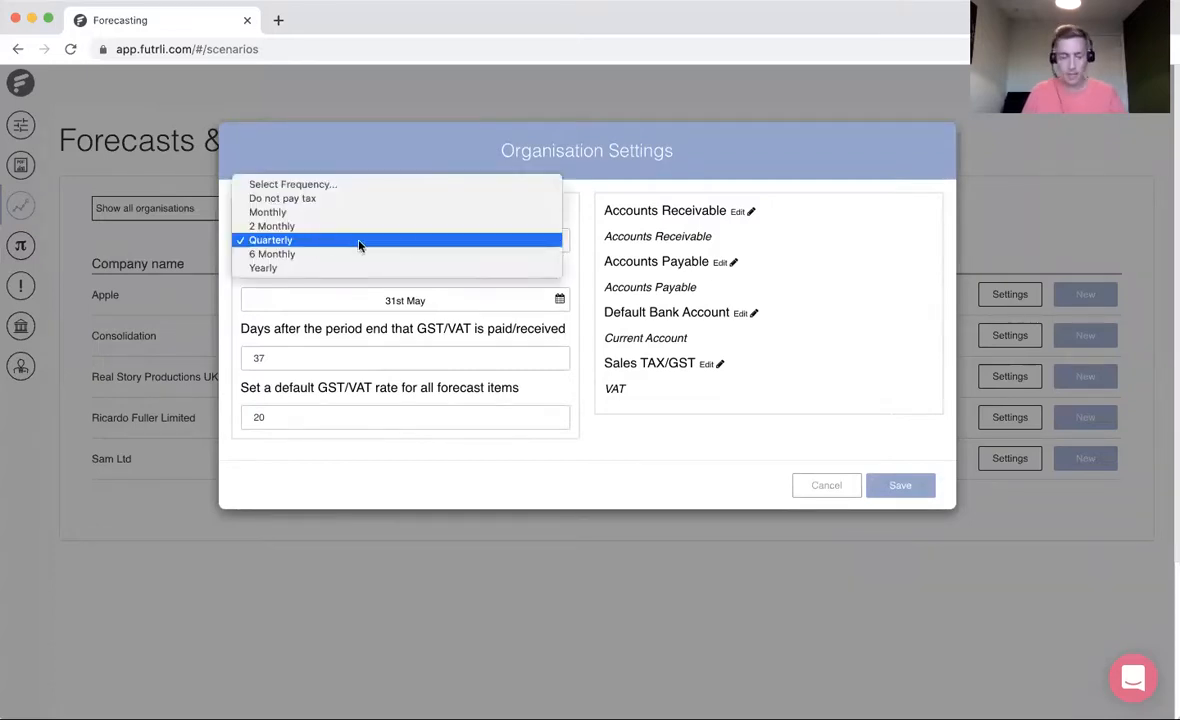
click(530, 304)
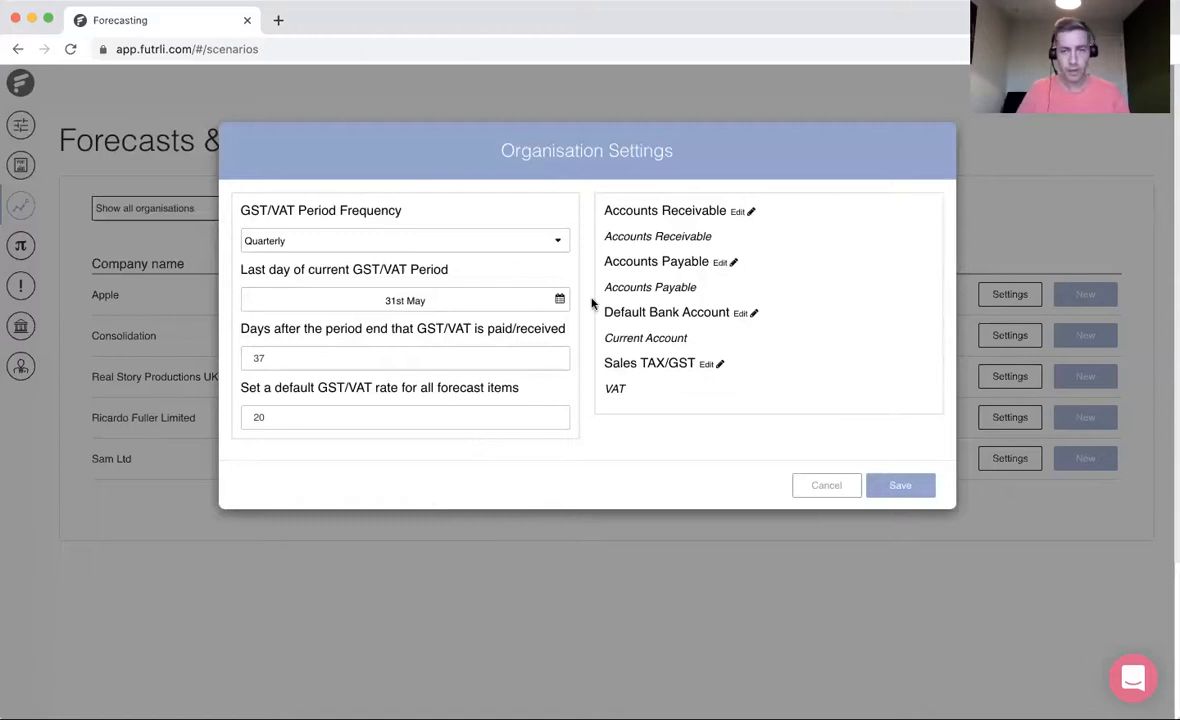
- Assign the Accounts Receivable current asset account as the organisation's accounts receivable and save the organisation settings
click(742, 212)
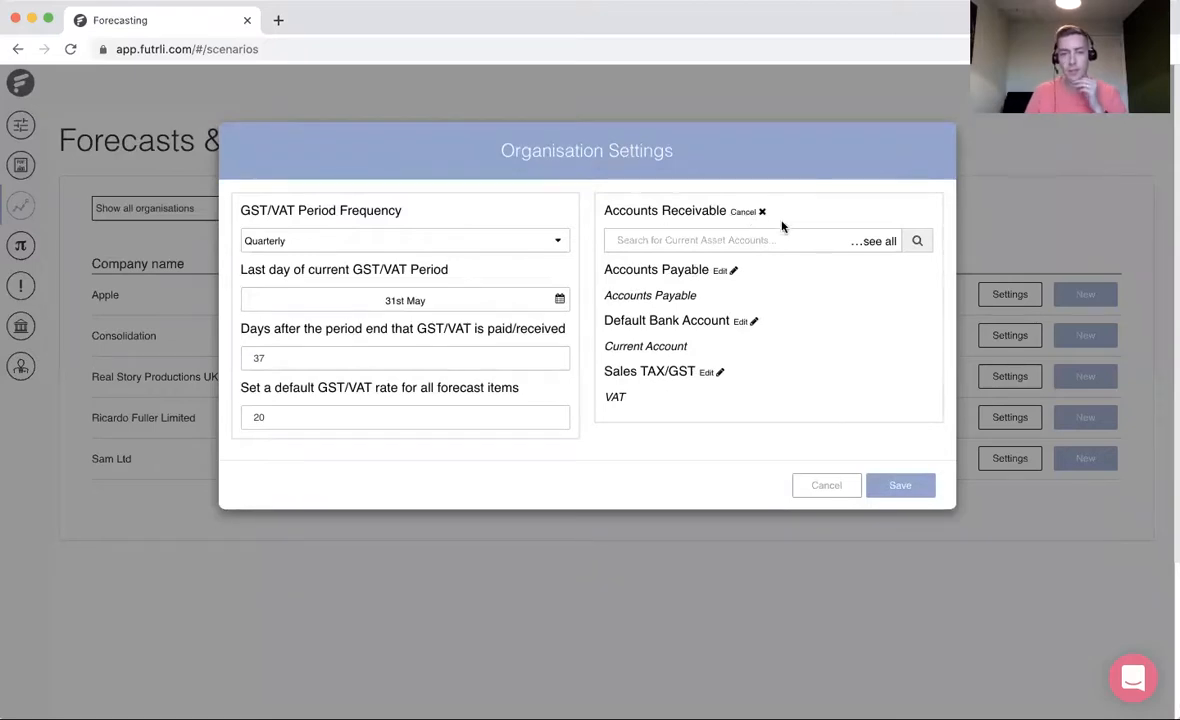
click(751, 240)
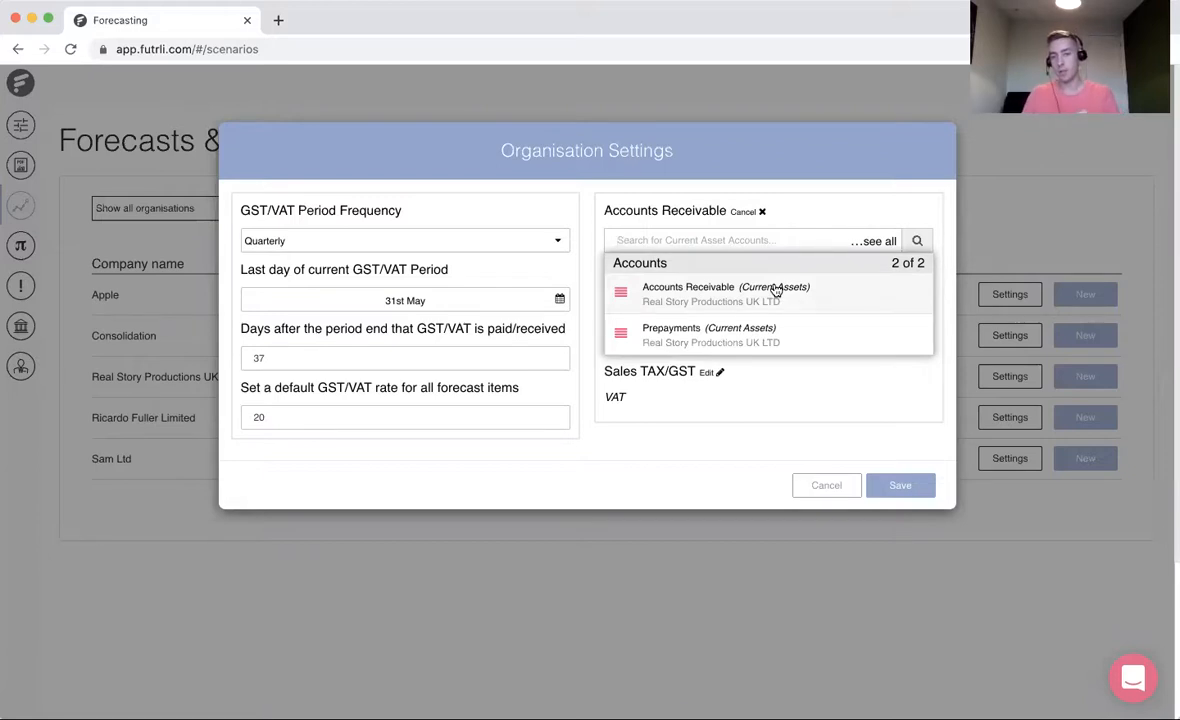
click(776, 290)
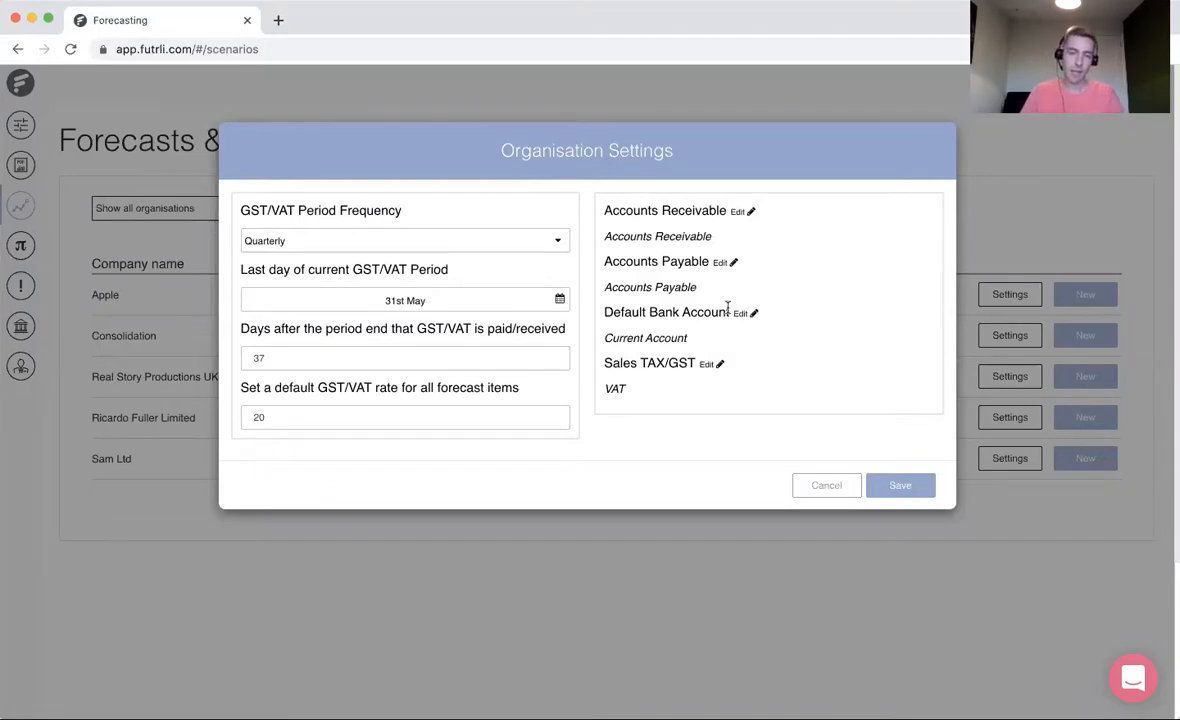
drag(605, 338, 687, 337)
click(687, 337)
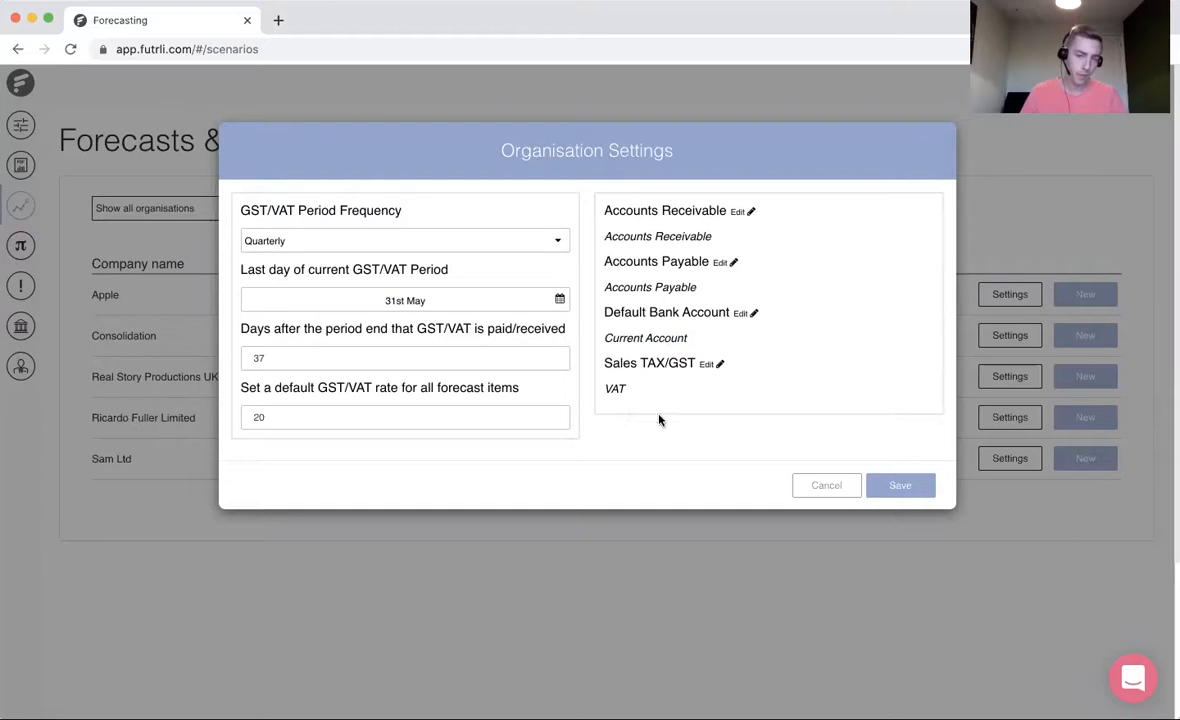
click(900, 485)
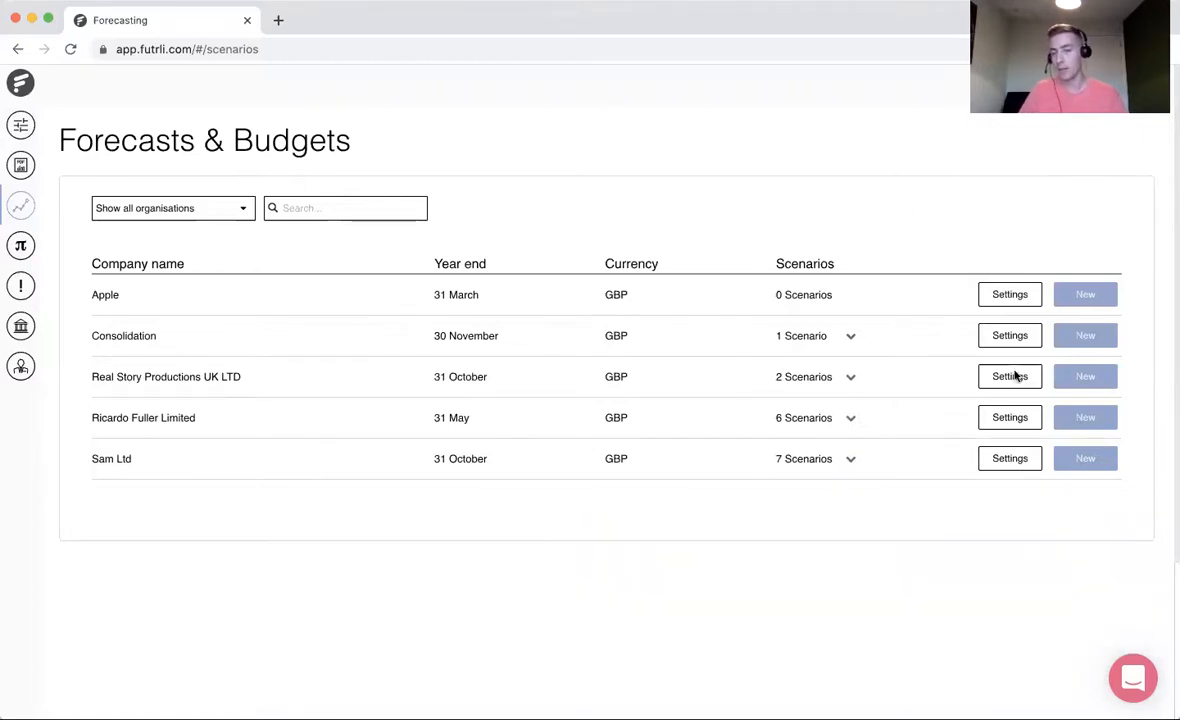
- Start a new scenario for Real Story Productions UK LTD from last year's actuals using Advanced Create
click(1096, 376)
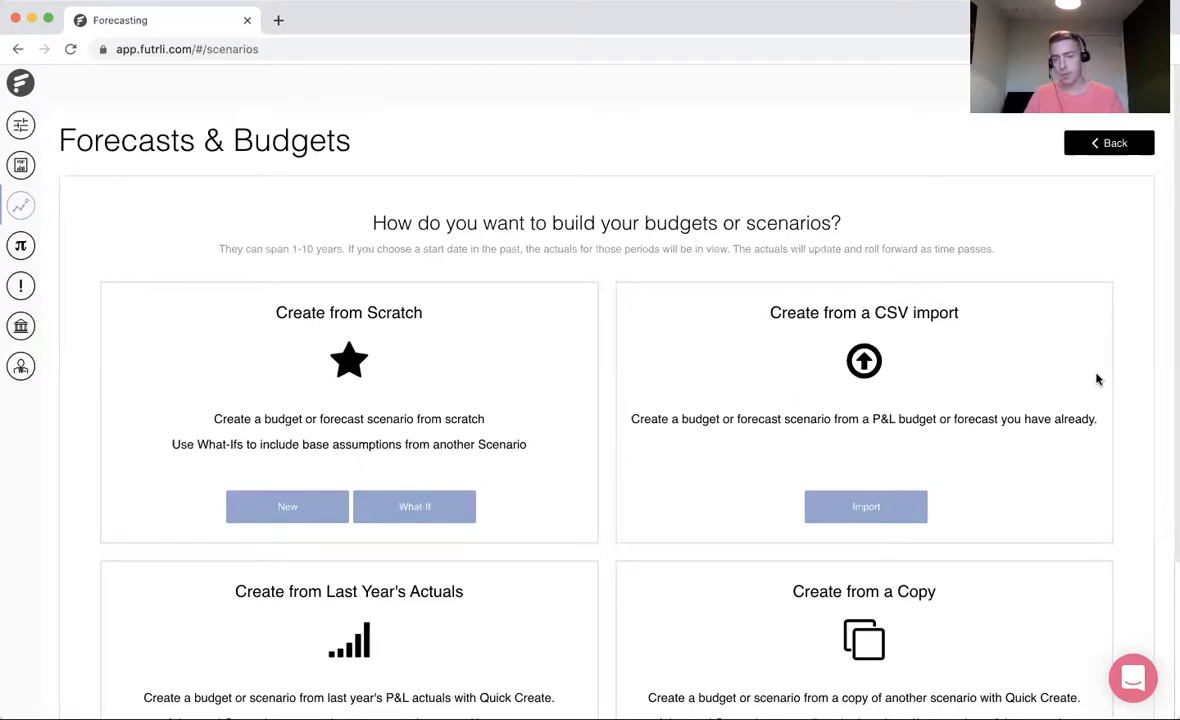
scroll(1113, 415, down, 1)
scroll(1113, 415, down, 2)
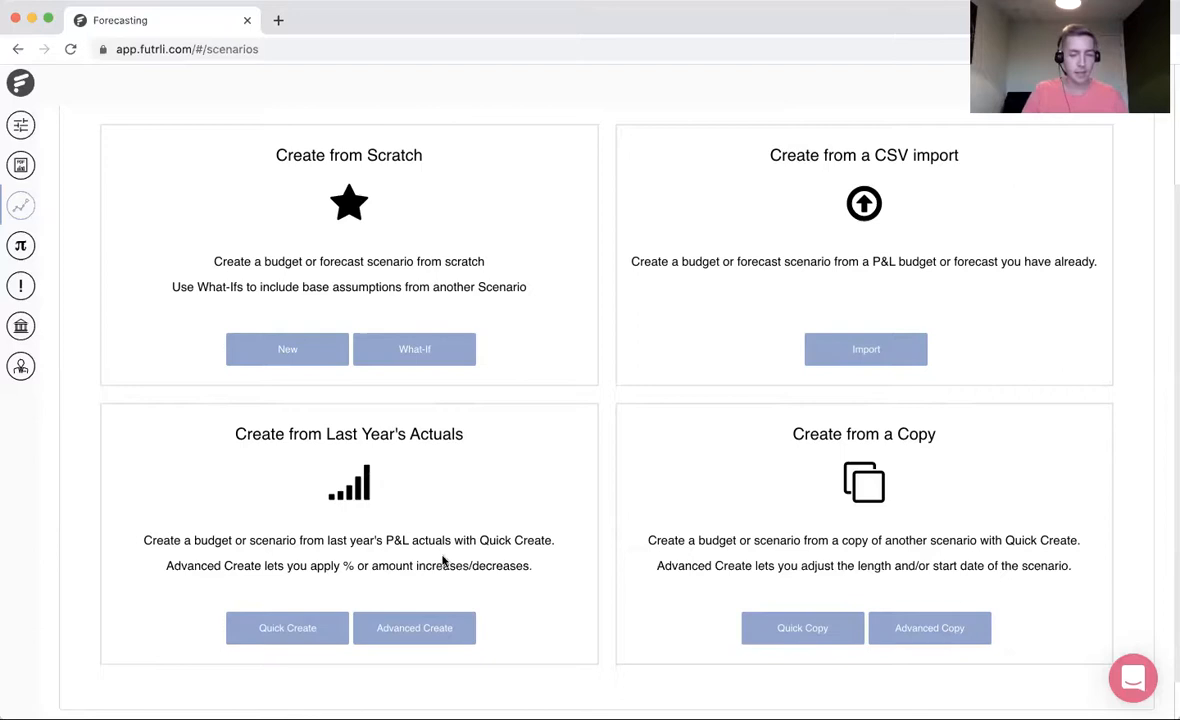
click(421, 630)
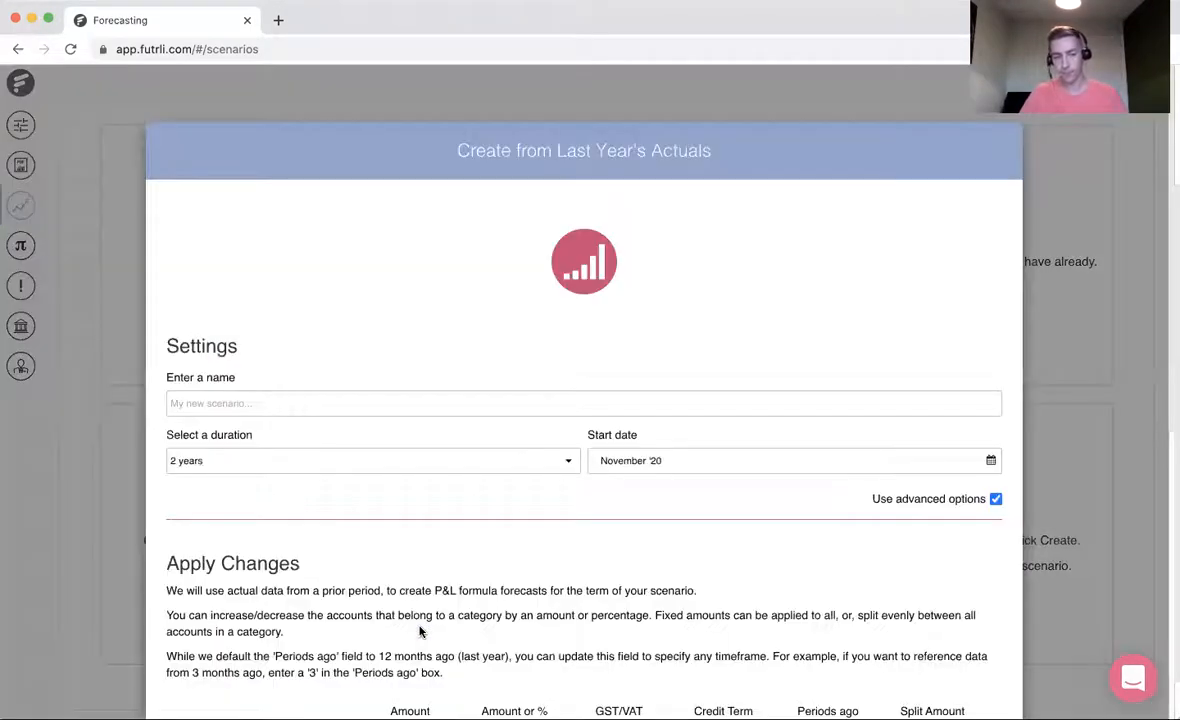
- Name the new scenario "Forecast COVID Assistance"
click(224, 404)
text(Forecast COVID Assistance)
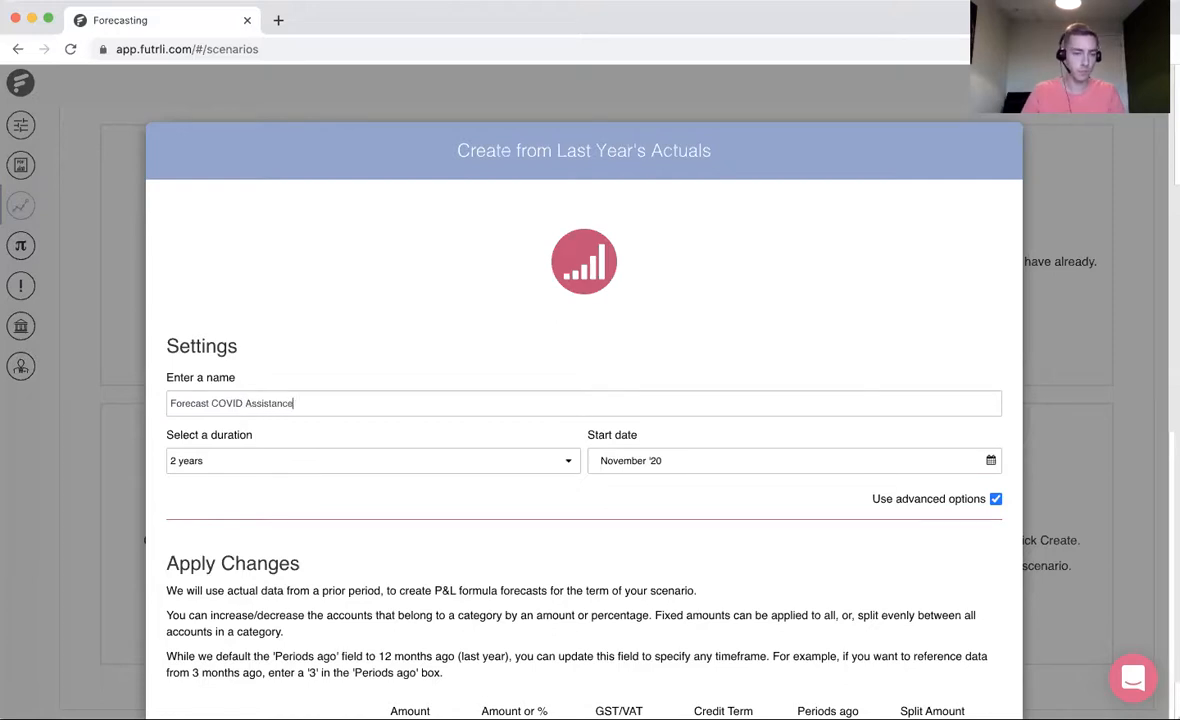
- Review the selectable durations and start months for the new scenario
click(243, 459)
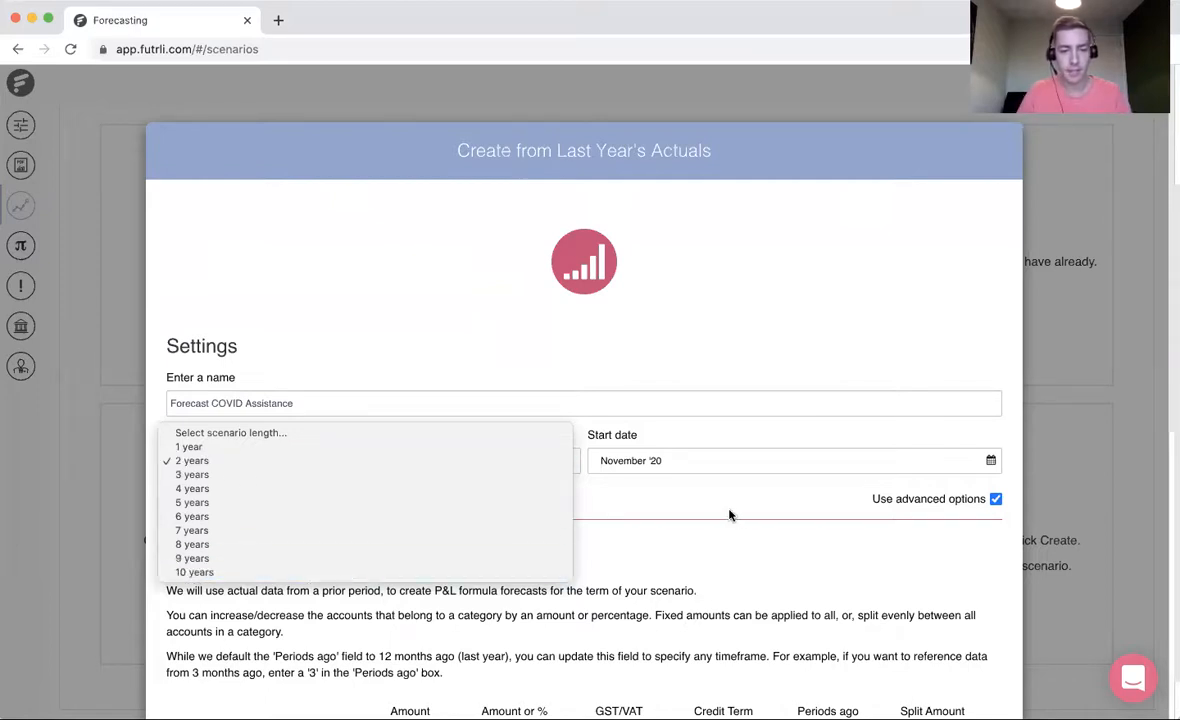
click(696, 520)
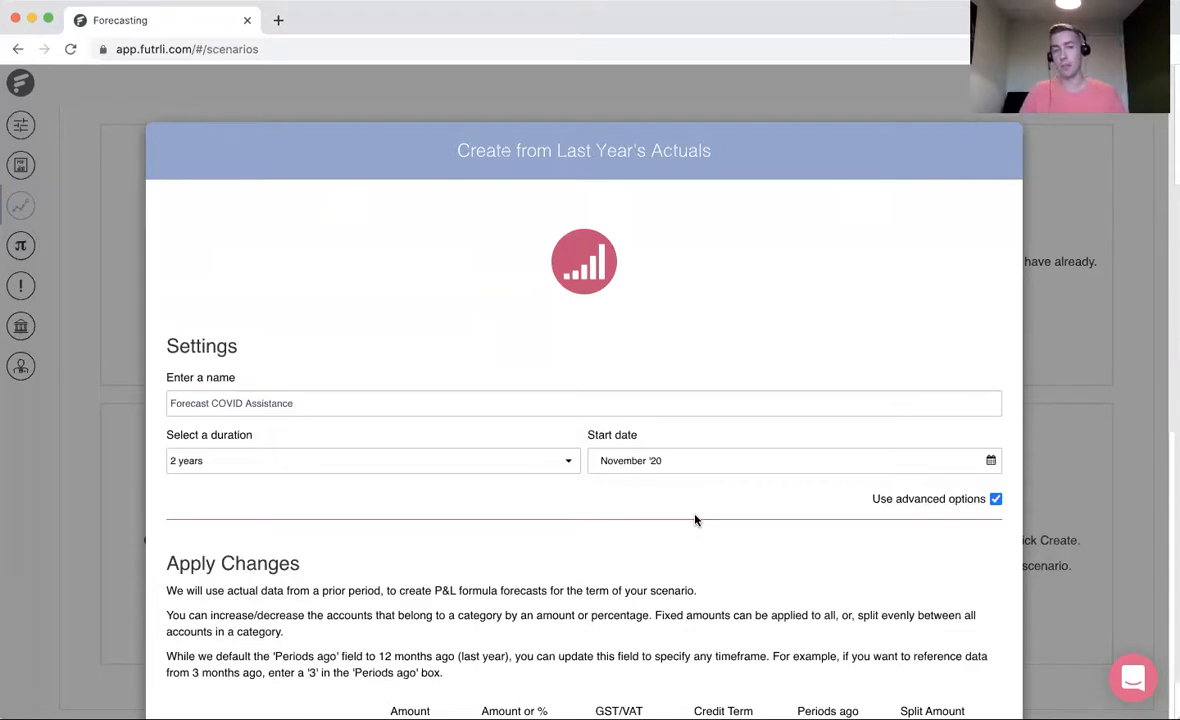
scroll(696, 520, down, 2)
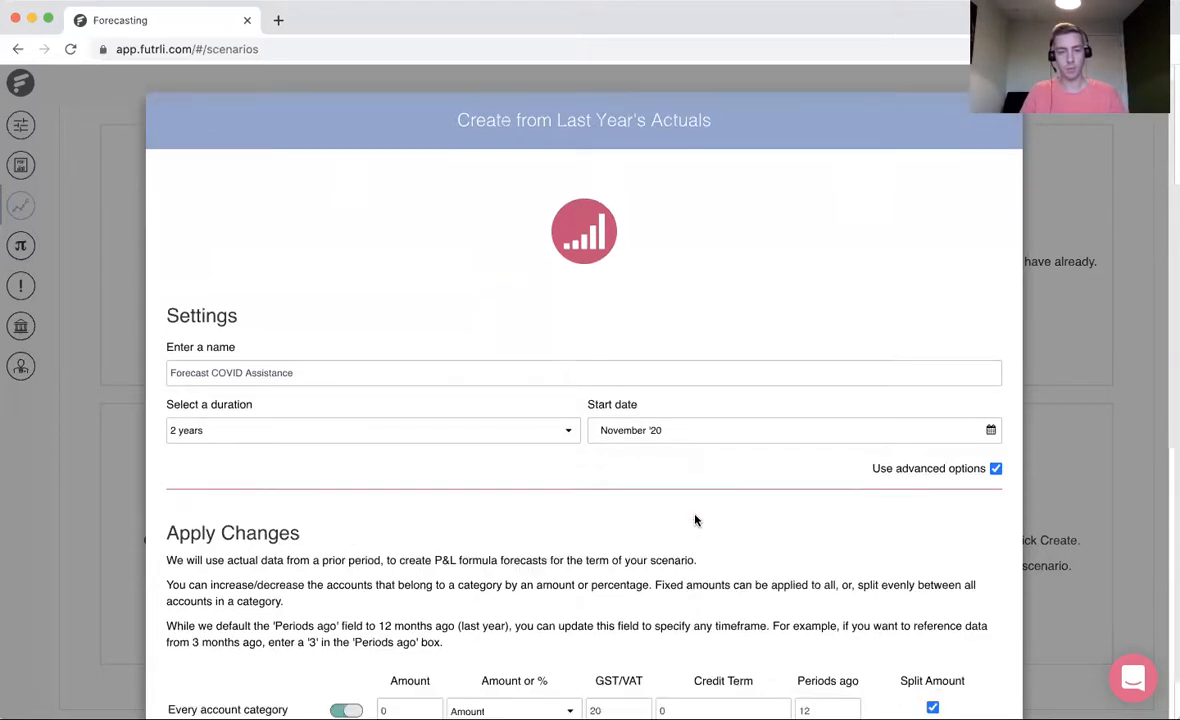
scroll(697, 503, down, 1)
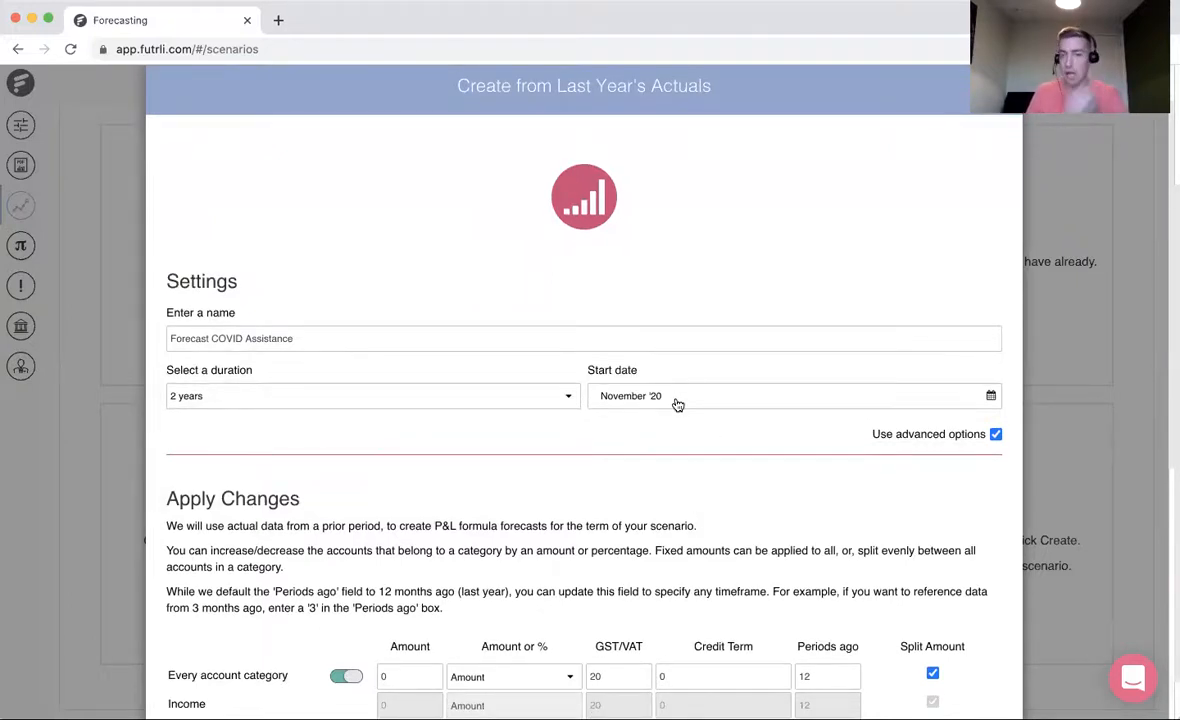
click(677, 403)
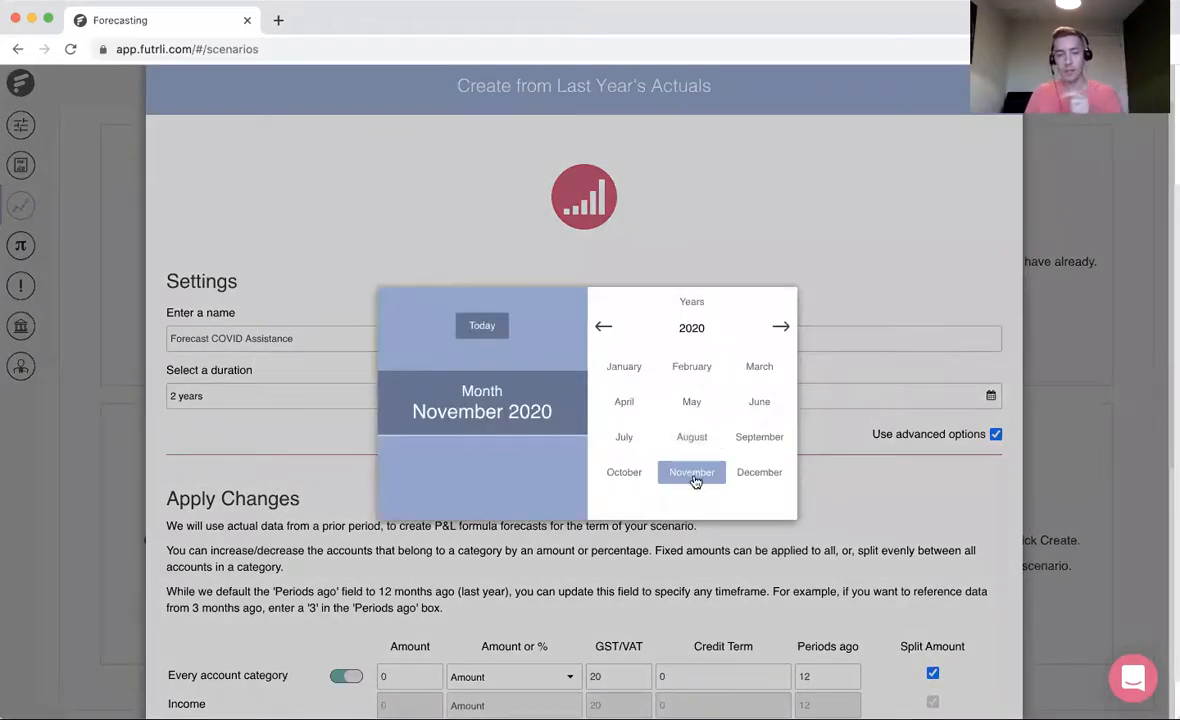
click(884, 545)
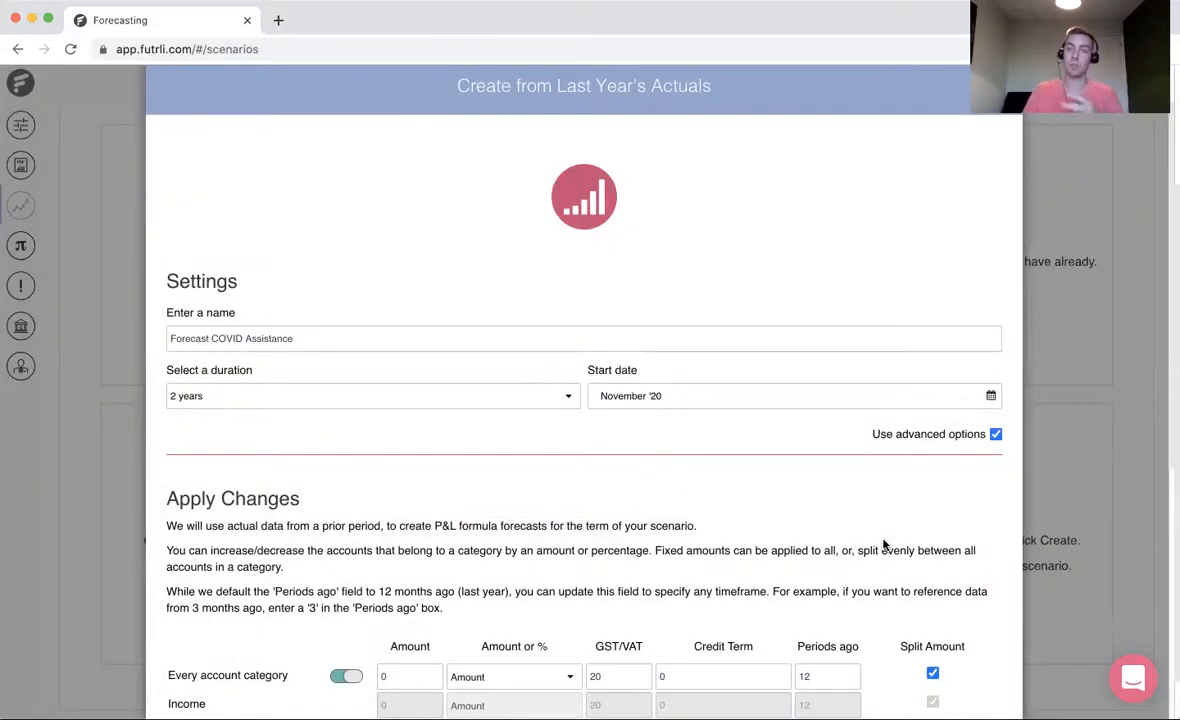
- Enable separate changes per account category with Income at -30 %, and build the scenario
scroll(775, 546, down, 4)
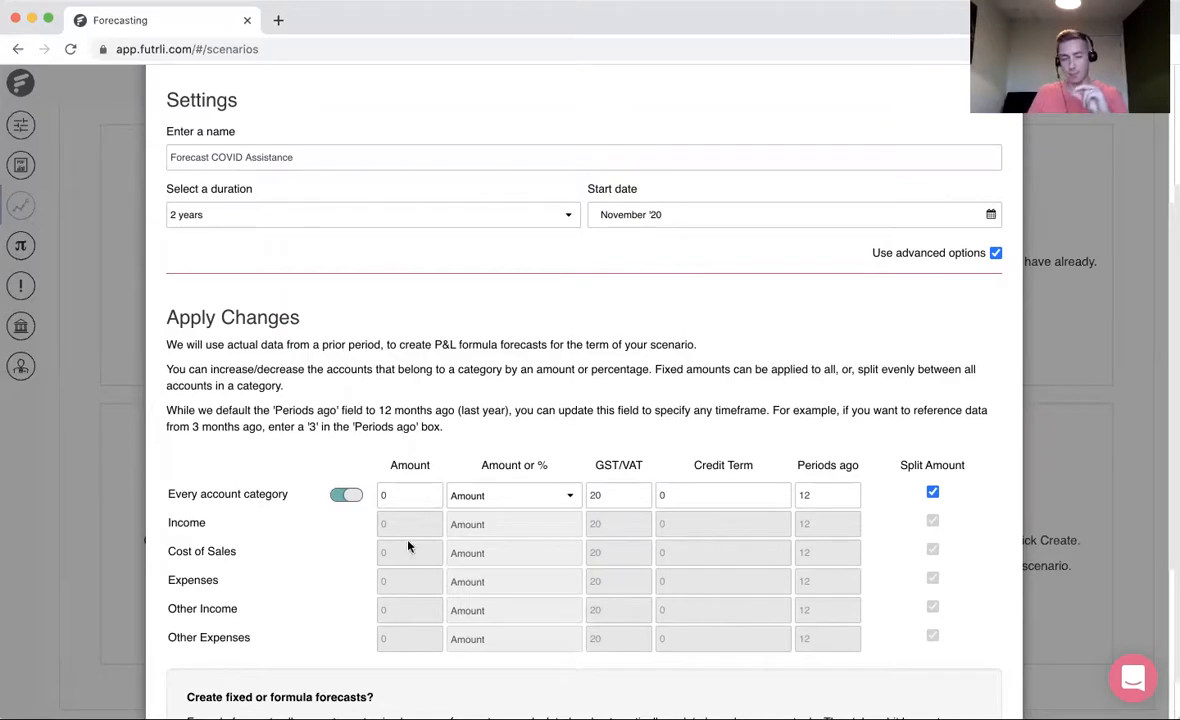
click(346, 494)
drag(402, 524, 360, 525)
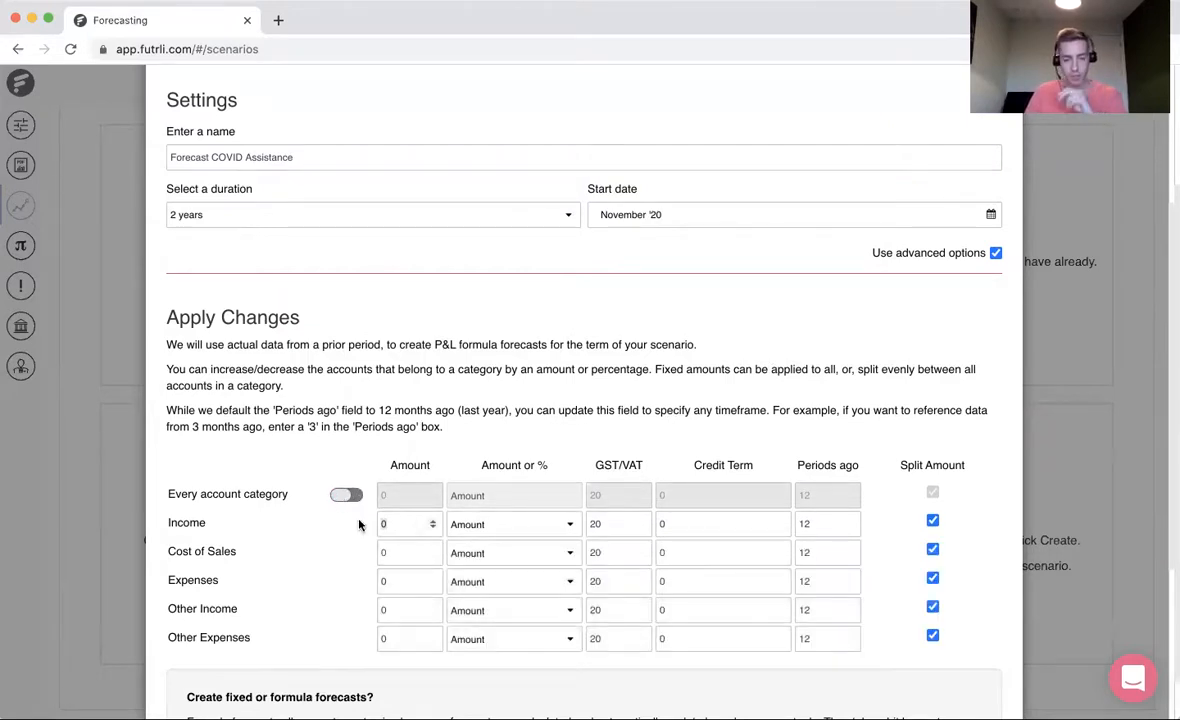
text(-30)
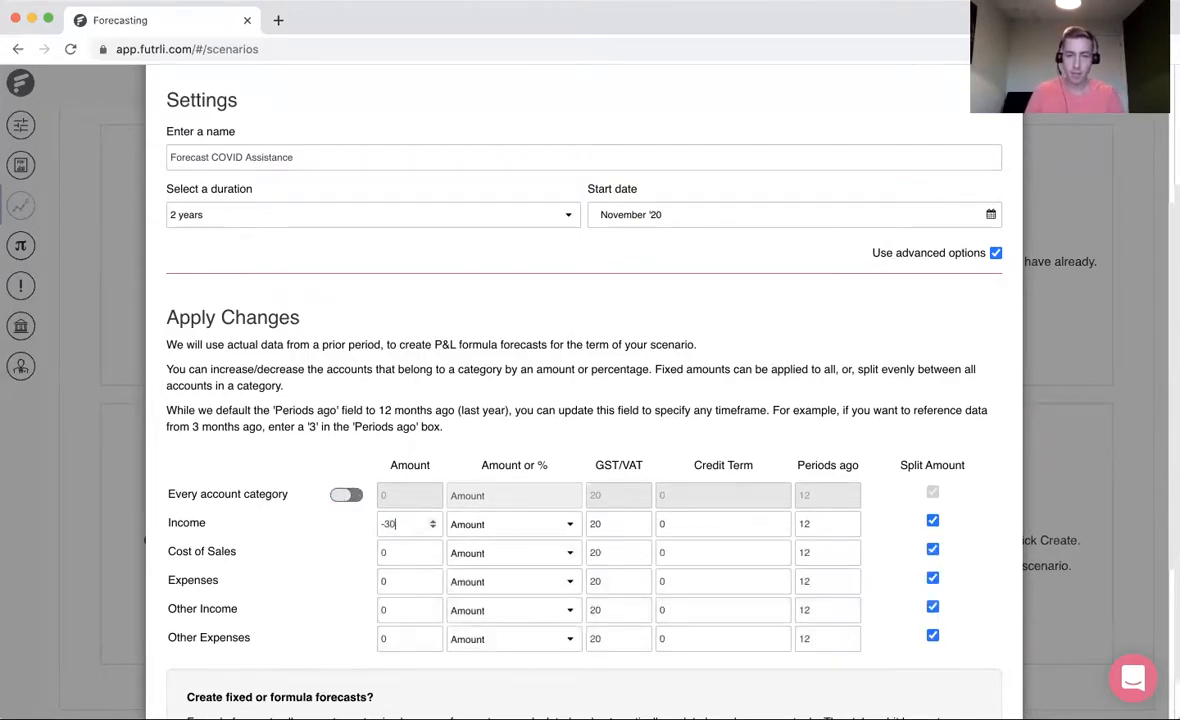
click(482, 522)
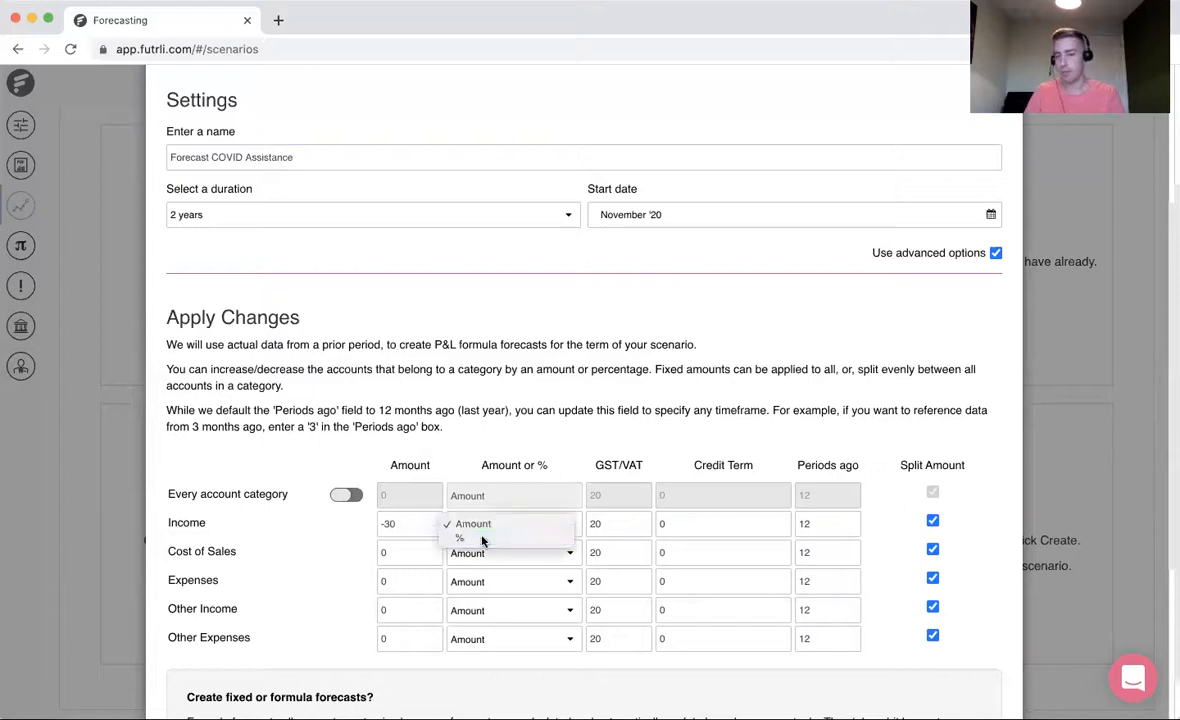
click(482, 537)
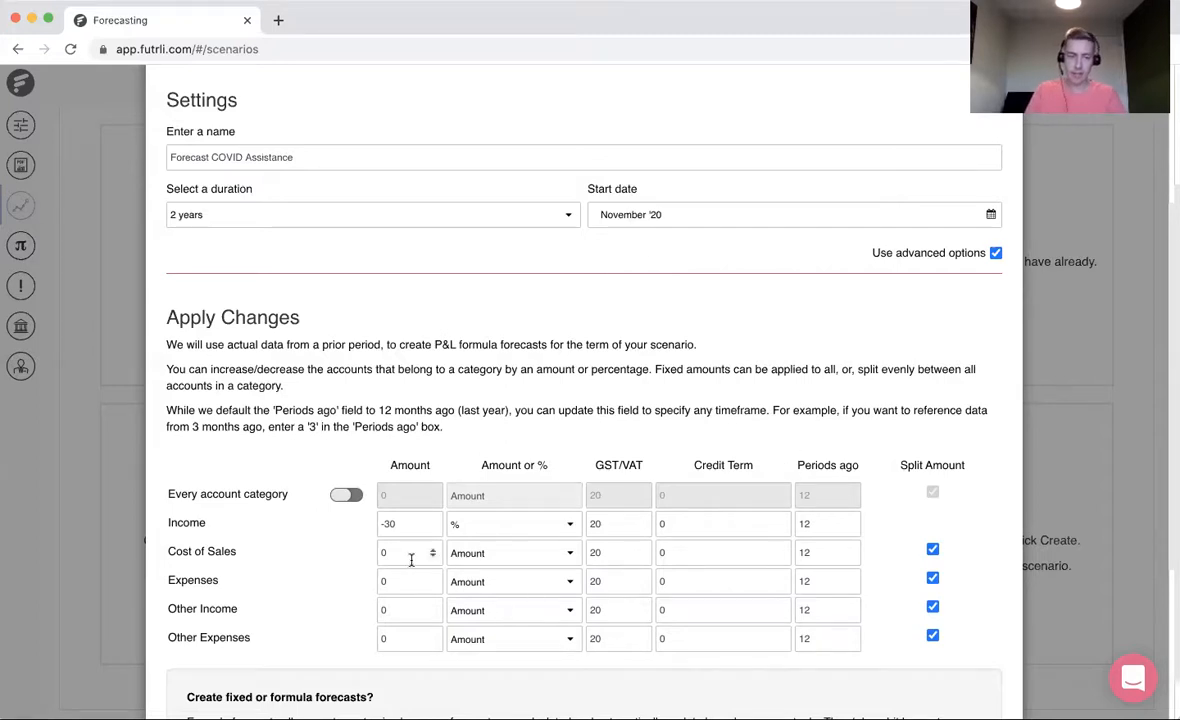
scroll(700, 558, down, 4)
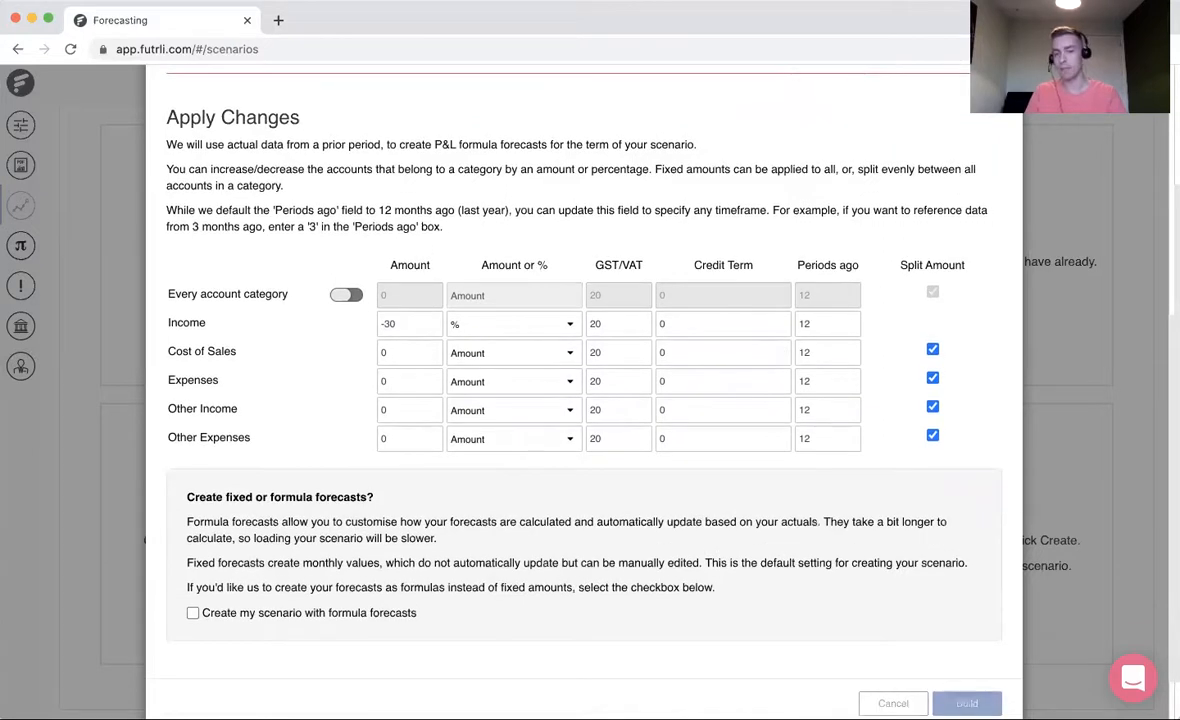
click(966, 703)
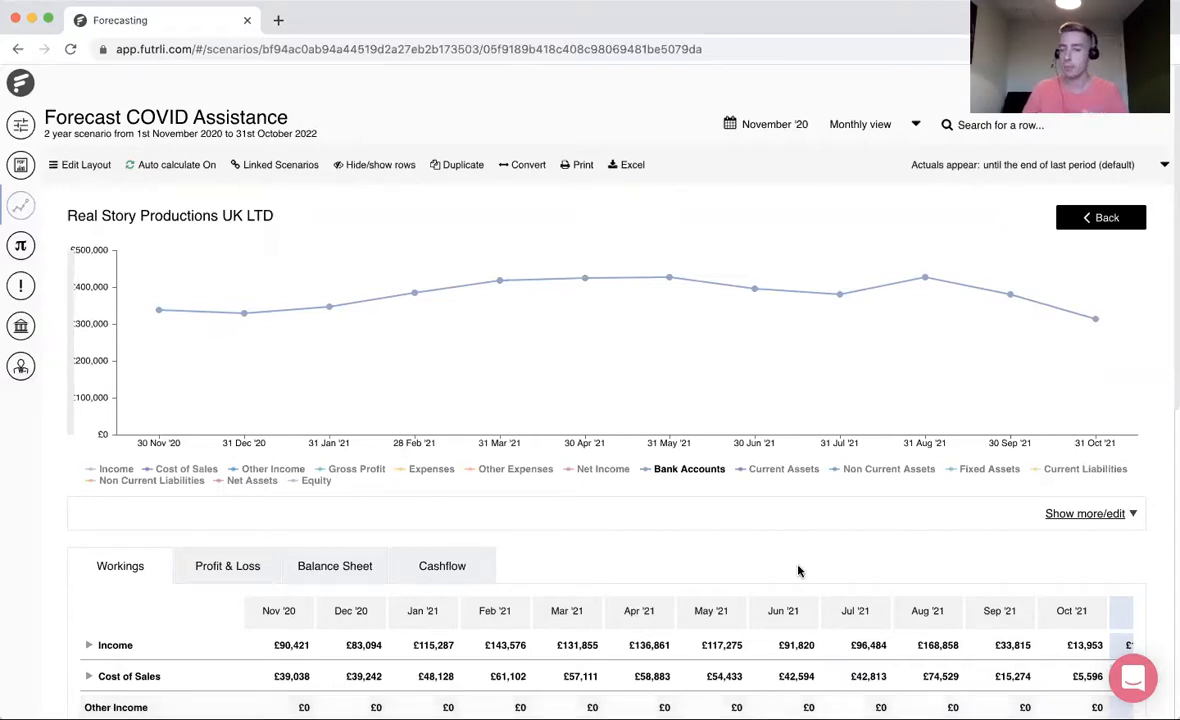
- Examine the Workings table of the Forecast COVID Assistance scenario, from the November '20 income figure down to Equity
scroll(798, 569, down, 3)
scroll(798, 569, down, 2)
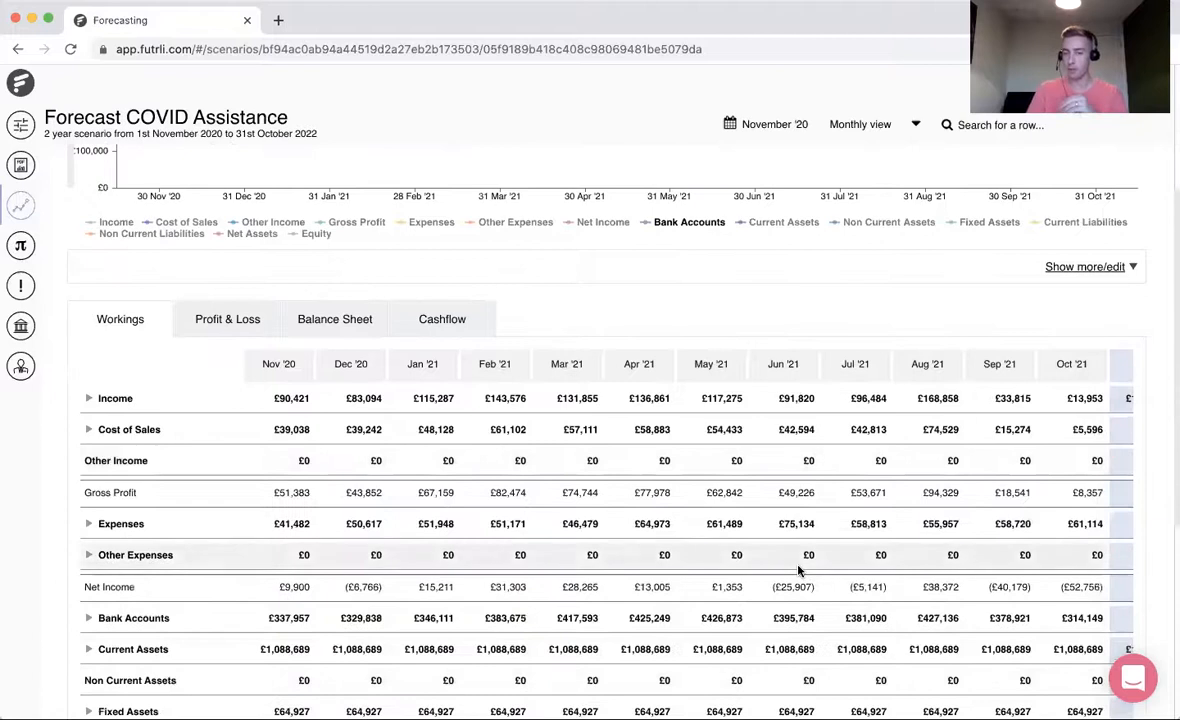
scroll(800, 566, down, 1)
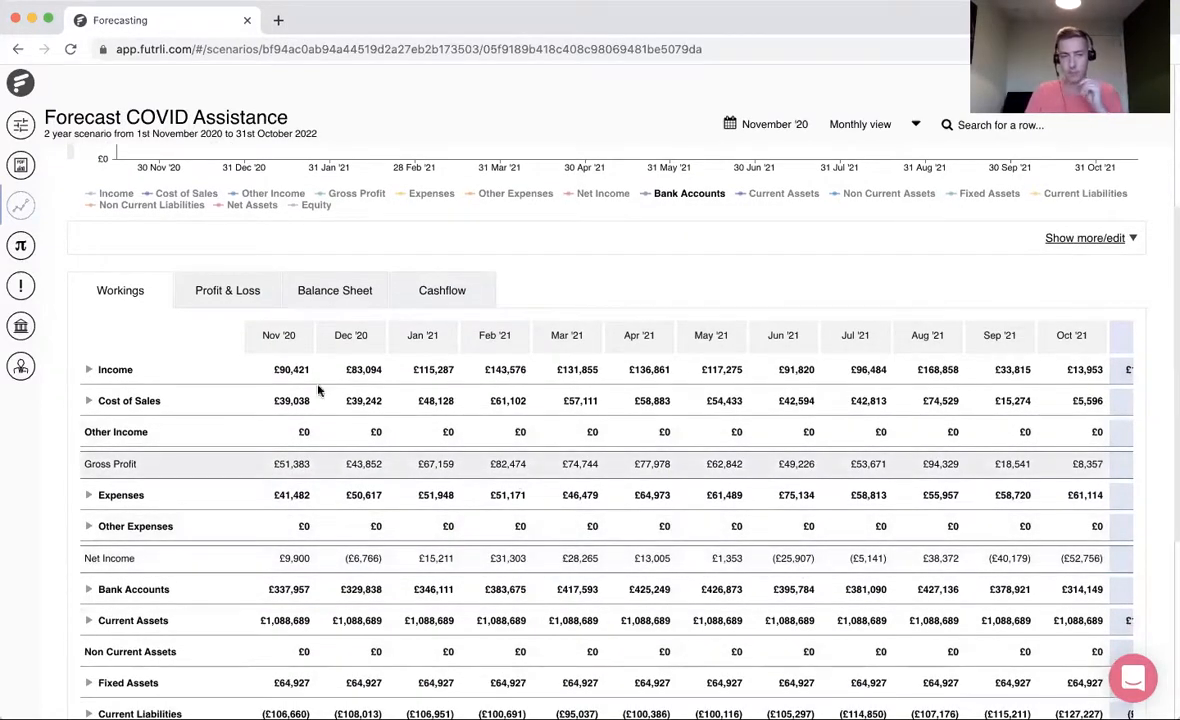
drag(274, 369, 298, 370)
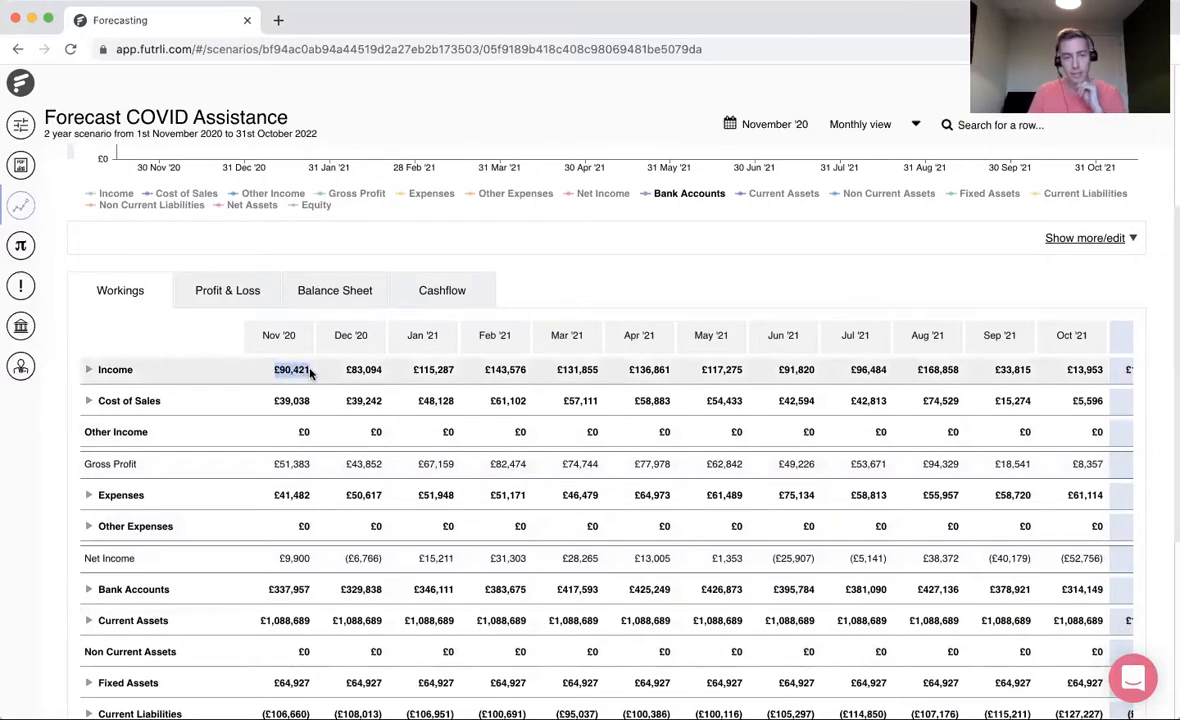
click(301, 370)
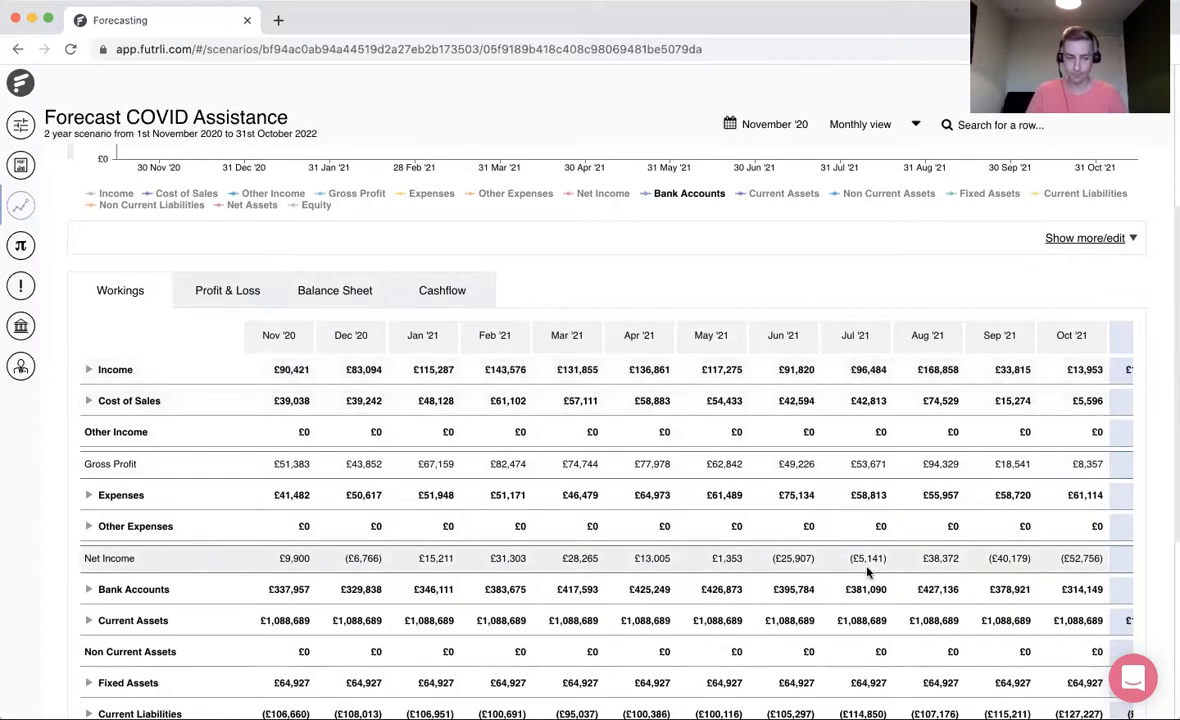
scroll(258, 601, down, 3)
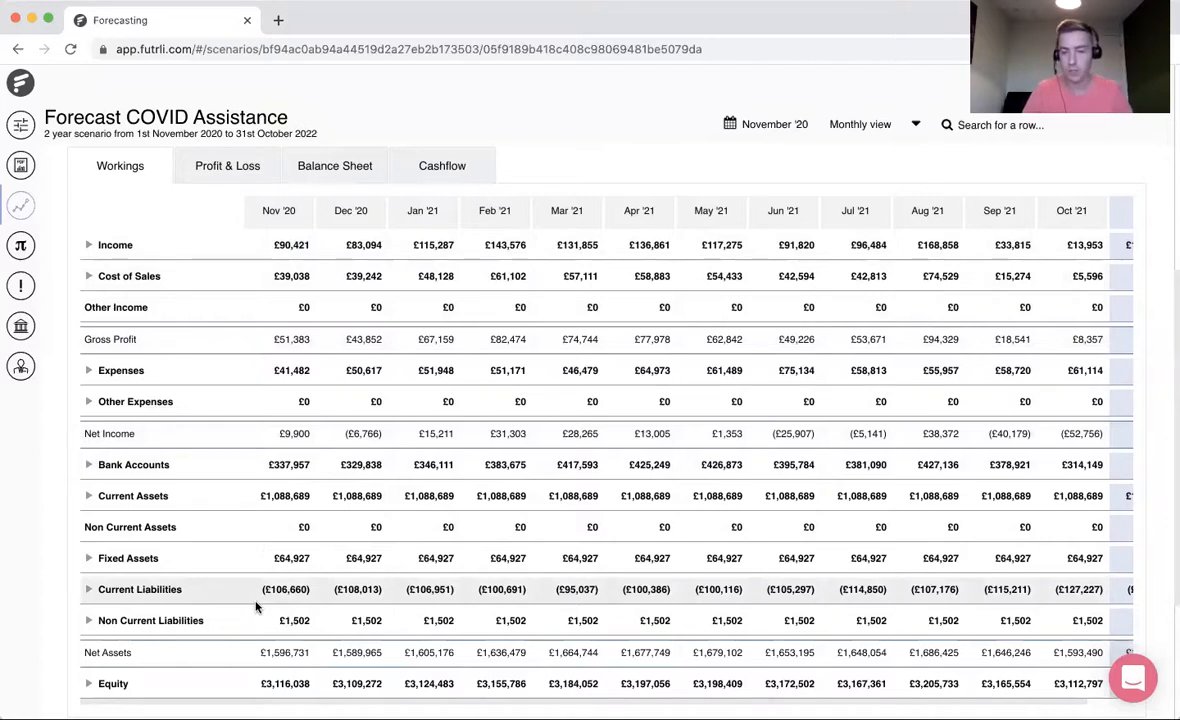
scroll(233, 389, up, 4)
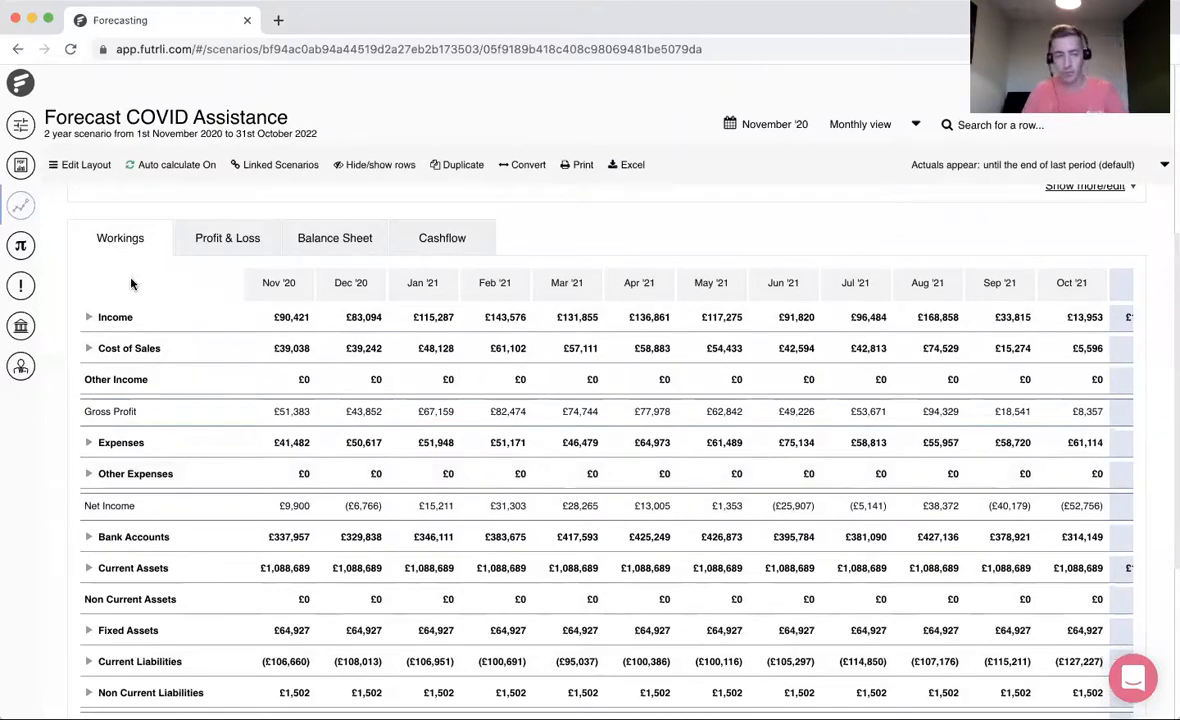
scroll(206, 280, up, 1)
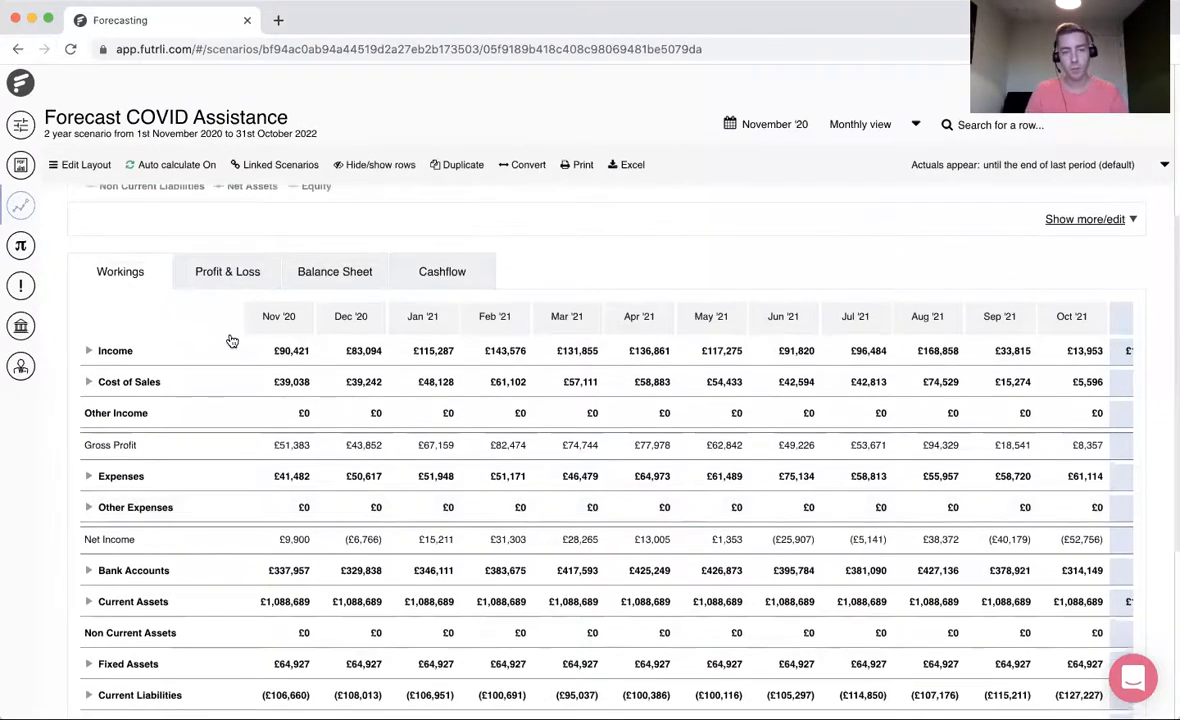
- View the scenario's Profit & Loss, Balance Sheet and Cashflow statements, briefly expanding the Receipts breakdown in Cashflow
click(240, 276)
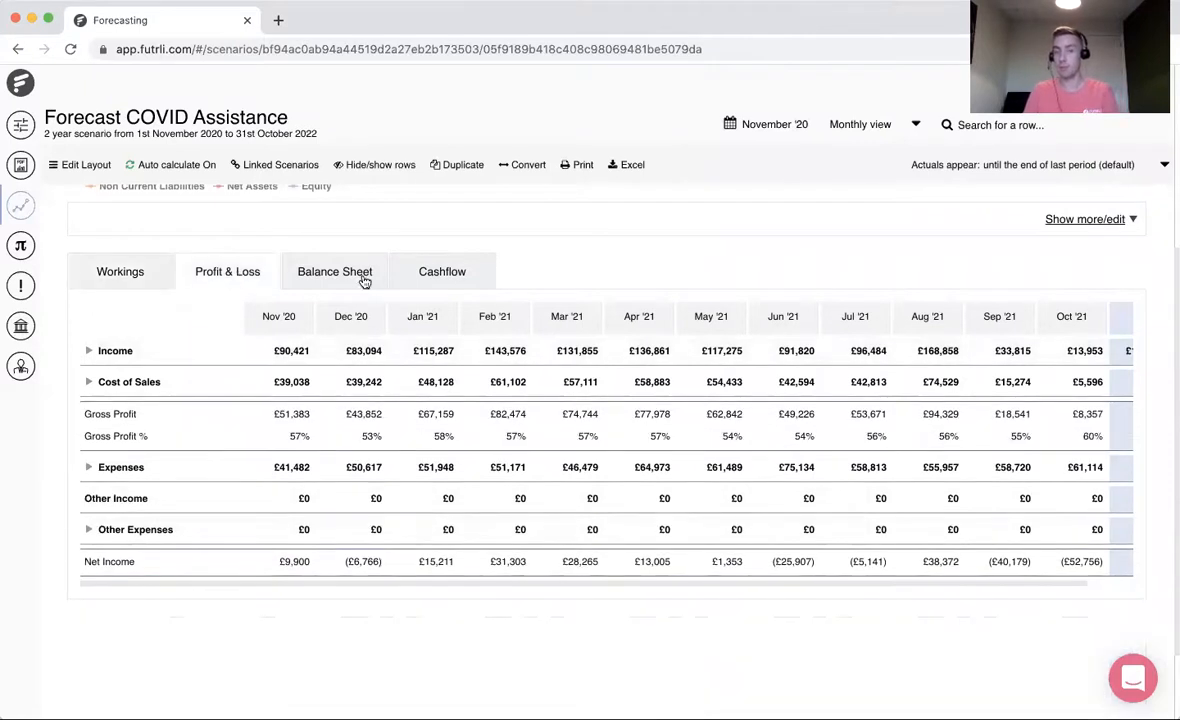
click(363, 280)
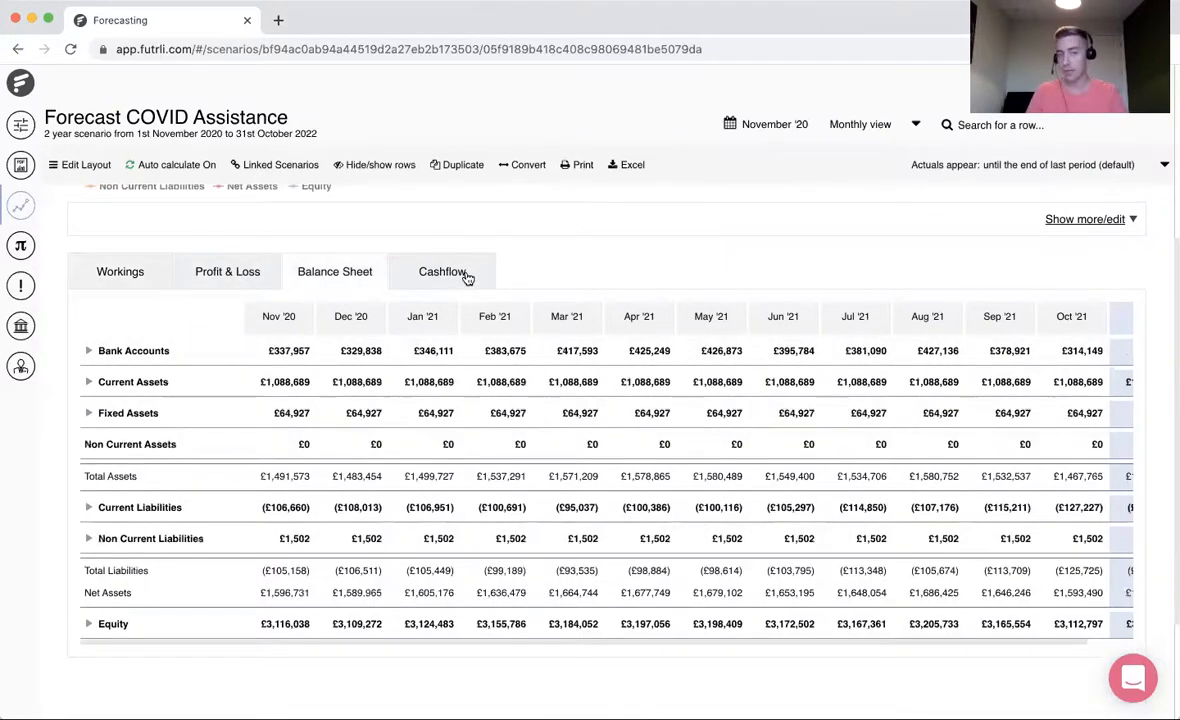
click(464, 274)
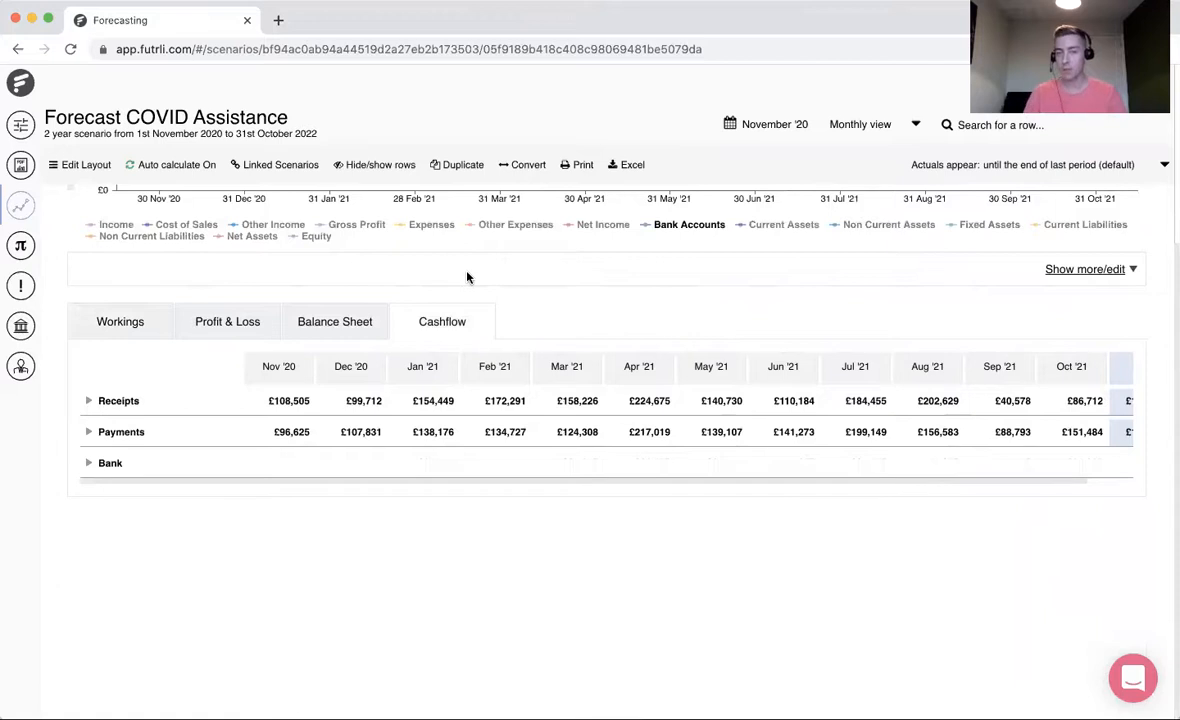
click(137, 400)
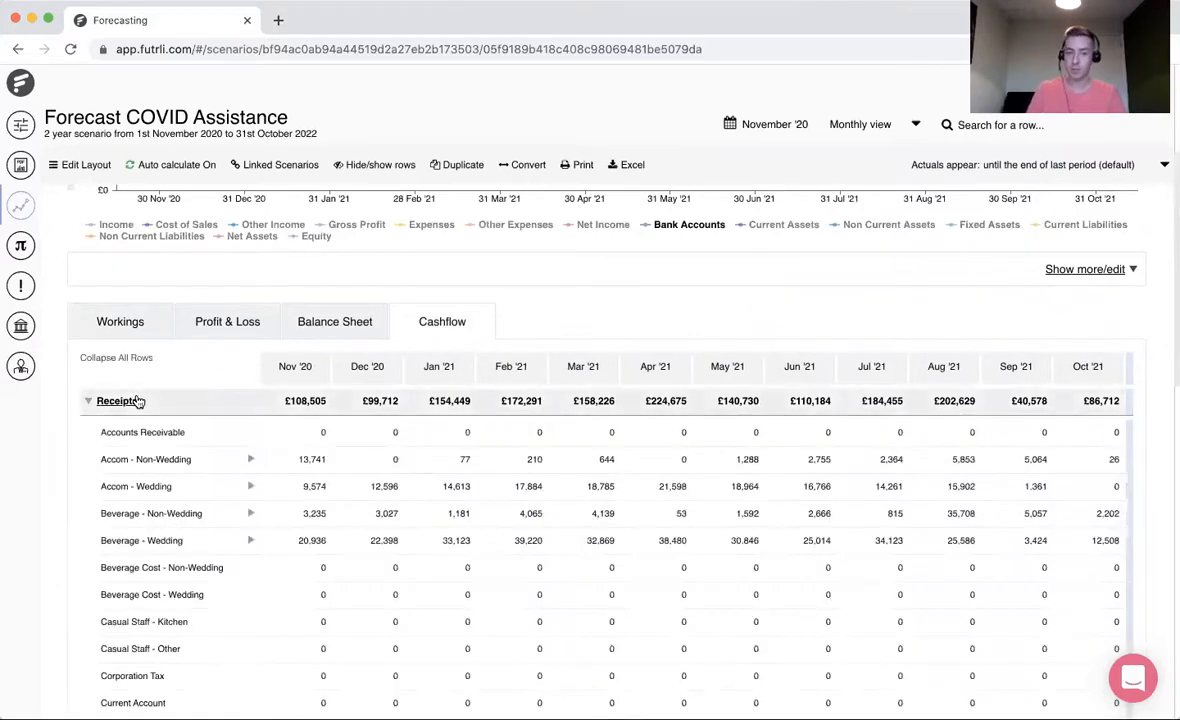
click(137, 400)
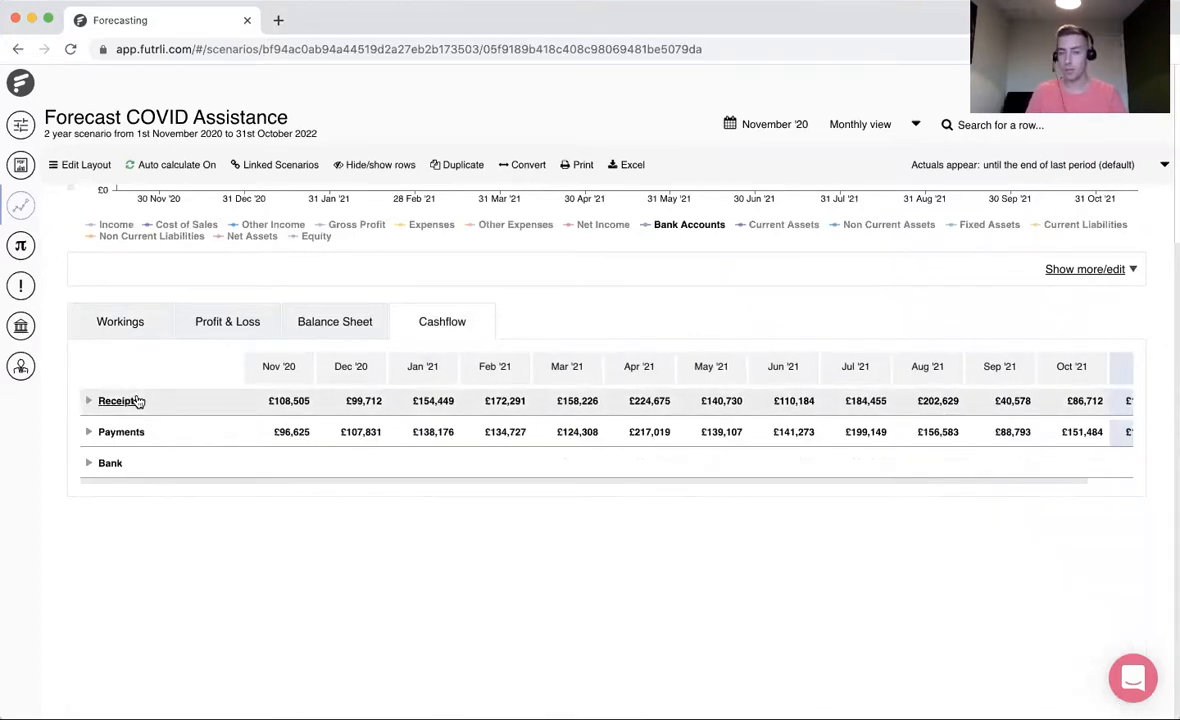
- Return to the scenario's Workings and look over the monthly category figures down to Equity
click(103, 318)
scroll(185, 528, down, 2)
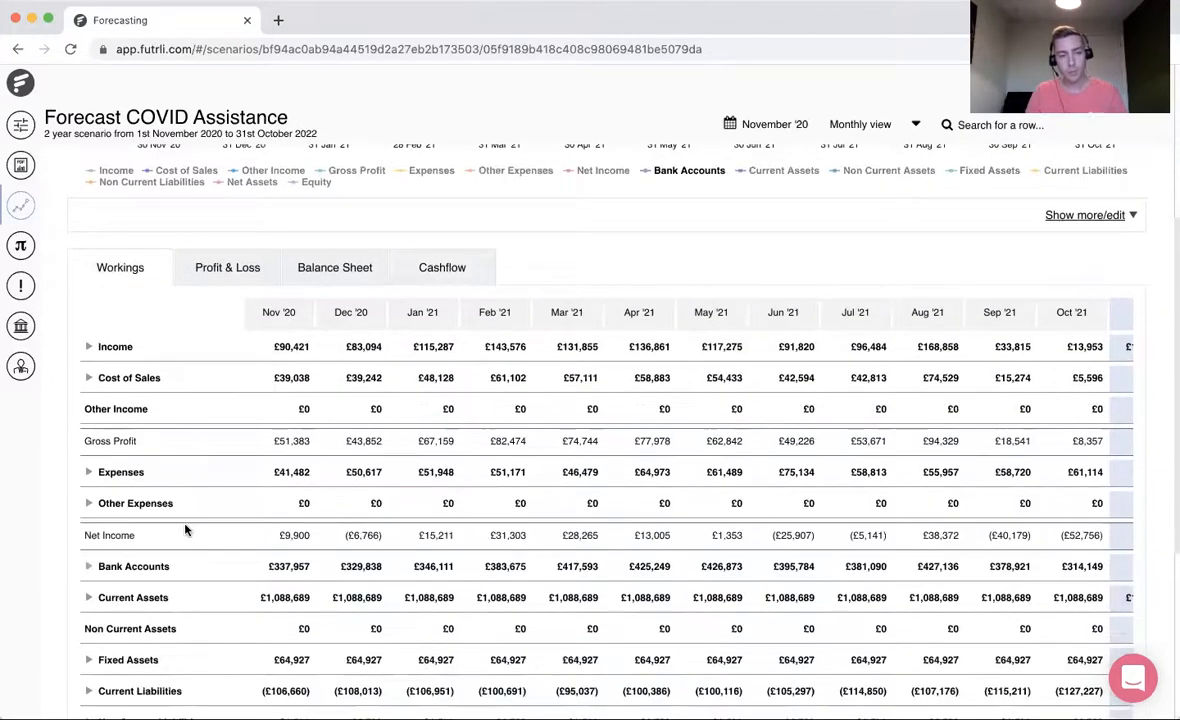
scroll(185, 530, down, 2)
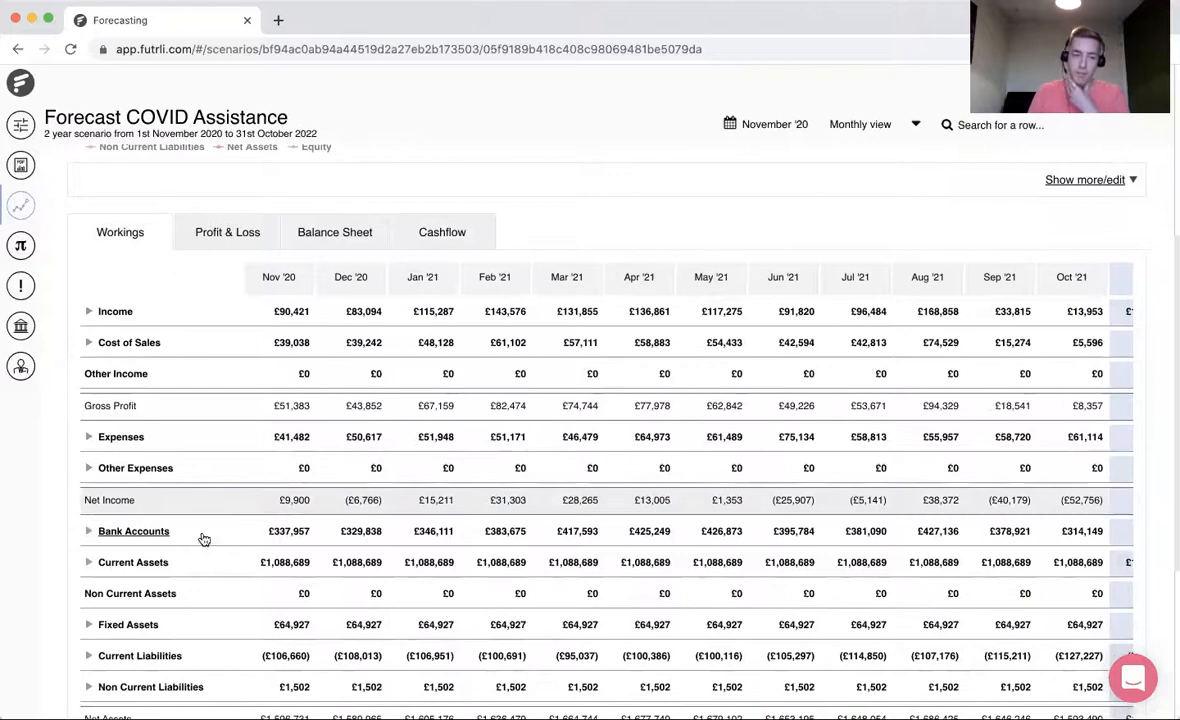
scroll(203, 540, down, 2)
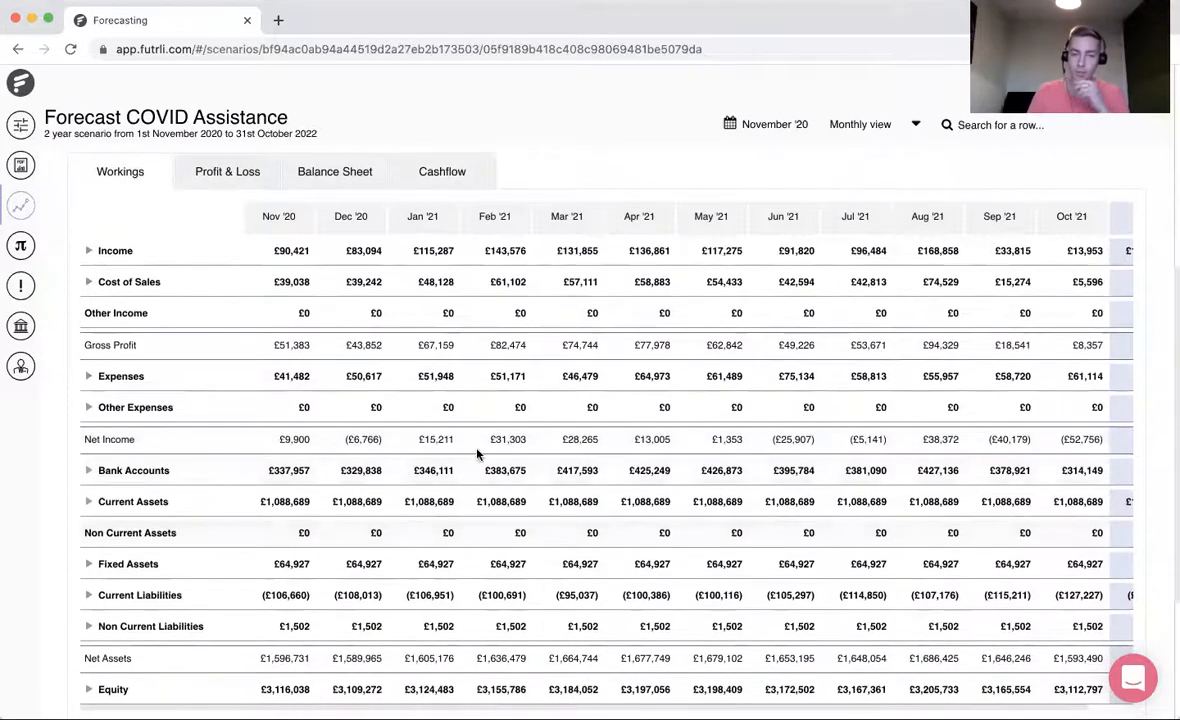
click(1126, 320)
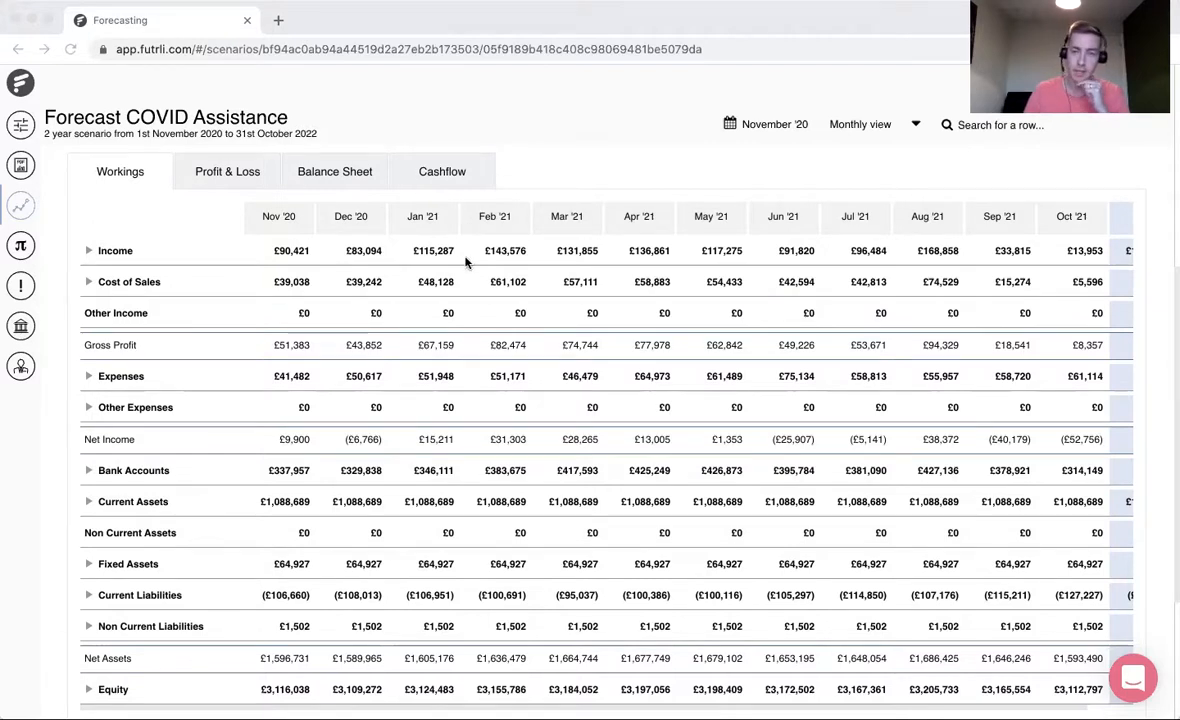
- Expand Receipts in the Cashflow statement and examine its account rows down to VAT
click(442, 186)
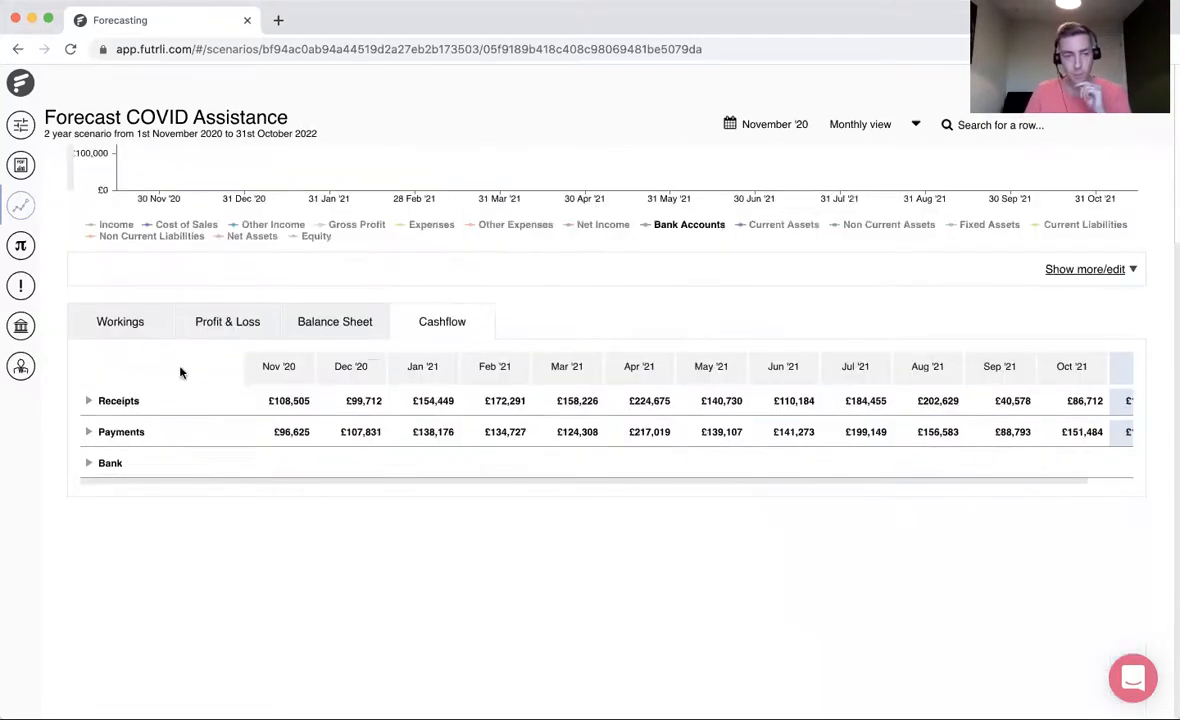
click(112, 405)
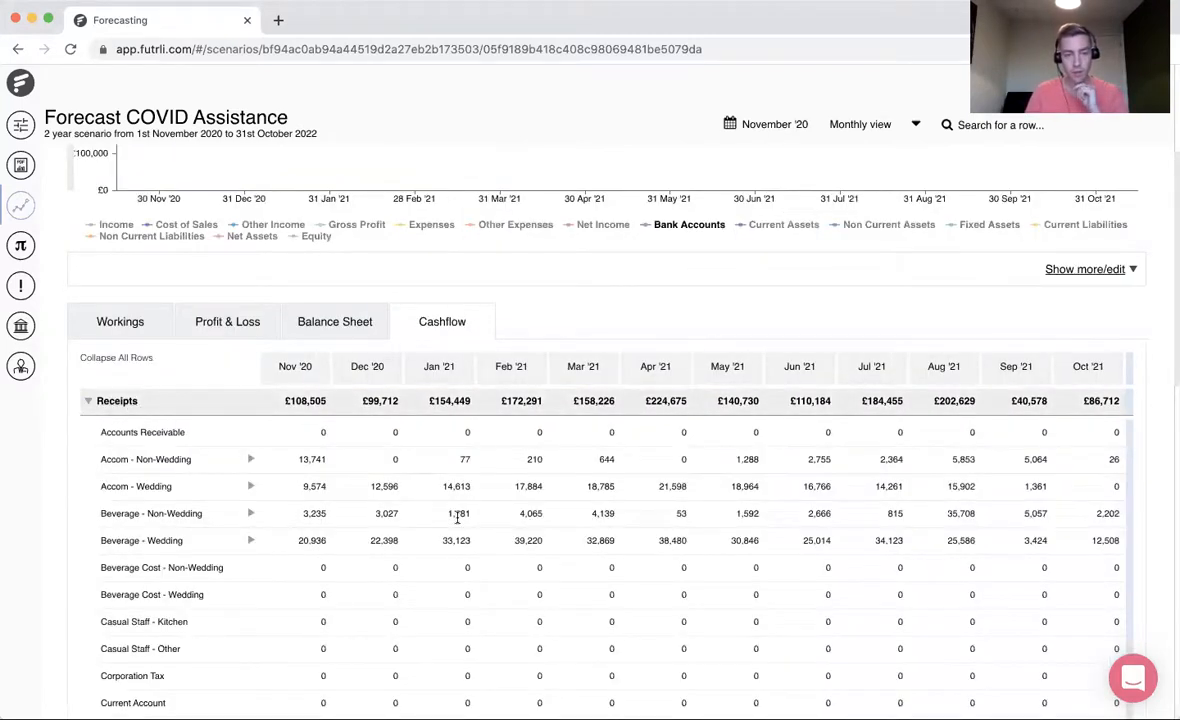
scroll(457, 522, down, 1)
scroll(457, 522, down, 5)
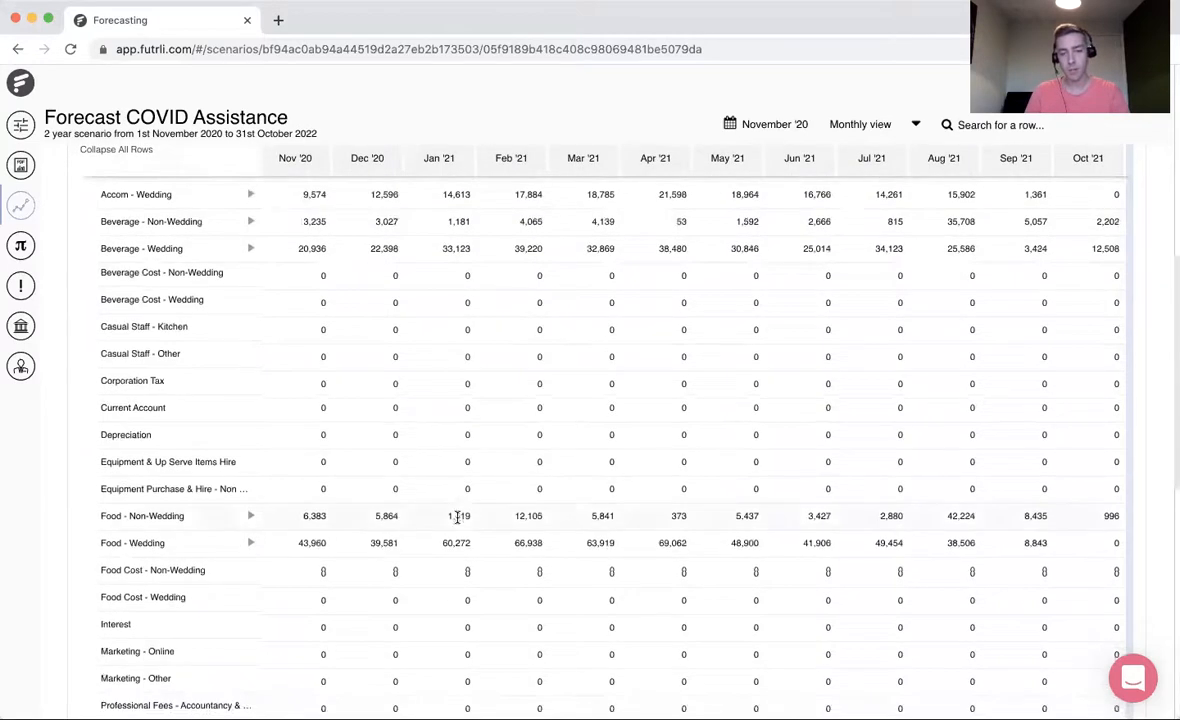
scroll(457, 522, down, 3)
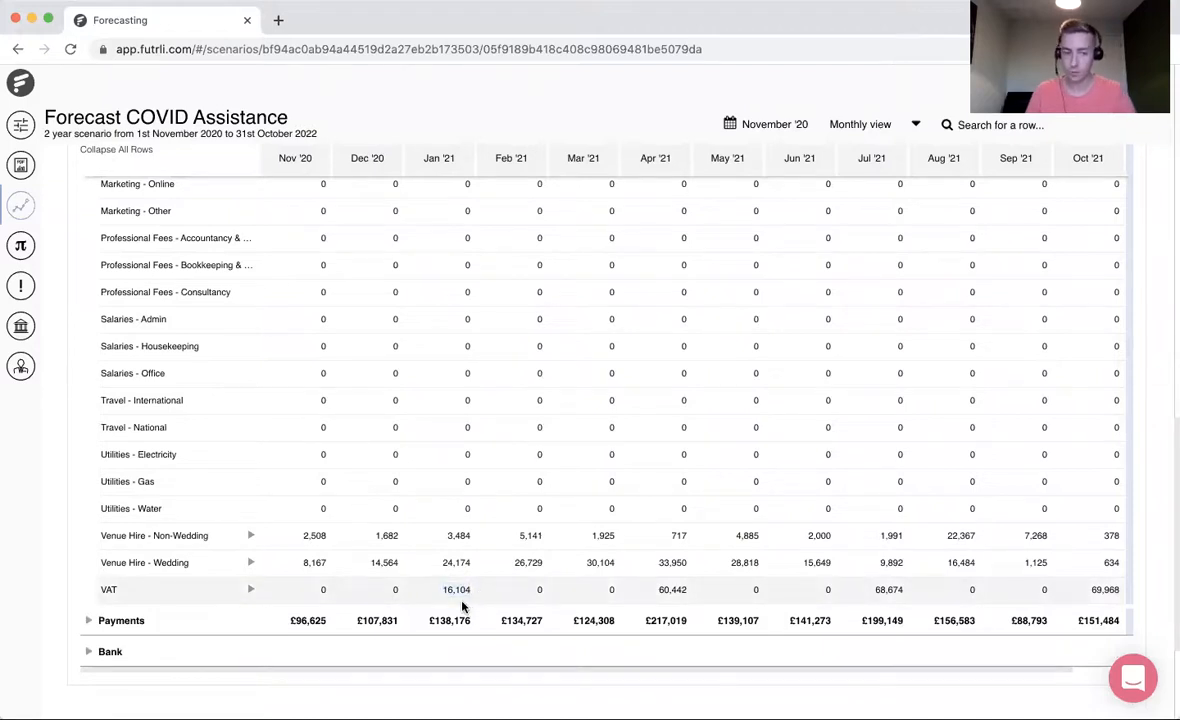
- Expand Payments in the Cashflow statement and examine its cost, salary, utility and VAT rows across the months
click(93, 622)
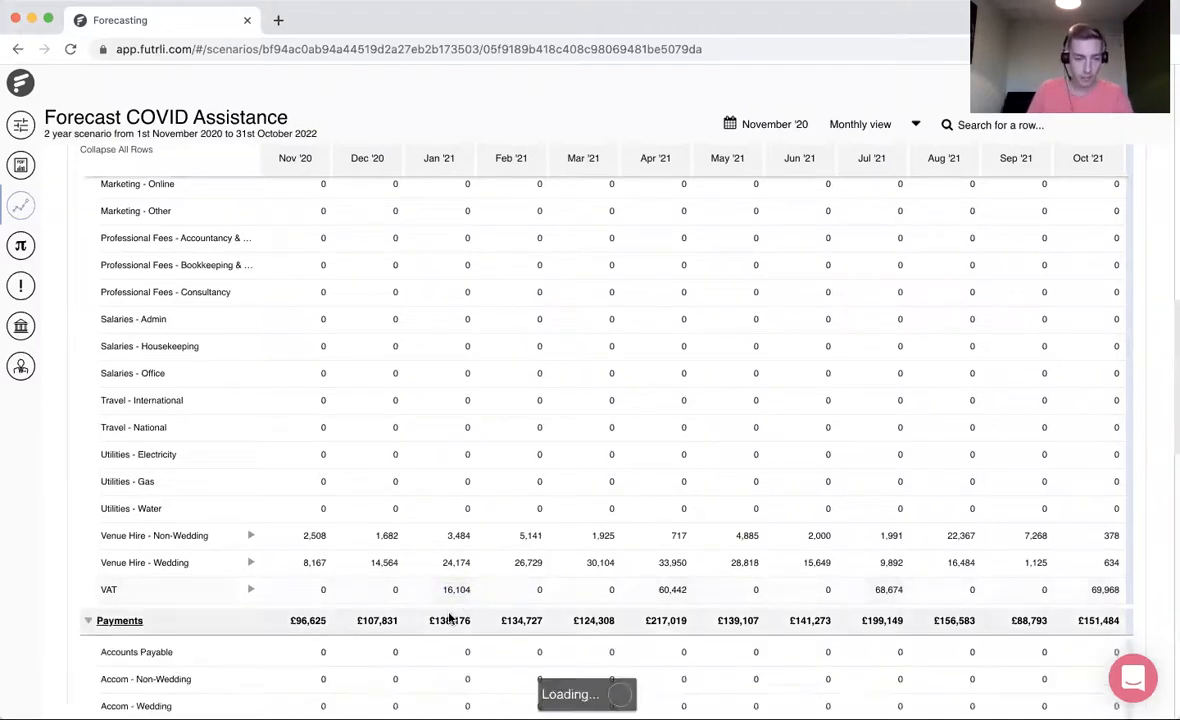
scroll(450, 618, down, 1)
scroll(450, 618, down, 6)
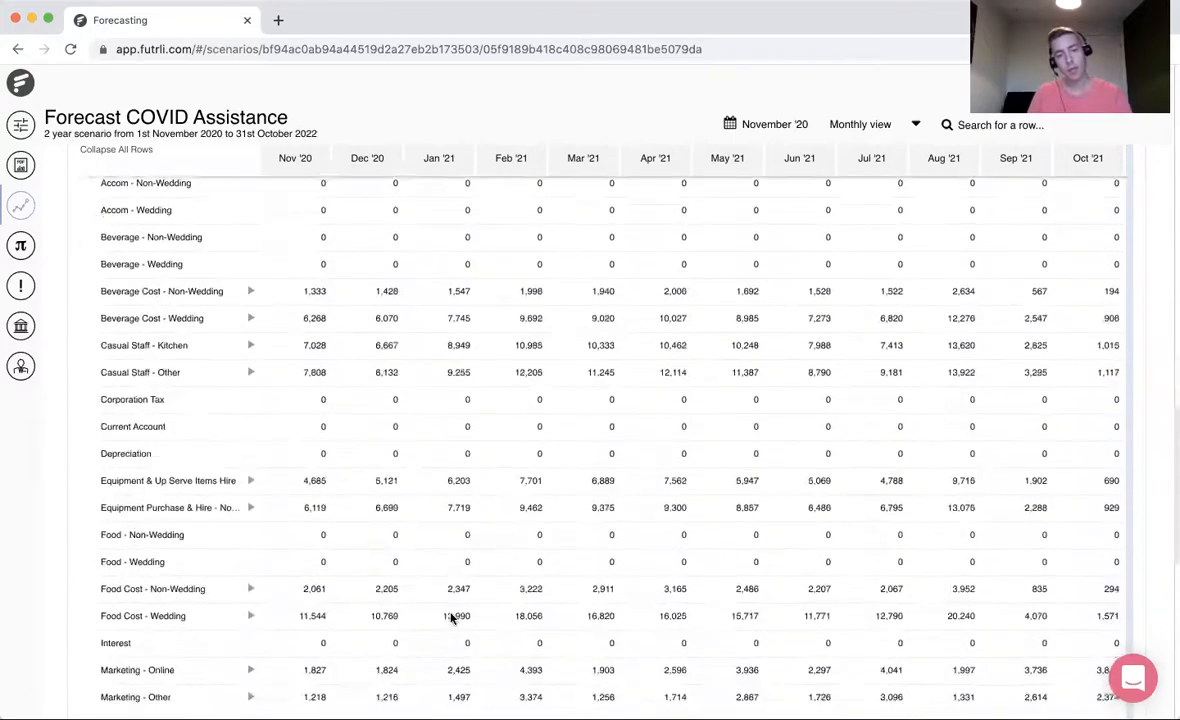
scroll(450, 618, down, 3)
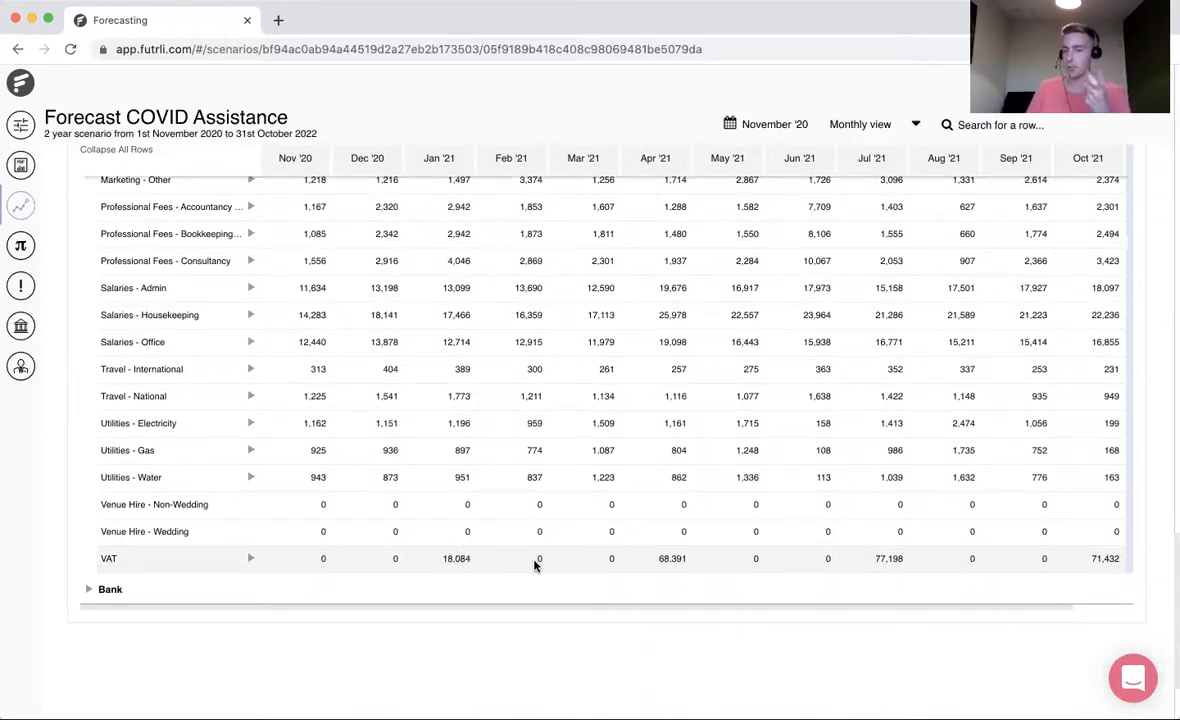
scroll(480, 590, up, 1)
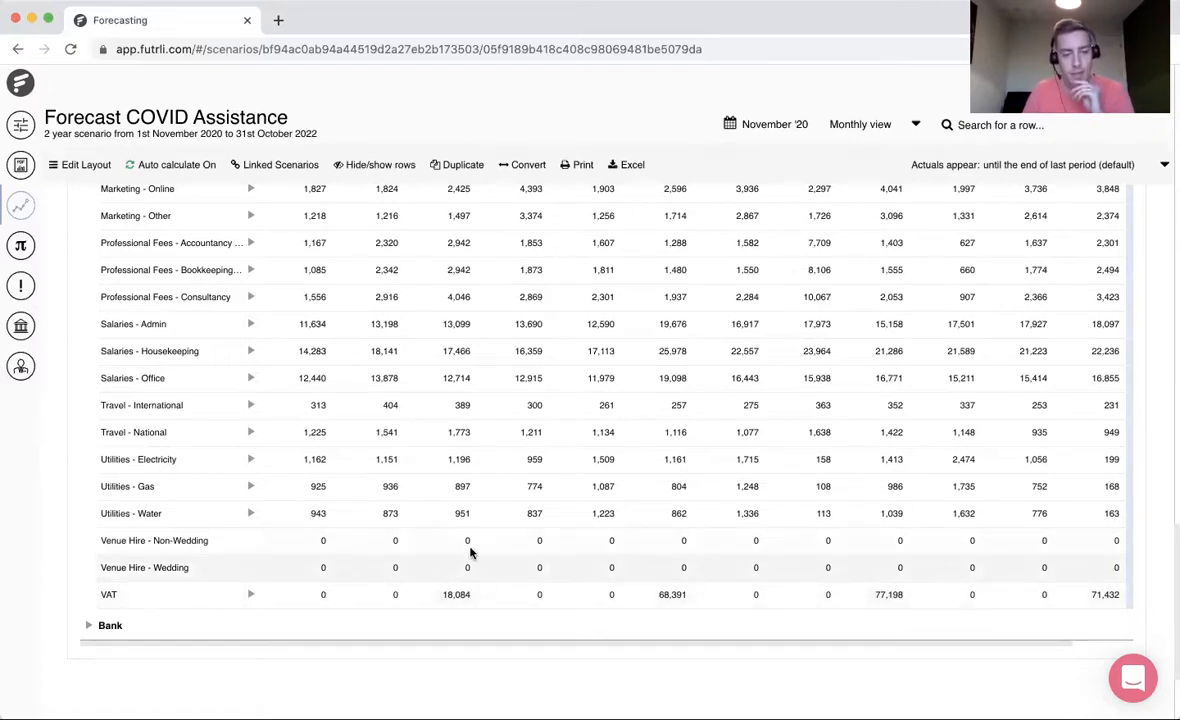
scroll(478, 580, up, 10)
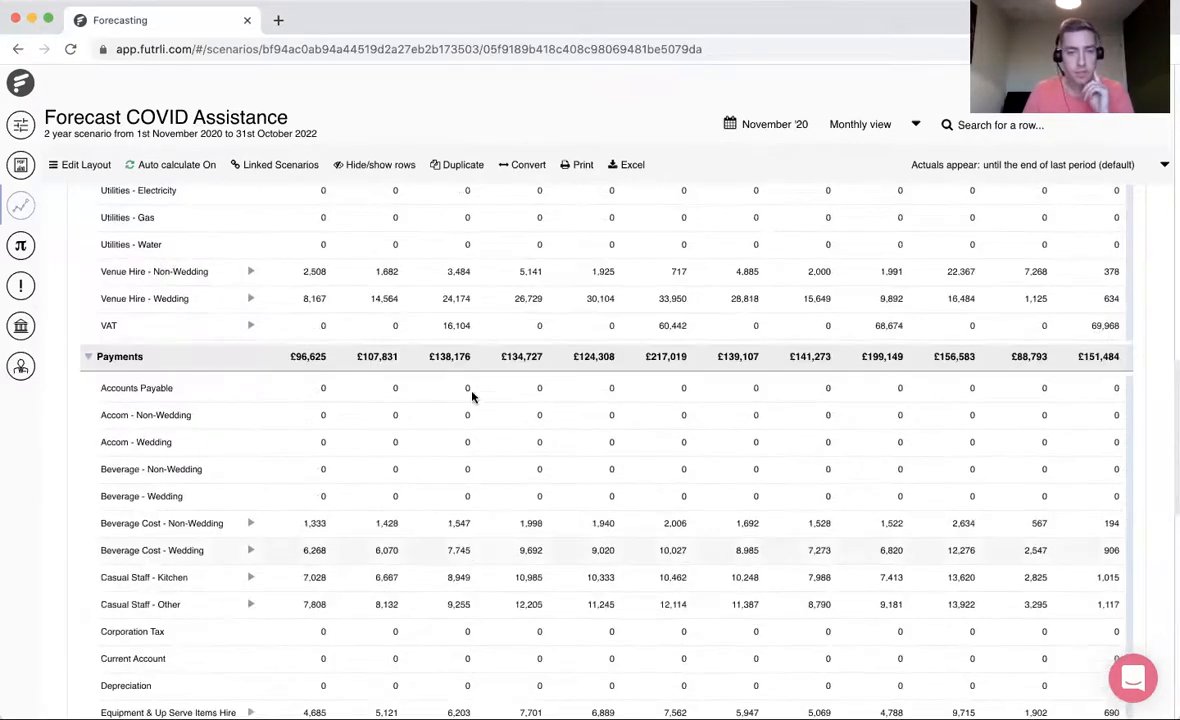
scroll(477, 440, down, 15)
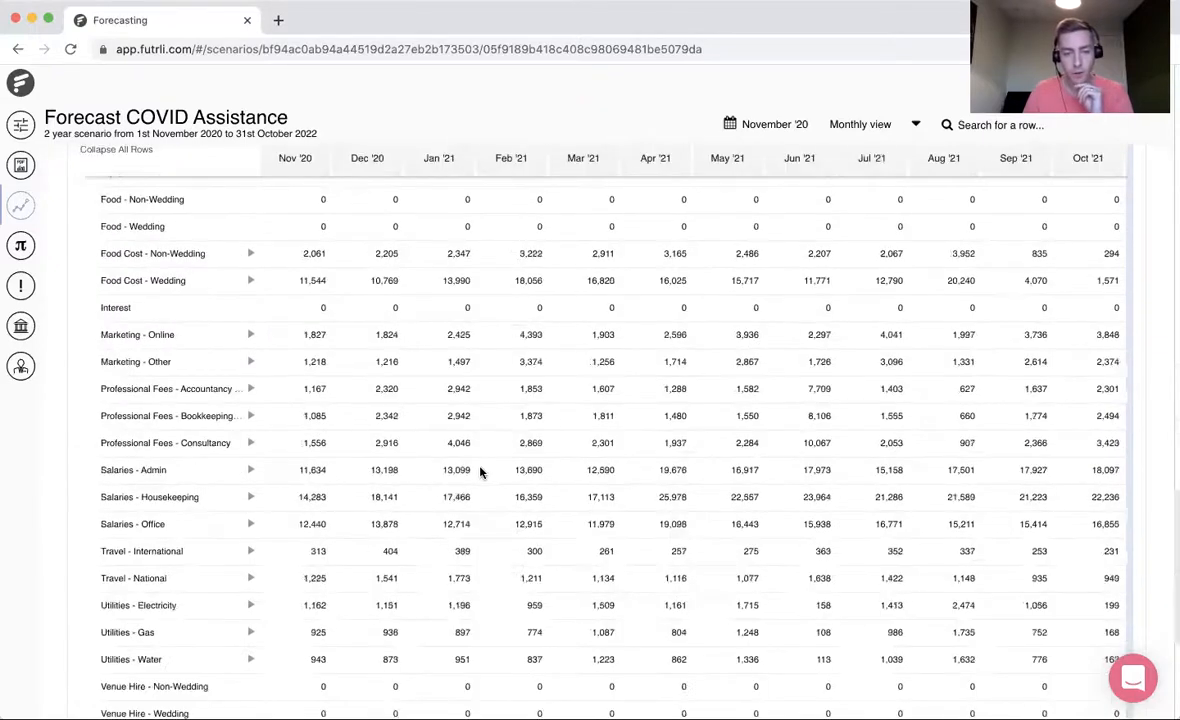
scroll(480, 471, down, 2)
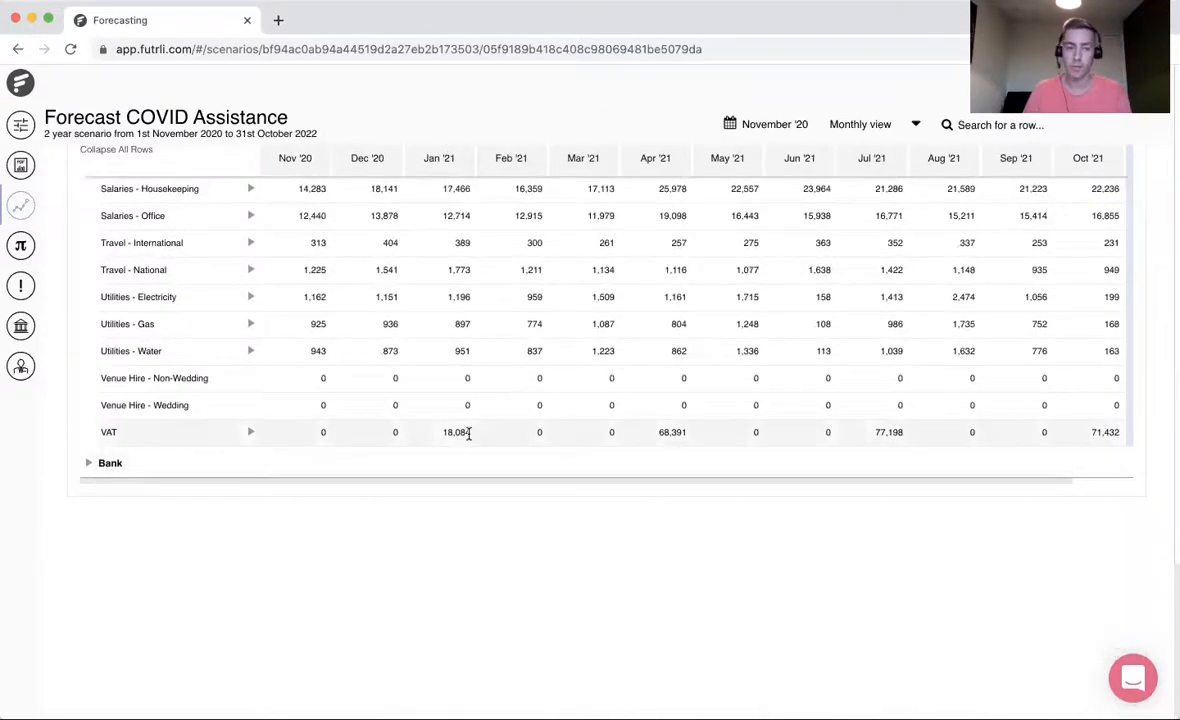
scroll(468, 432, up, 10)
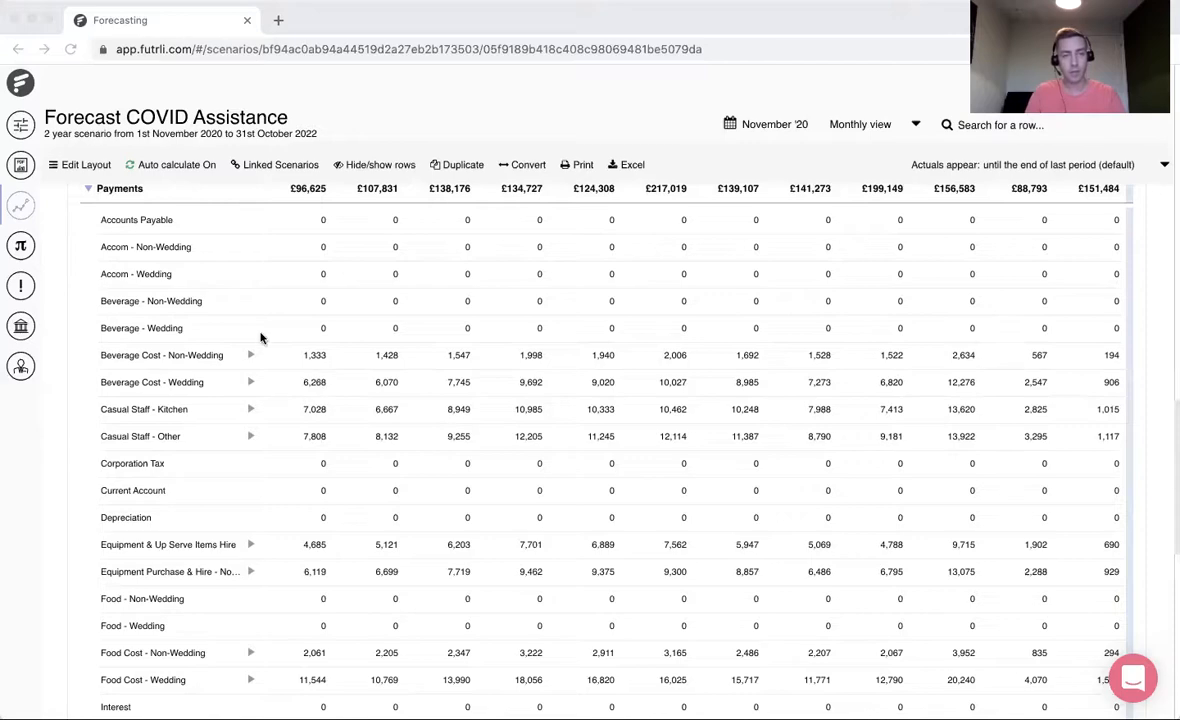
- Go back to the Workings table and check the Current Liabilities and Fixed Assets categories
scroll(260, 338, up, 10)
scroll(260, 338, up, 10)
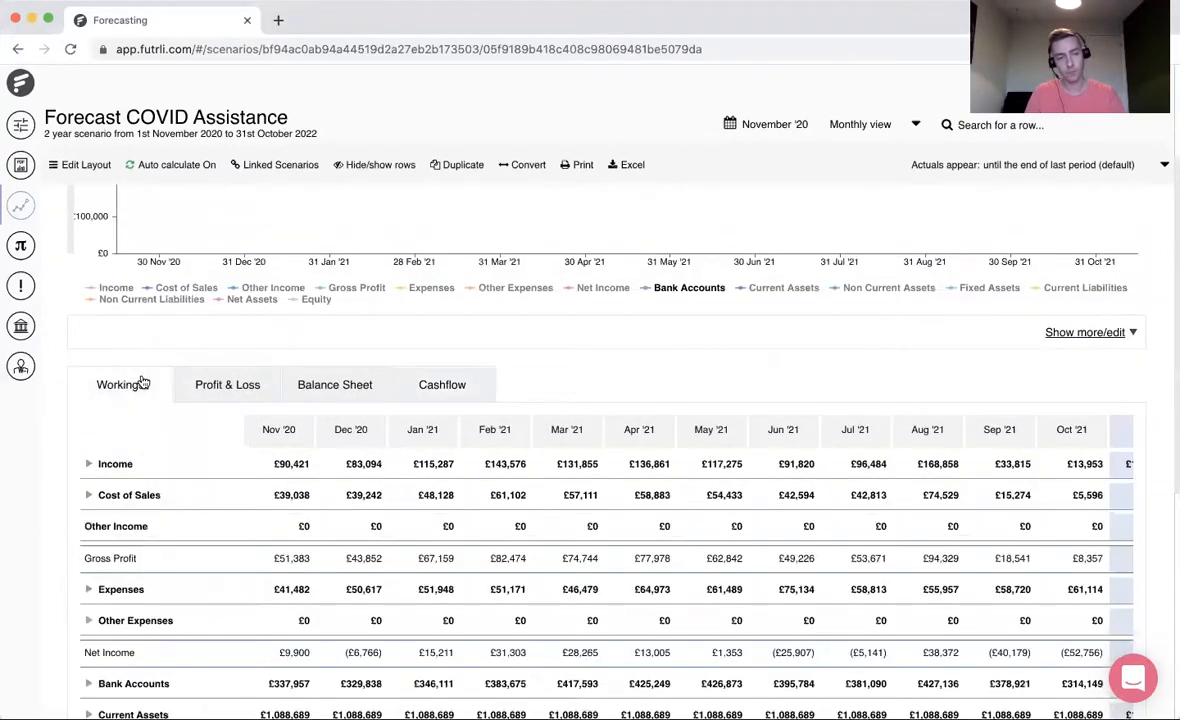
scroll(241, 454, down, 3)
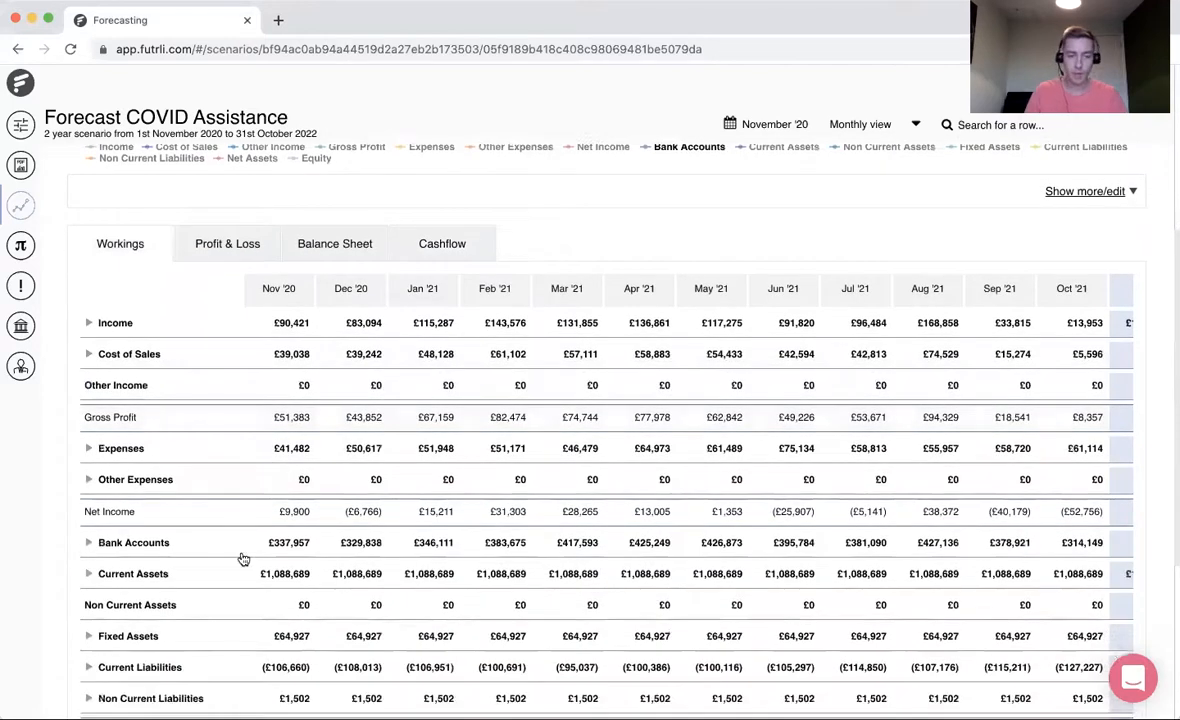
scroll(237, 590, down, 1)
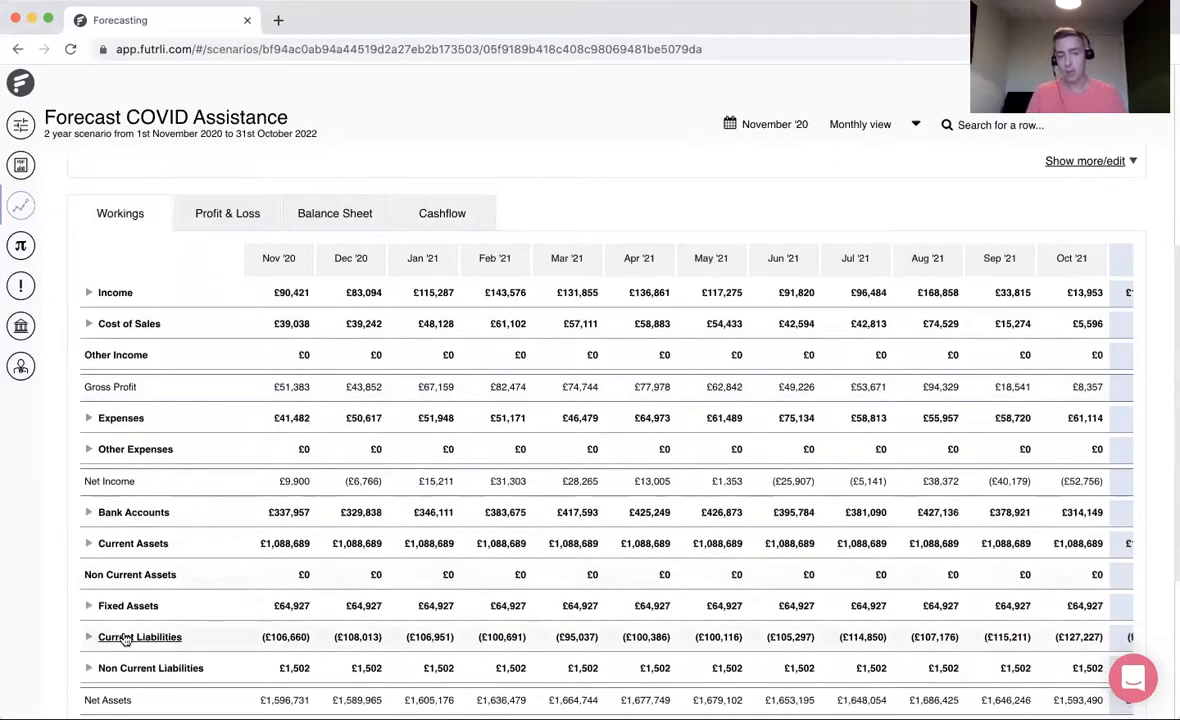
click(124, 638)
click(127, 606)
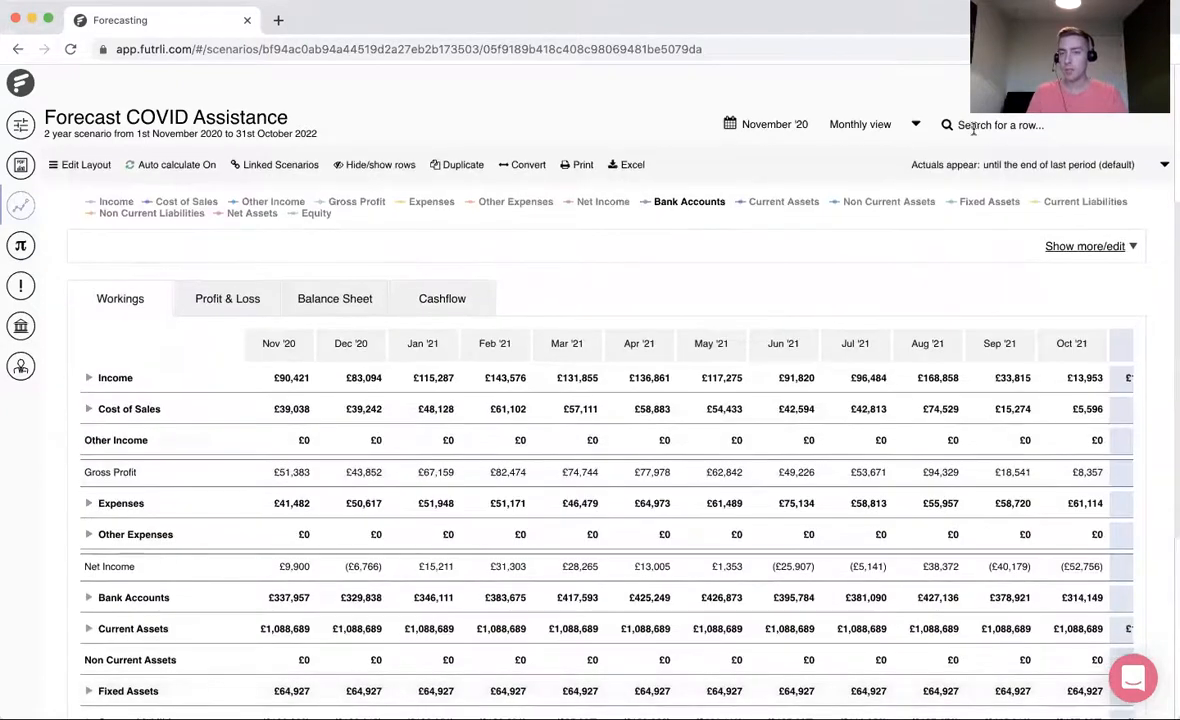
- Search the scenario's rows for "vat" and jump to the VAT account under Current Liabilities
click(968, 125)
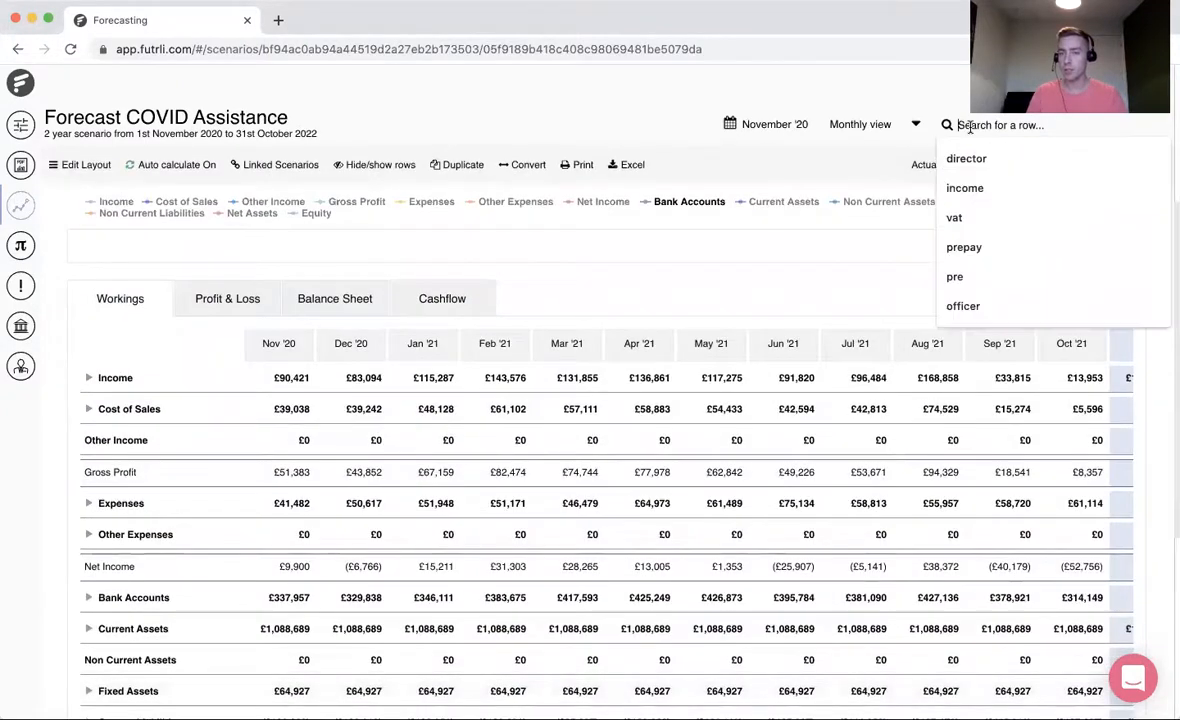
text(vat)
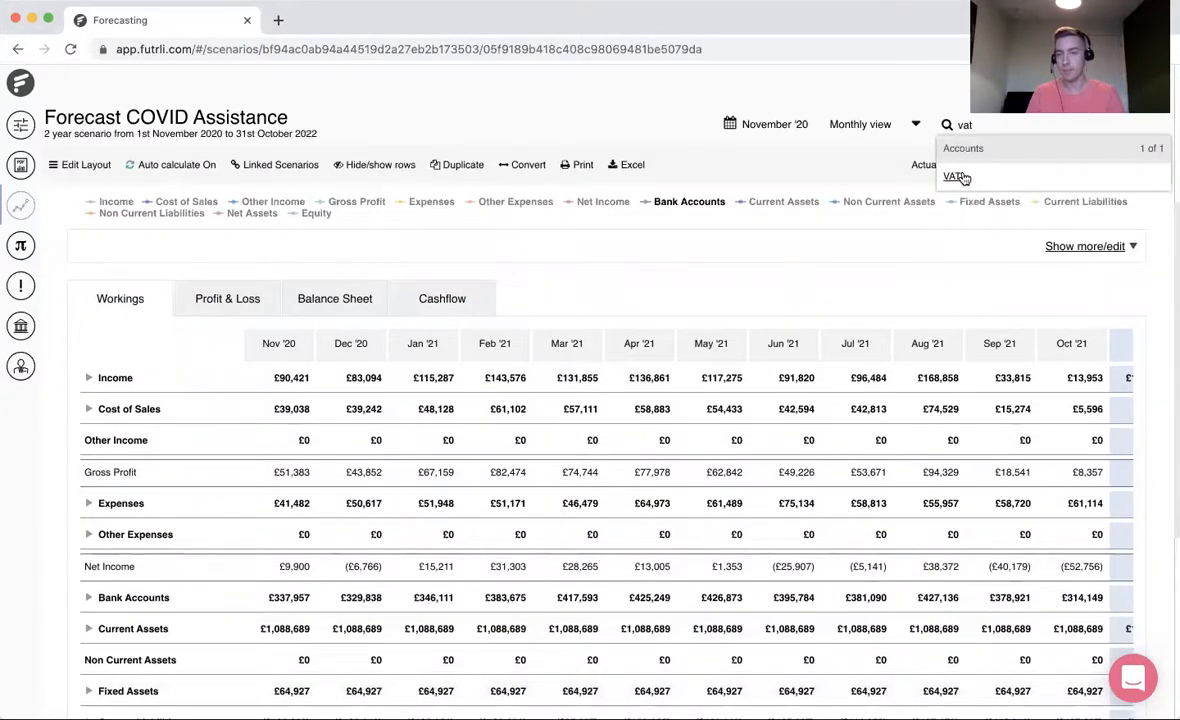
click(953, 176)
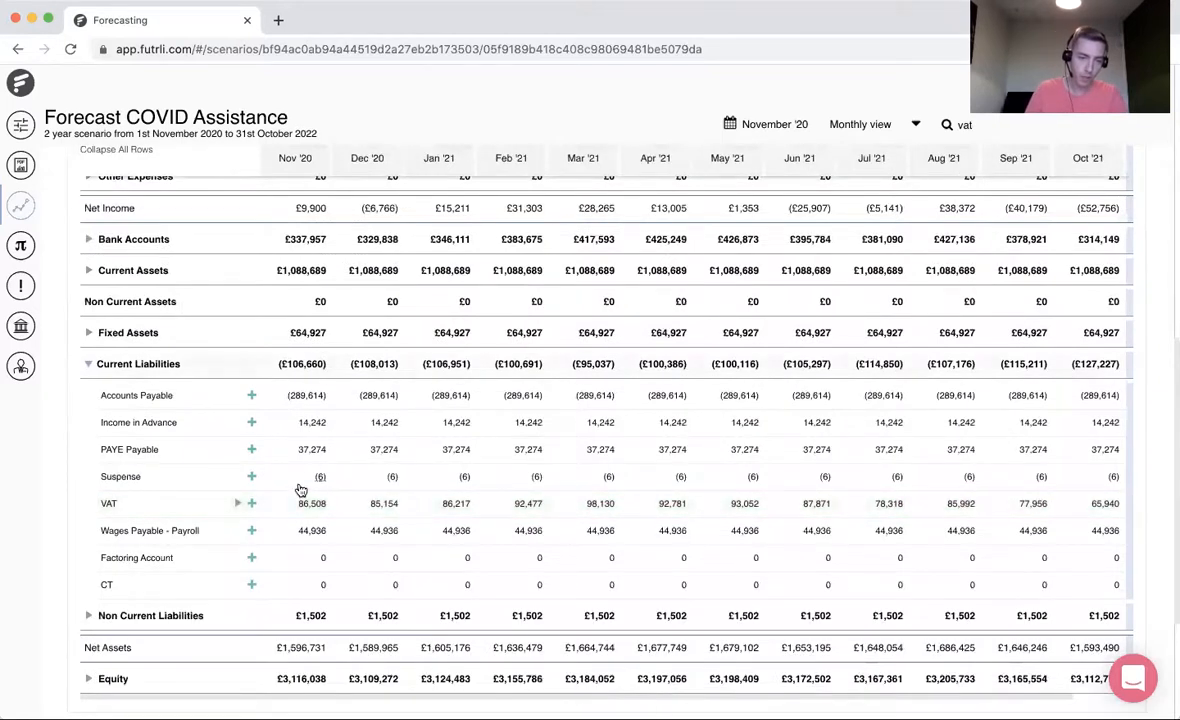
- Add a forecast to the VAT account, name it "Deferred VAT" and choose the Manual Journal method
click(252, 504)
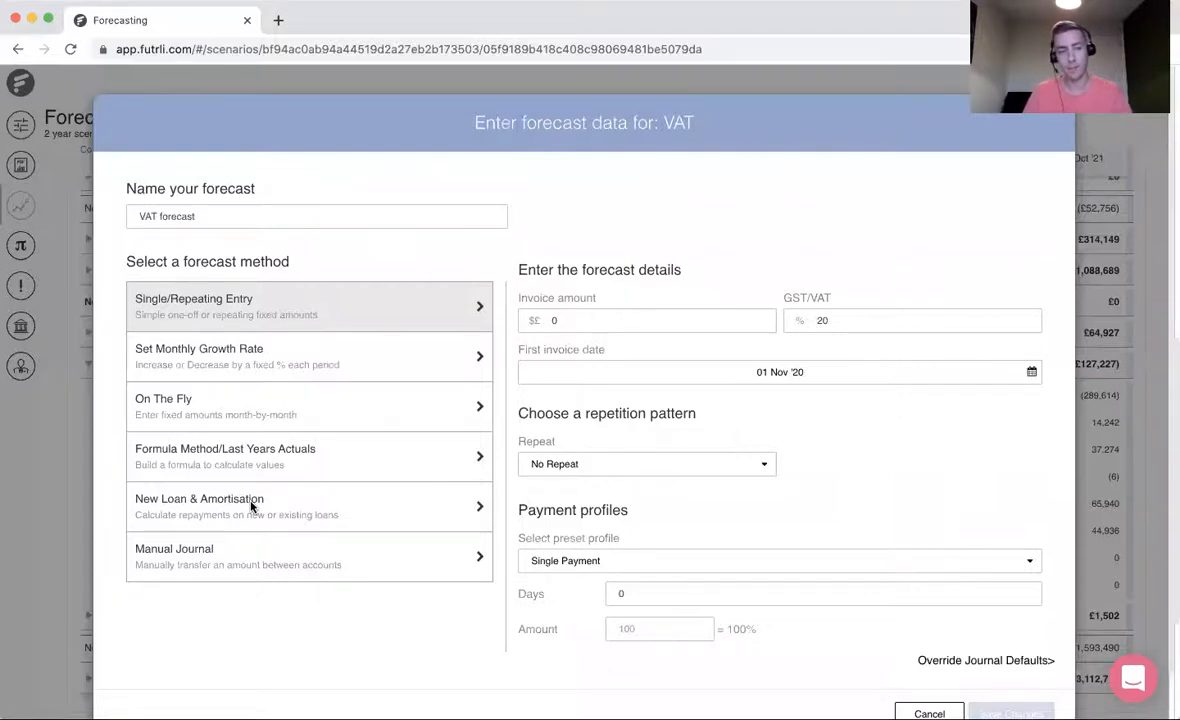
drag(205, 216, 58, 217)
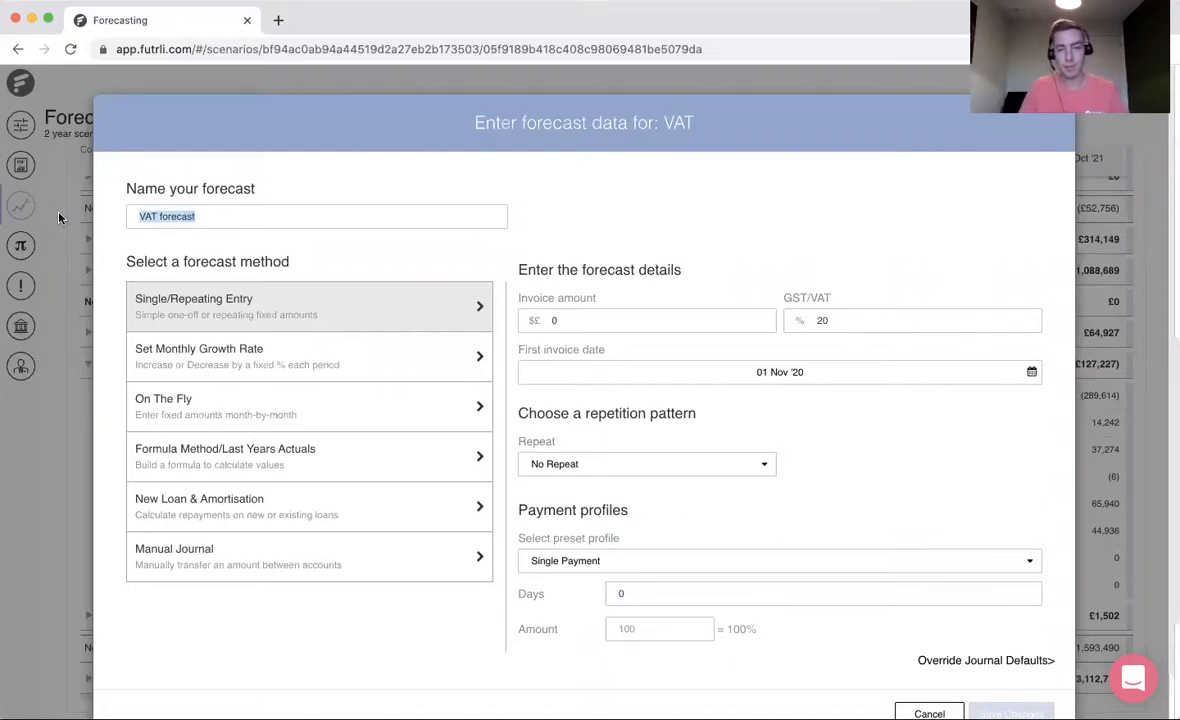
text(Deferred VAT)
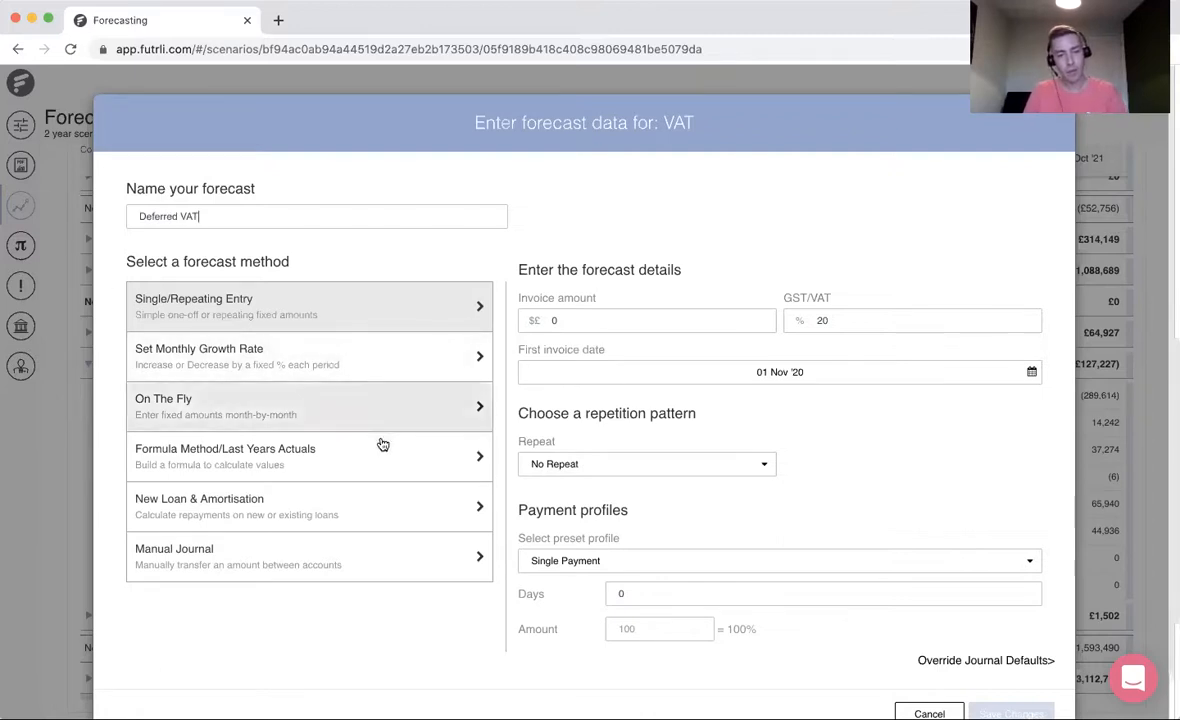
click(374, 557)
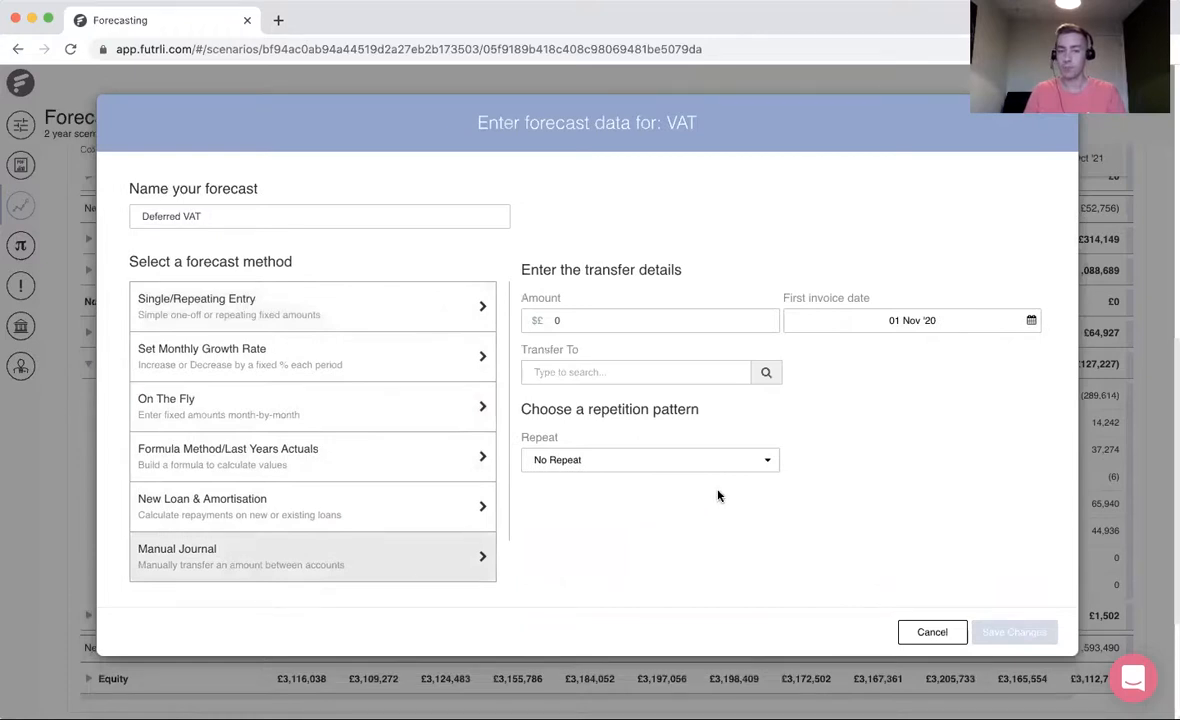
- Set the Deferred VAT journal's amount to -1980 and choose Current Account (Bank Accounts) as the transfer account
key(super+Tab)
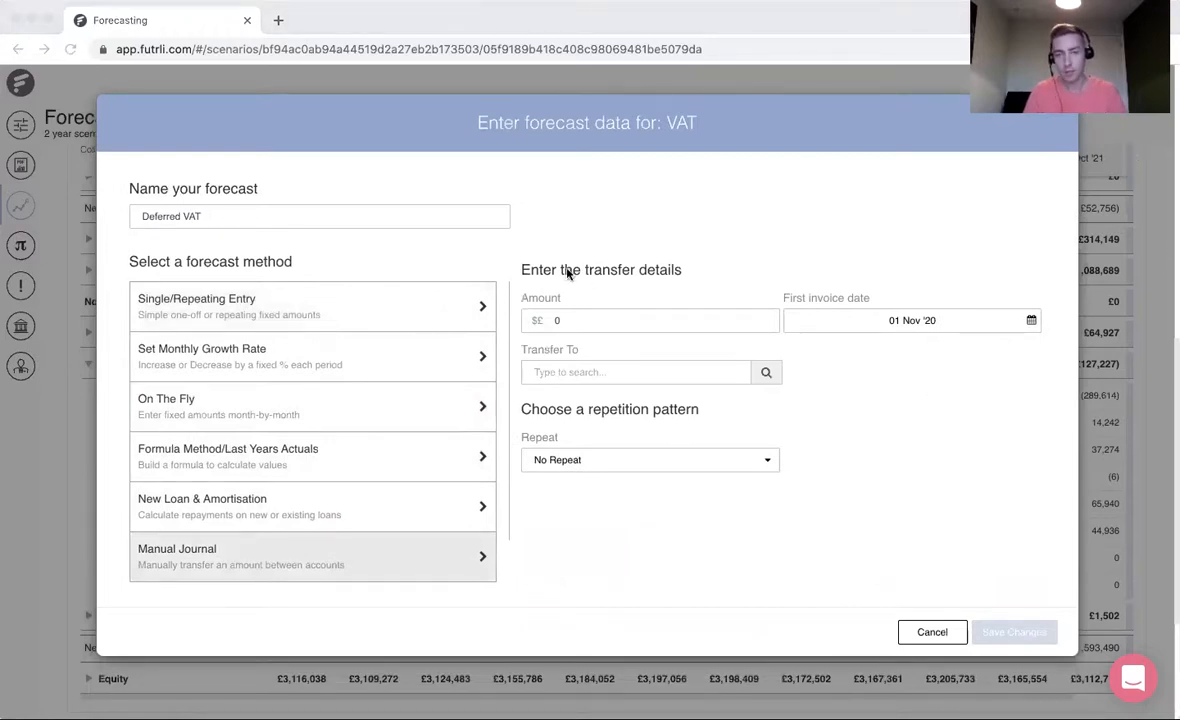
click(618, 314)
text(1980)
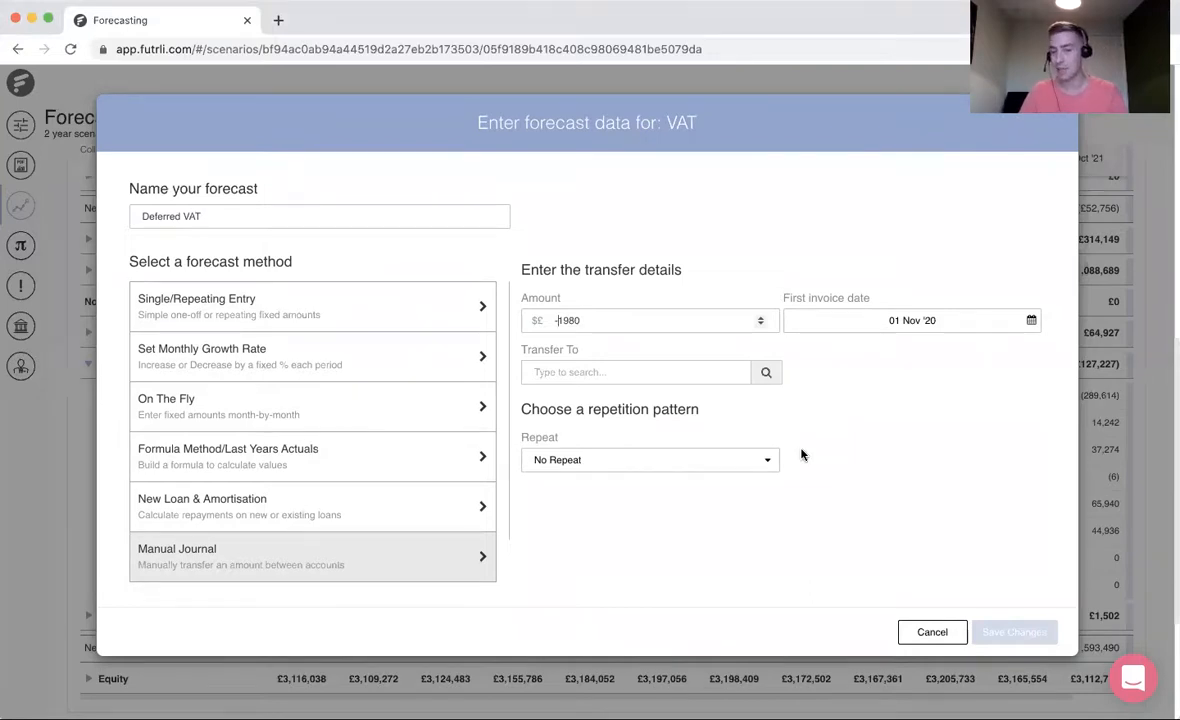
click(644, 371)
text(current acc)
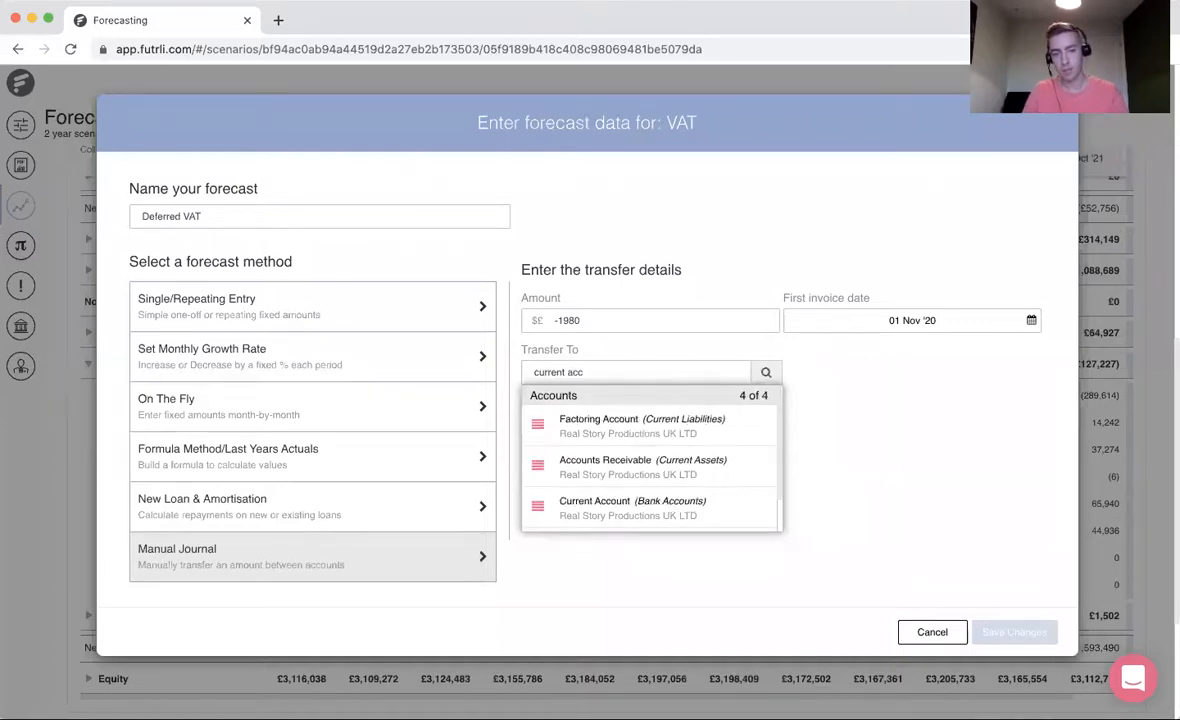
click(643, 508)
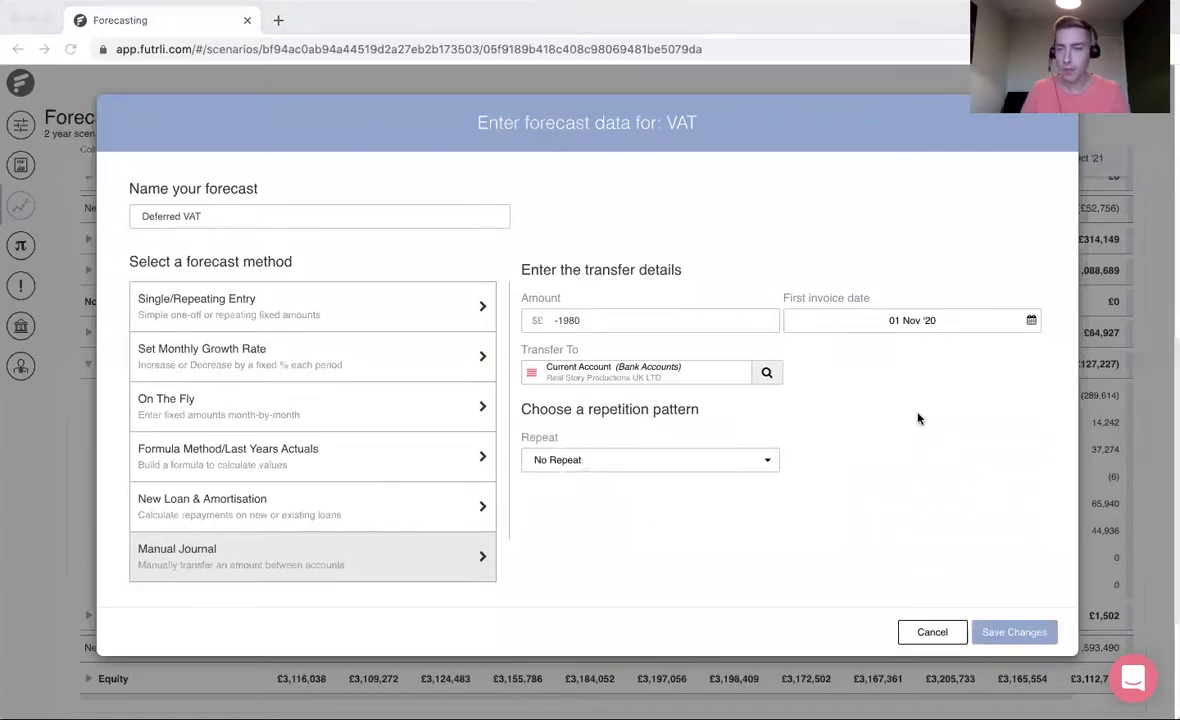
- Set the Deferred VAT journal's first invoice date to 31 Jan '21 and save the forecast
click(964, 319)
click(779, 328)
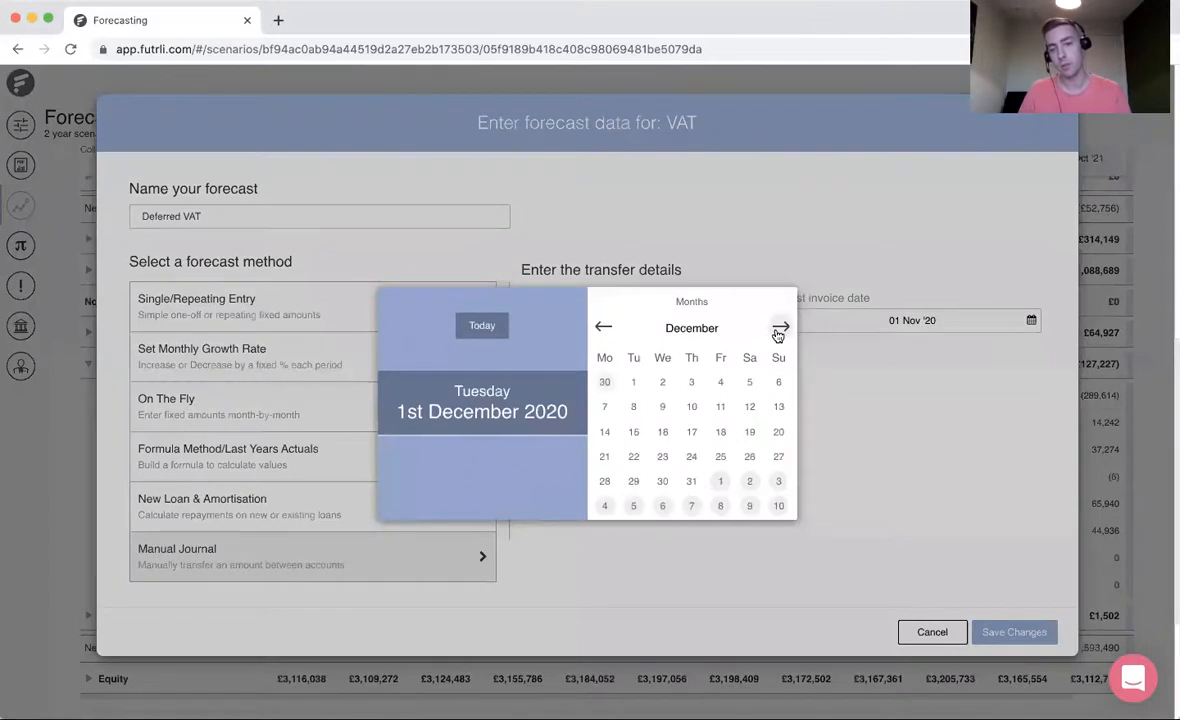
click(779, 328)
click(779, 482)
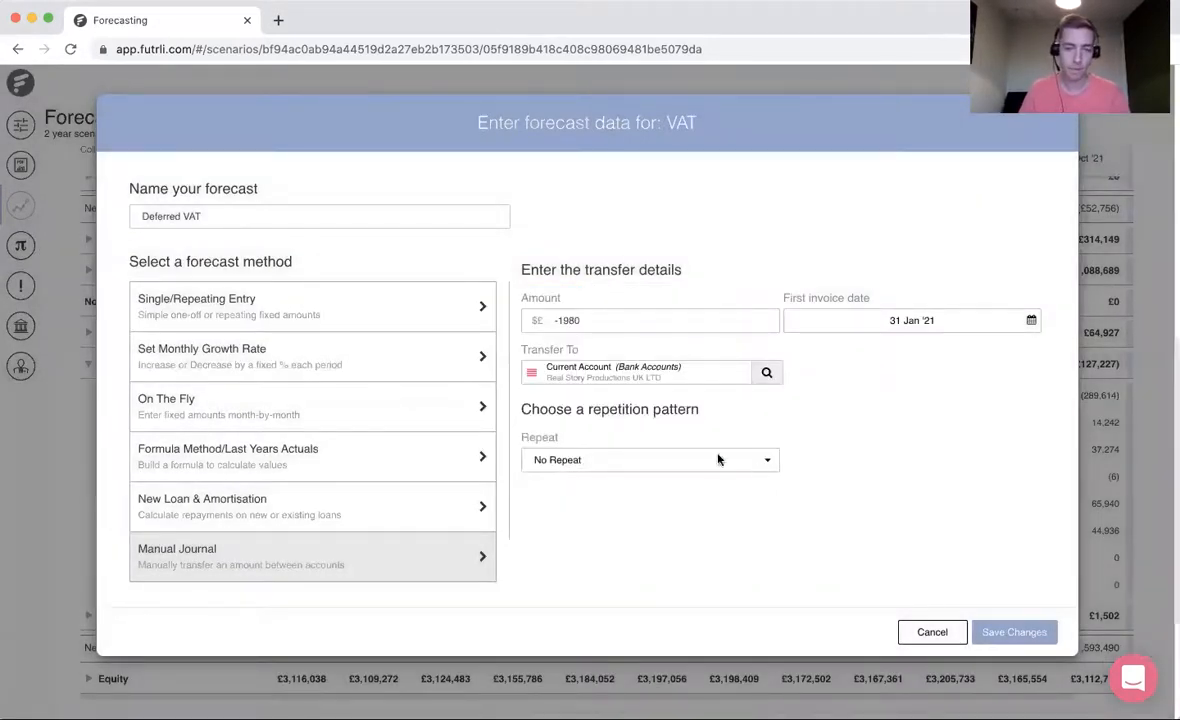
click(1008, 632)
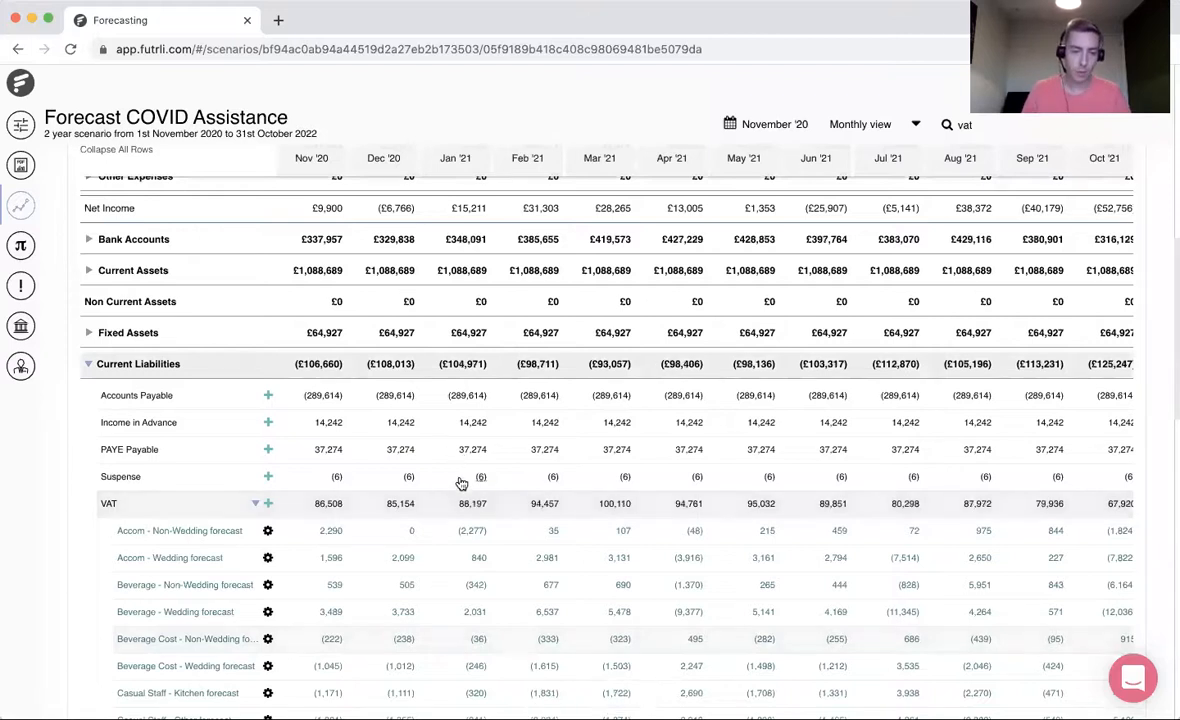
- Open the Cashflow statement and examine the VAT rows under Receipts and Payments for January '21
scroll(460, 555, up, 10)
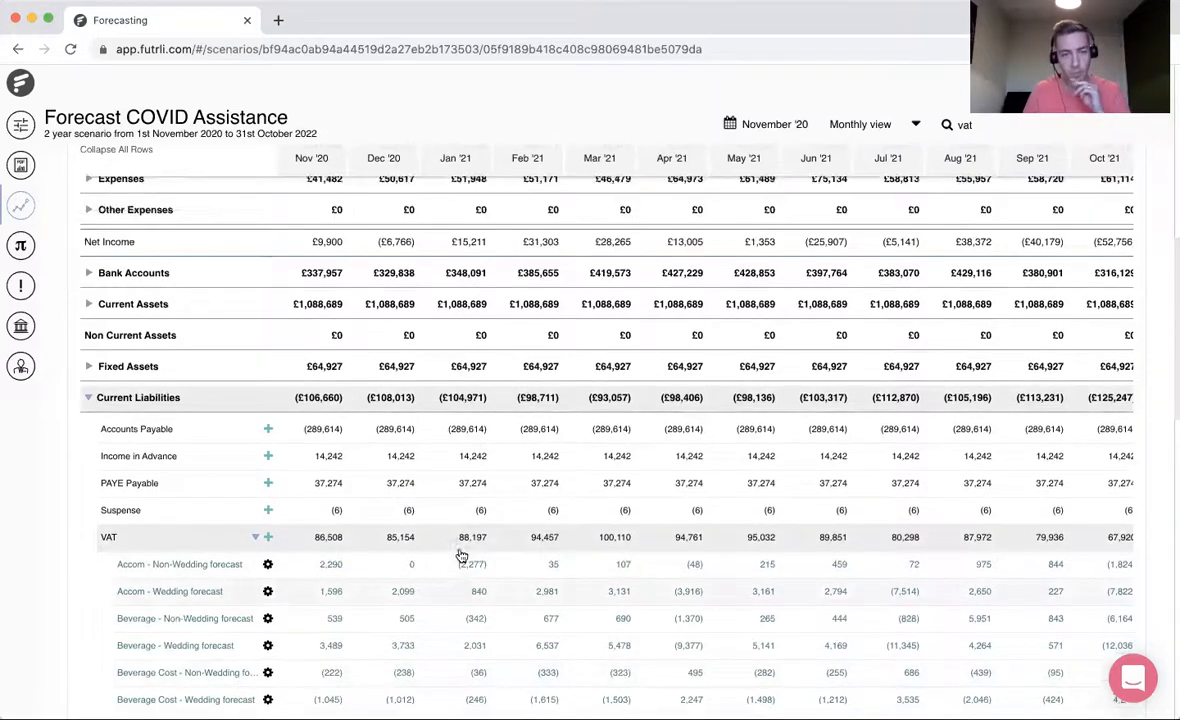
click(449, 490)
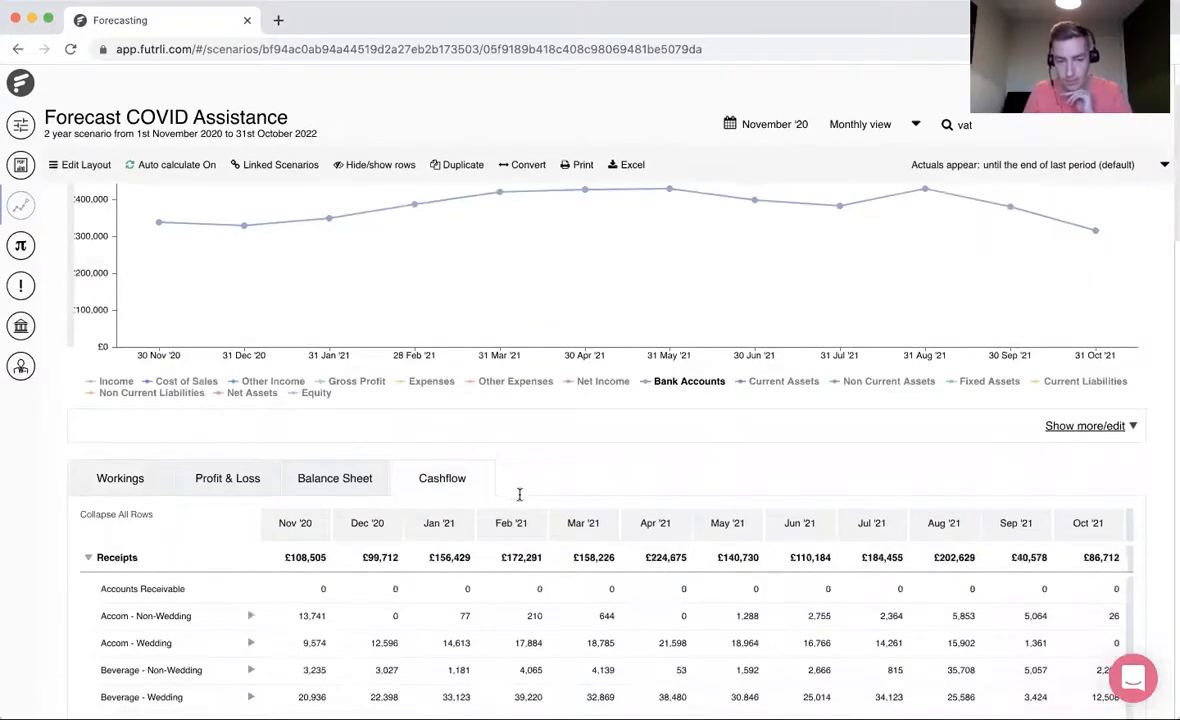
scroll(519, 495, down, 5)
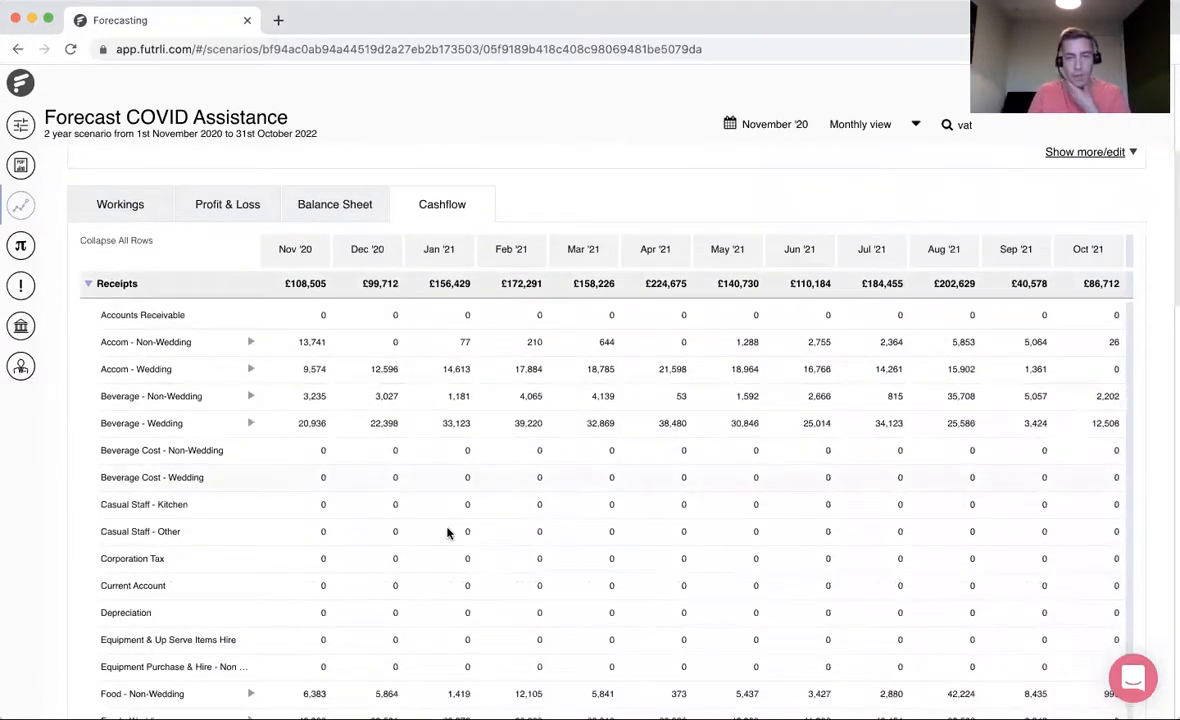
scroll(449, 520, down, 10)
scroll(447, 530, down, 2)
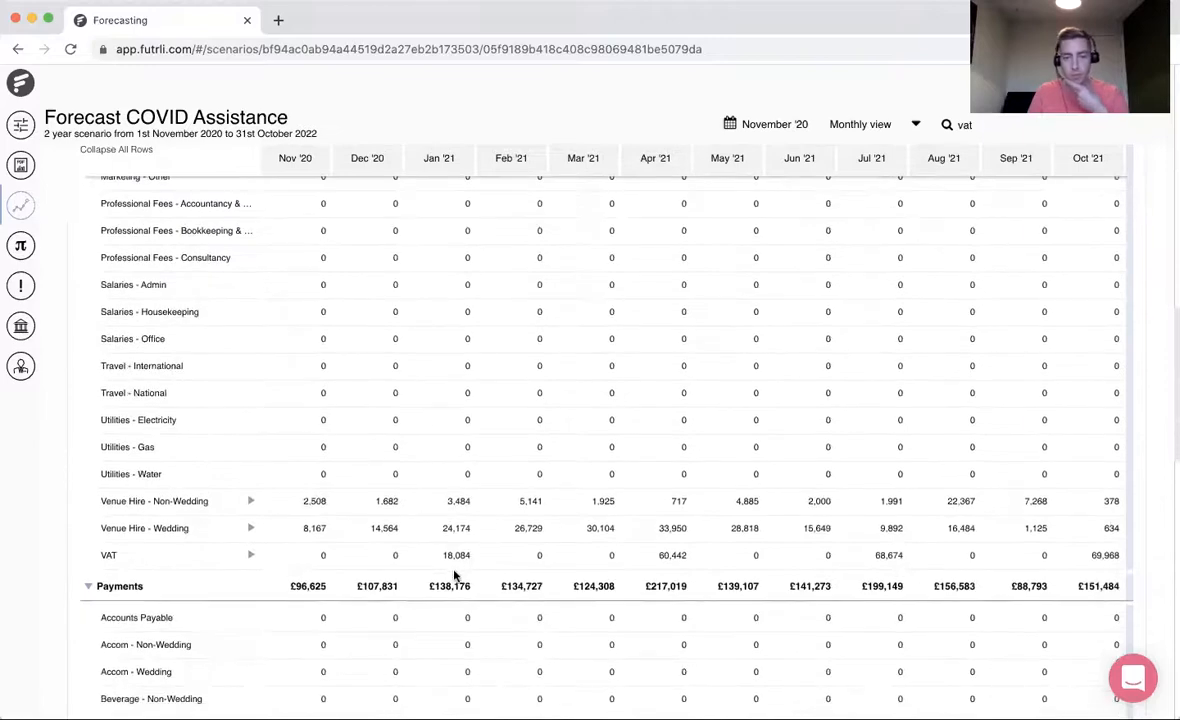
scroll(462, 522, down, 2)
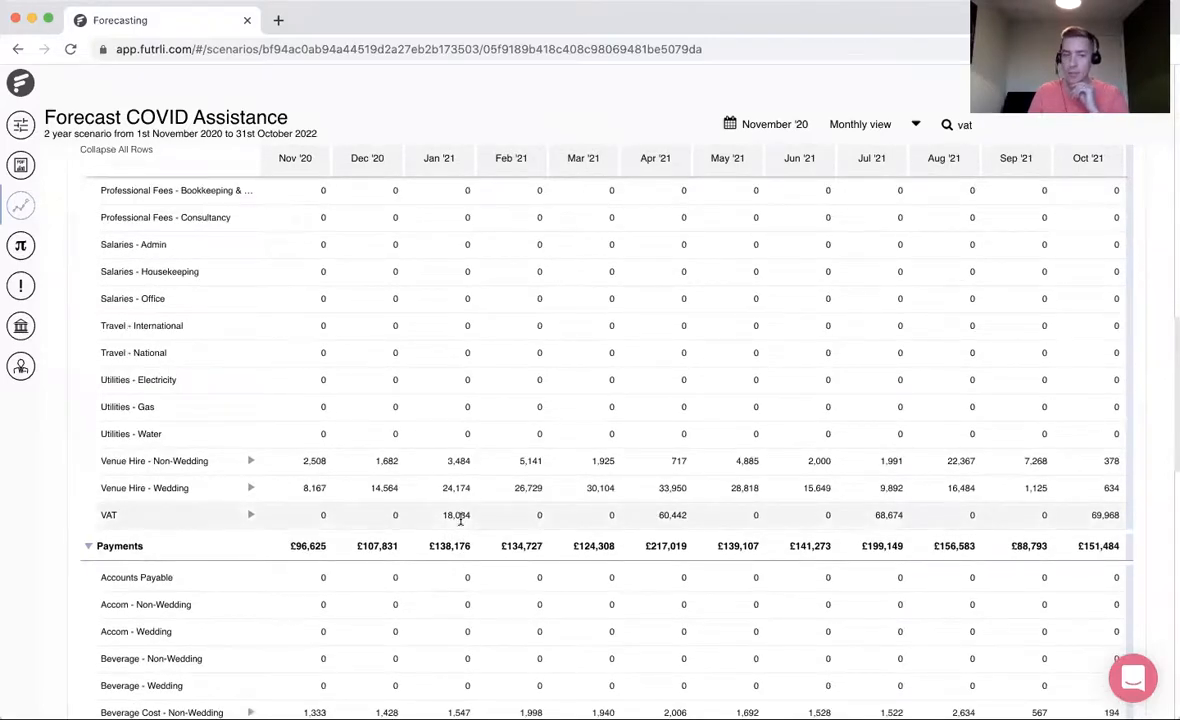
scroll(460, 518, down, 12)
scroll(460, 518, down, 5)
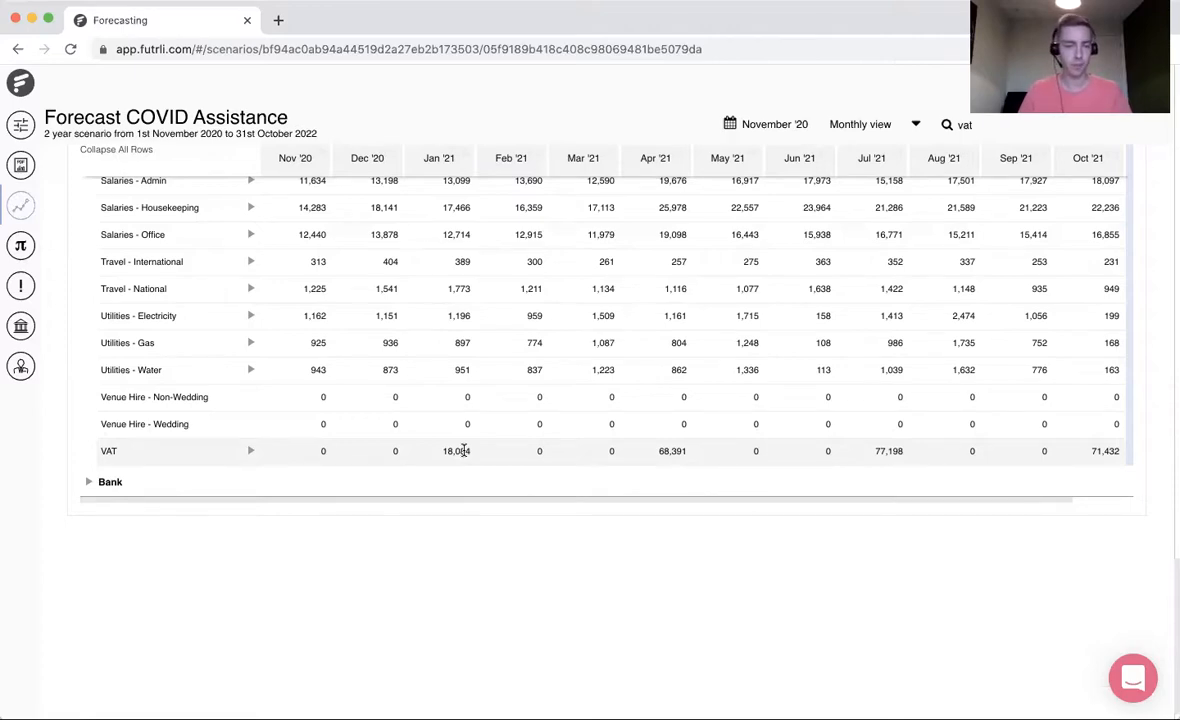
- Return to the Workings table and jump to the VAT account from the "vat" search results
scroll(464, 451, up, 15)
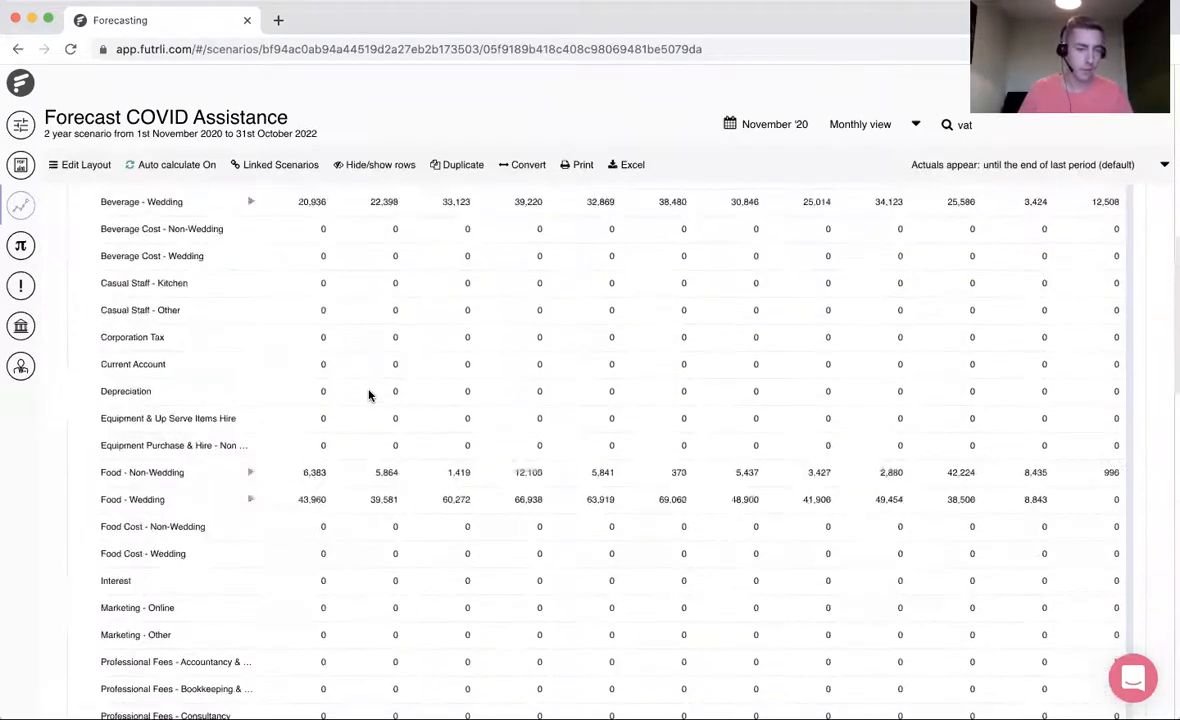
scroll(368, 395, up, 5)
click(125, 288)
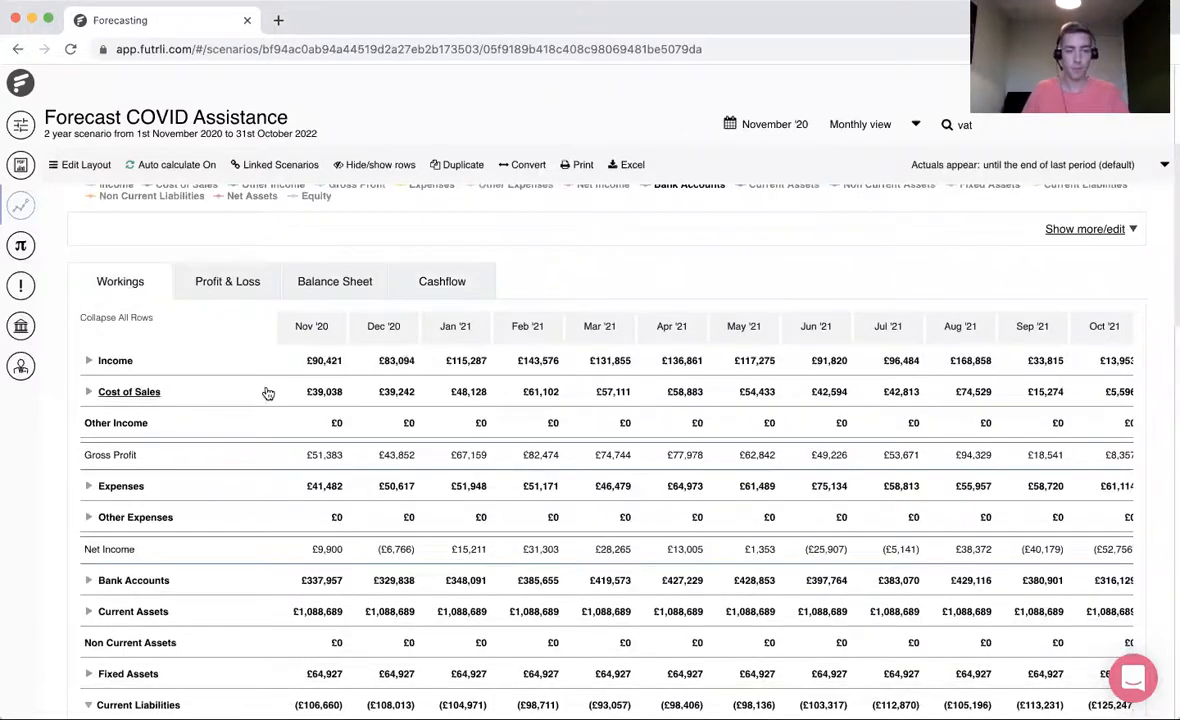
click(966, 125)
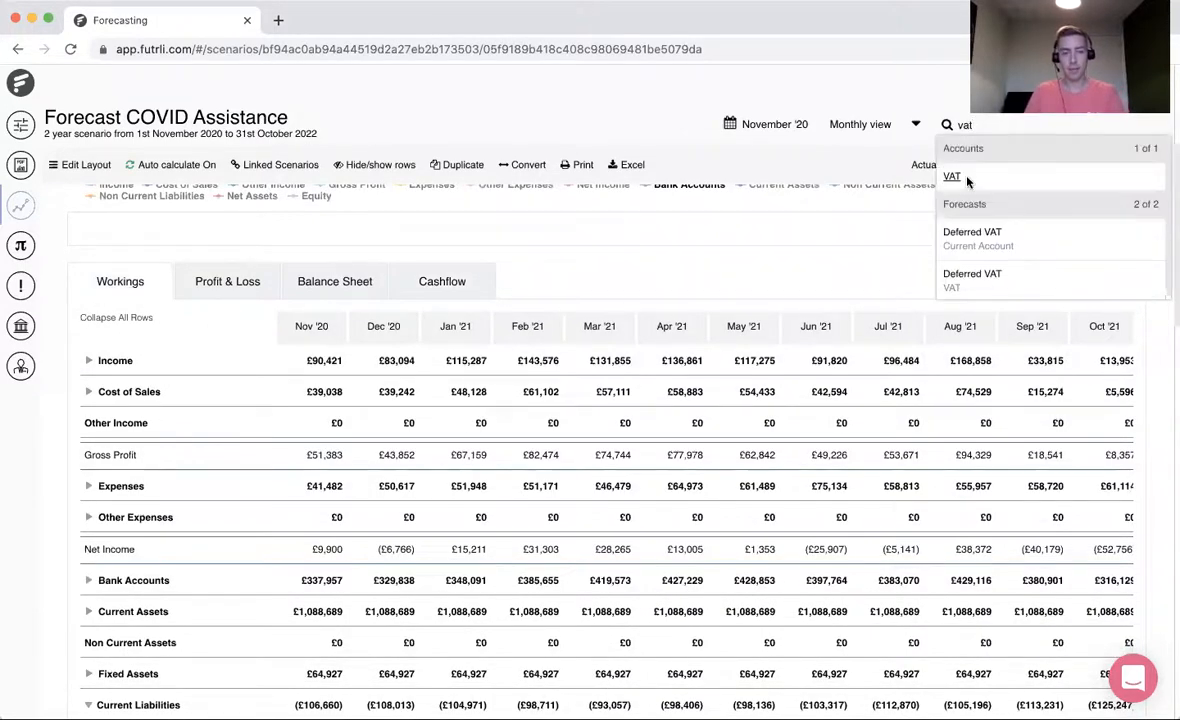
click(966, 178)
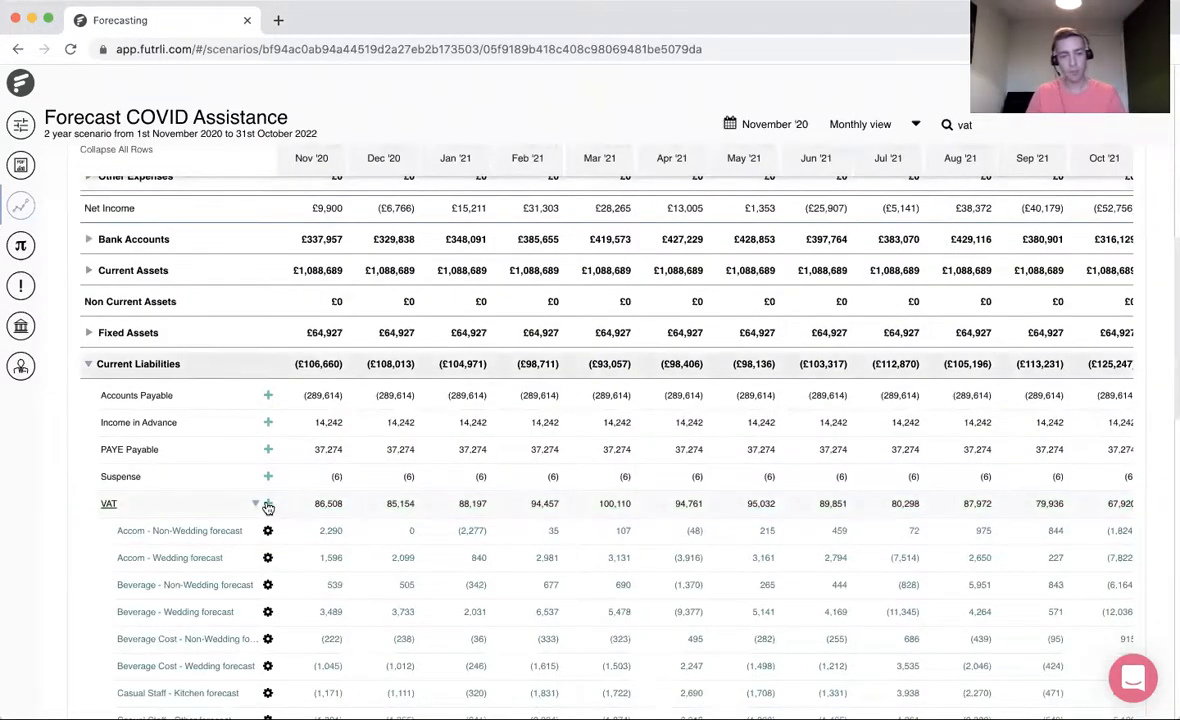
- Add another forecast to the VAT account using the Manual Journal method with an amount of 1980
click(268, 504)
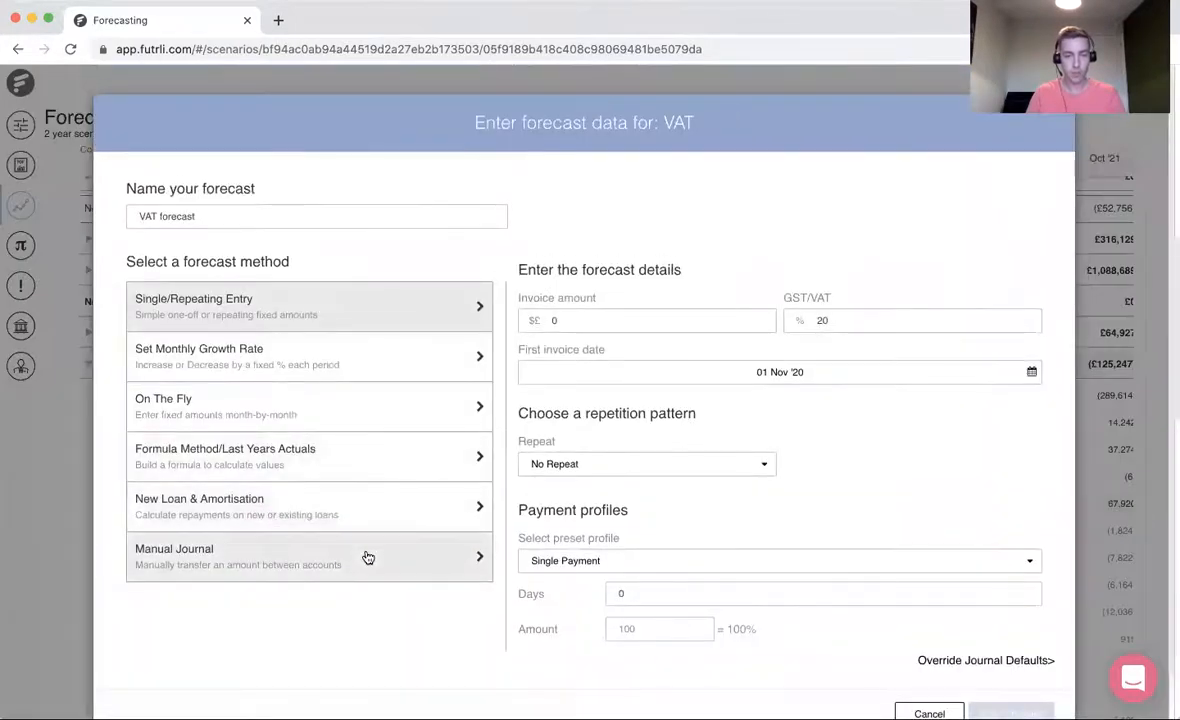
click(368, 557)
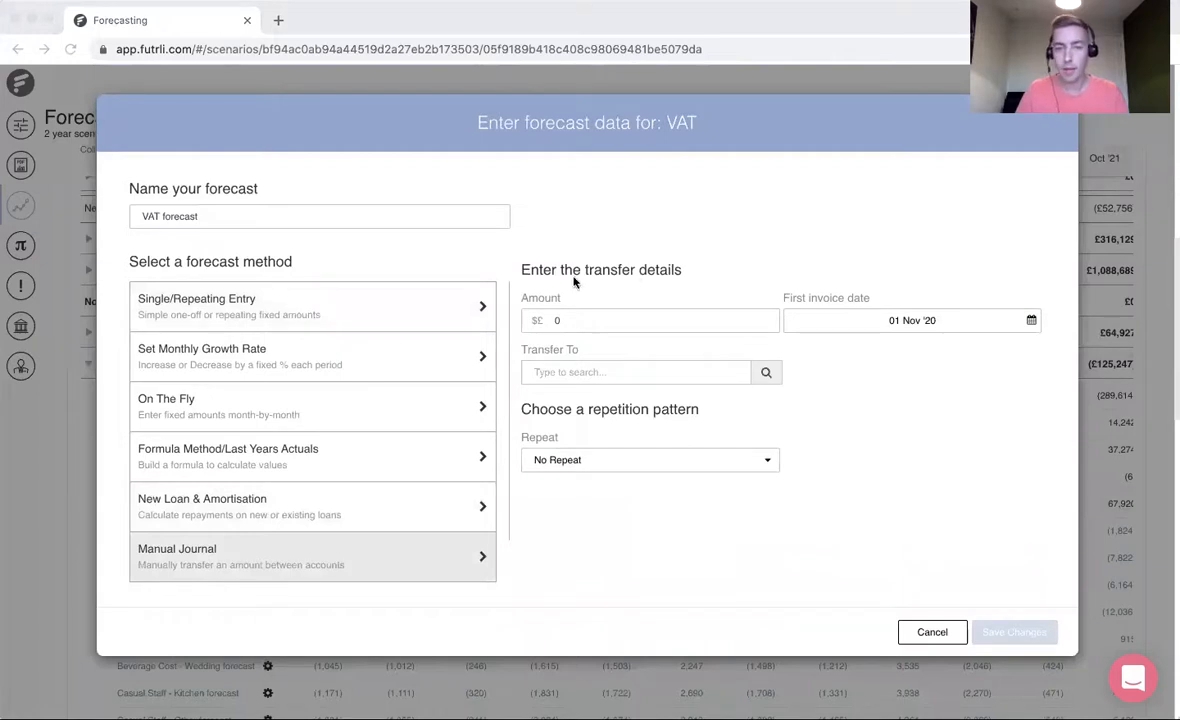
click(528, 319)
text(1980)
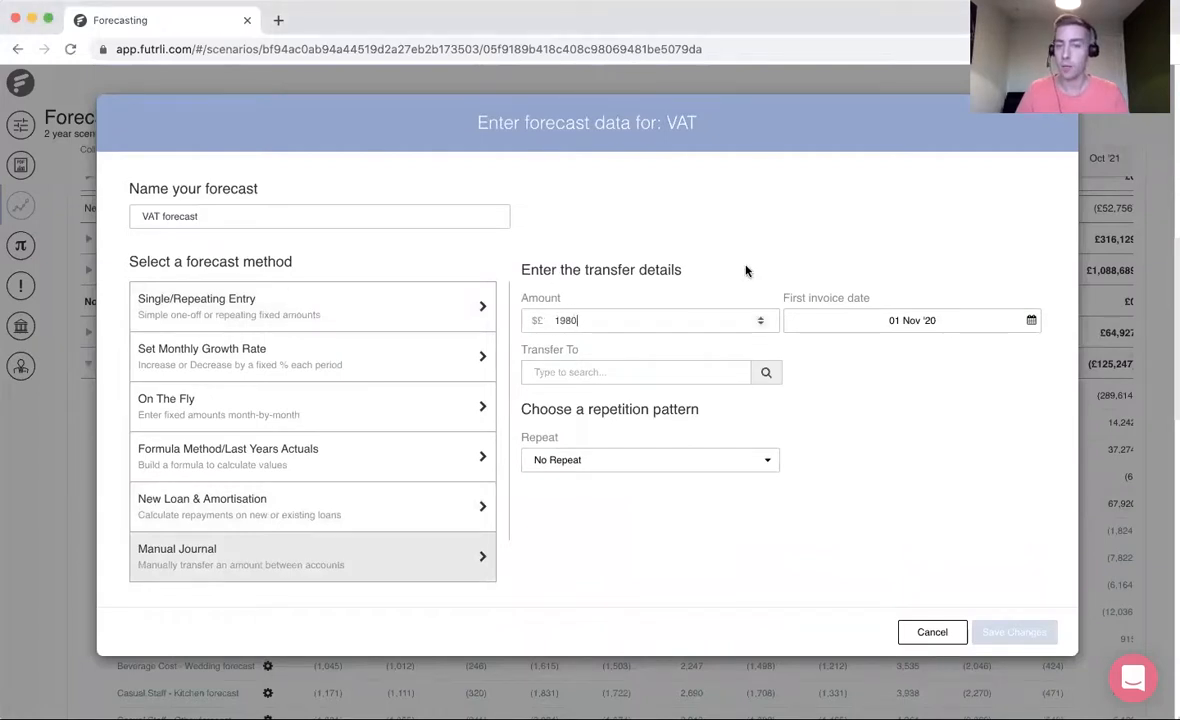
- Set the new VAT journal's first invoice date to 31 Mar '21
click(800, 315)
click(781, 328)
click(781, 328)
click(781, 328)
click(781, 328)
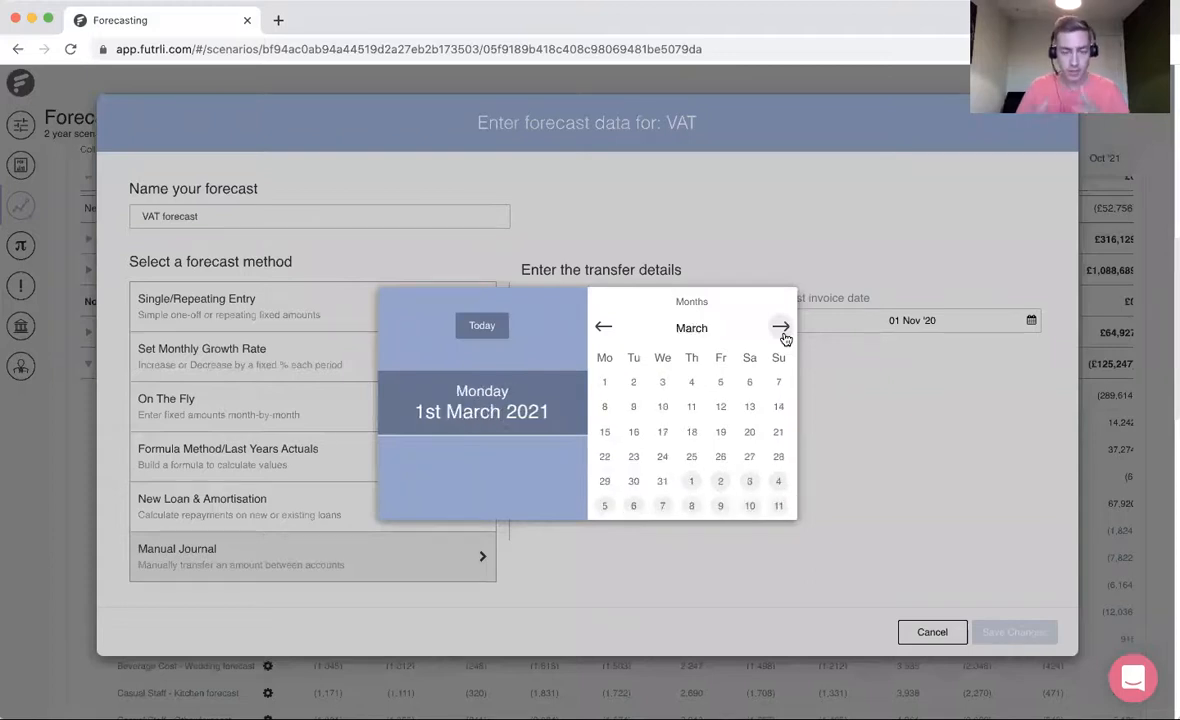
click(664, 483)
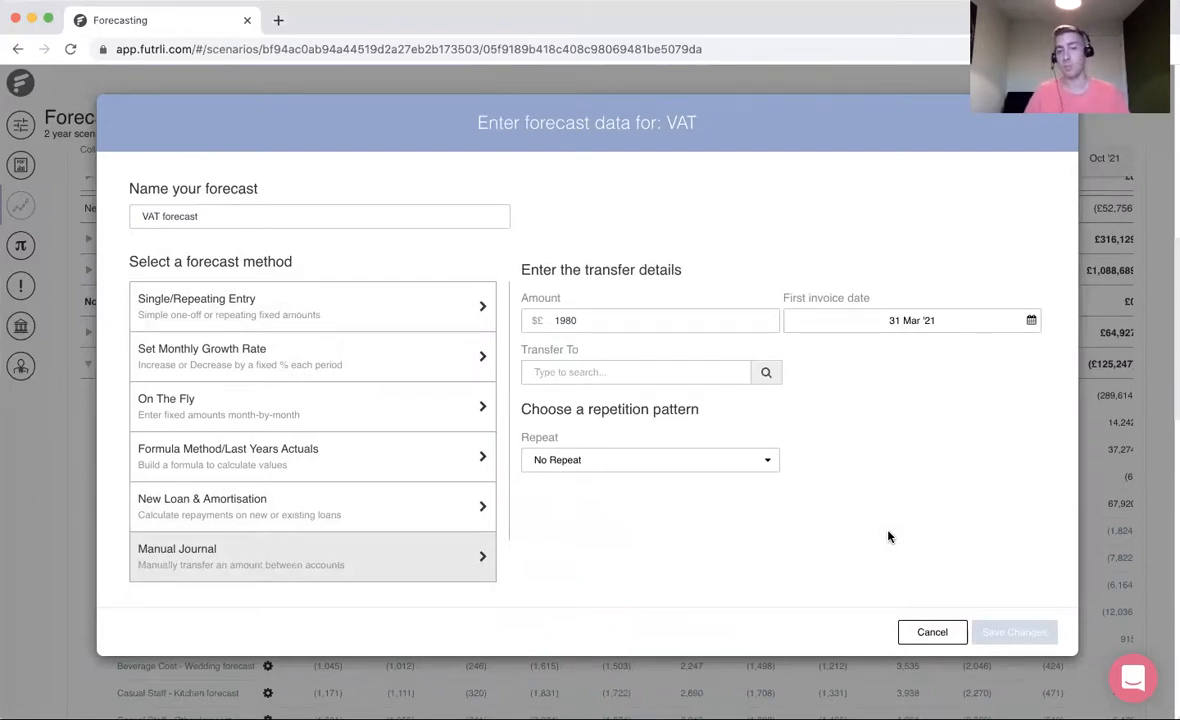
- Search for "current acc", choose Current Account (Bank Accounts) as the journal's transfer account and save the forecast
click(643, 374)
text(cu)
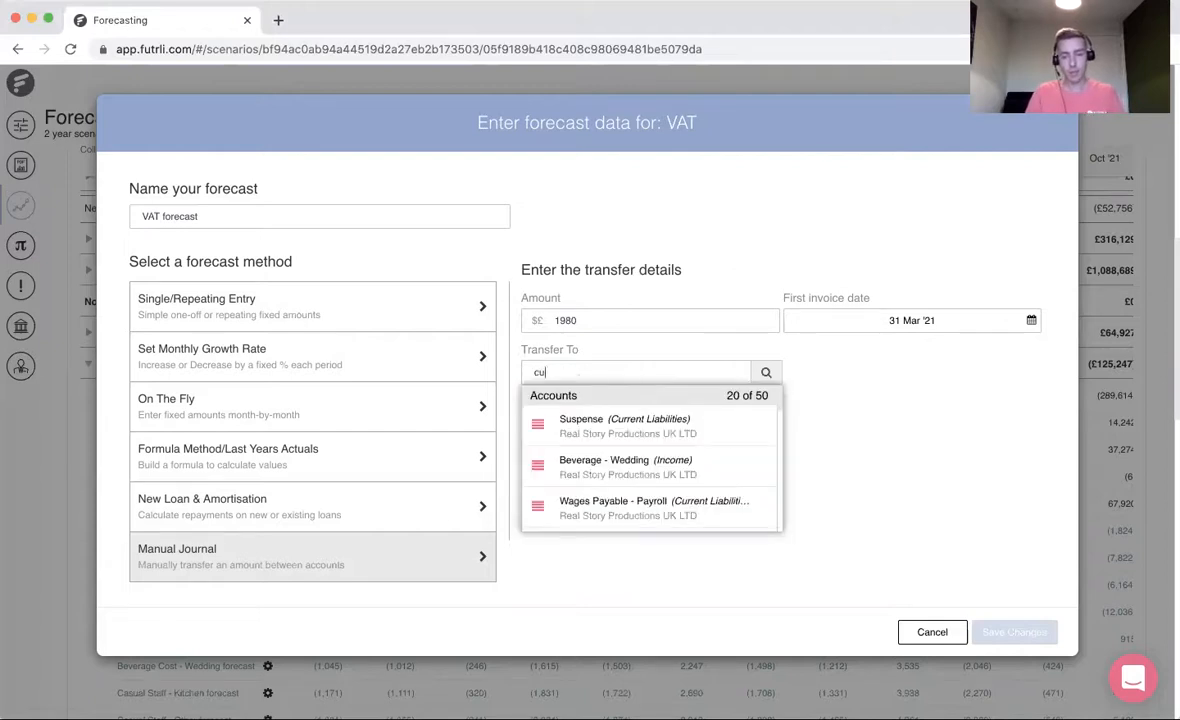
text(rrent)
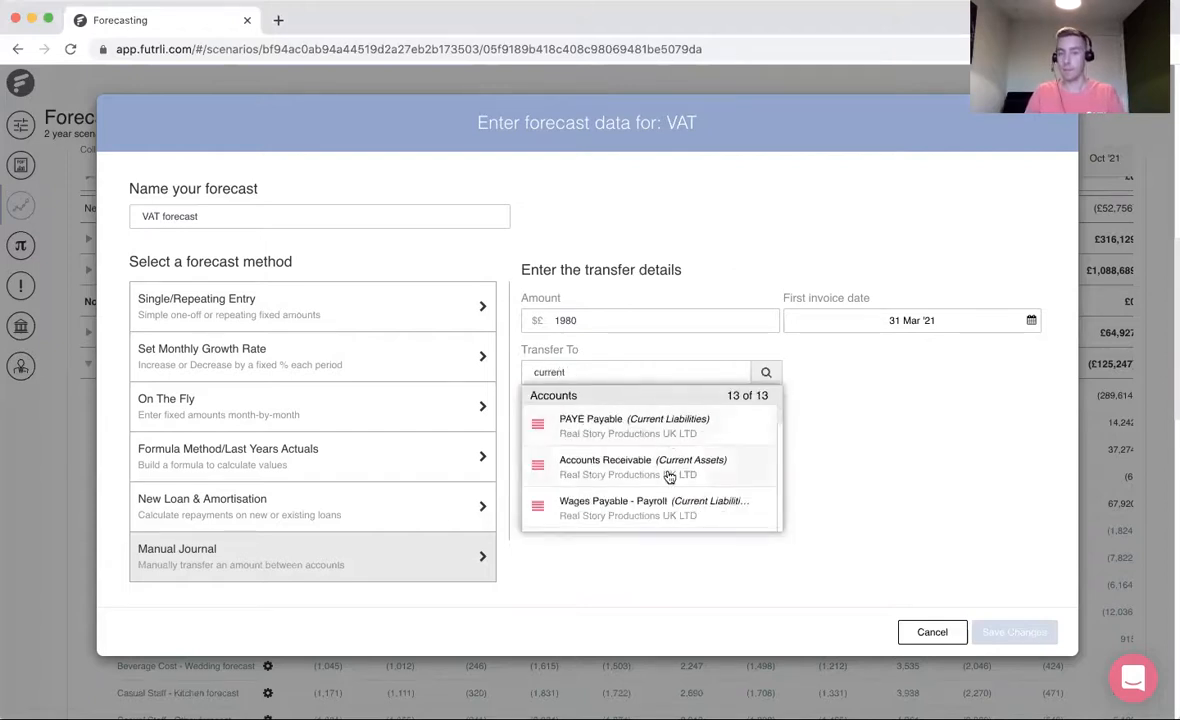
scroll(669, 477, down, 2)
scroll(669, 477, down, 2)
text(acc)
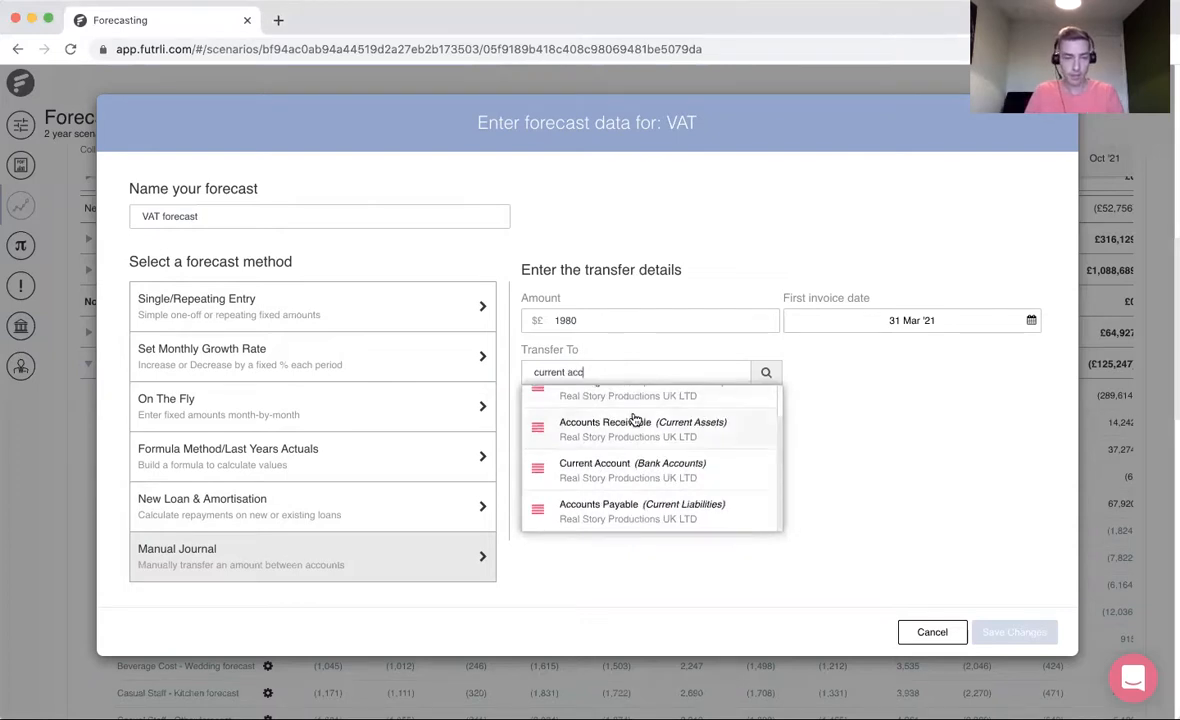
scroll(636, 420, up, 1)
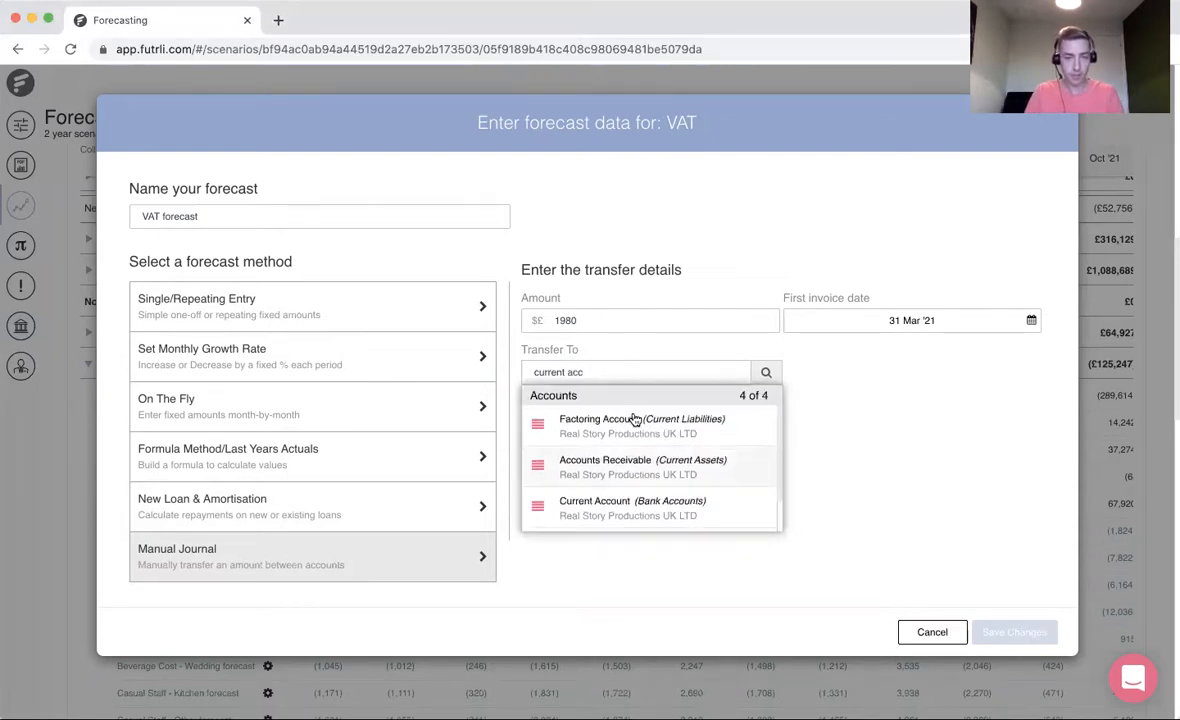
scroll(650, 445, down, 1)
click(656, 486)
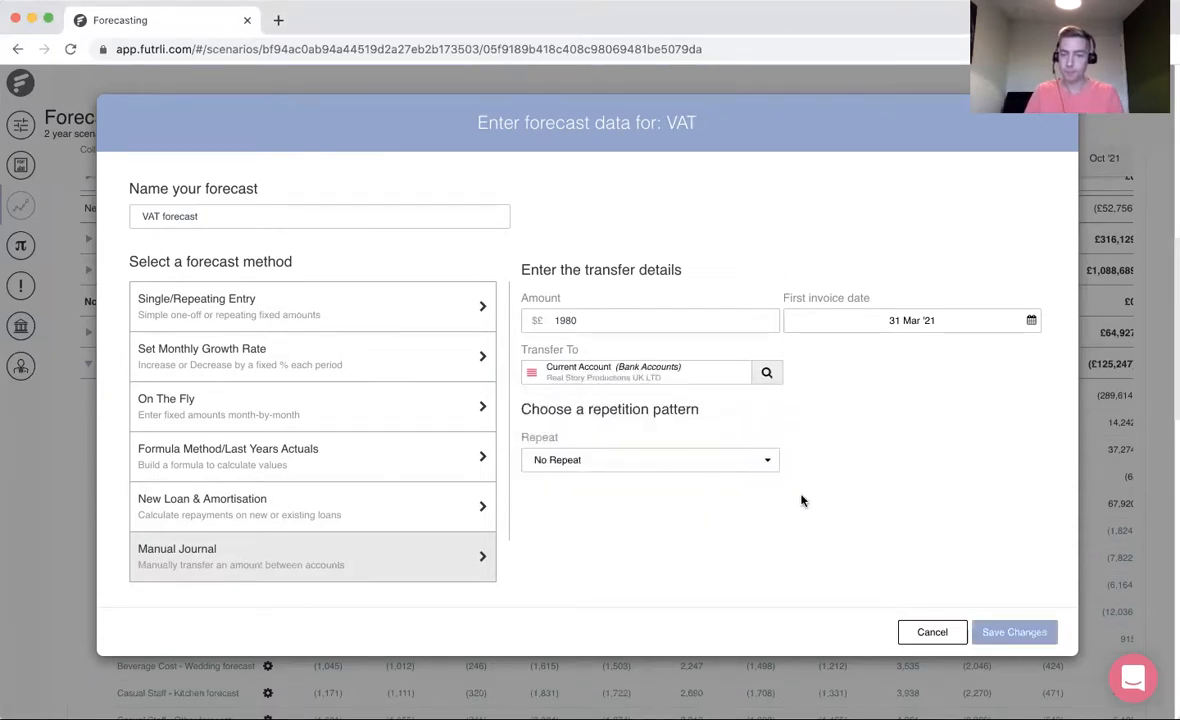
click(1023, 641)
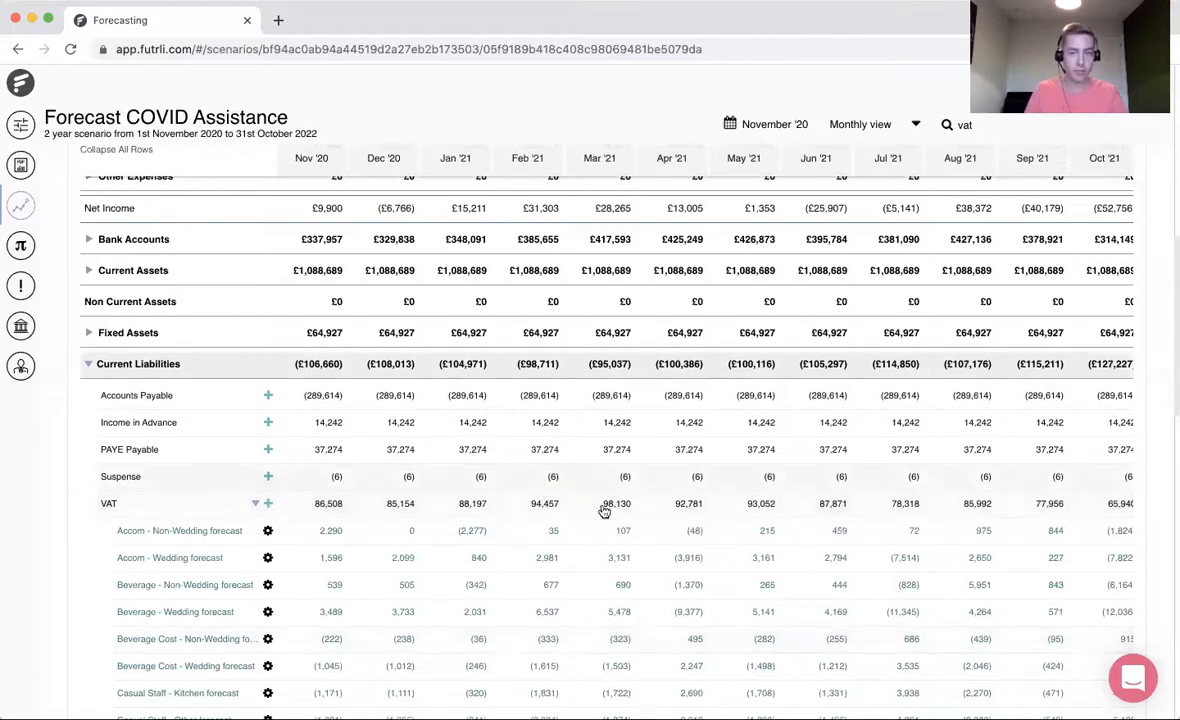
- Examine the VAT rows under Receipts and Payments in the Cashflow table for January and March '21
scroll(369, 348, up, 10)
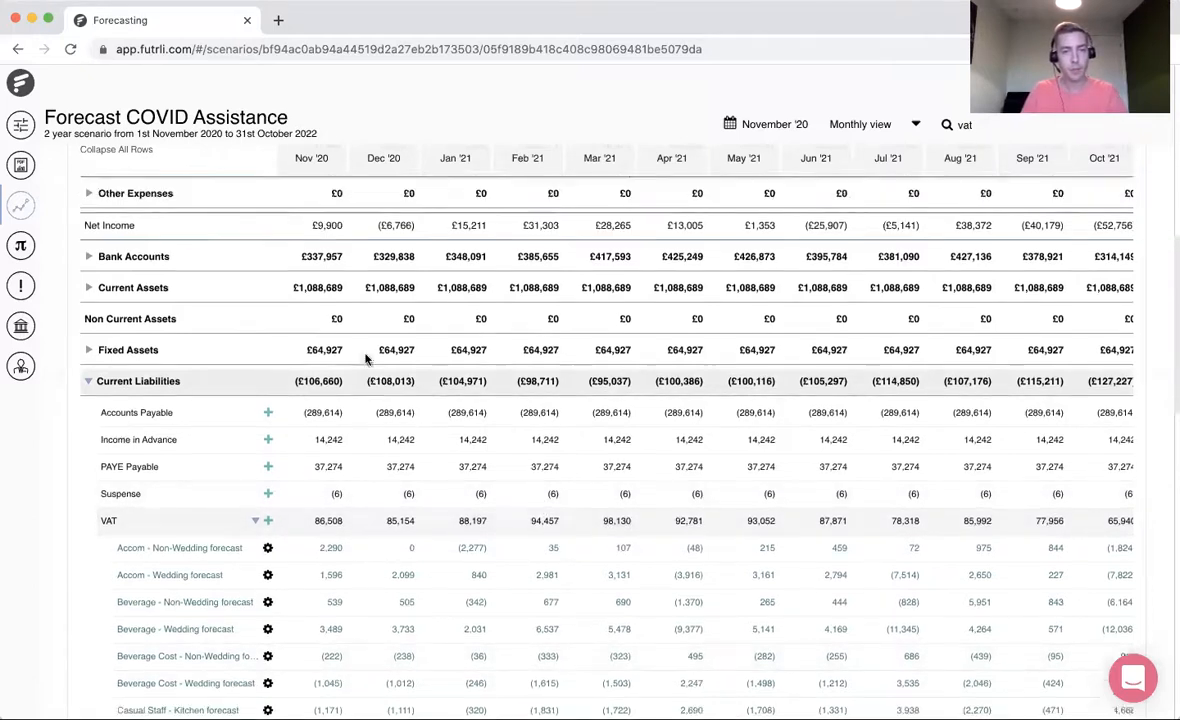
click(458, 564)
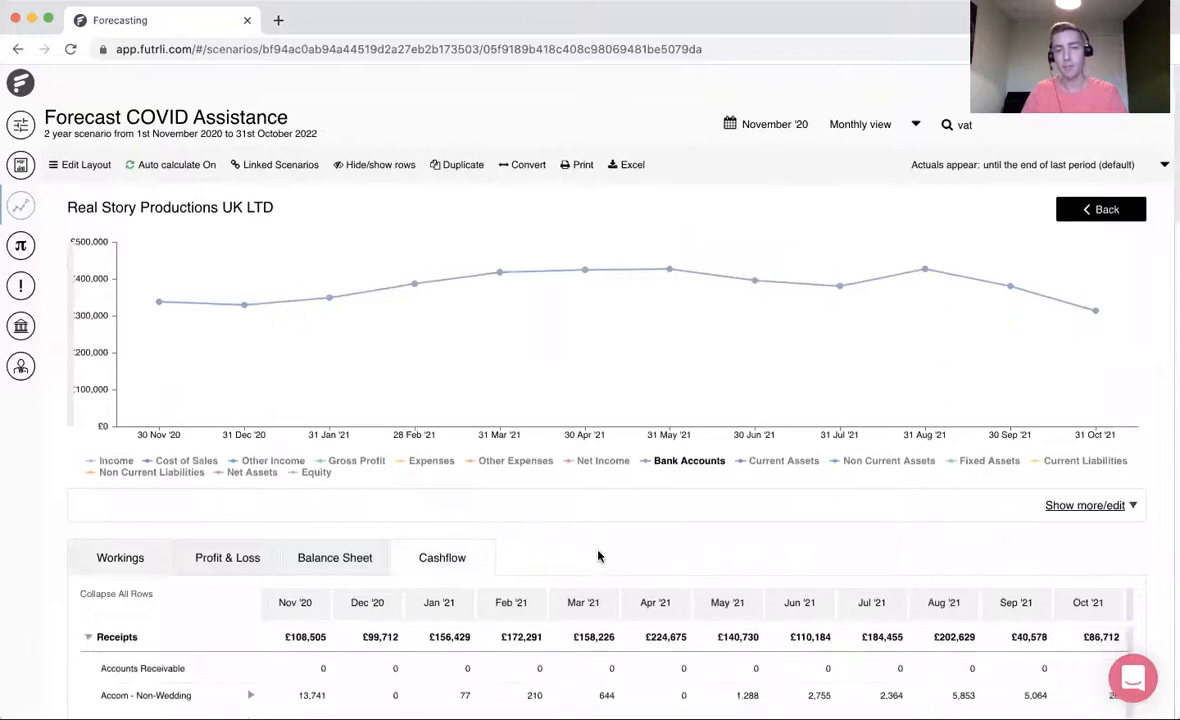
scroll(600, 556, down, 5)
scroll(598, 556, down, 15)
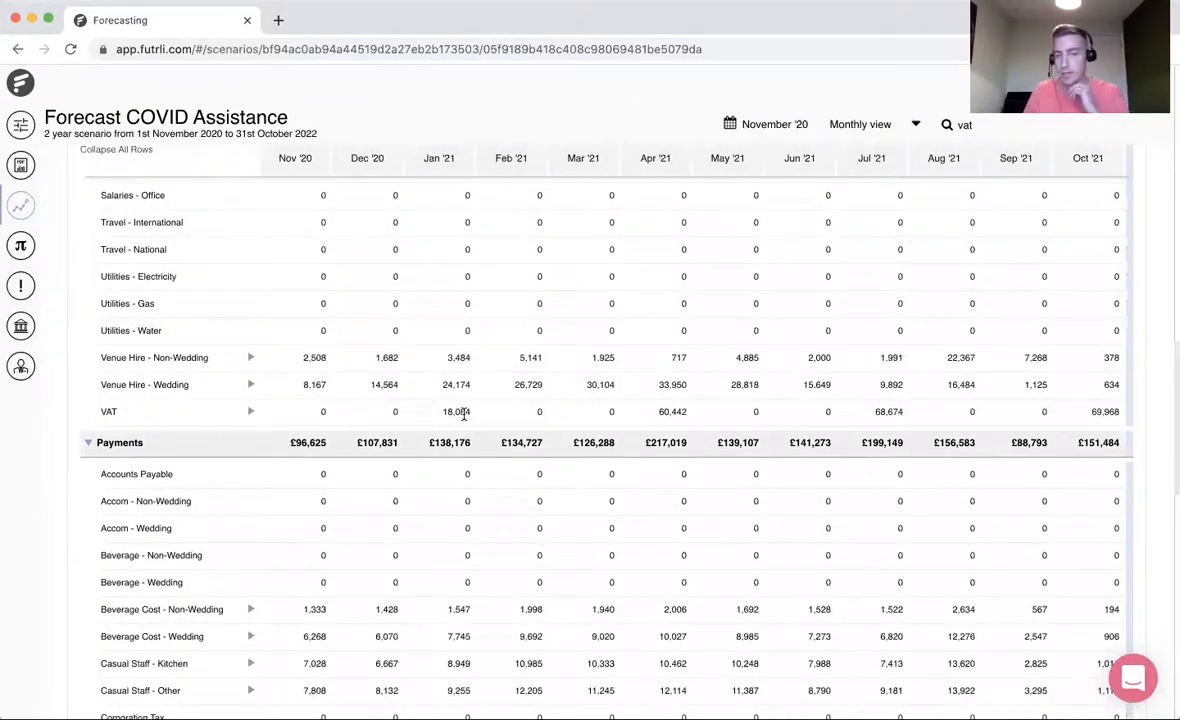
scroll(464, 418, down, 2)
scroll(464, 418, down, 10)
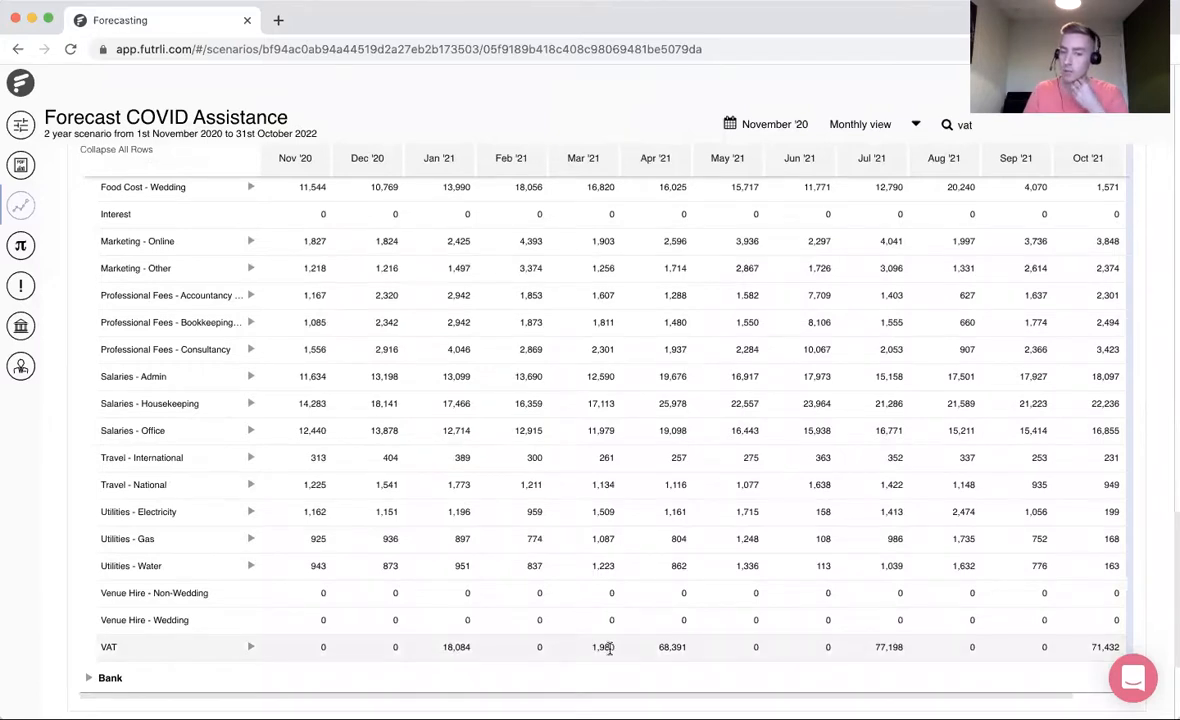
scroll(608, 647, up, 8)
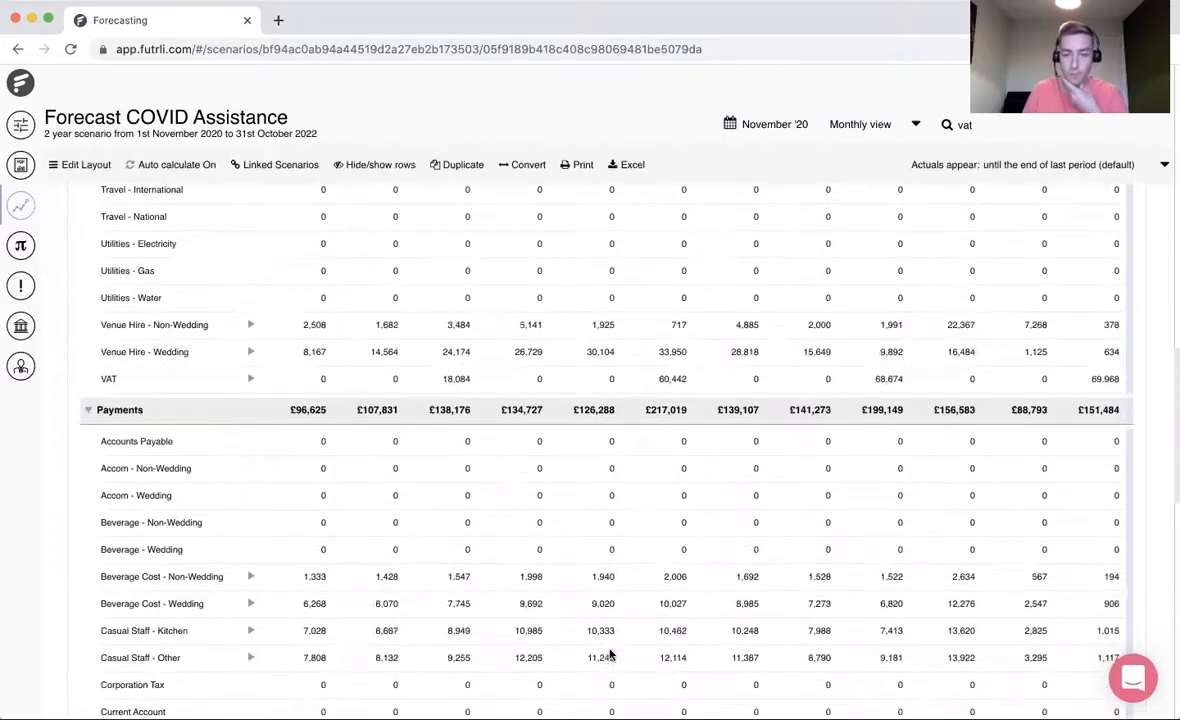
scroll(600, 457, up, 2)
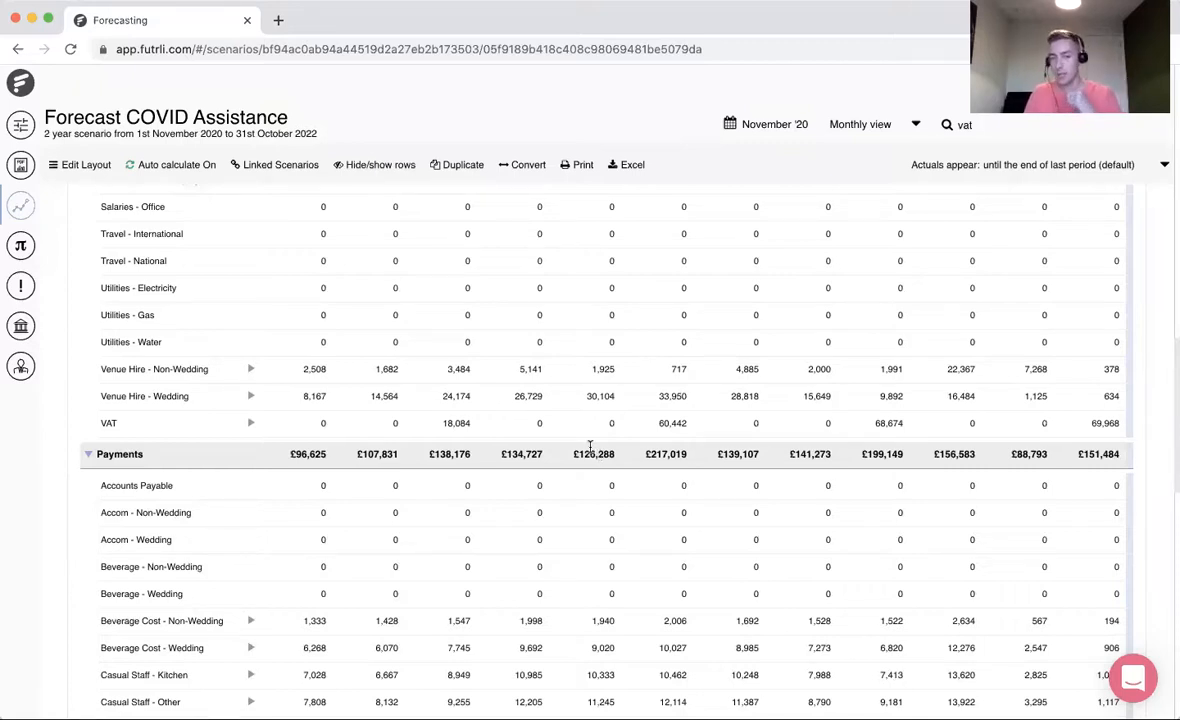
scroll(590, 446, down, 10)
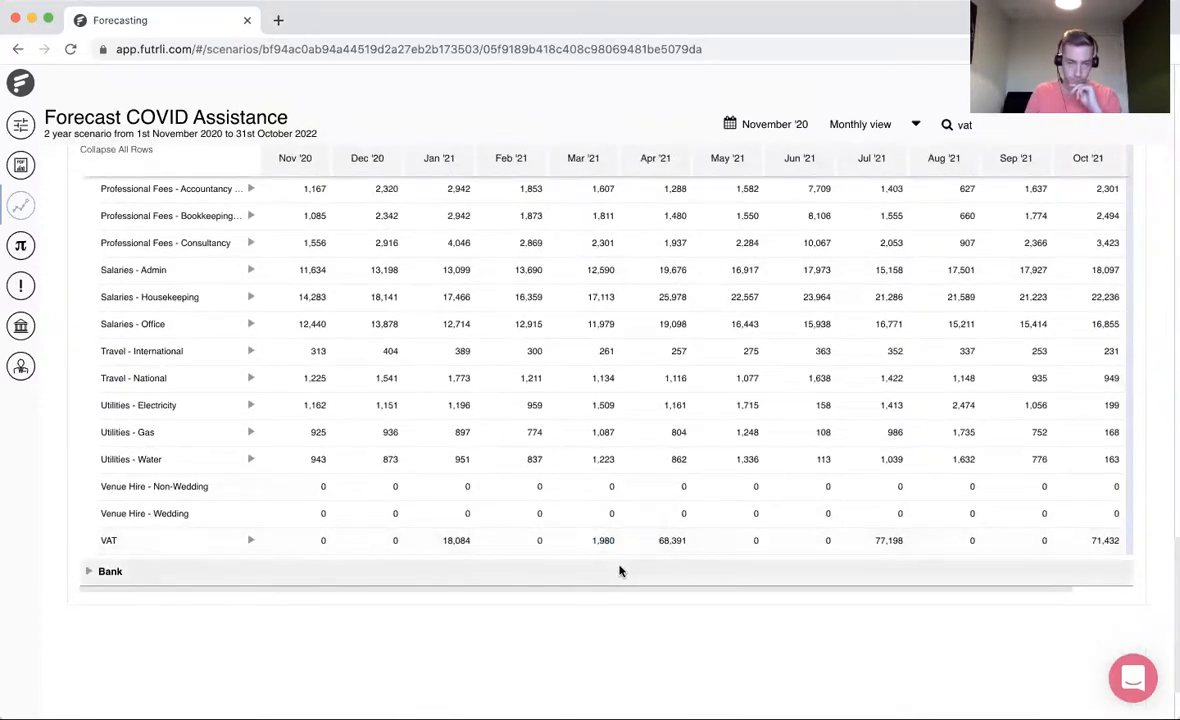
scroll(485, 522, up, 10)
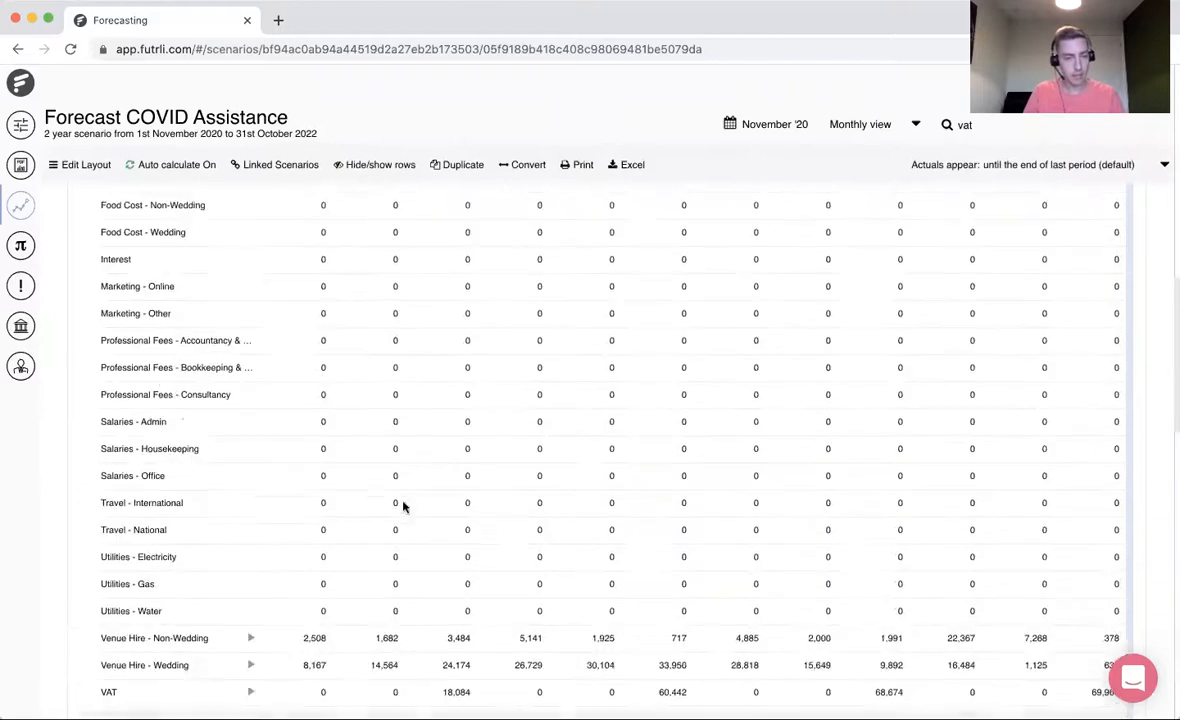
scroll(161, 392, up, 10)
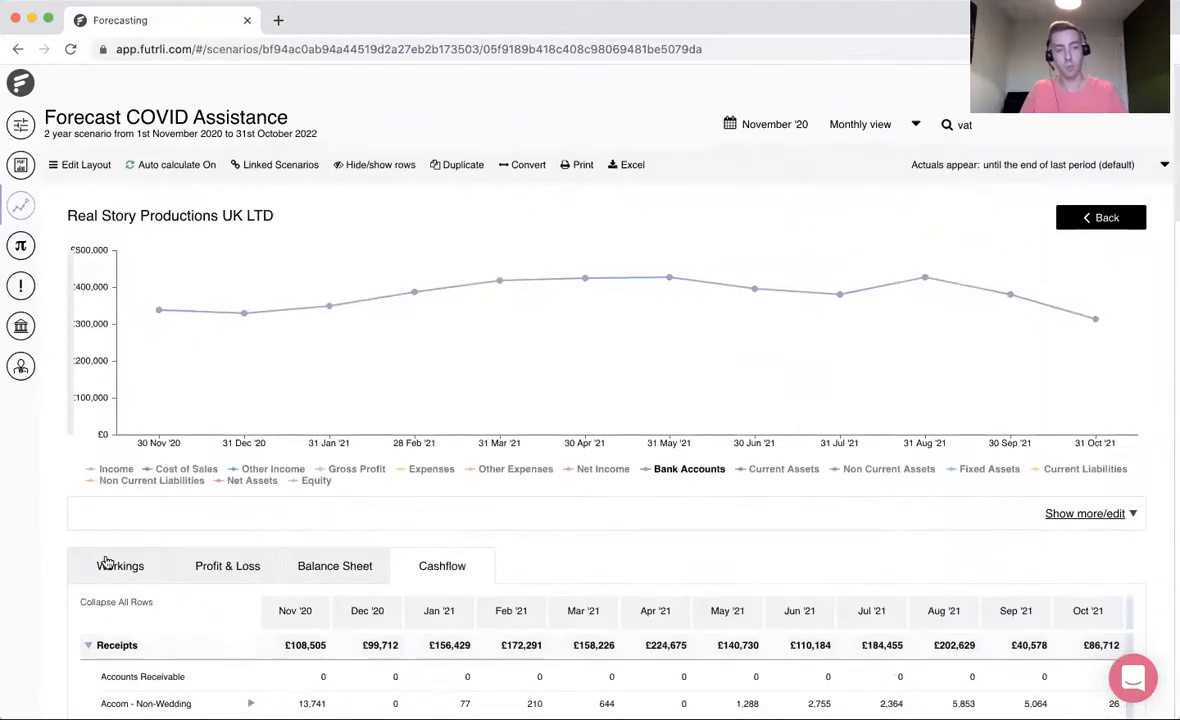
- Return to the Workings table and expand Non Current Liabilities to reach the Bounce Back account
click(126, 567)
click(508, 691)
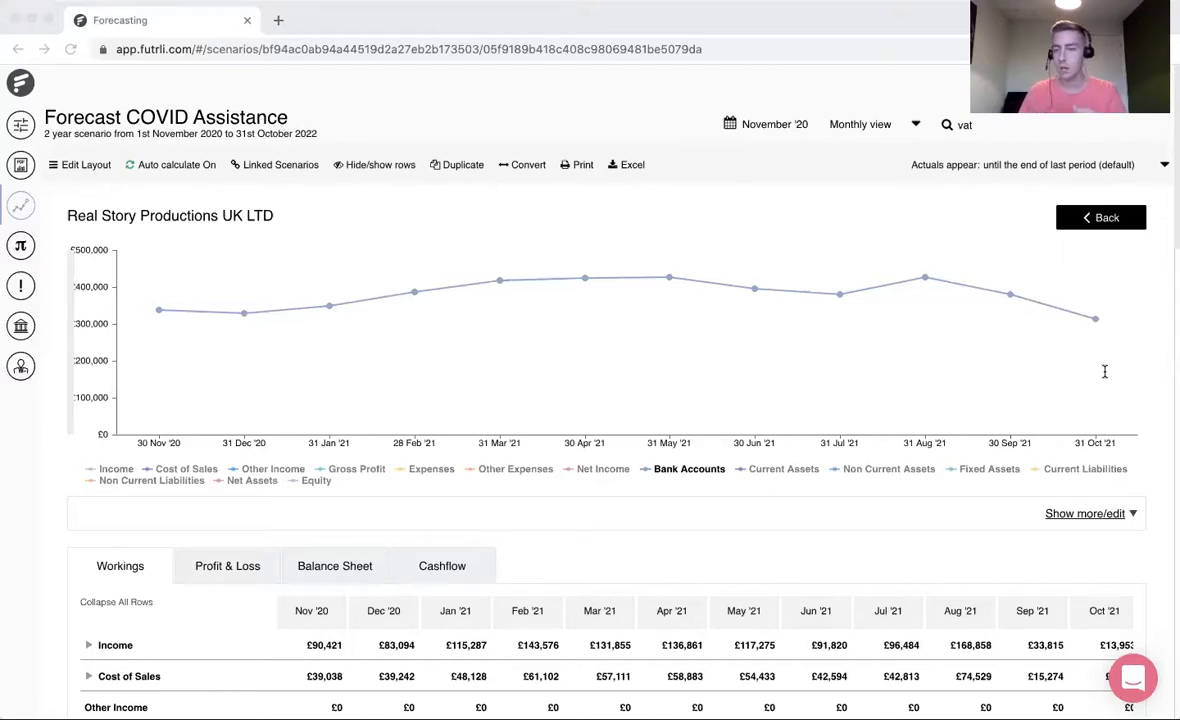
click(191, 549)
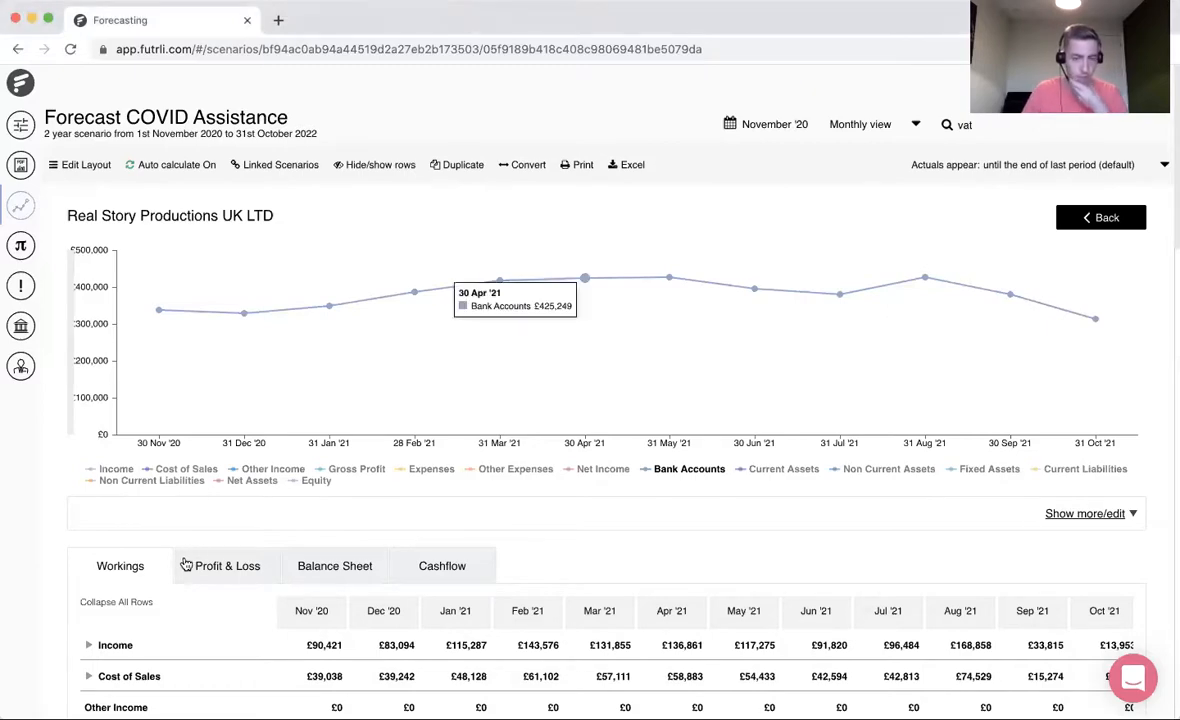
scroll(322, 552, down, 5)
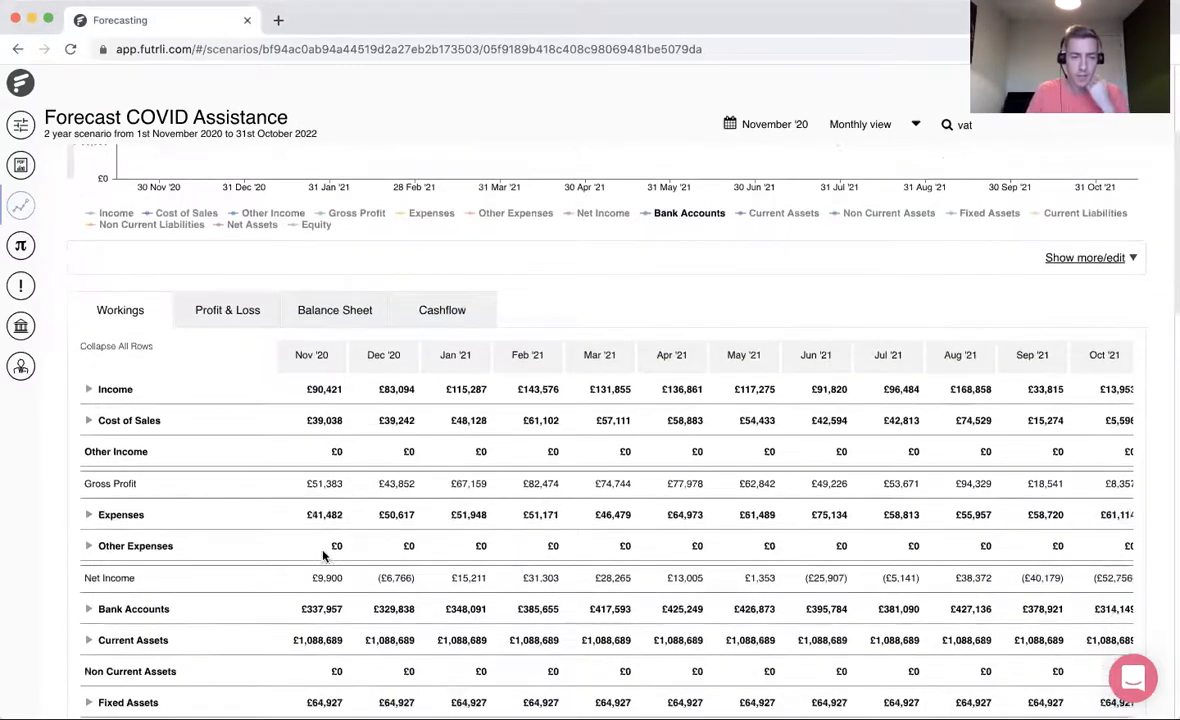
scroll(322, 555, down, 7)
click(125, 388)
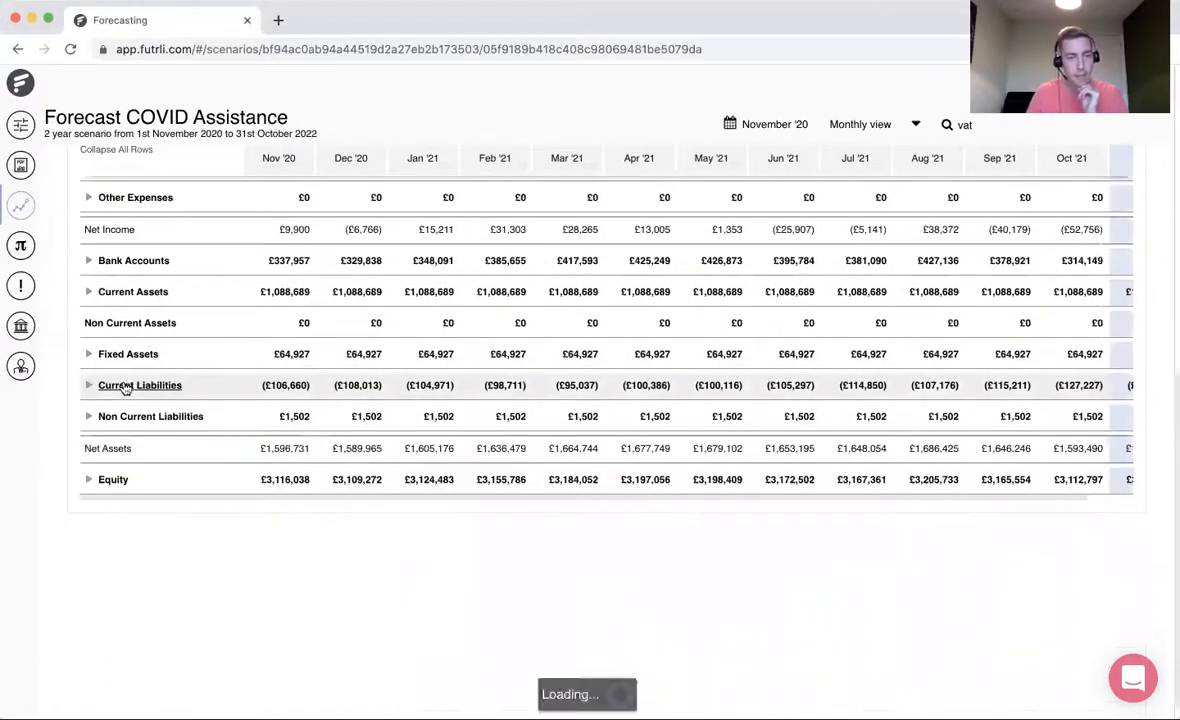
click(133, 423)
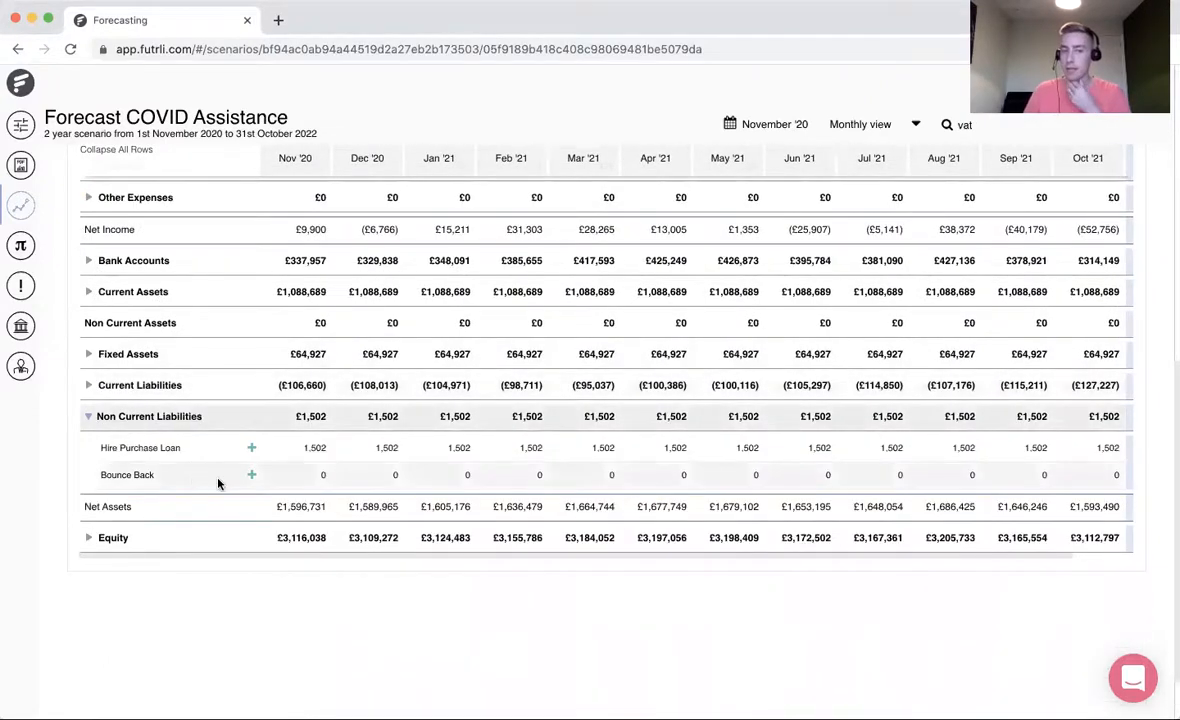
scroll(218, 484, up, 1)
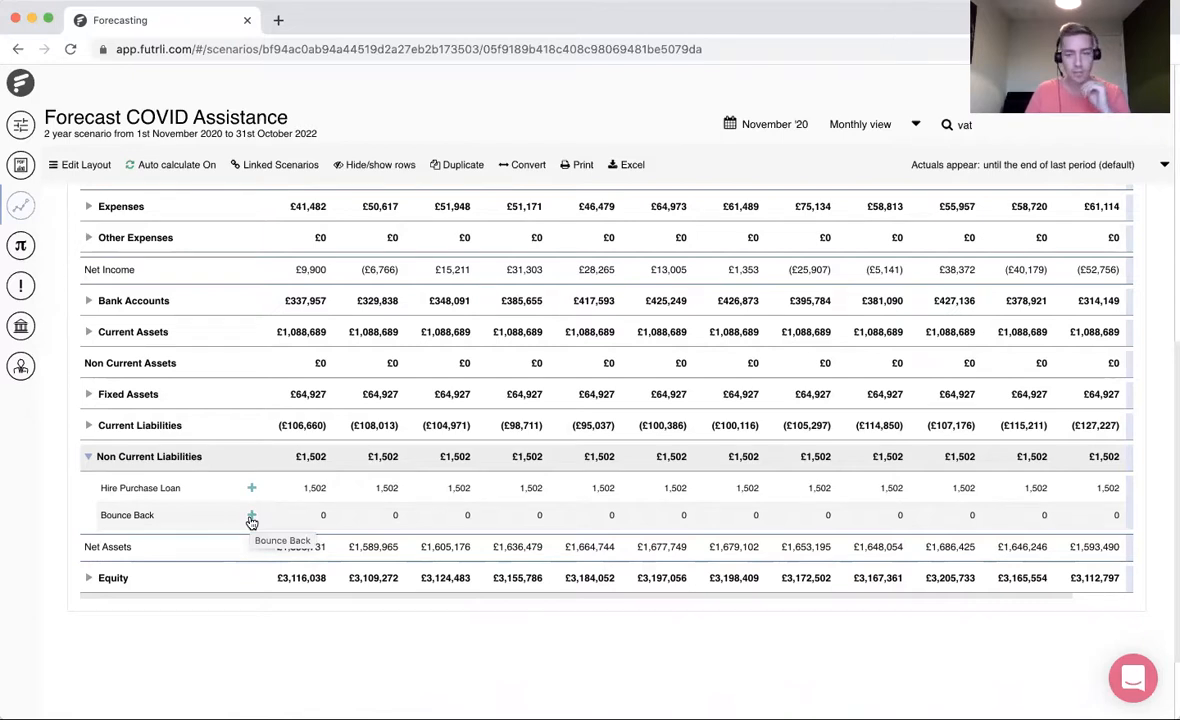
- Add a Bounce Back forecast using the New Loan & Amortisation method, with a loan amount of 50000 and an annual interest rate of 2.5%
click(251, 516)
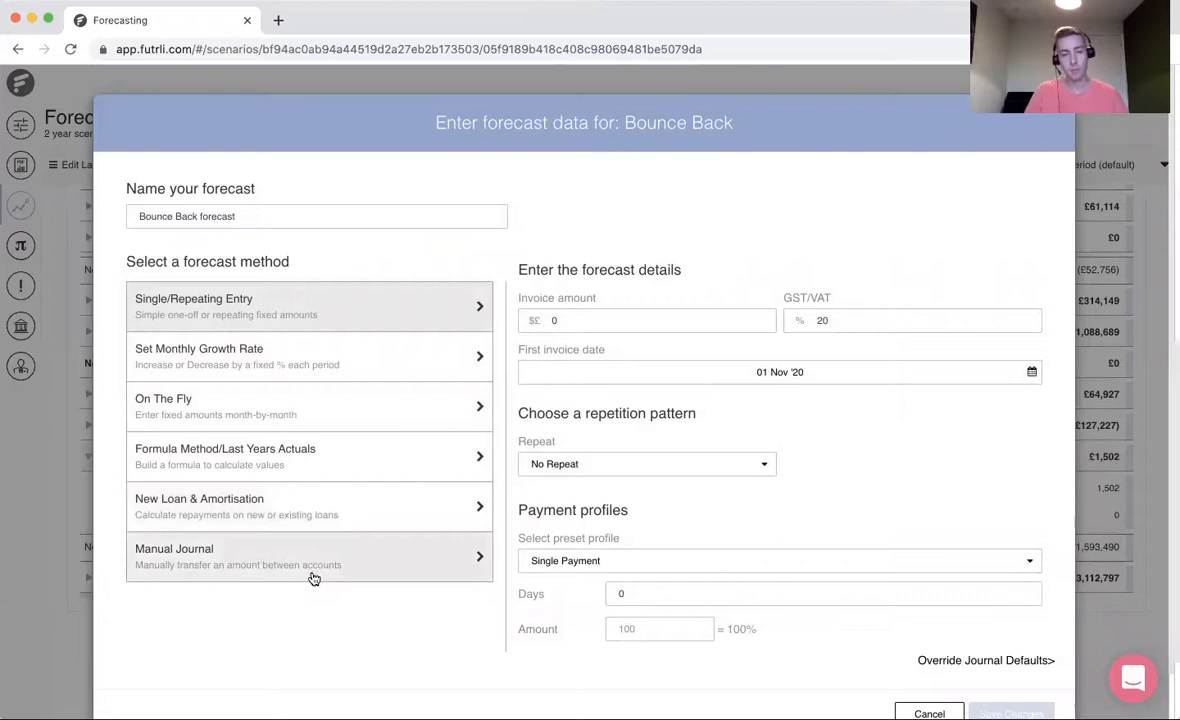
click(326, 515)
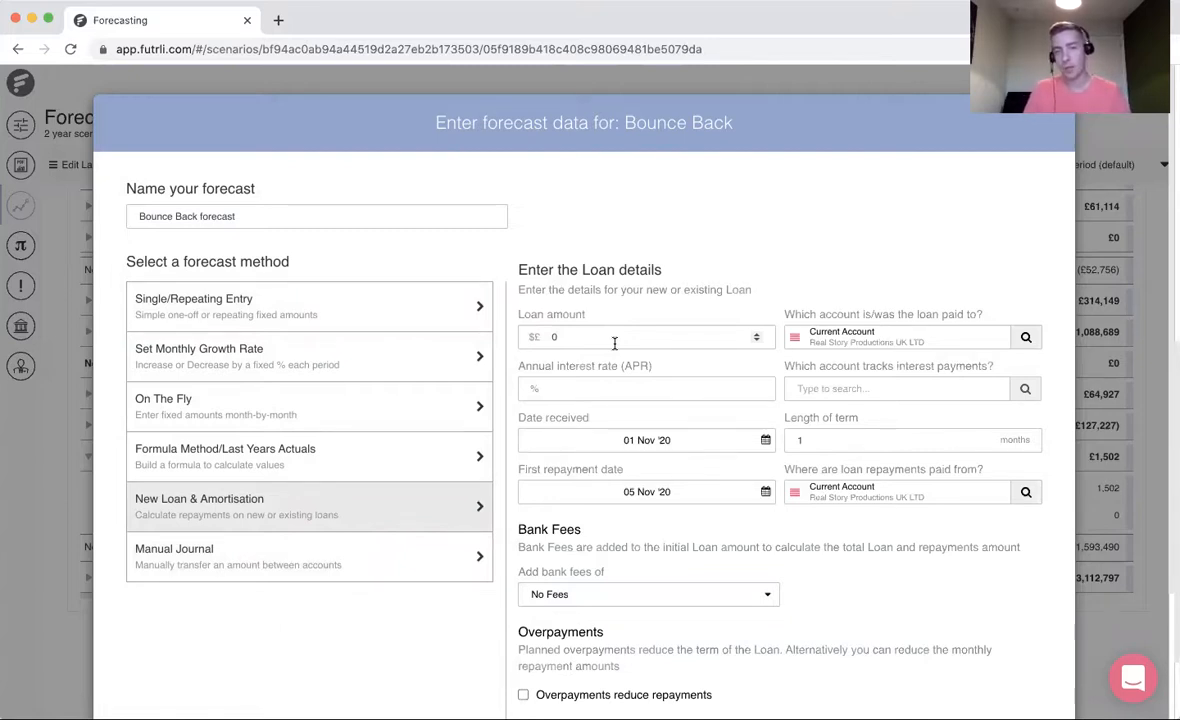
click(553, 337)
text(5000)
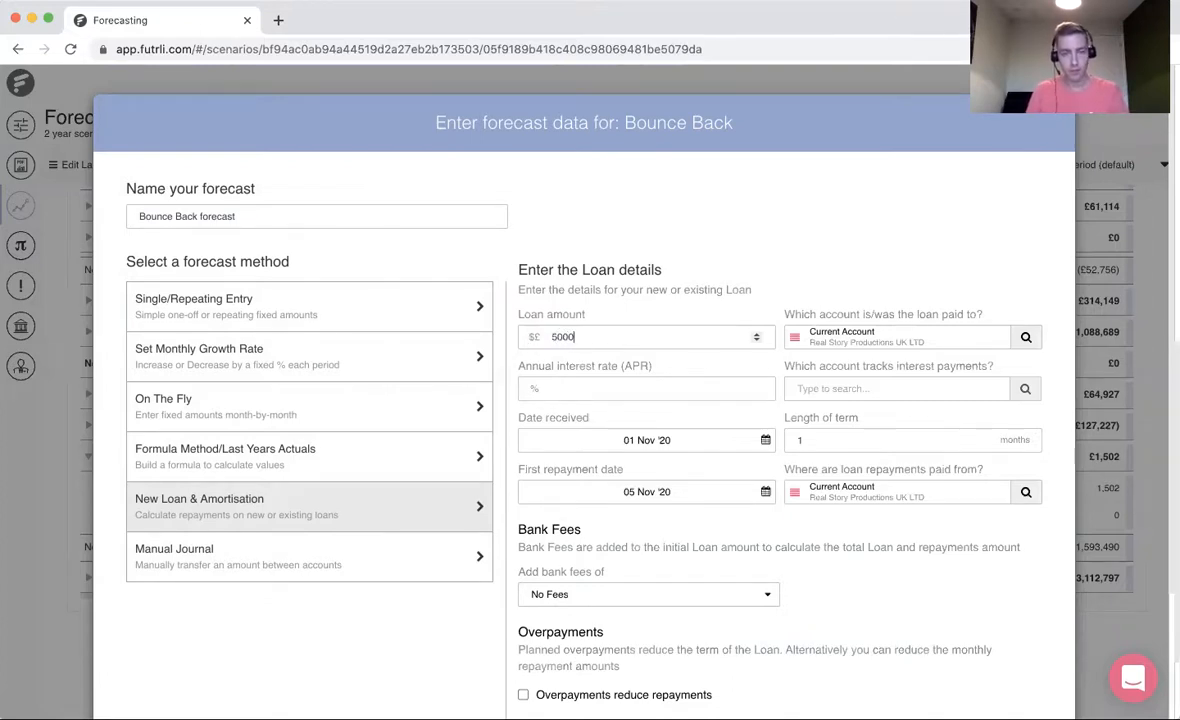
text(0)
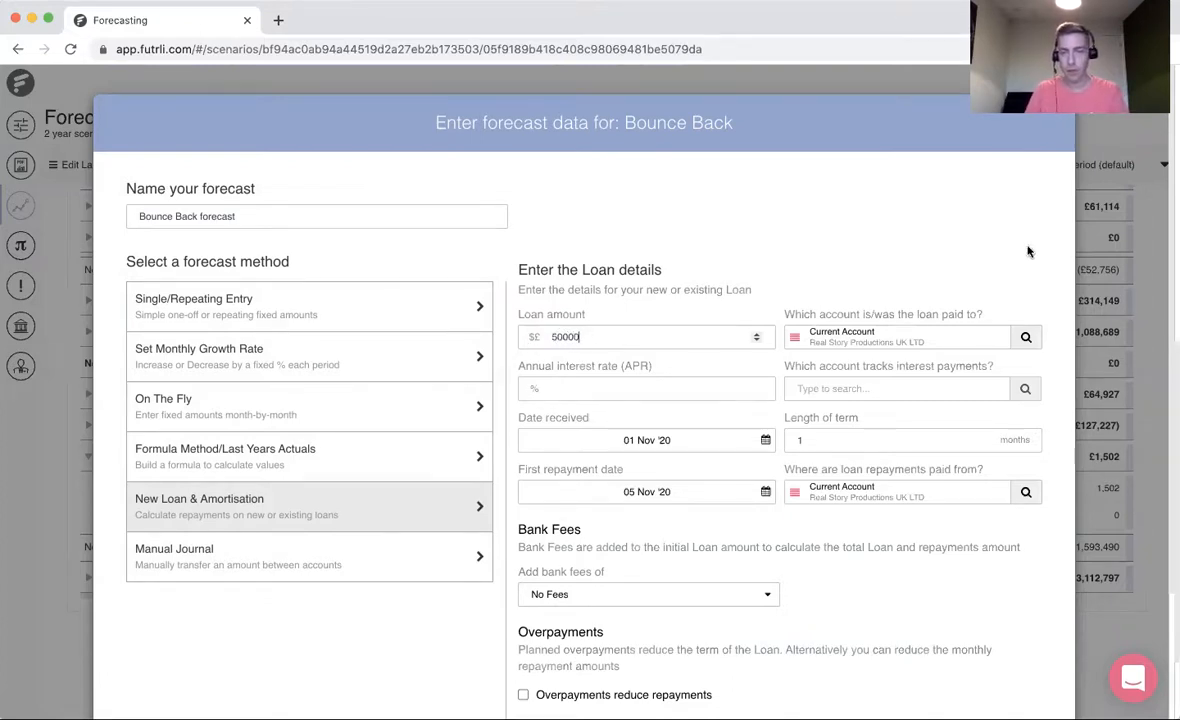
click(585, 389)
text(2.5)
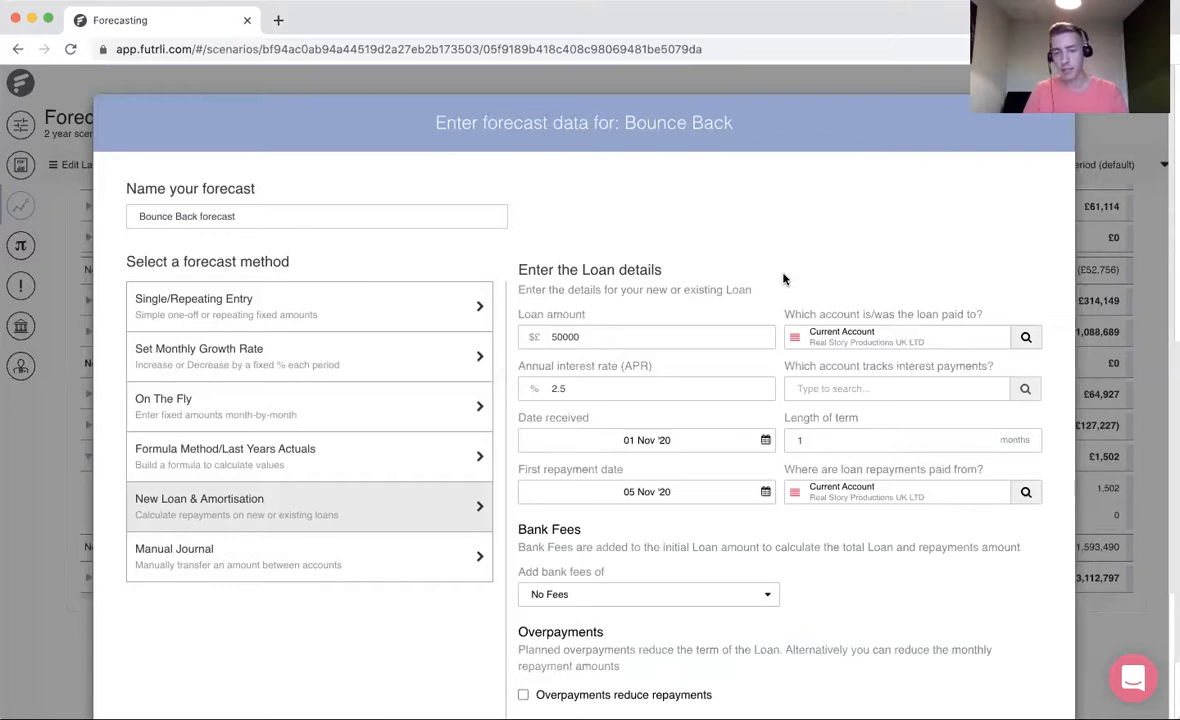
- Set the loan's length of term to 120 months and choose Interest (Other Expenses) as the account tracking interest payments
scroll(778, 288, down, 1)
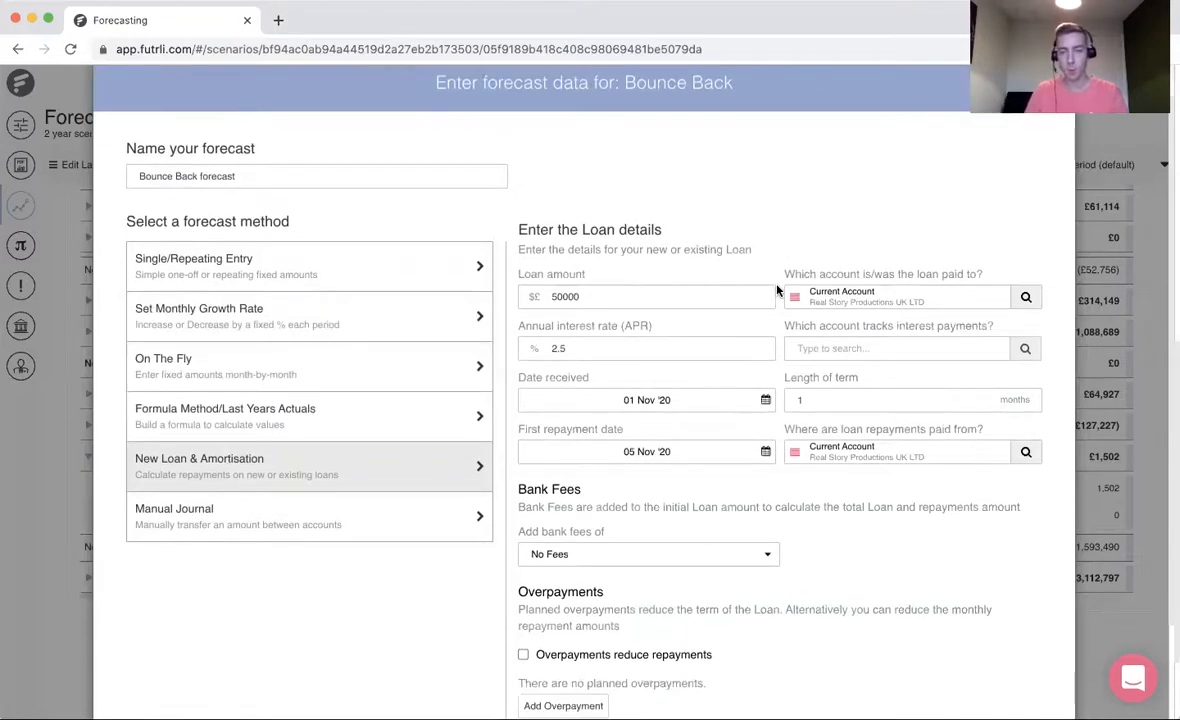
click(827, 399)
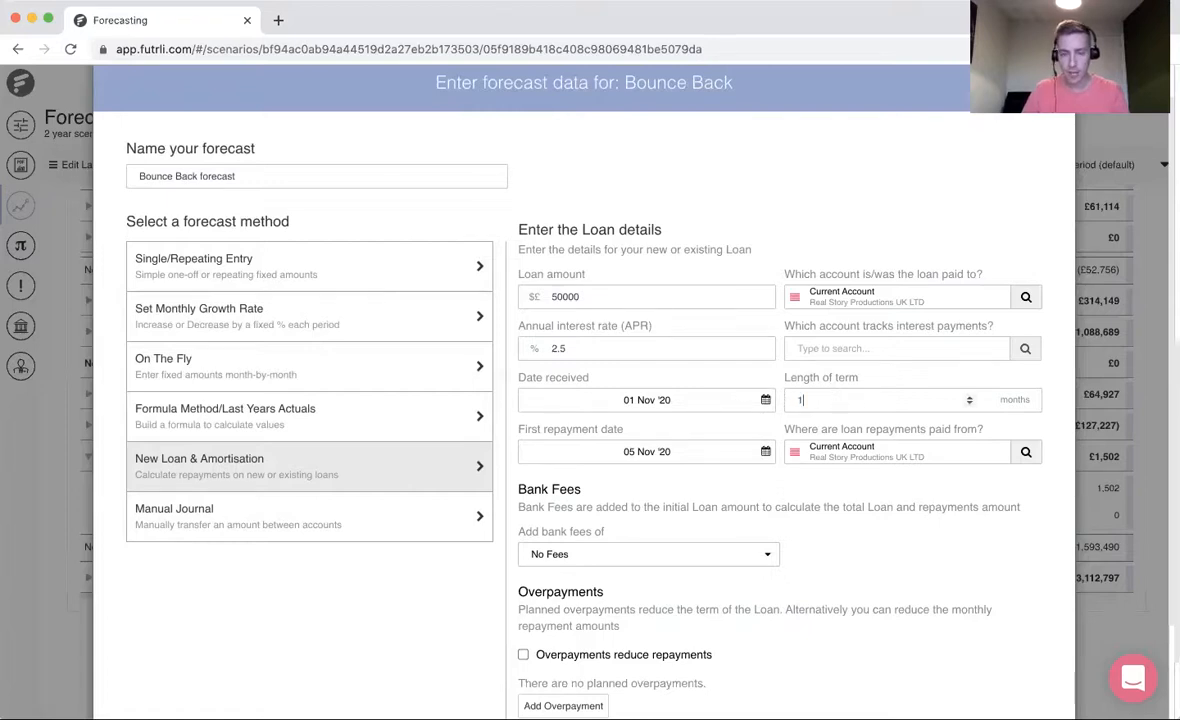
text(20)
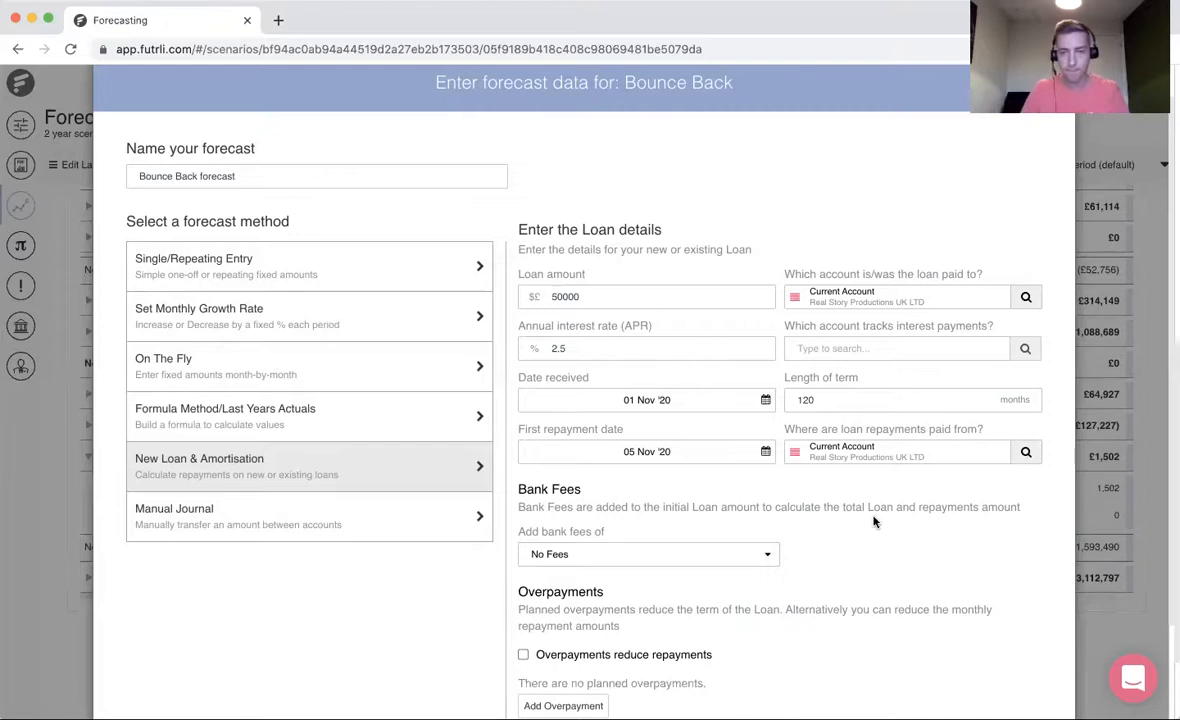
click(835, 347)
text(intere)
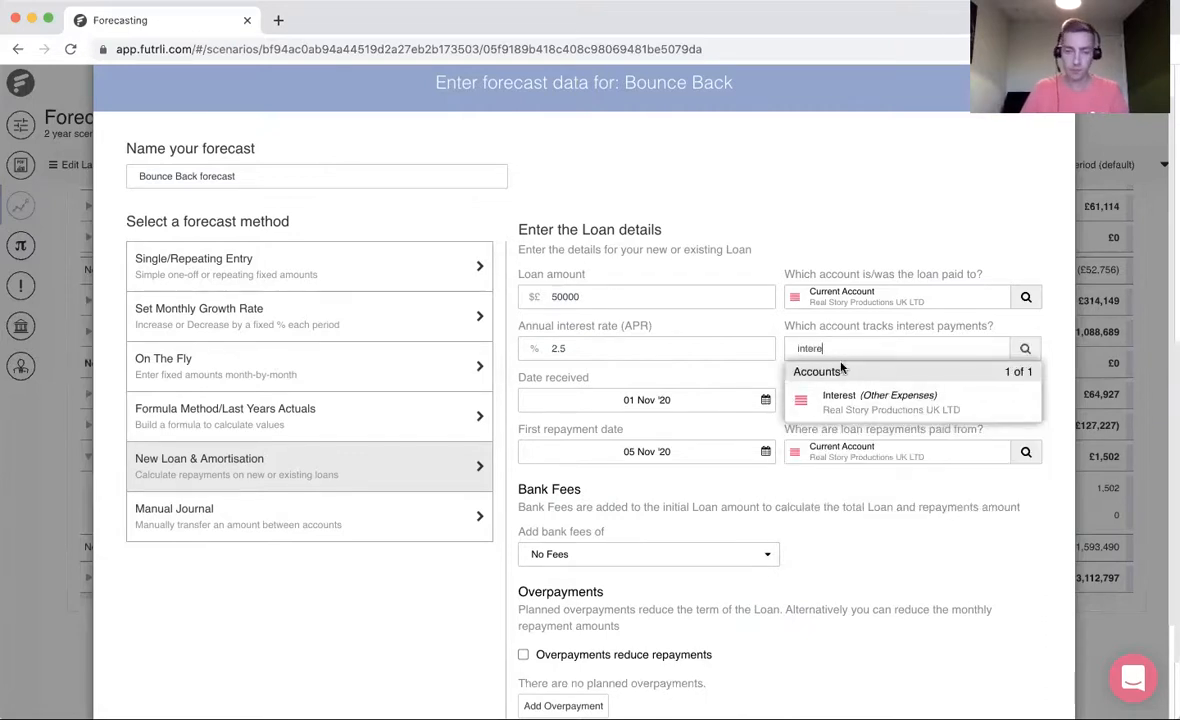
click(845, 398)
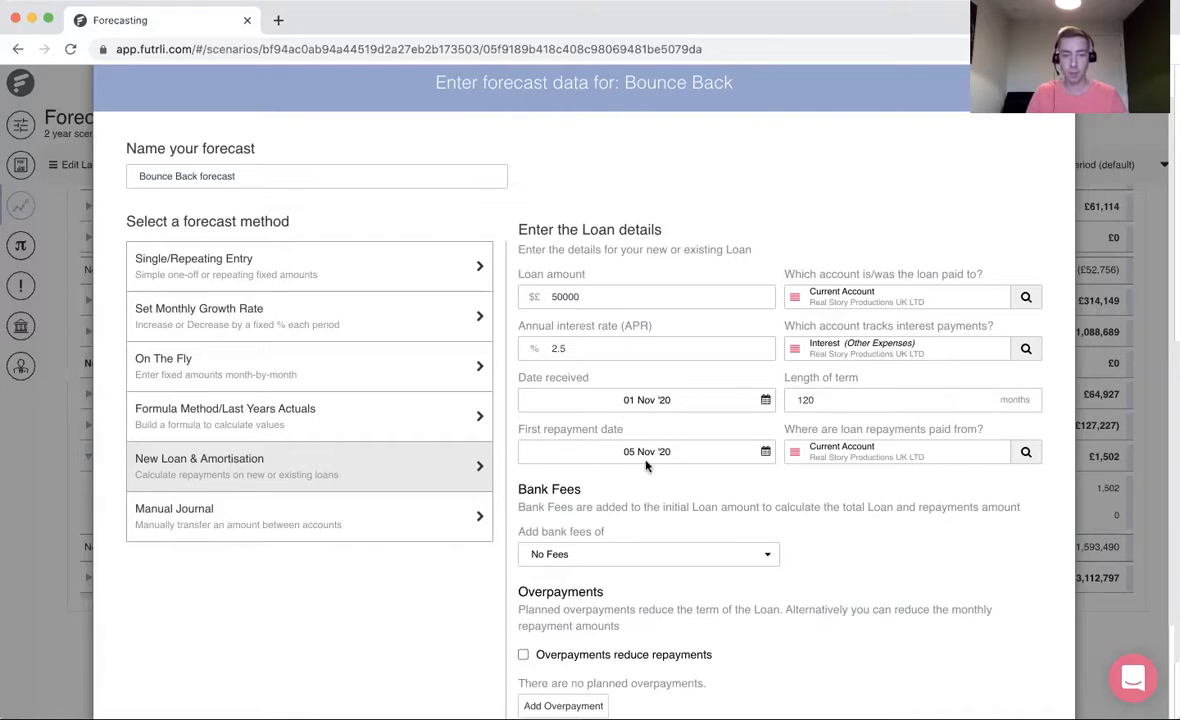
- Set the loan's first repayment date to 01 Nov '21 and save the Bounce Back forecast
click(600, 450)
click(780, 329)
click(780, 329)
click(780, 329)
click(780, 329)
click(780, 329)
click(780, 329)
click(780, 329)
click(780, 329)
click(780, 329)
click(780, 329)
click(780, 329)
click(780, 329)
click(605, 382)
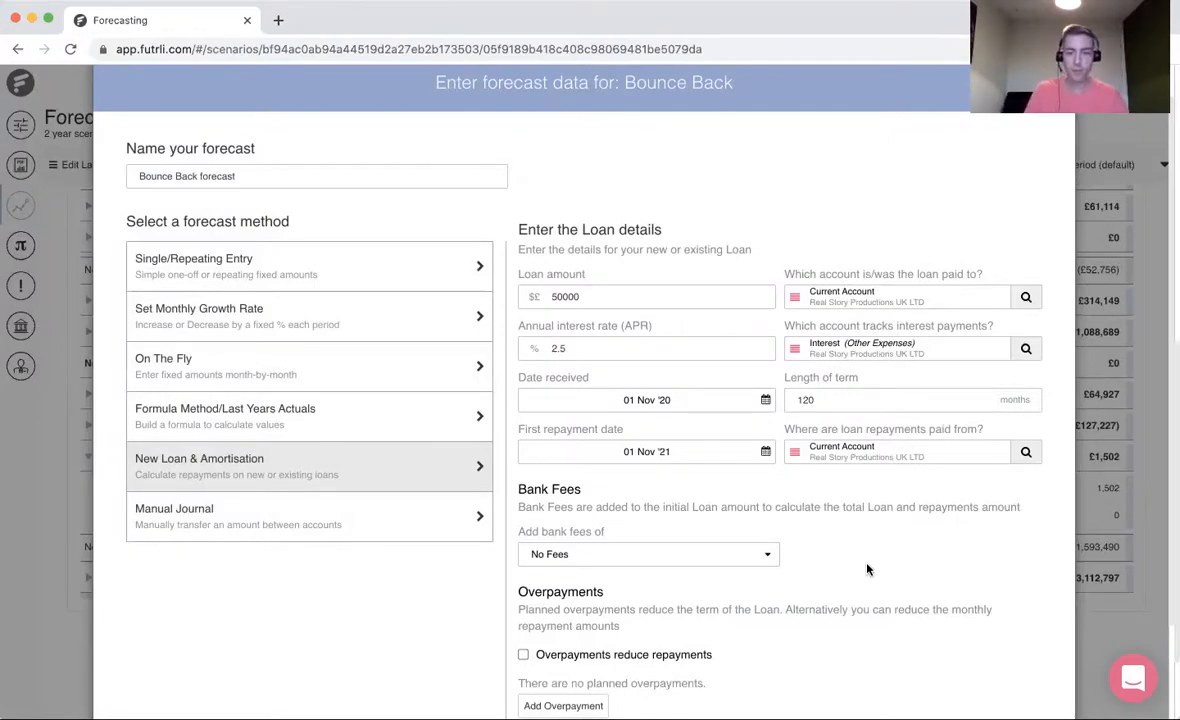
scroll(867, 569, down, 1)
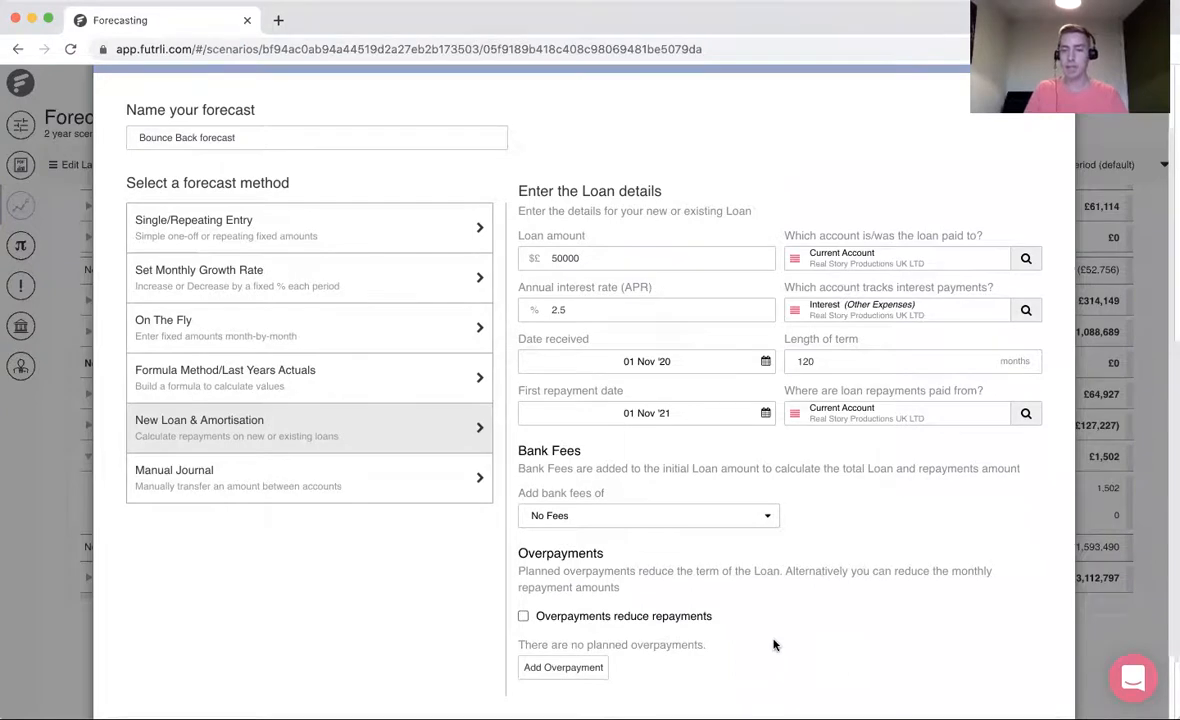
scroll(773, 645, down, 1)
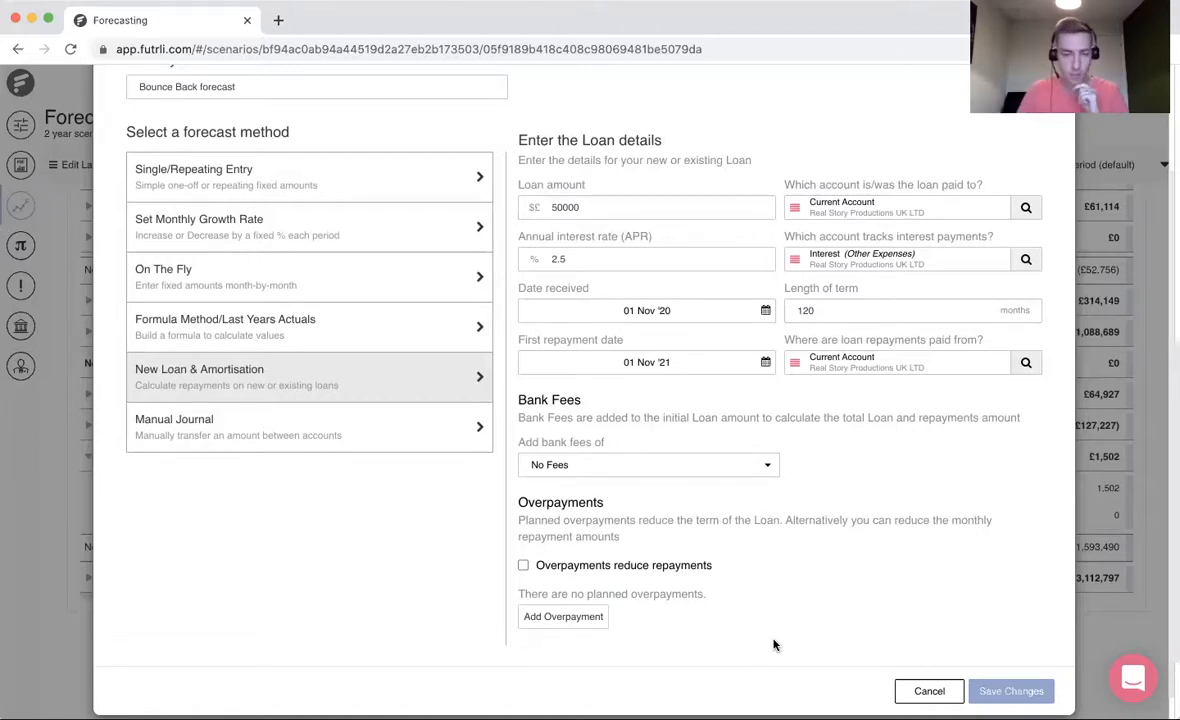
click(1010, 690)
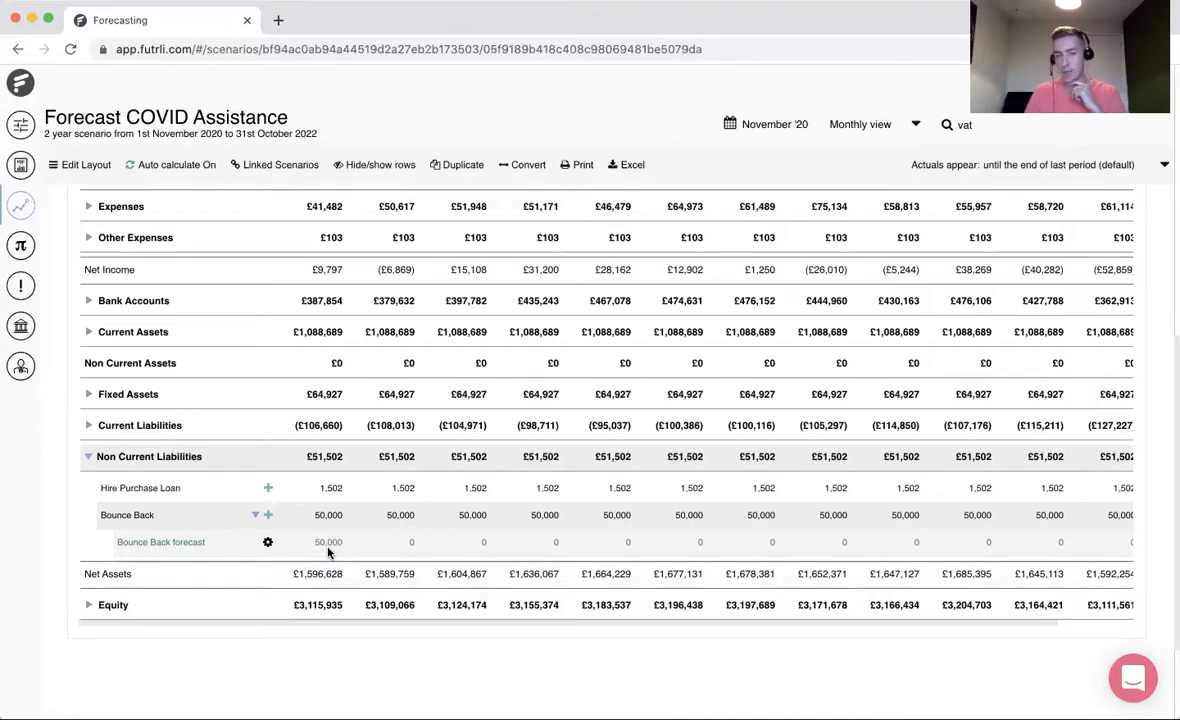
- Switch the displayed period to start in November 2021 and check the monthly Bounce Back repayments
scroll(843, 277, up, 1)
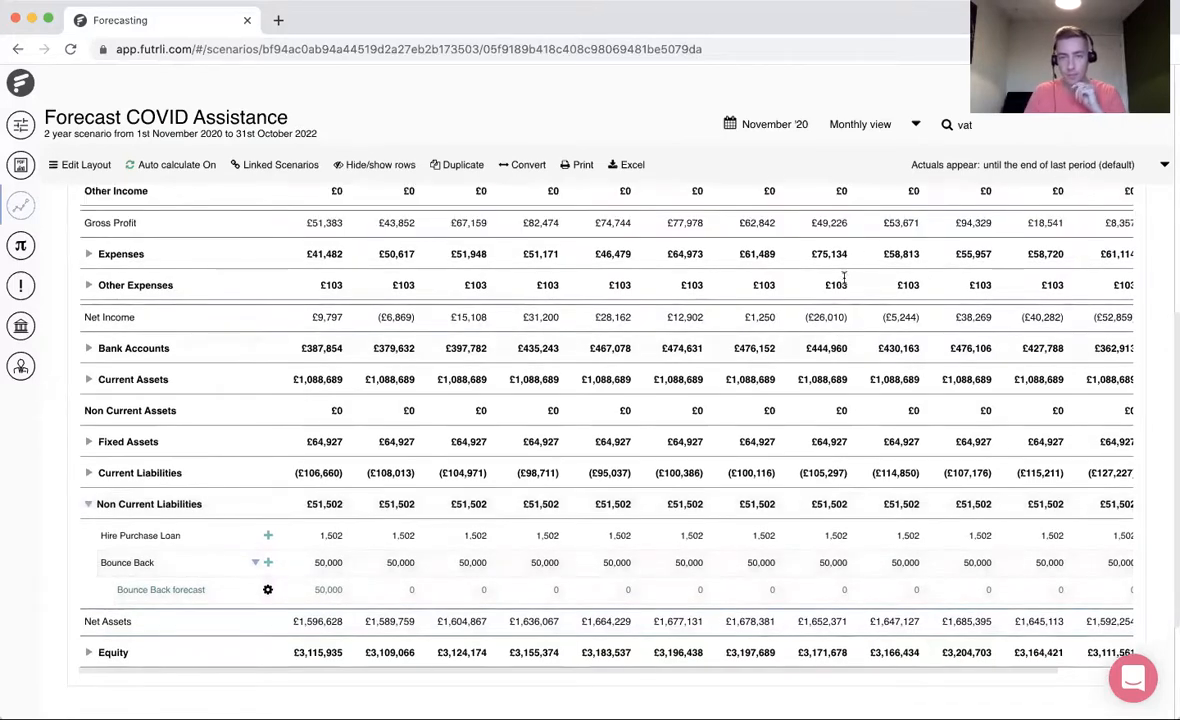
click(795, 124)
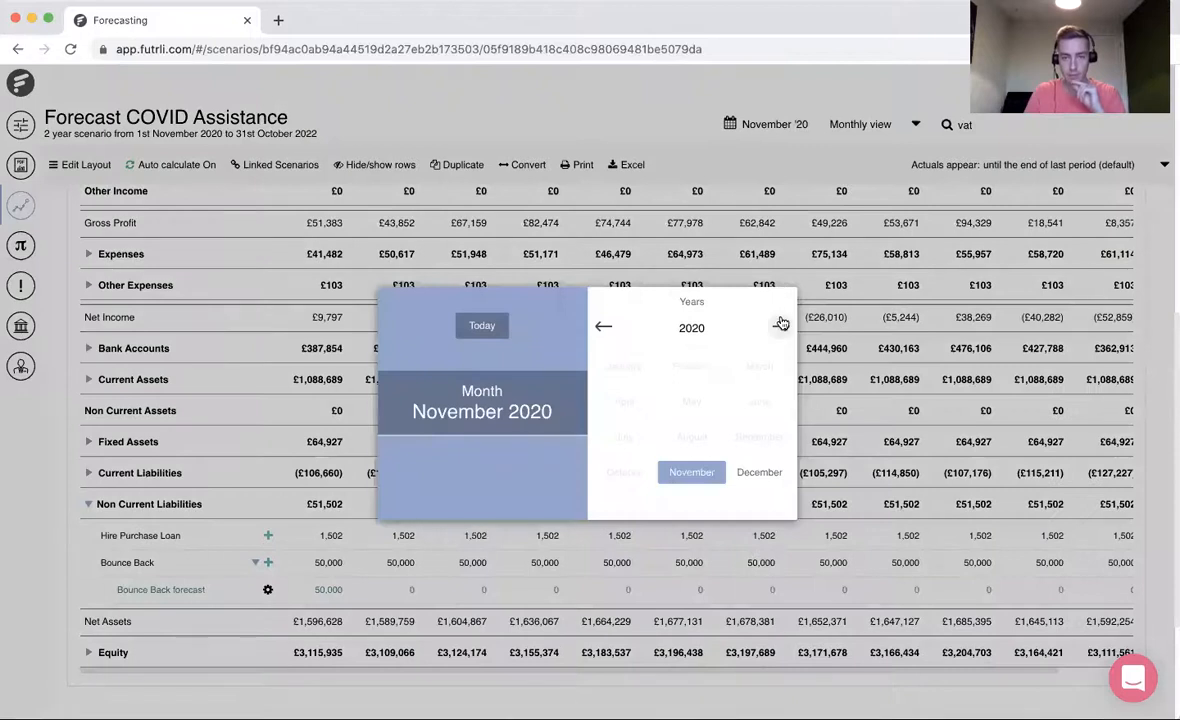
click(781, 323)
click(704, 472)
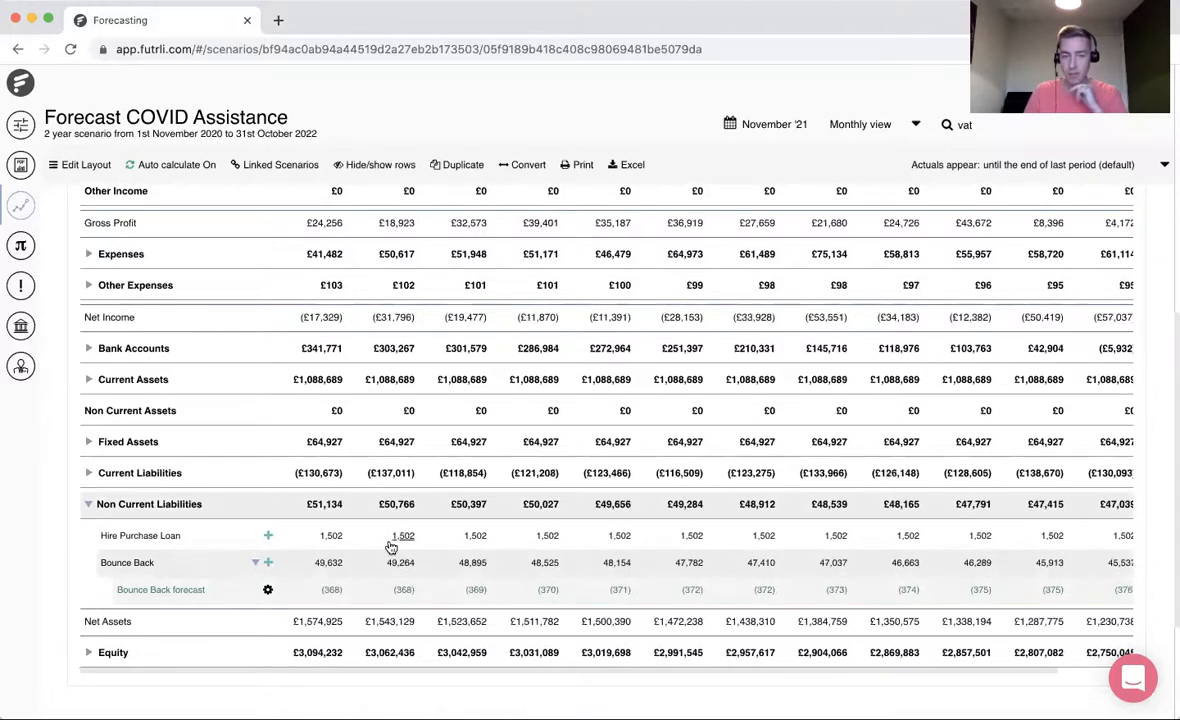
- Expand Other Expenses in the Workings table and examine the monthly loan charges on the Interest row
scroll(391, 547, up, 5)
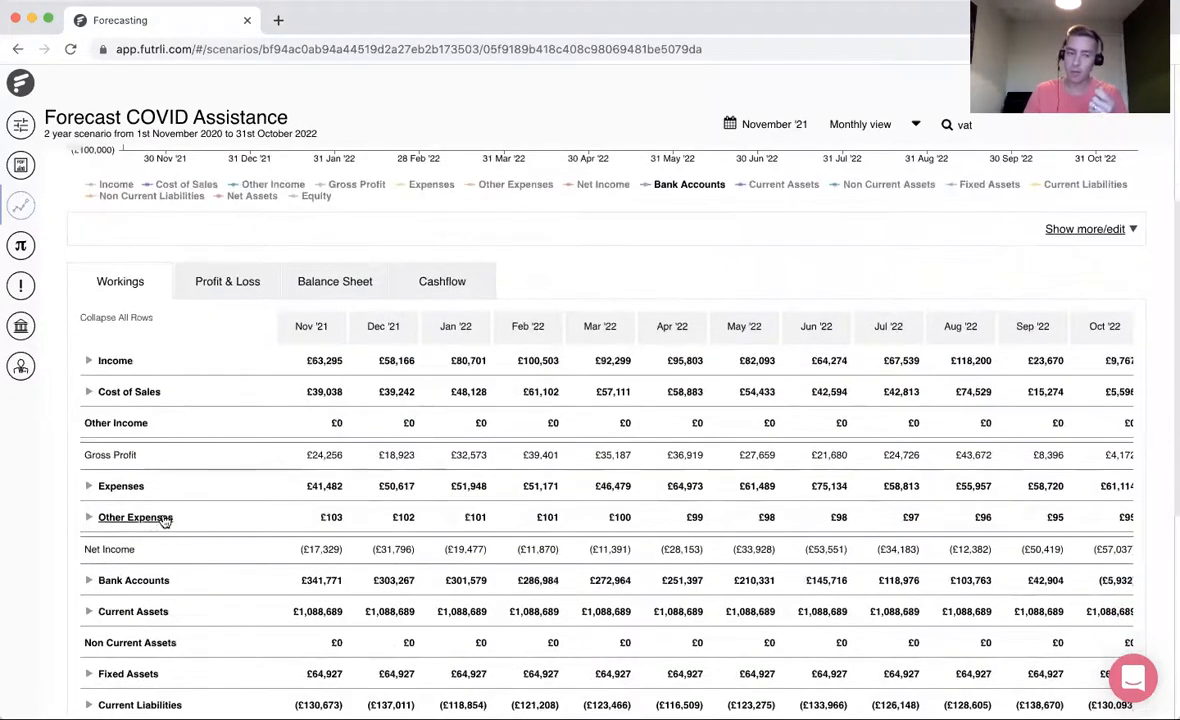
click(160, 520)
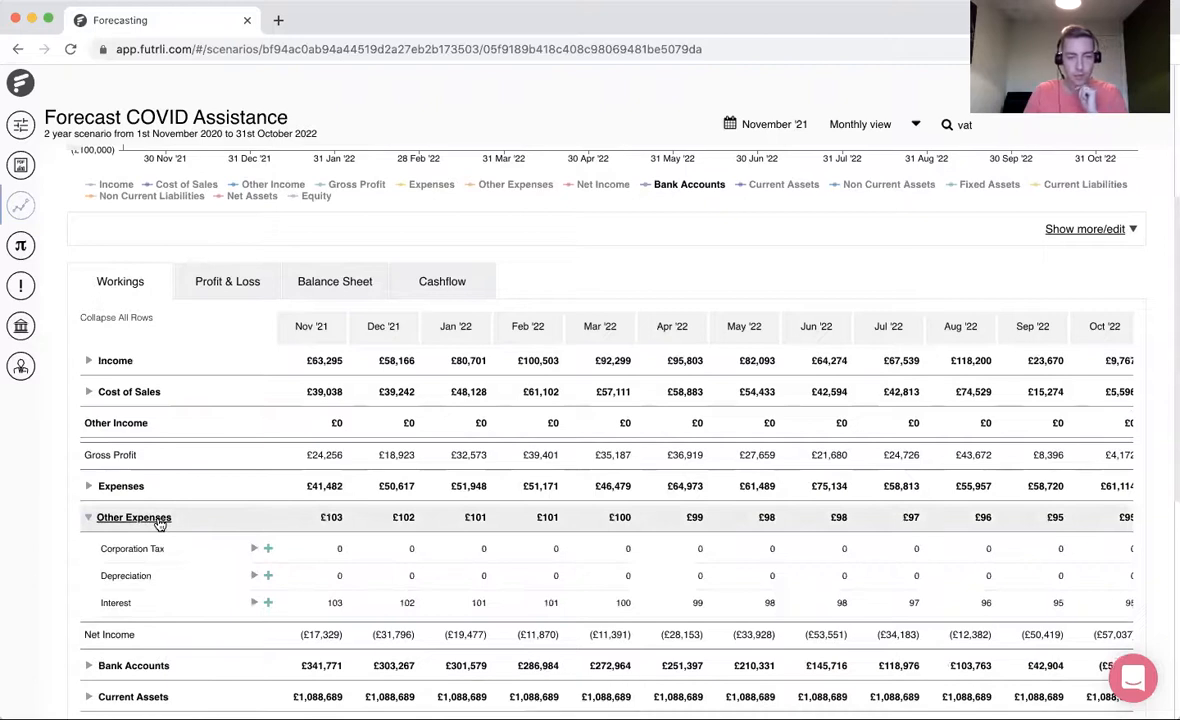
scroll(527, 600, down, 1)
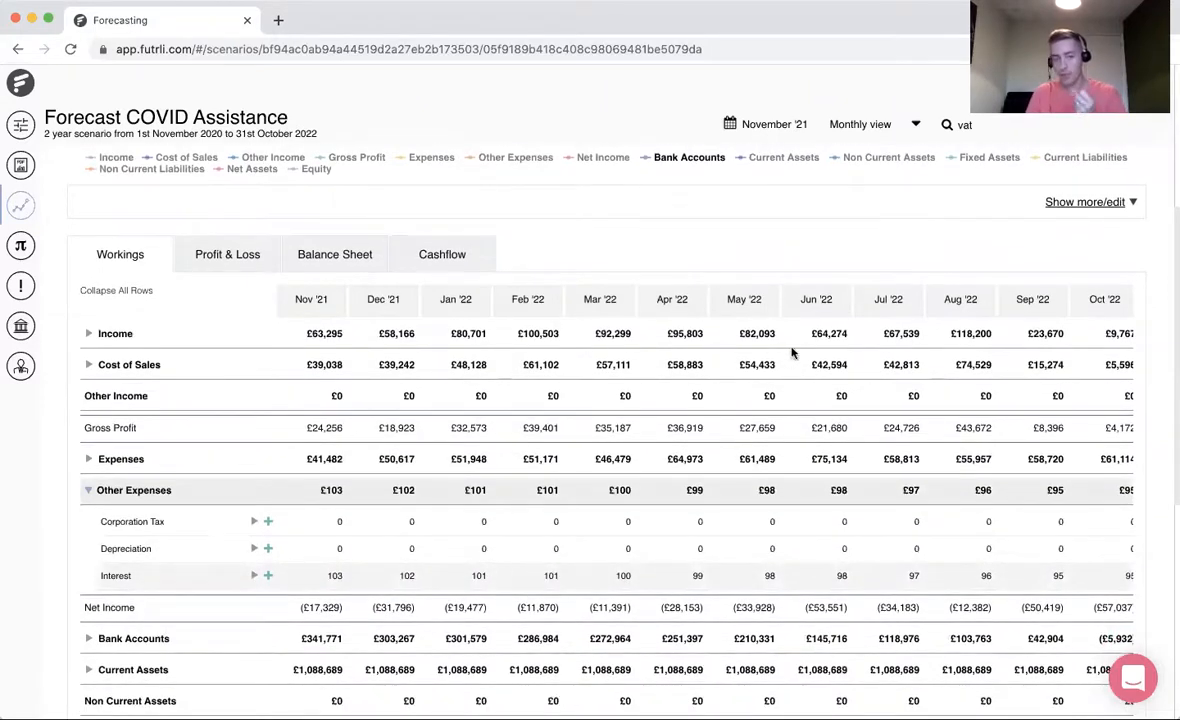
- Switch the displayed period to start in November 2020 and check the monthly Interest charges during the repayment holiday
click(798, 128)
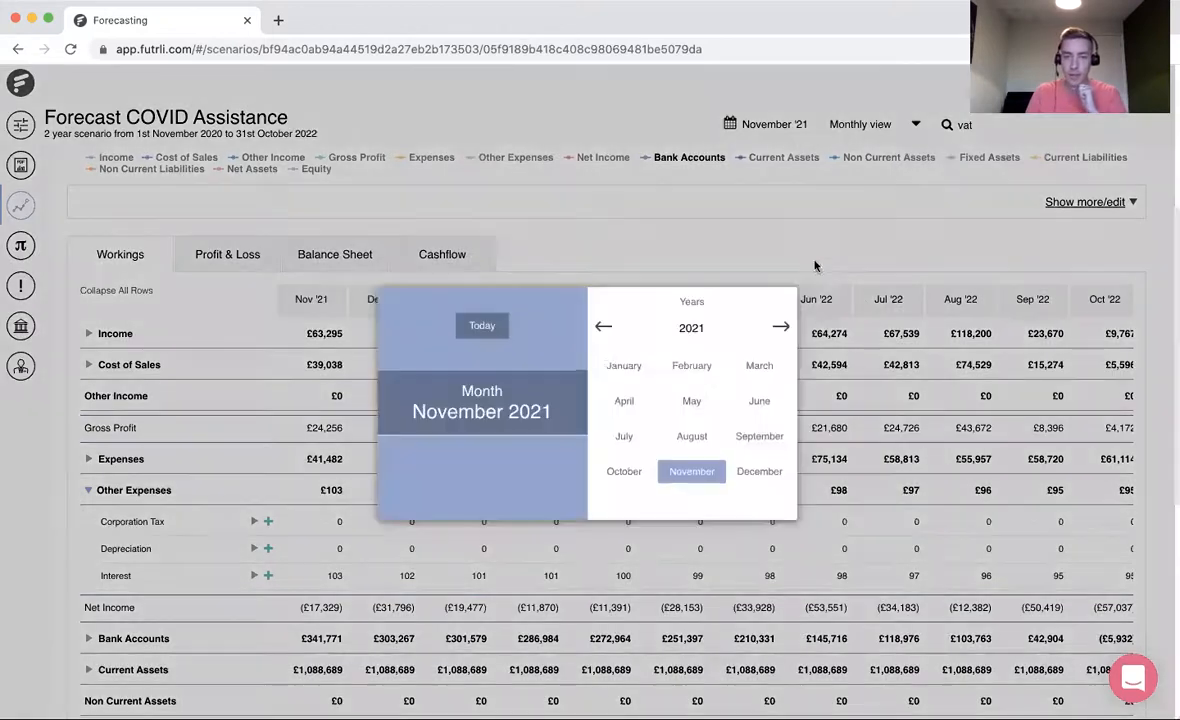
click(603, 326)
click(698, 474)
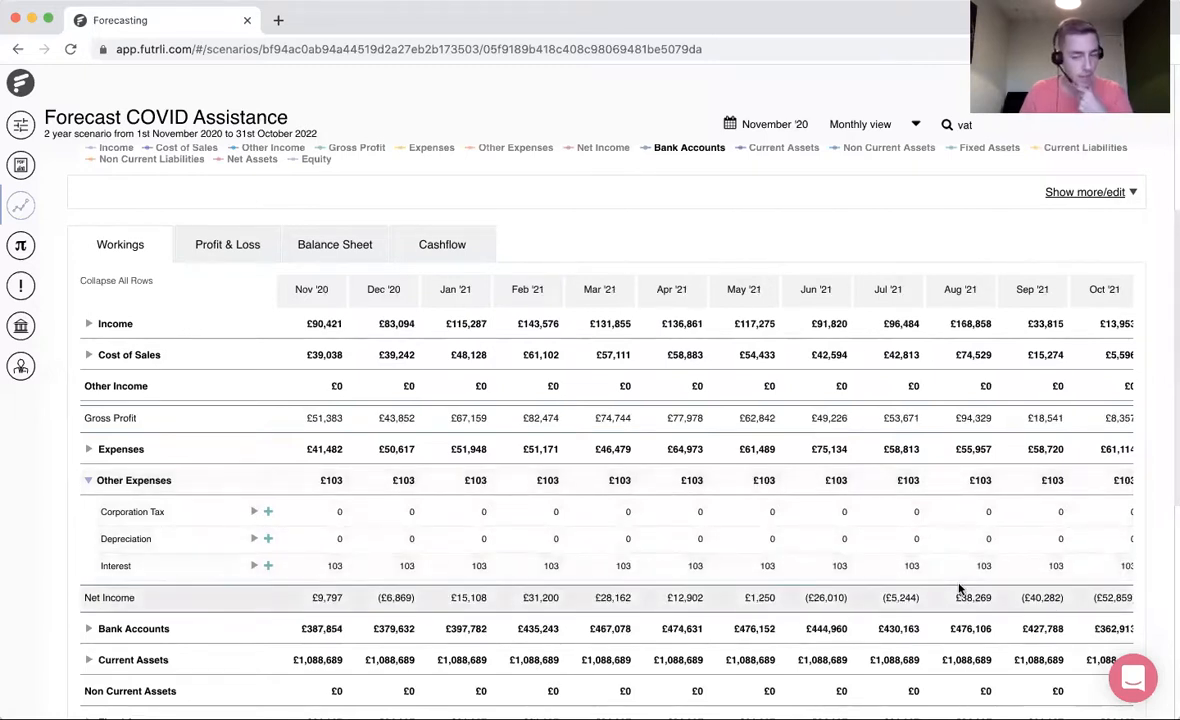
scroll(958, 590, down, 1)
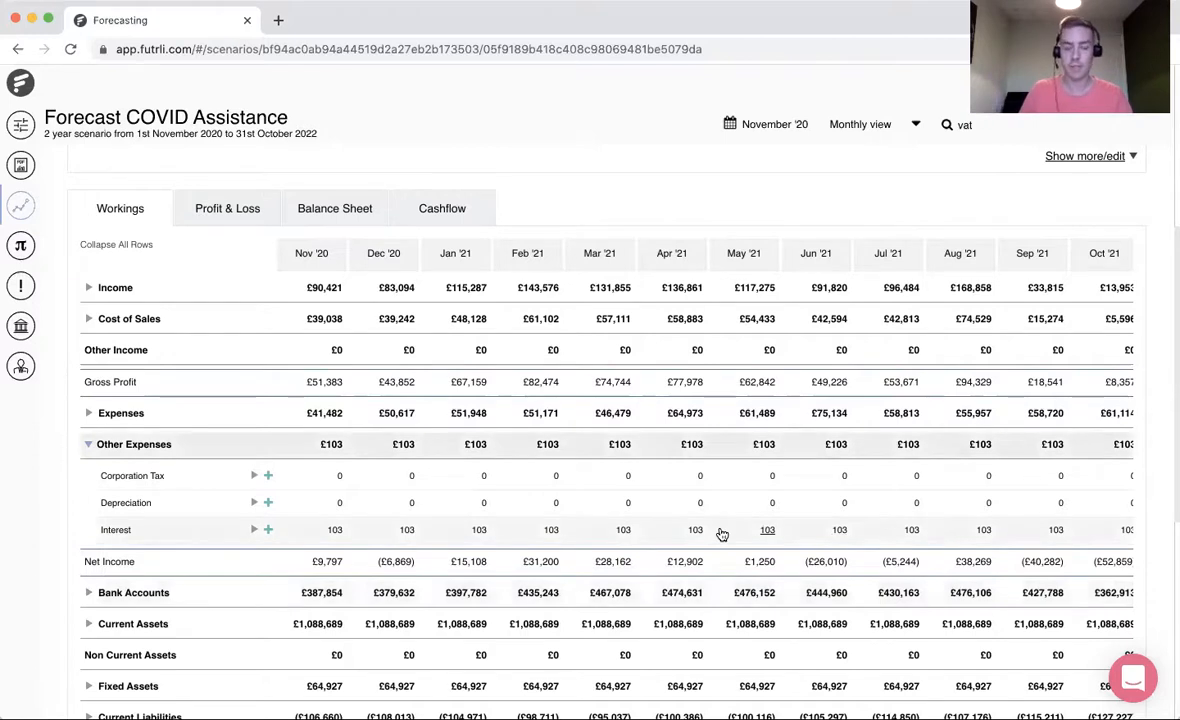
scroll(603, 529, down, 2)
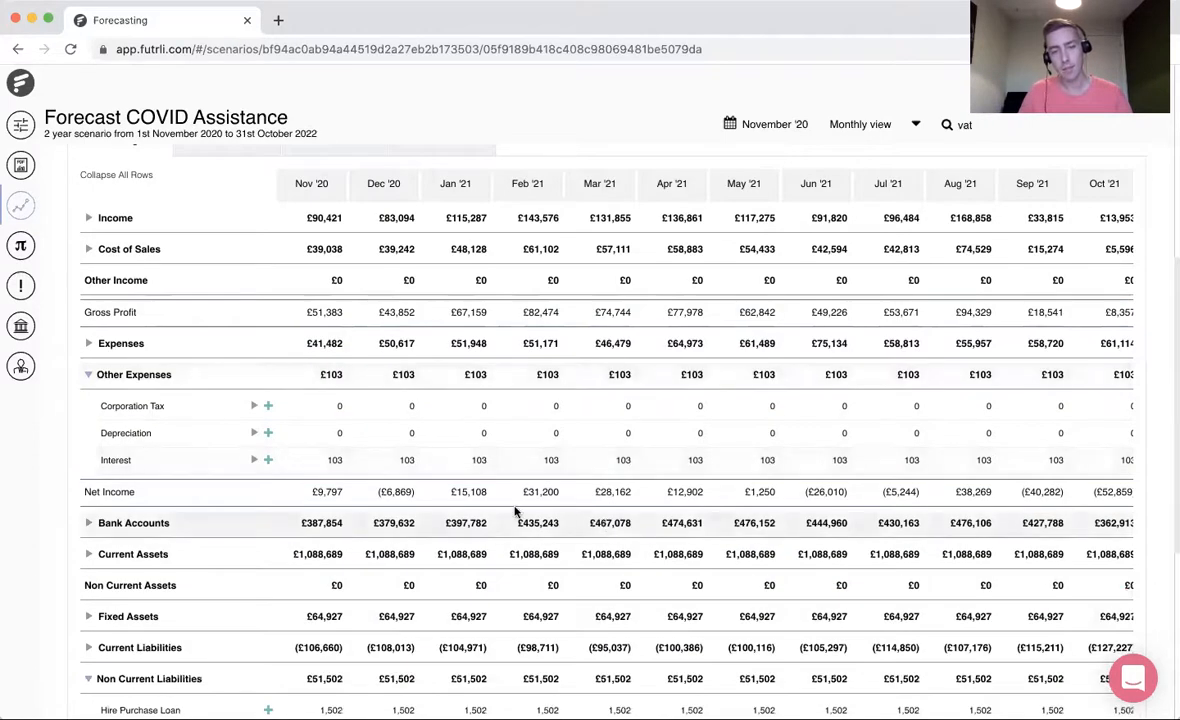
scroll(516, 512, up, 1)
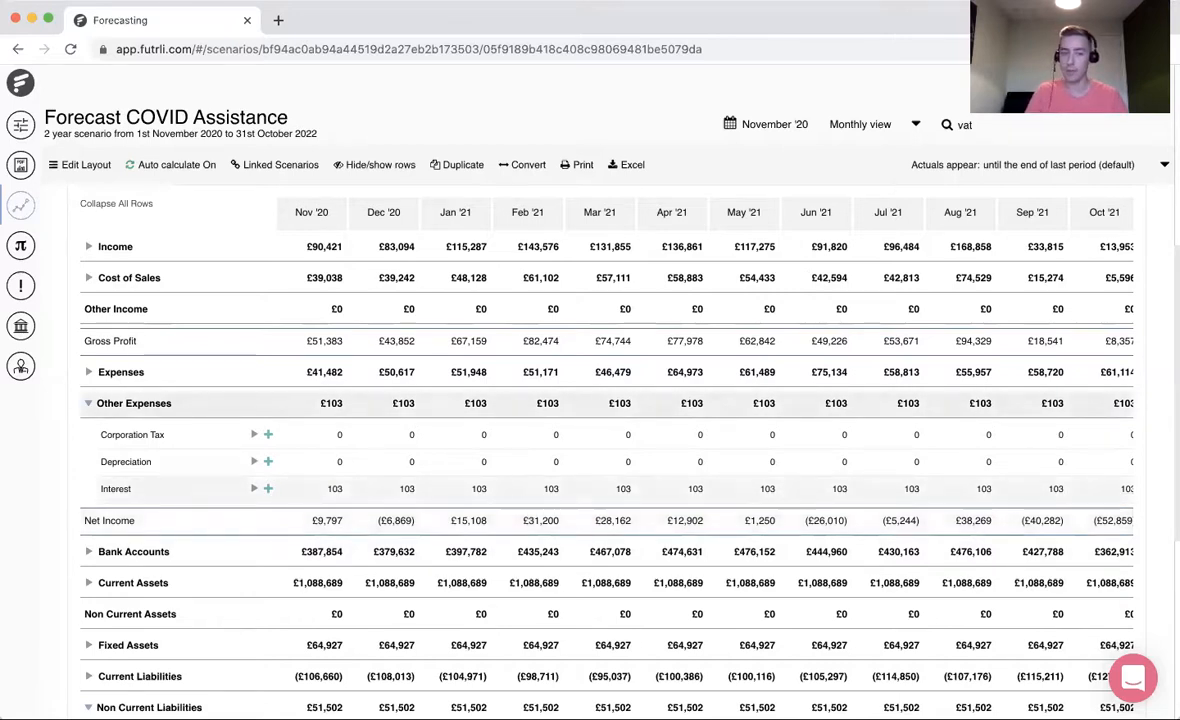
click(508, 714)
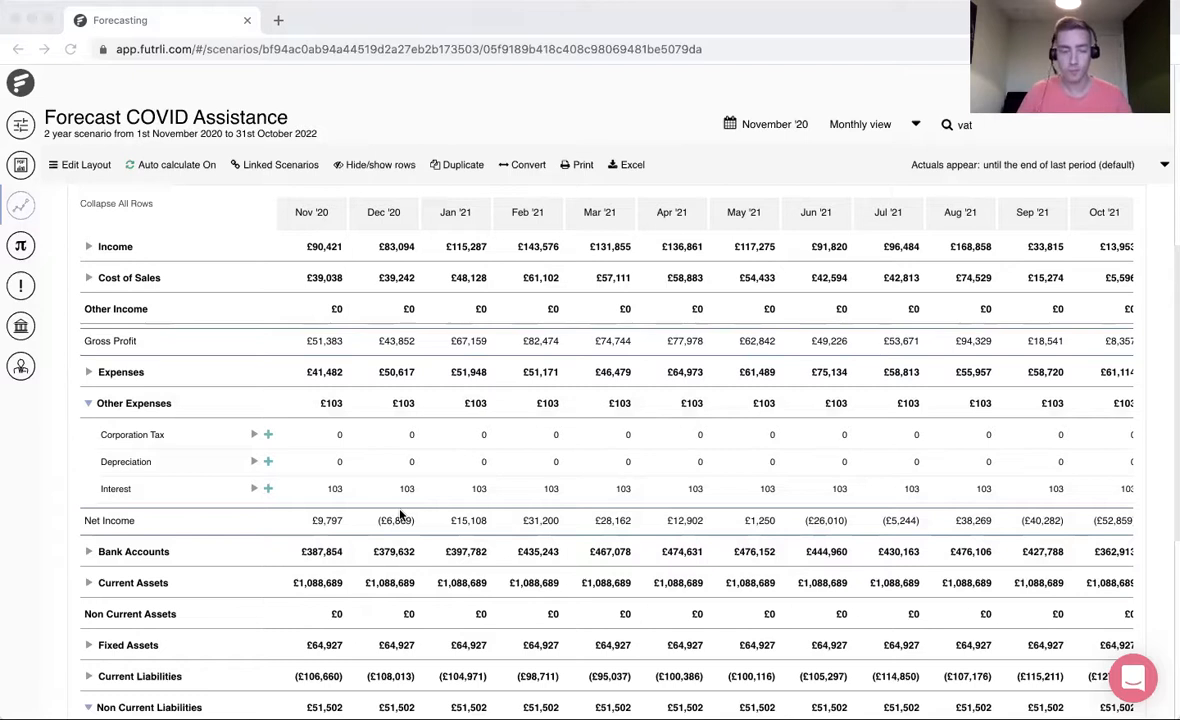
- Add a manual journal forecast to Interest with an amount of 103, transferring to Current Account (Bank Accounts)
click(267, 489)
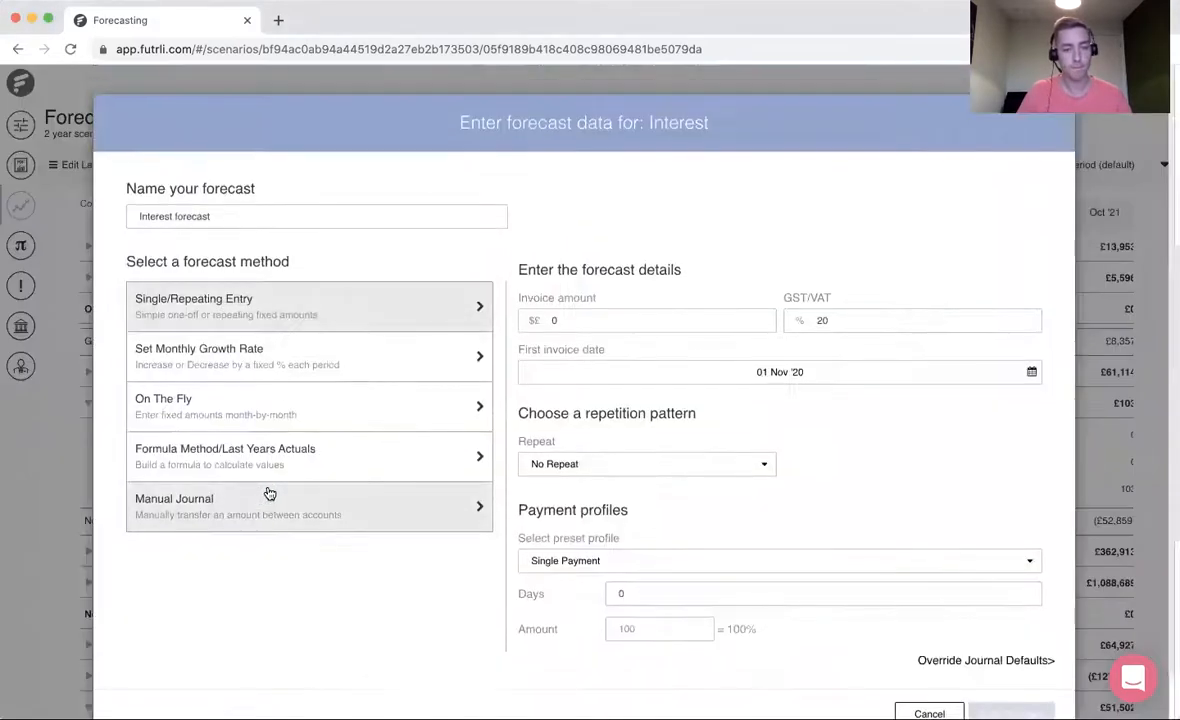
click(263, 497)
click(530, 318)
text(103)
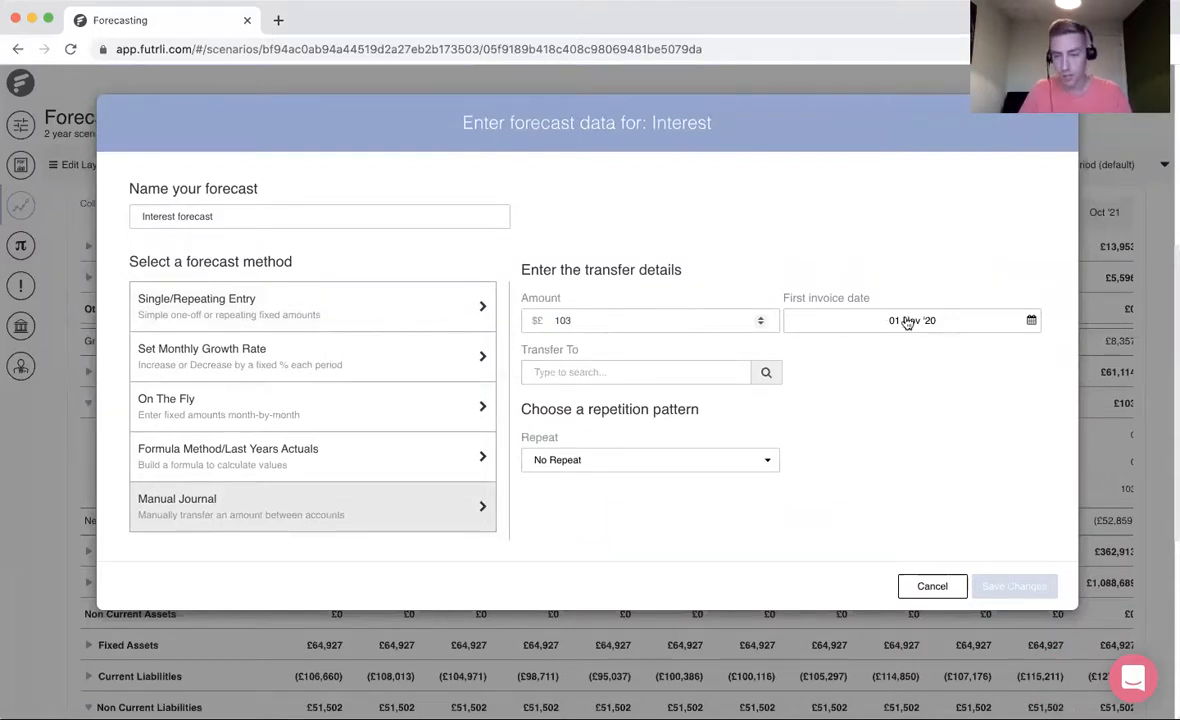
click(665, 372)
text(current)
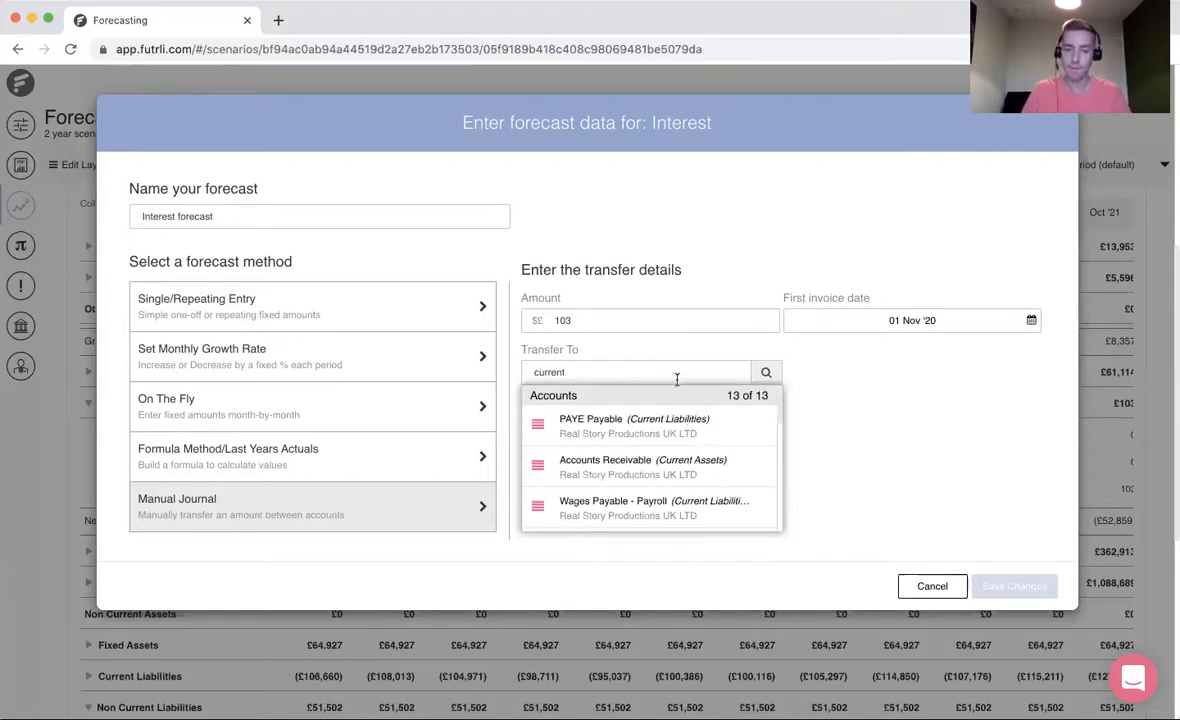
text( acc)
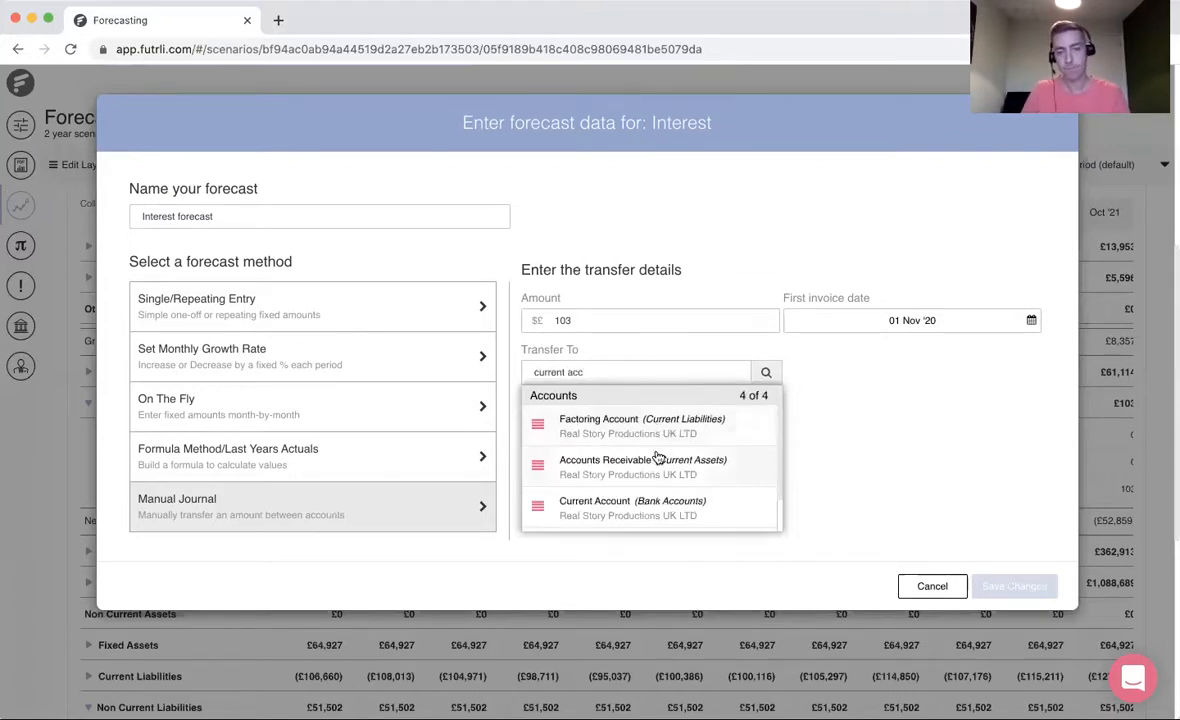
click(645, 500)
- Repeat the interest journal monthly, end it after 12 months and save the forecast
click(583, 461)
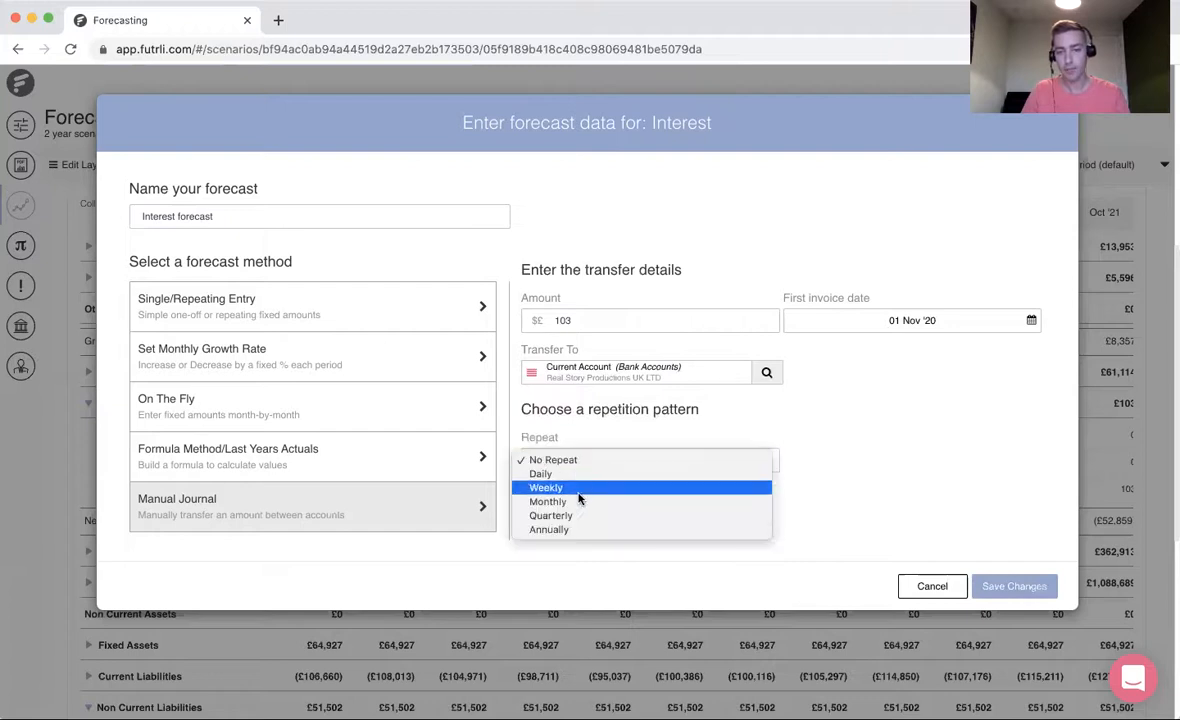
click(583, 499)
click(663, 521)
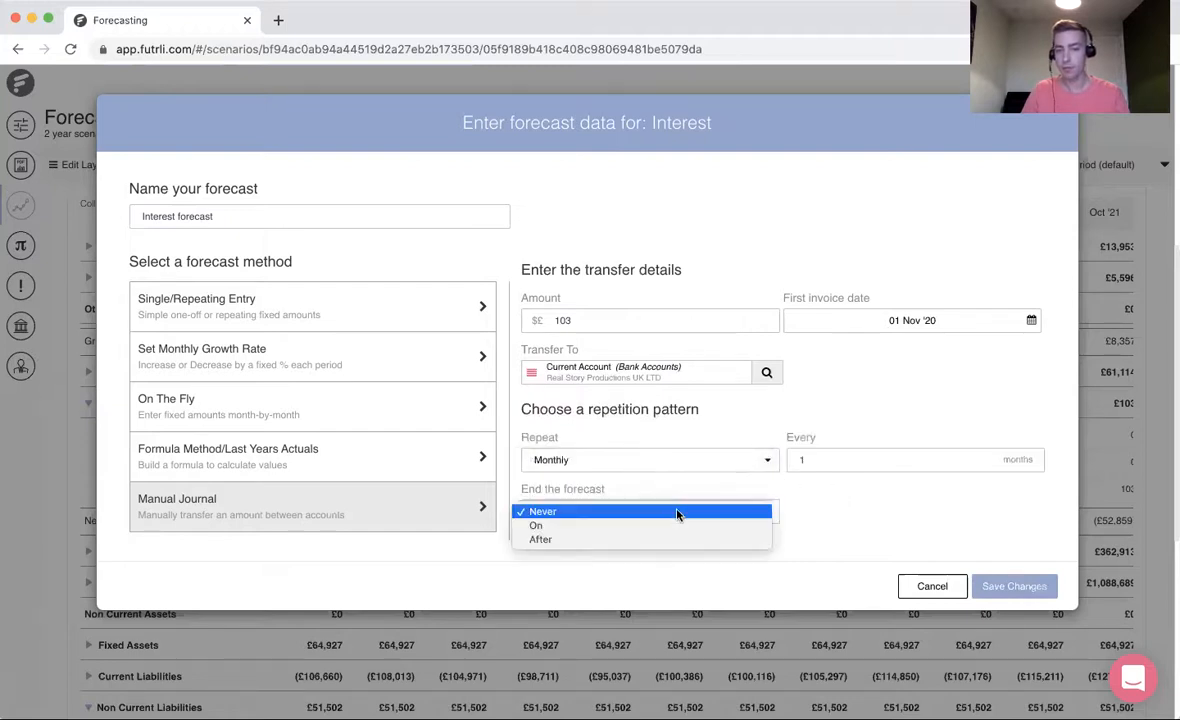
click(645, 541)
click(811, 511)
text(2)
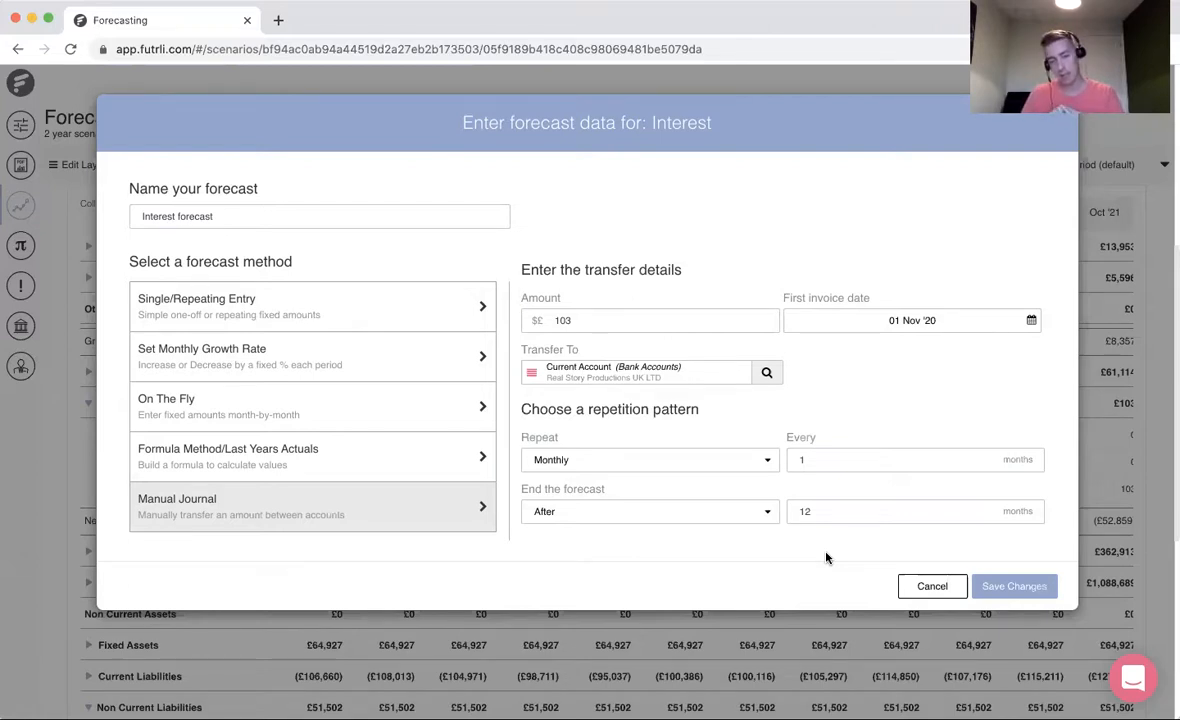
click(1014, 586)
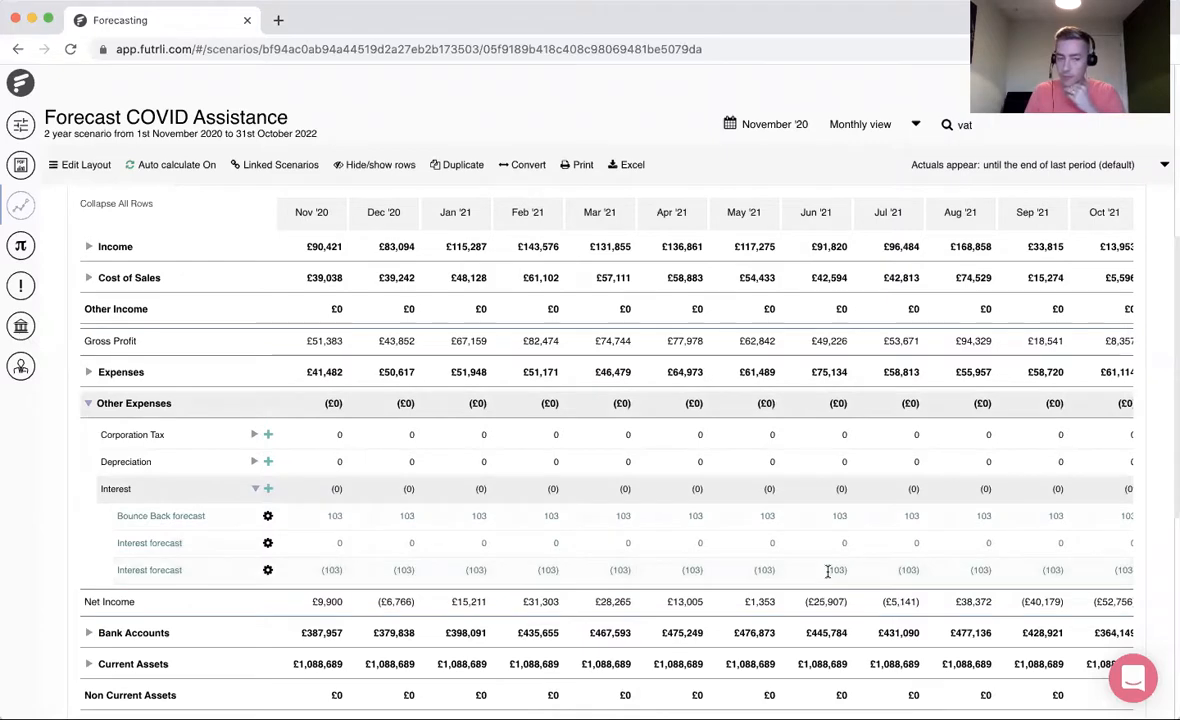
- Expand Bank Accounts and its Current Account row and examine the Bounce Back, Deferred VAT and Interest forecast lines
click(166, 633)
scroll(470, 643, down, 5)
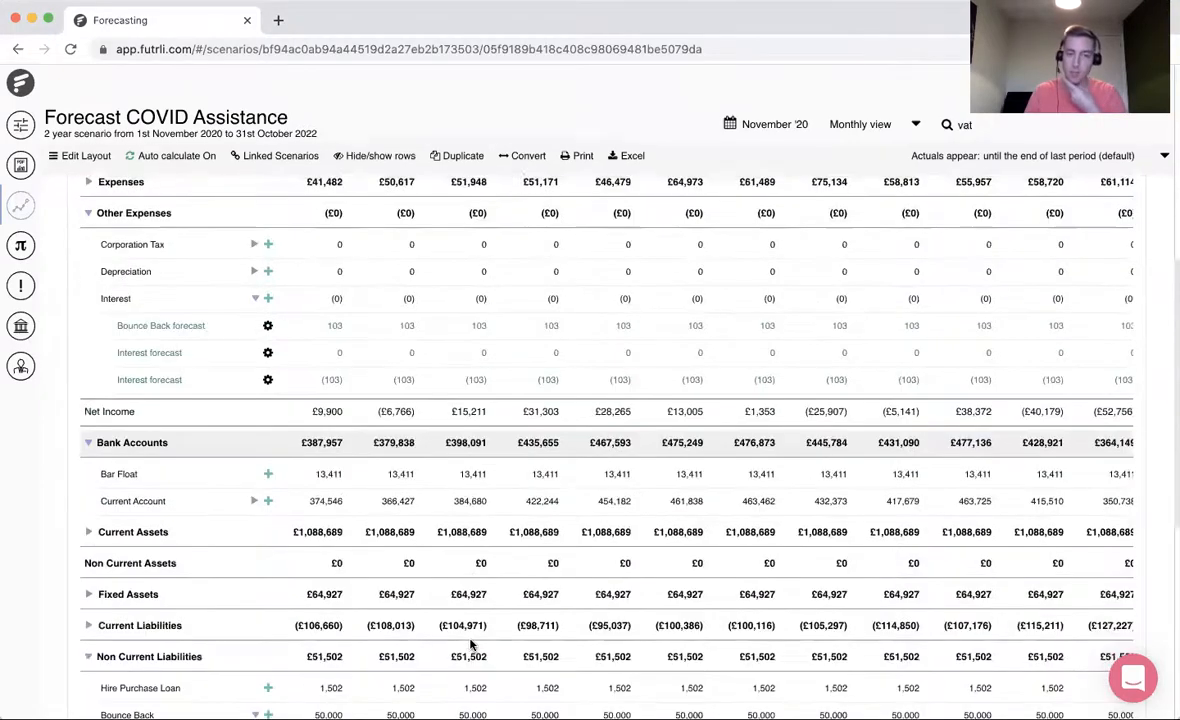
click(254, 468)
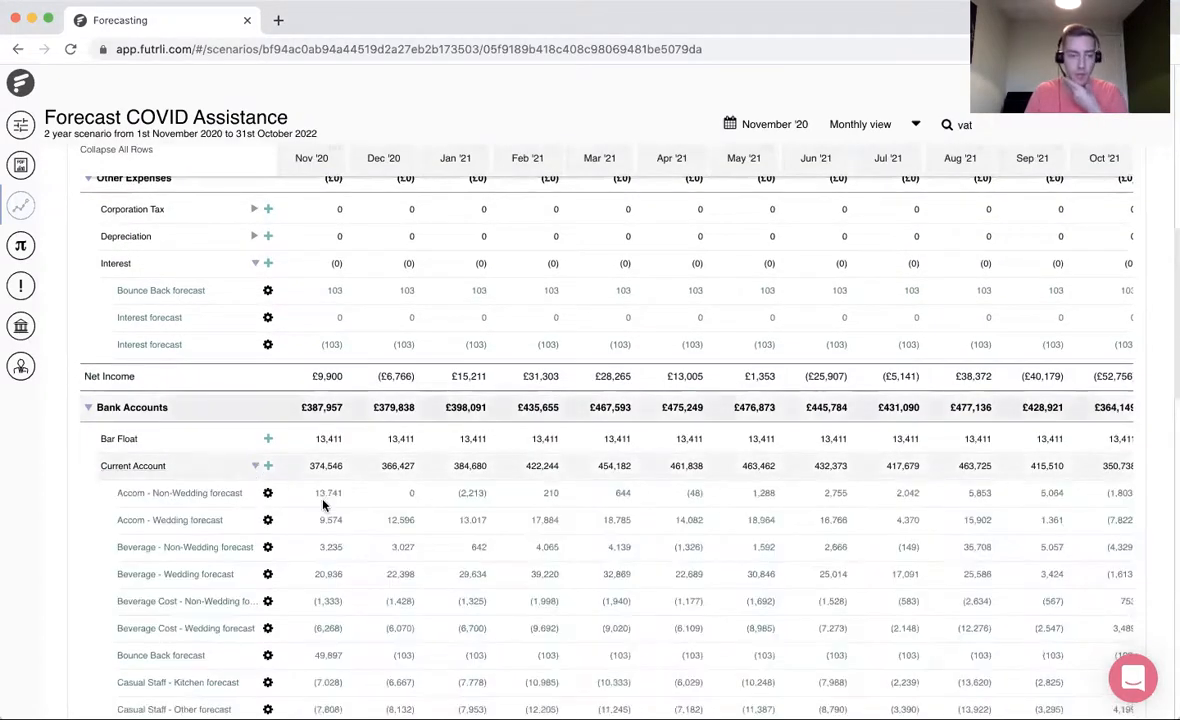
scroll(297, 470, down, 4)
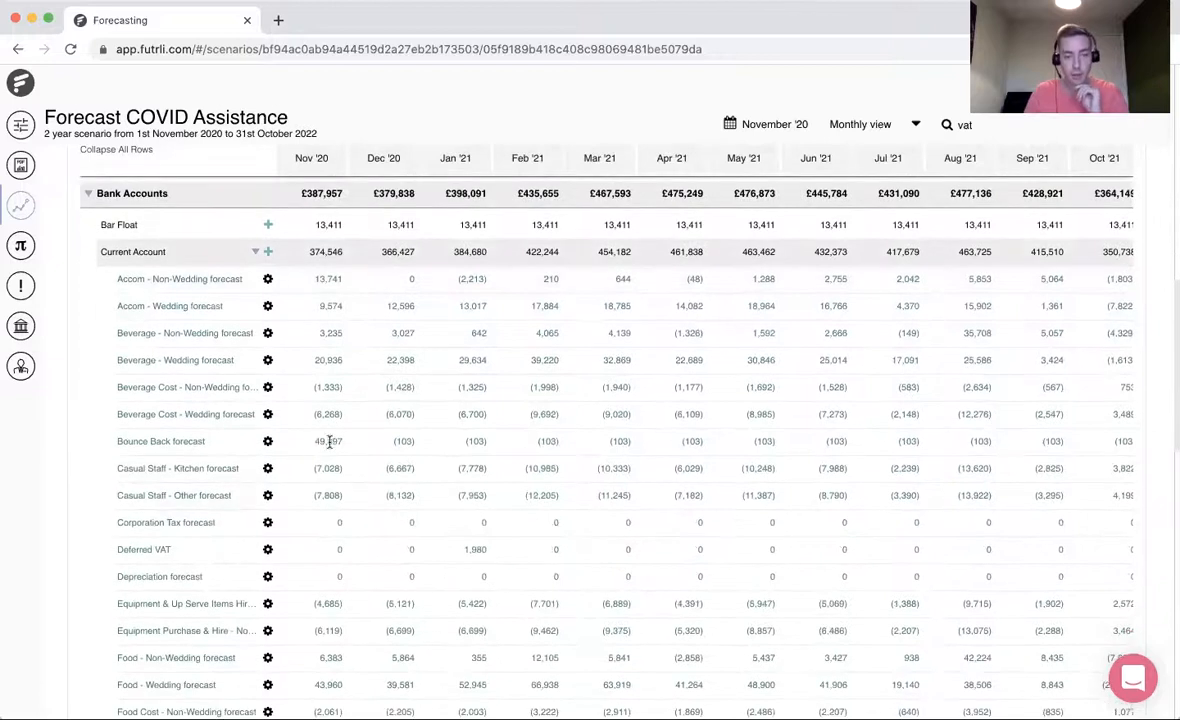
scroll(327, 485, down, 5)
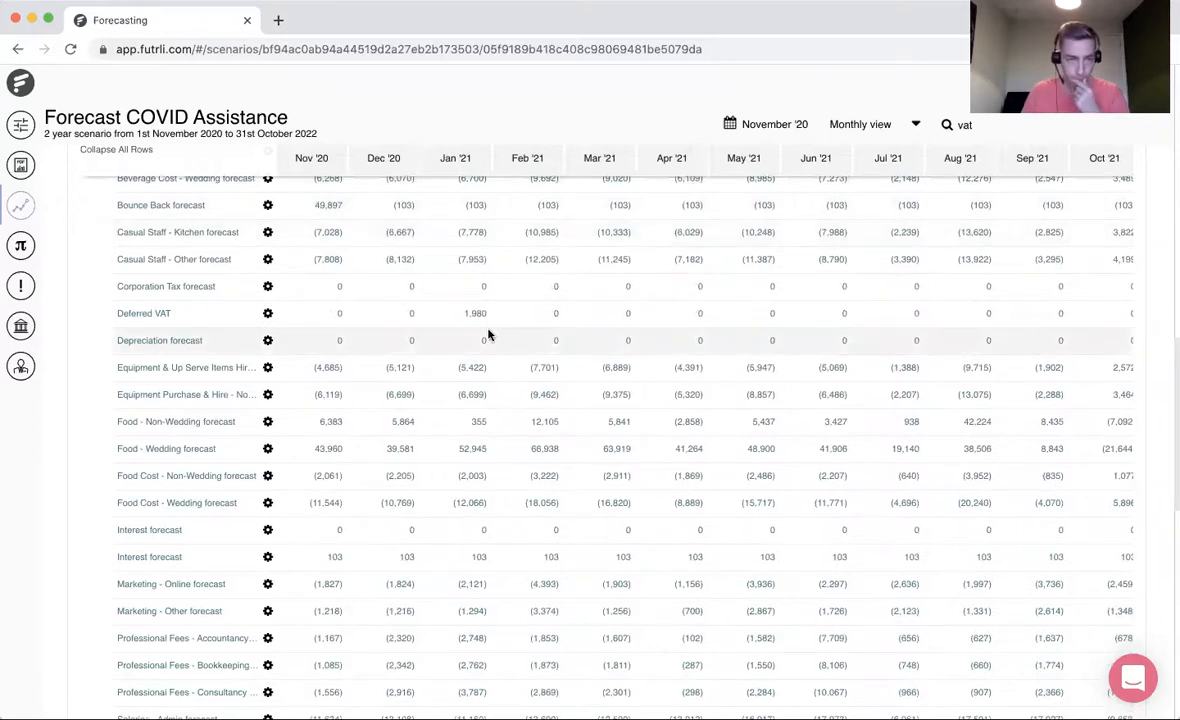
scroll(488, 335, up, 6)
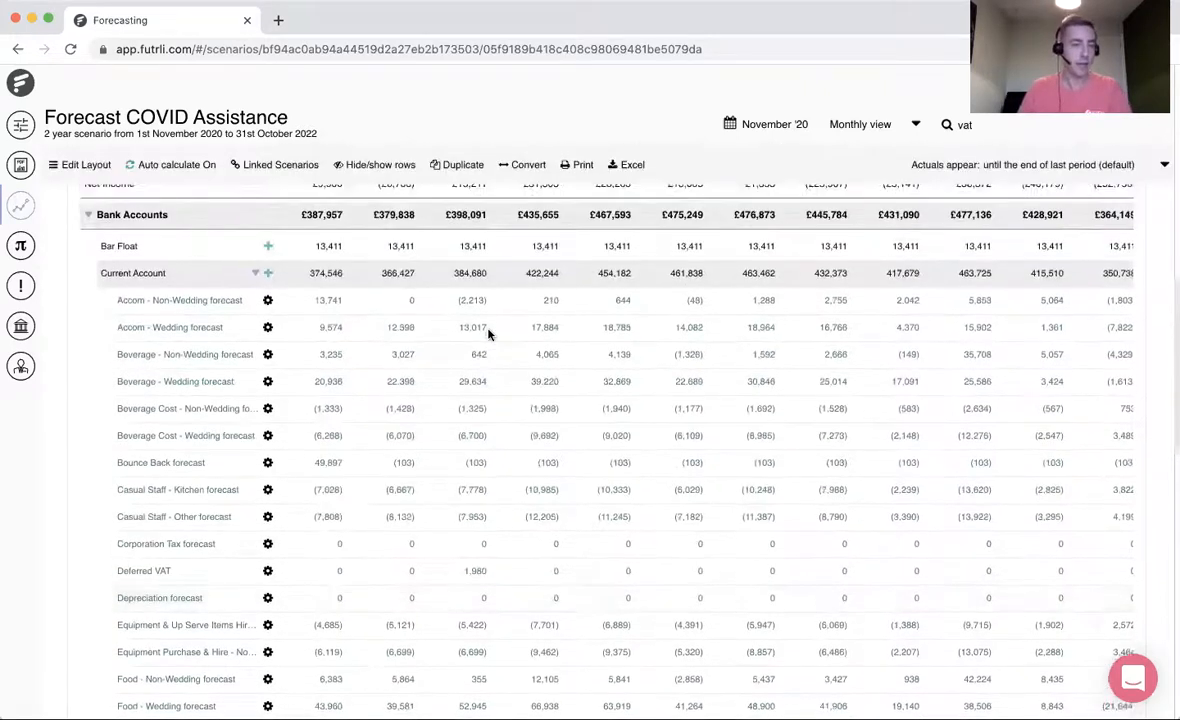
scroll(488, 335, up, 14)
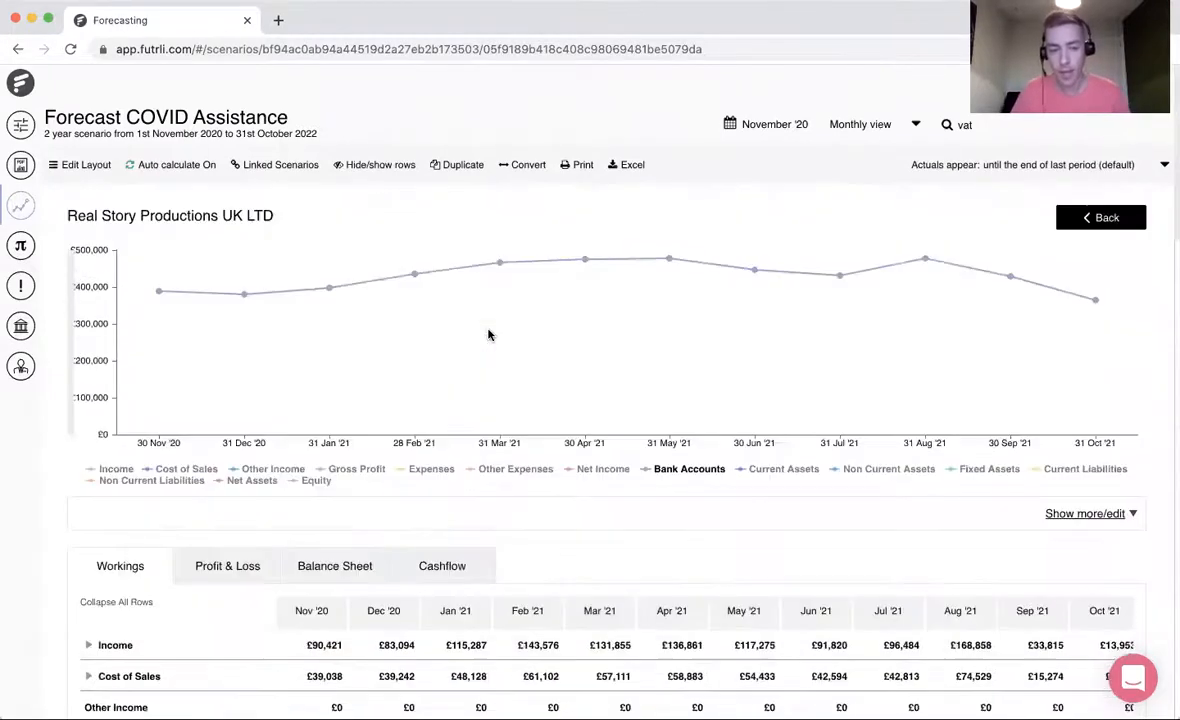
- Go to the printed reports and start a new report from a blank PDF
click(508, 716)
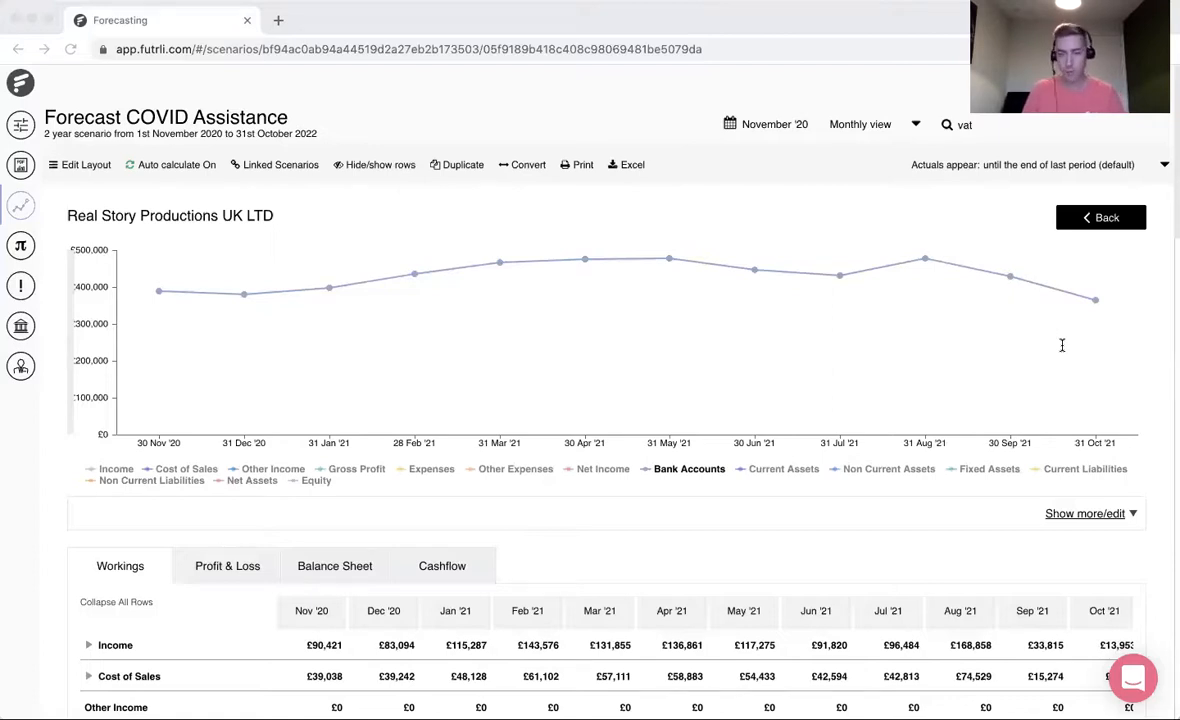
click(26, 455)
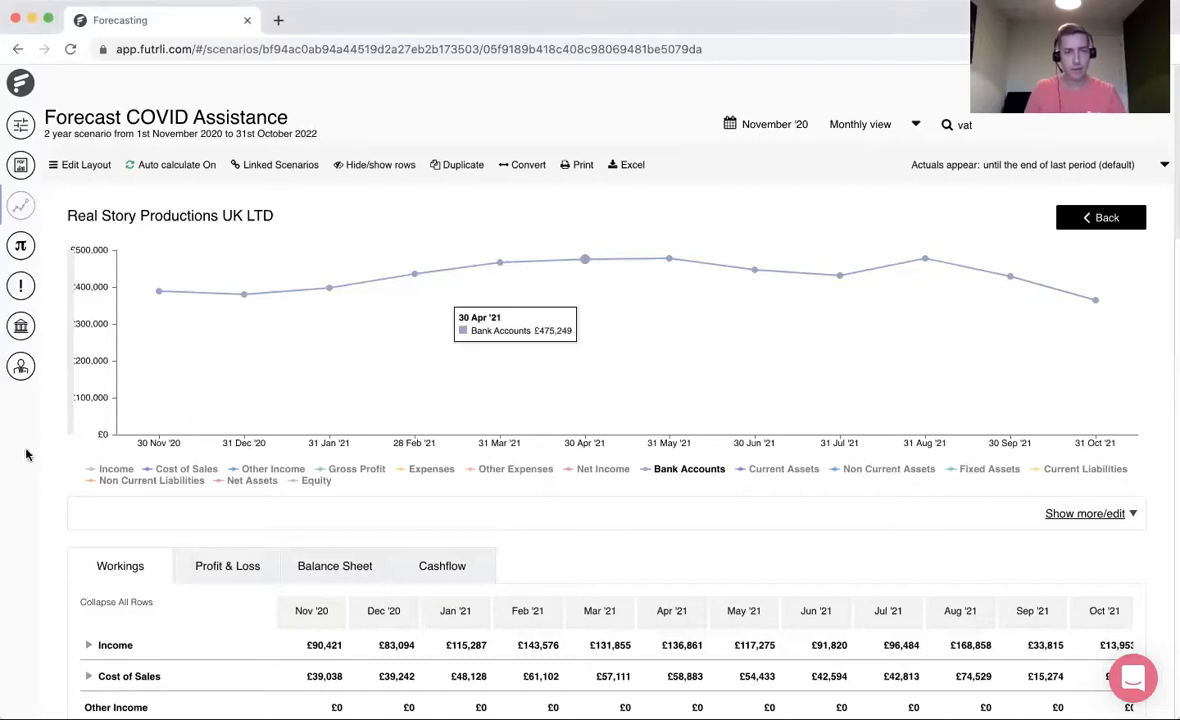
click(24, 164)
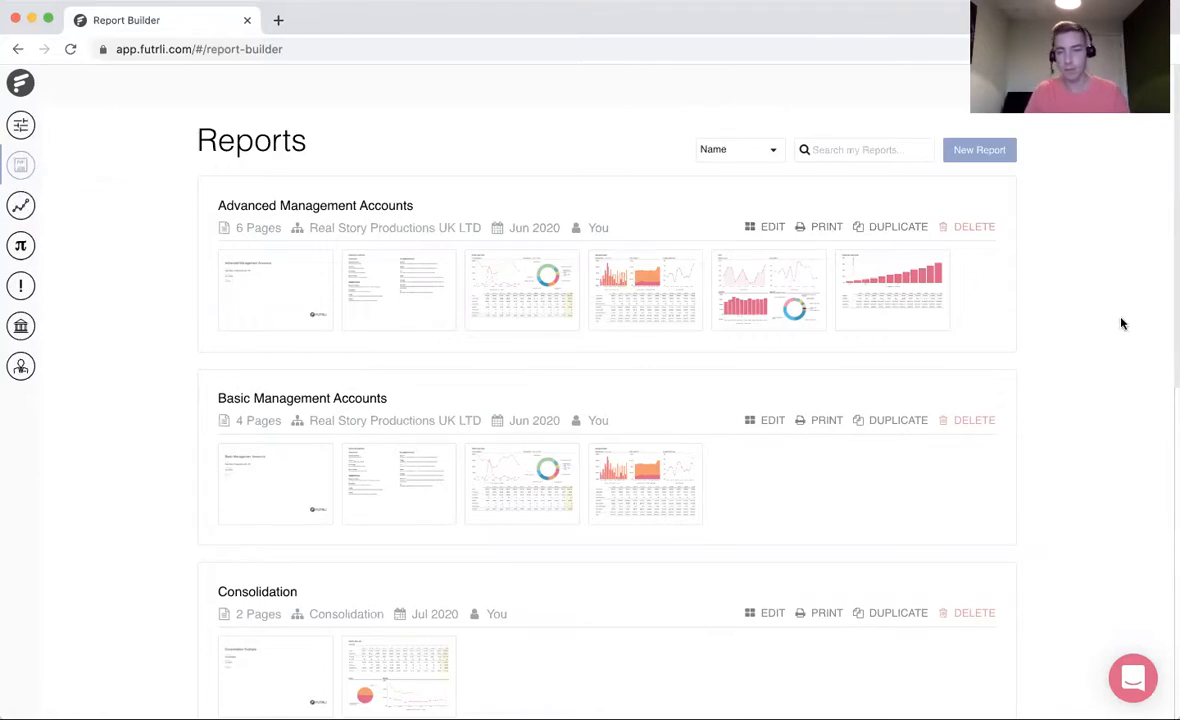
click(961, 155)
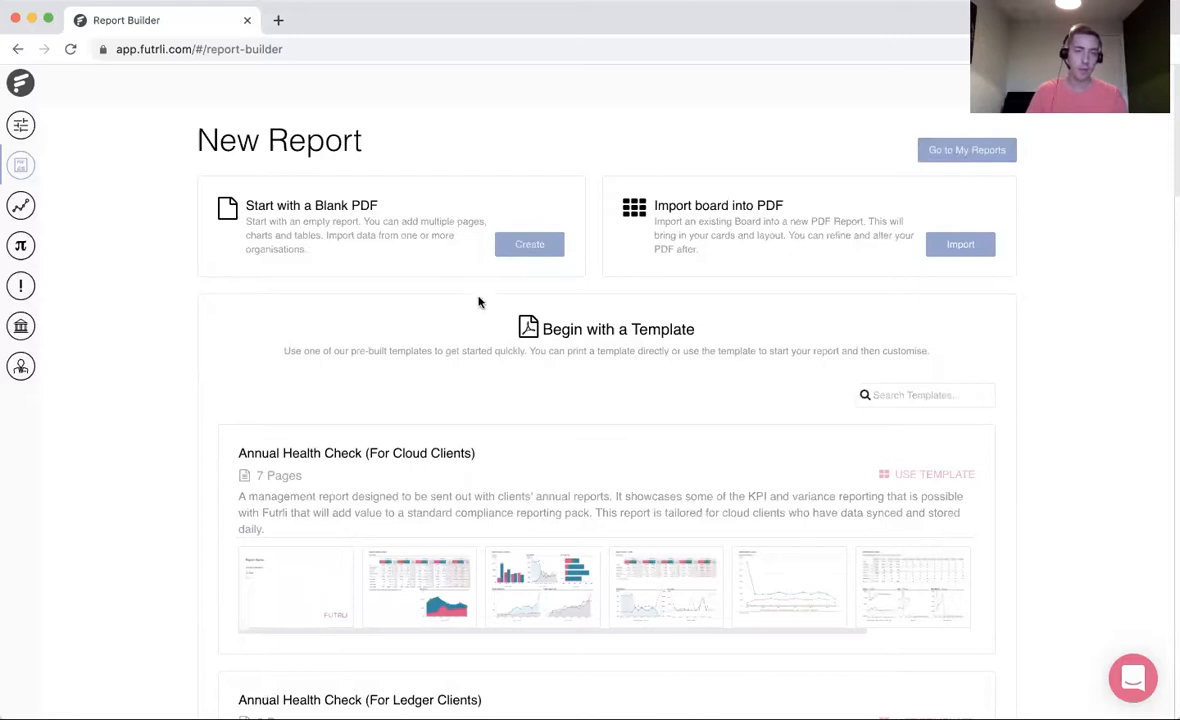
click(529, 244)
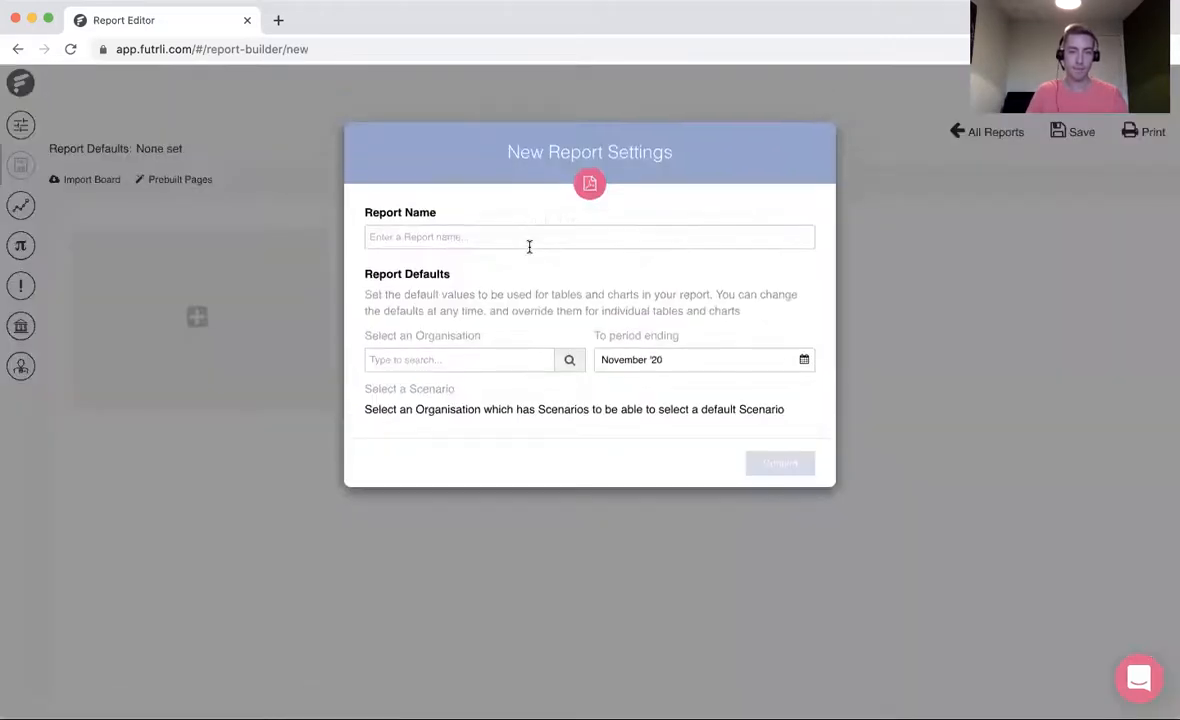
- Name the new report Forecast COVID Assistance
click(529, 247)
text(Fina)
key(BackSpace)
key(BackSpace)
key(BackSpace)
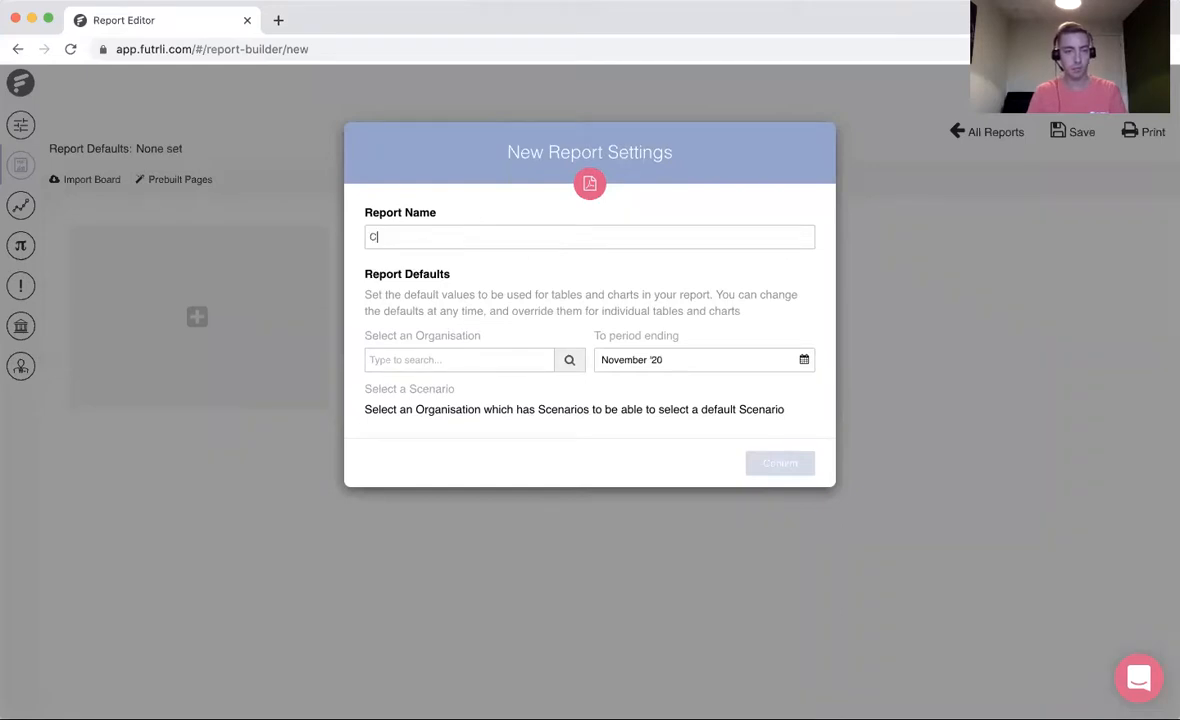
text(orecast COV)
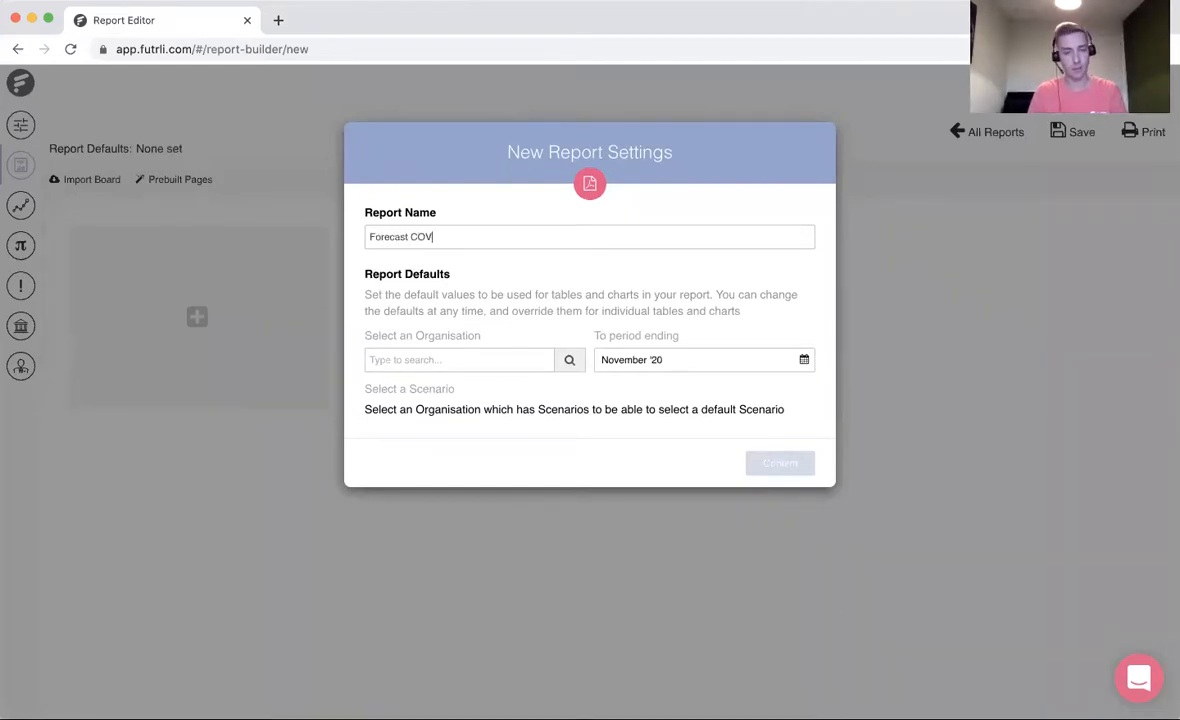
text(ID Assistance)
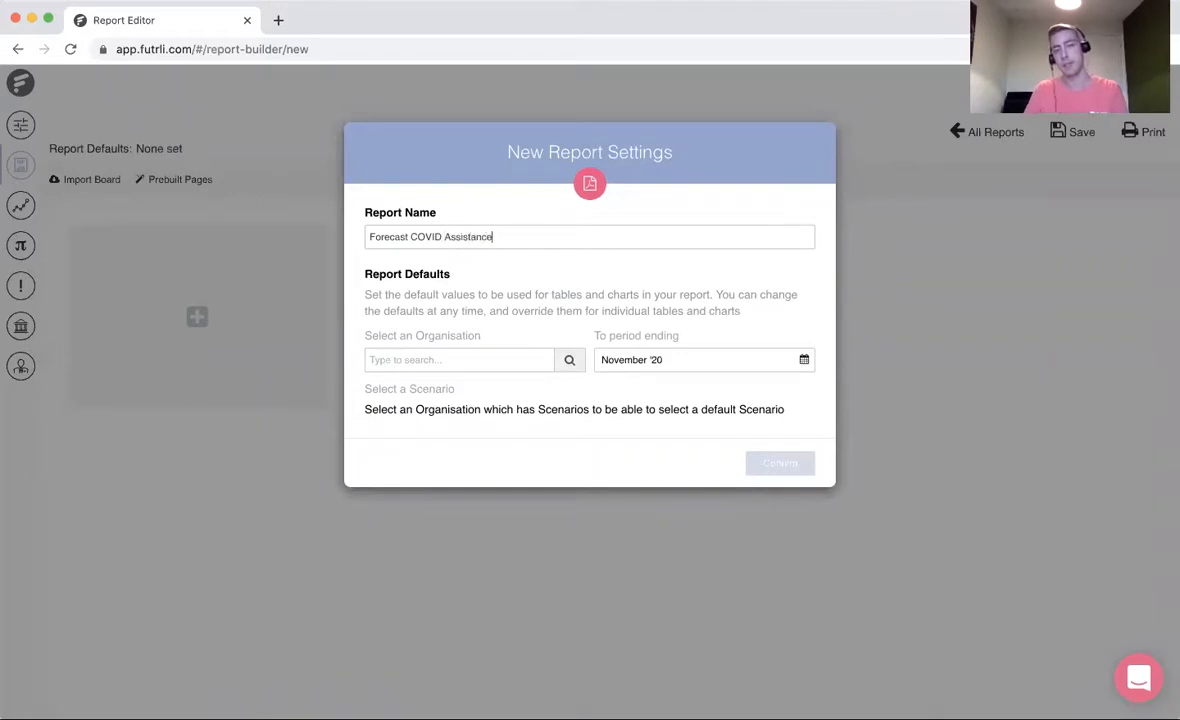
- Set the report defaults to Real Story Productions UK LTD, period ending October '20, keep the Forecast COVID Assistance scenario, and confirm
click(442, 358)
text(real)
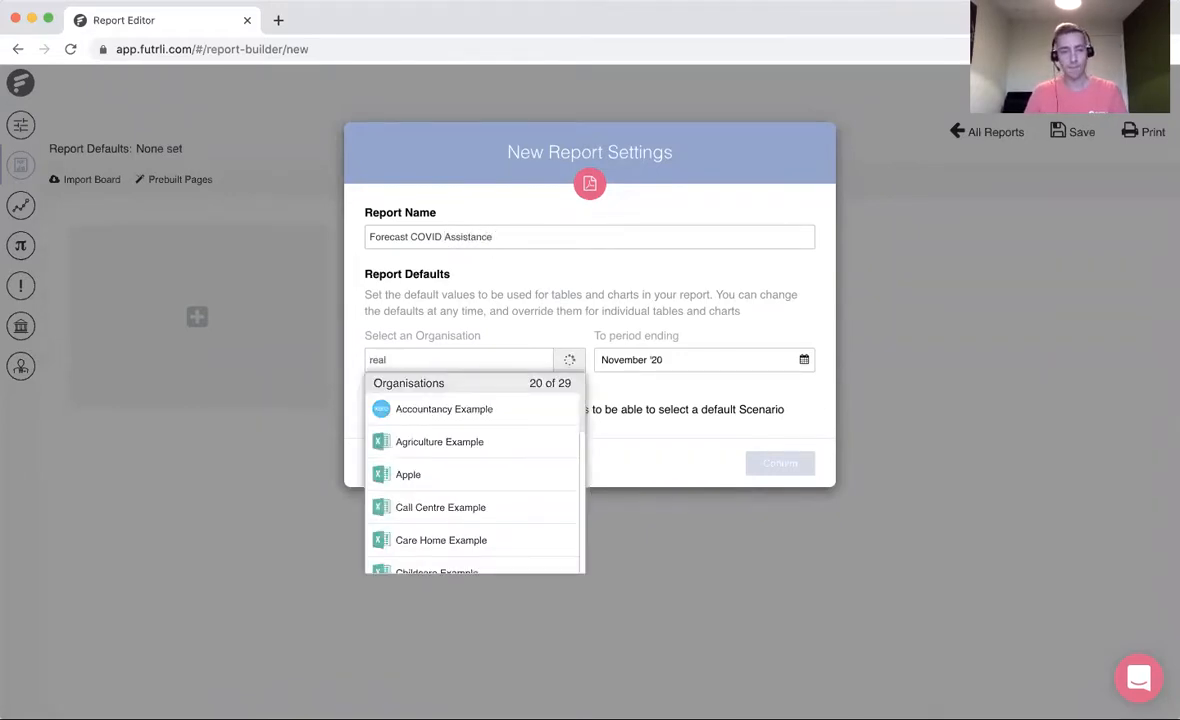
click(467, 448)
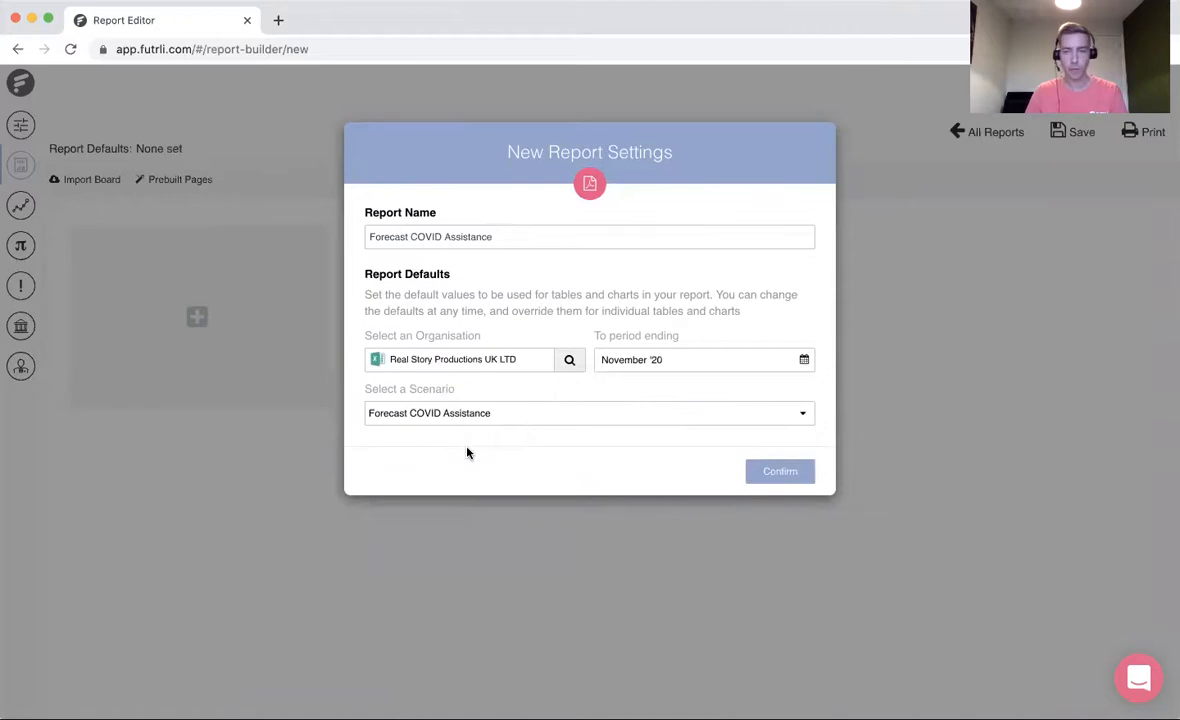
click(655, 364)
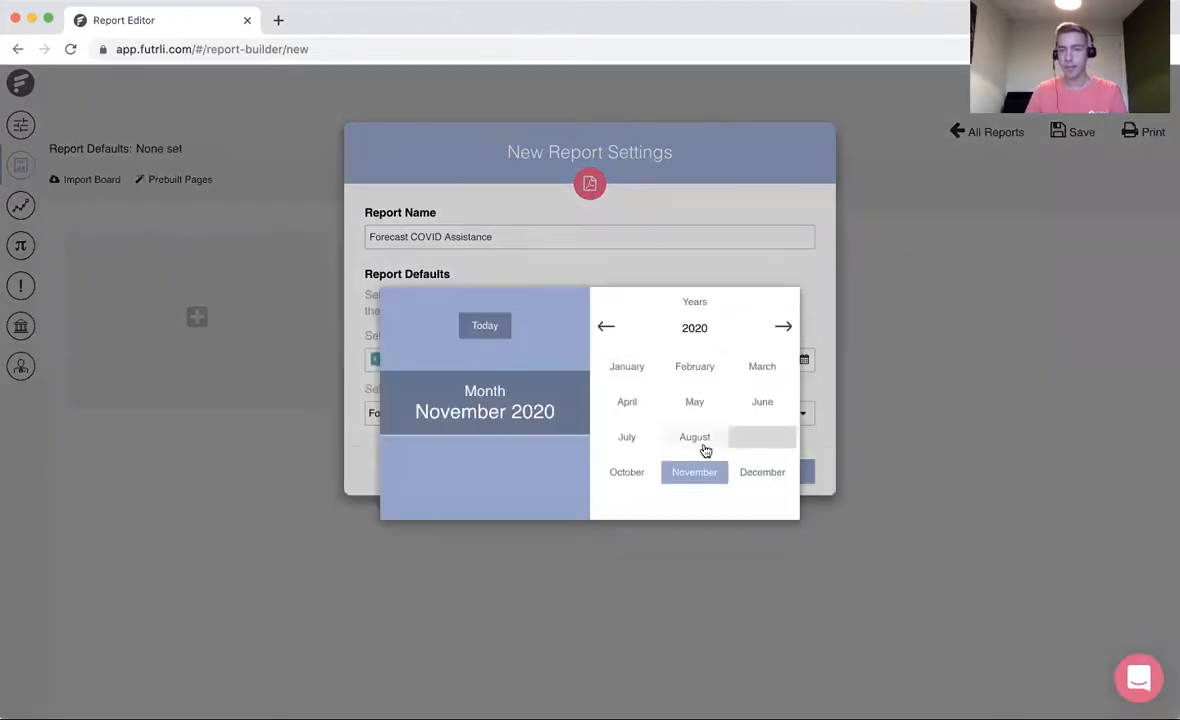
click(634, 476)
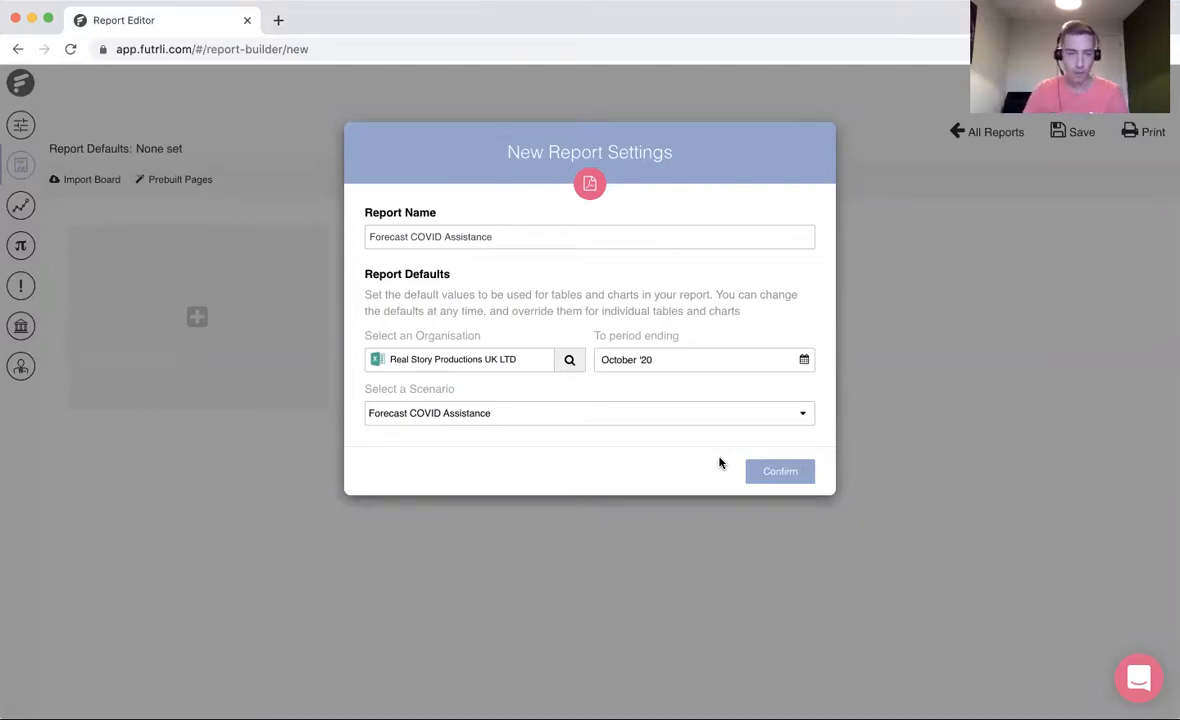
click(582, 412)
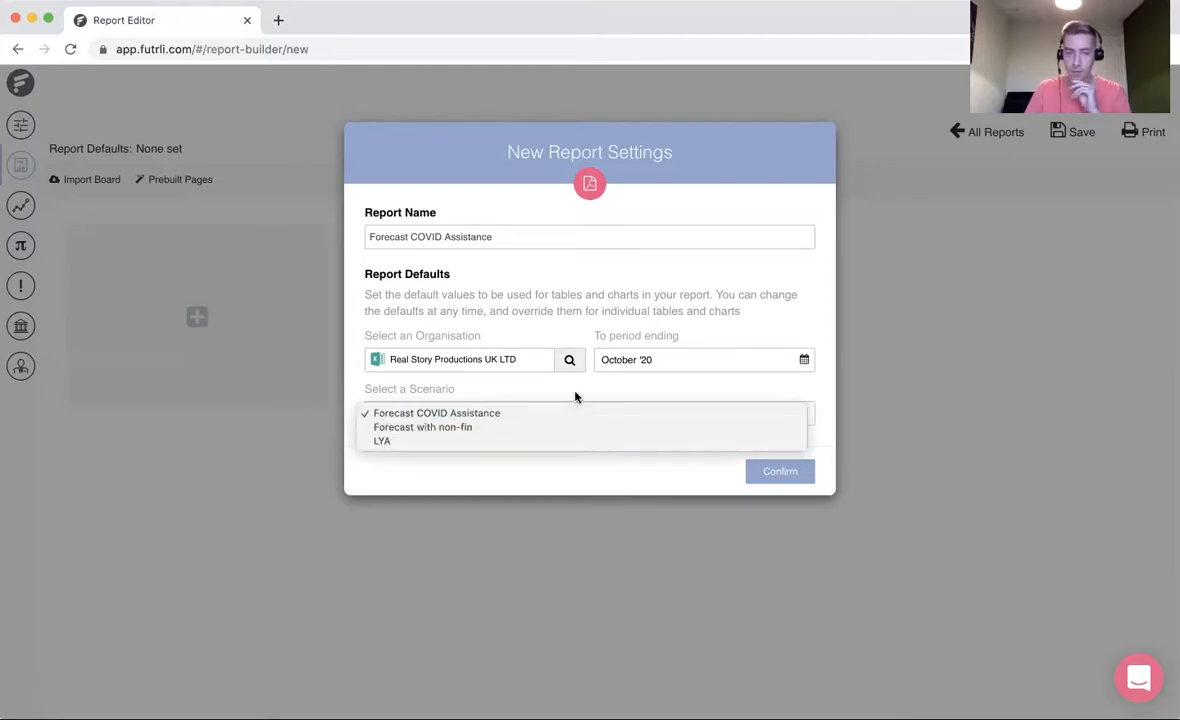
click(576, 397)
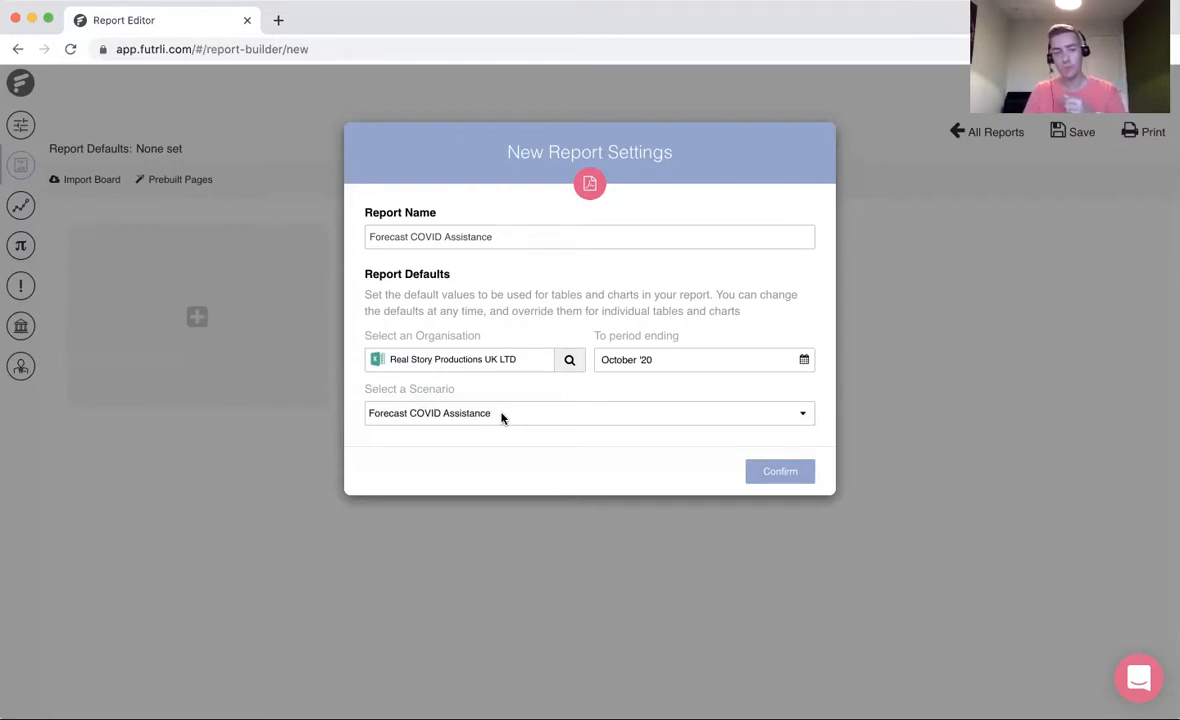
click(803, 469)
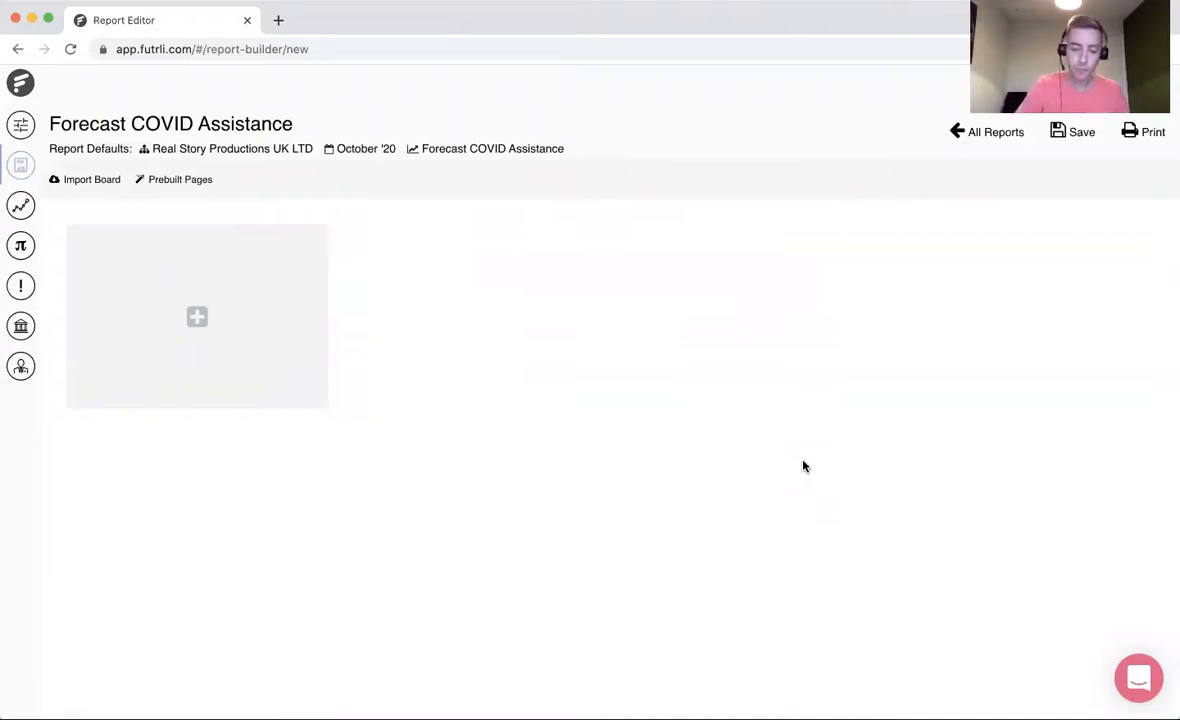
- Add a new page to the report and fill its wide lower section with the prebuilt Profit & Loss template
click(195, 351)
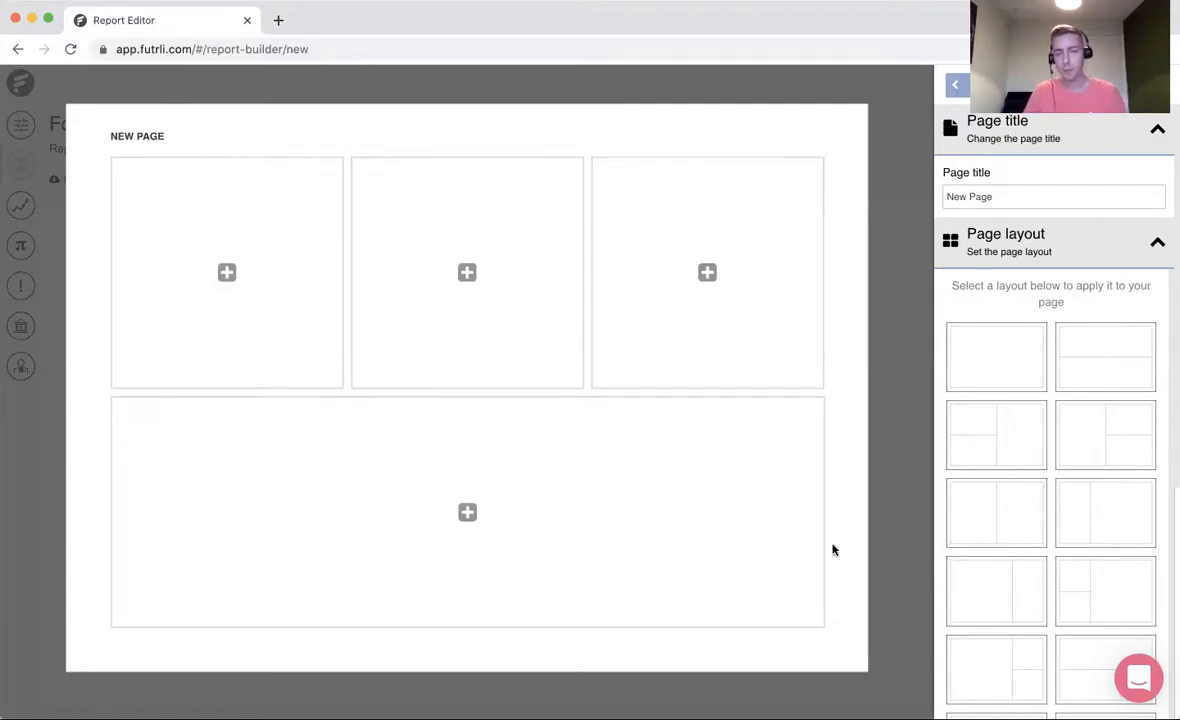
mouse_move(564, 512)
click(467, 492)
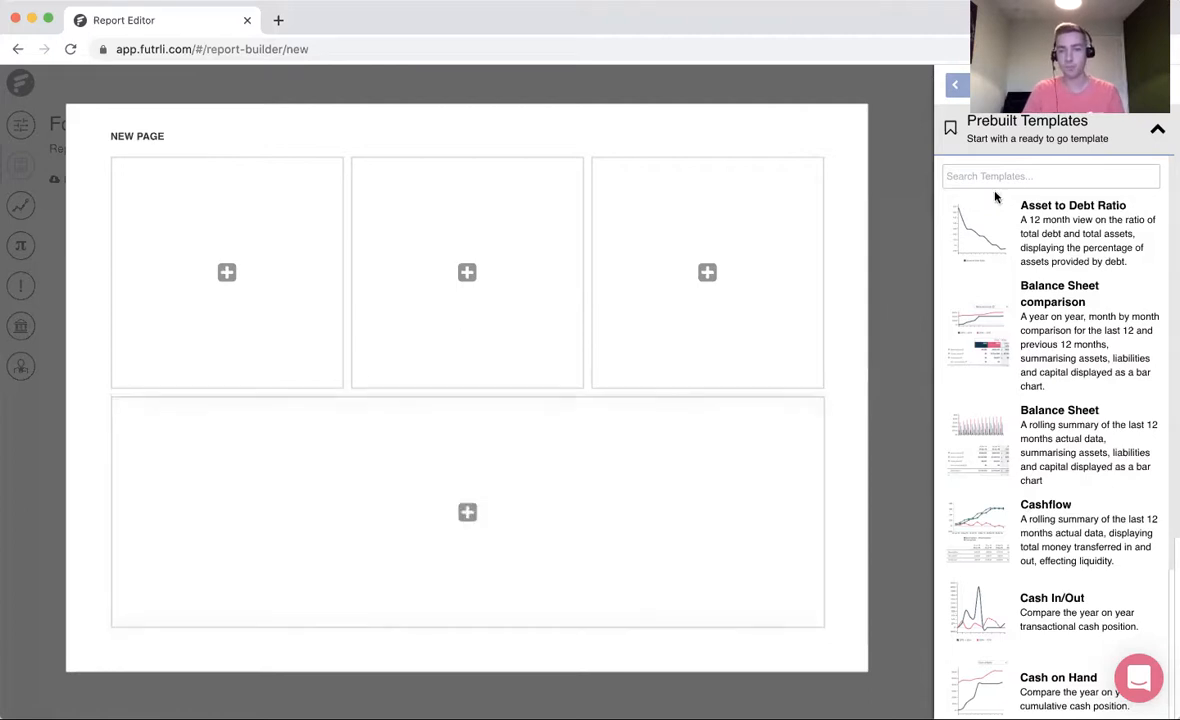
text(profit)
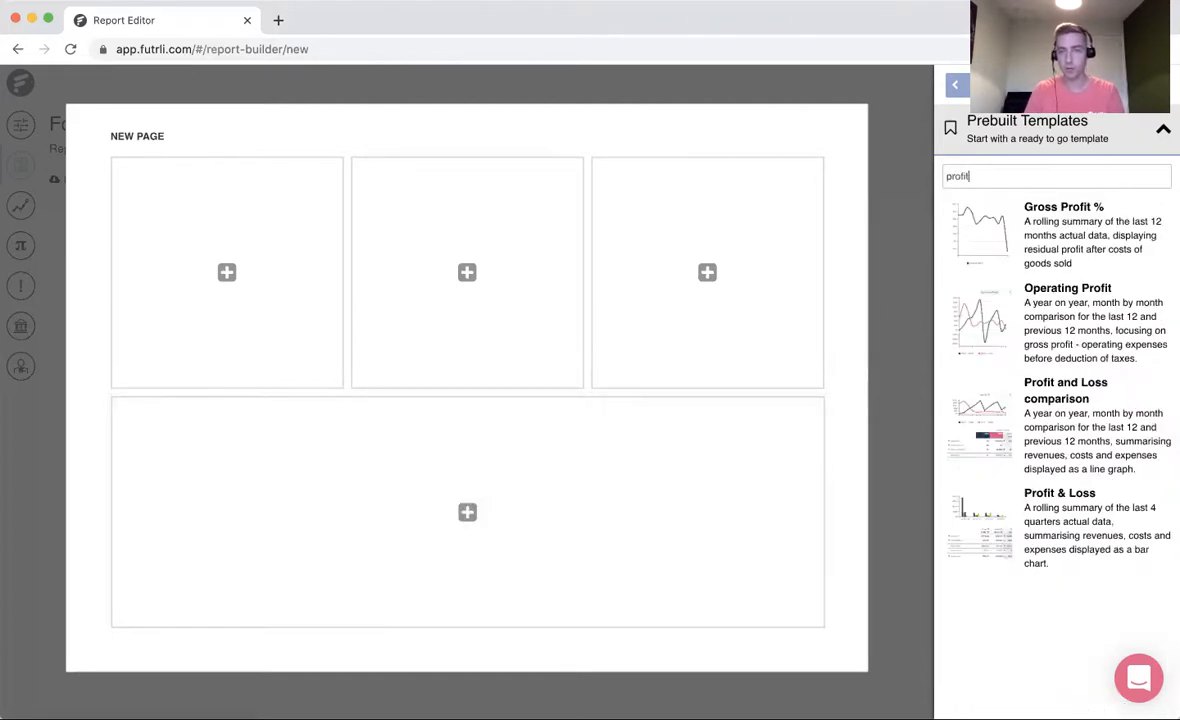
click(1071, 521)
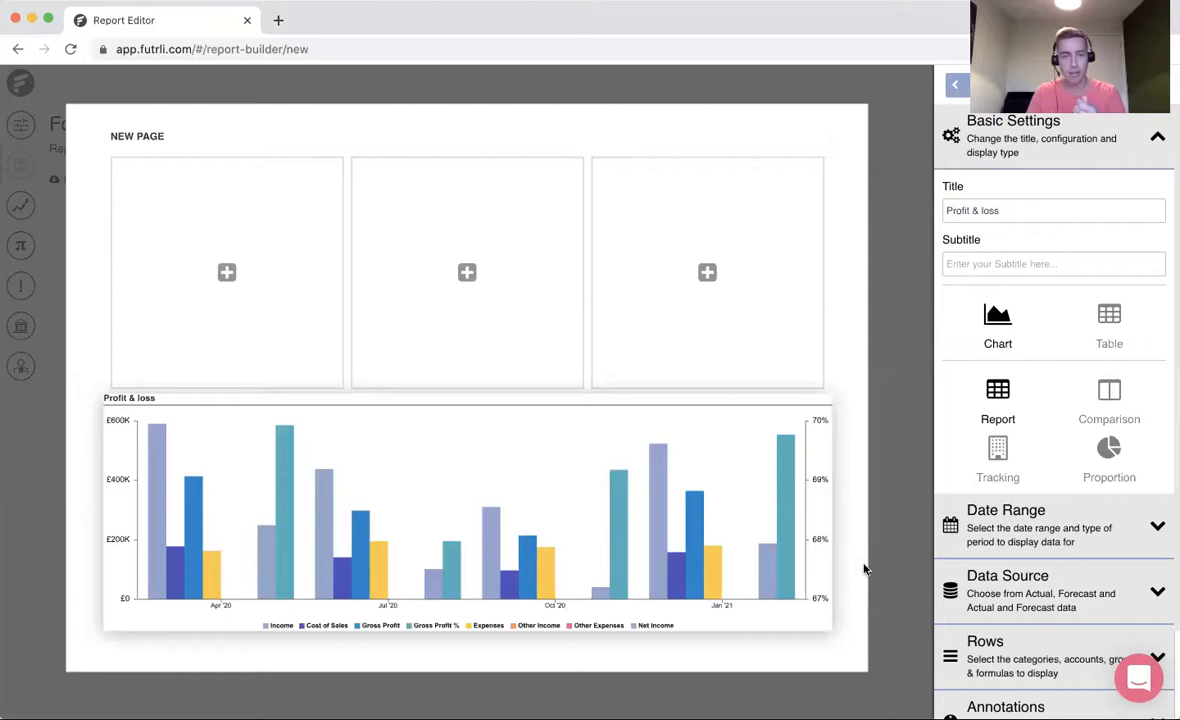
- Display the Profit & loss item as a table and remove its Period Variance columns
click(1110, 326)
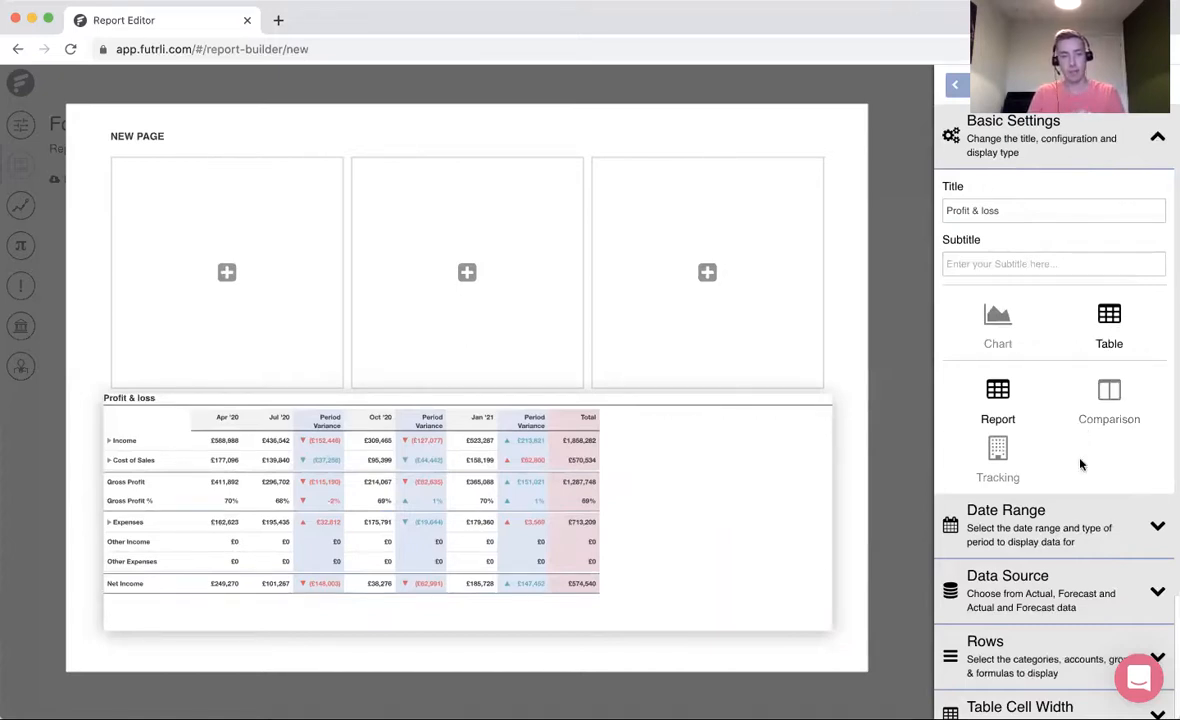
scroll(1119, 555, down, 1)
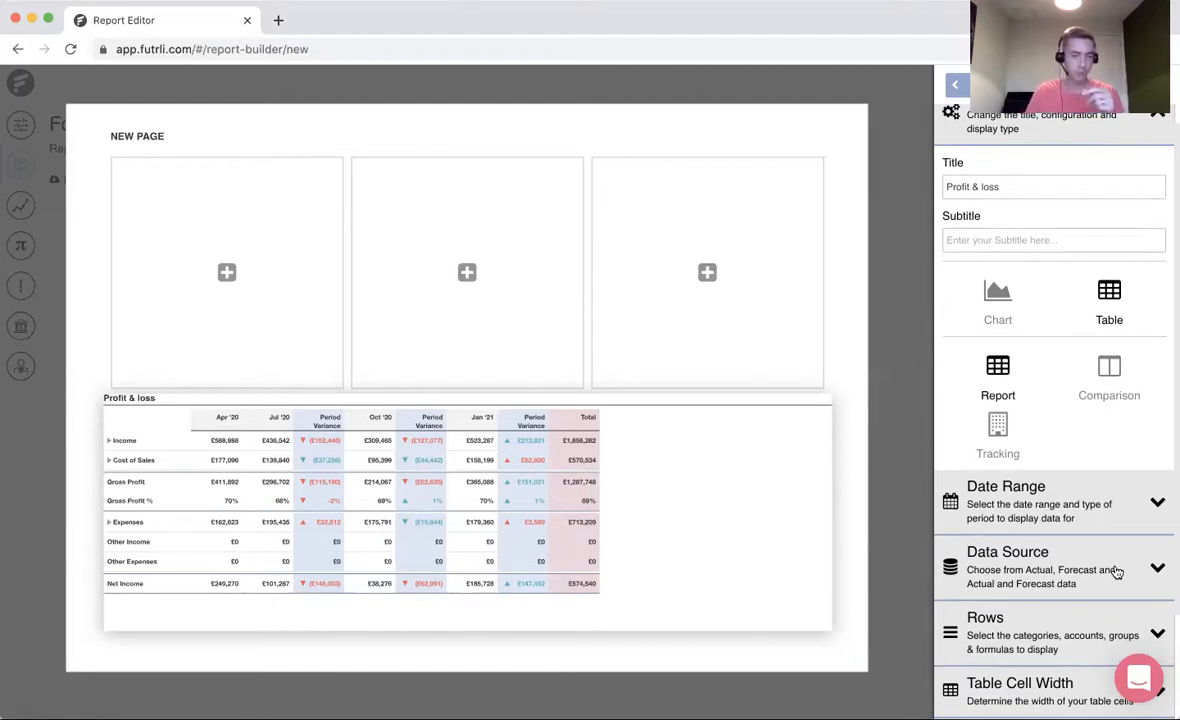
scroll(1117, 571, down, 3)
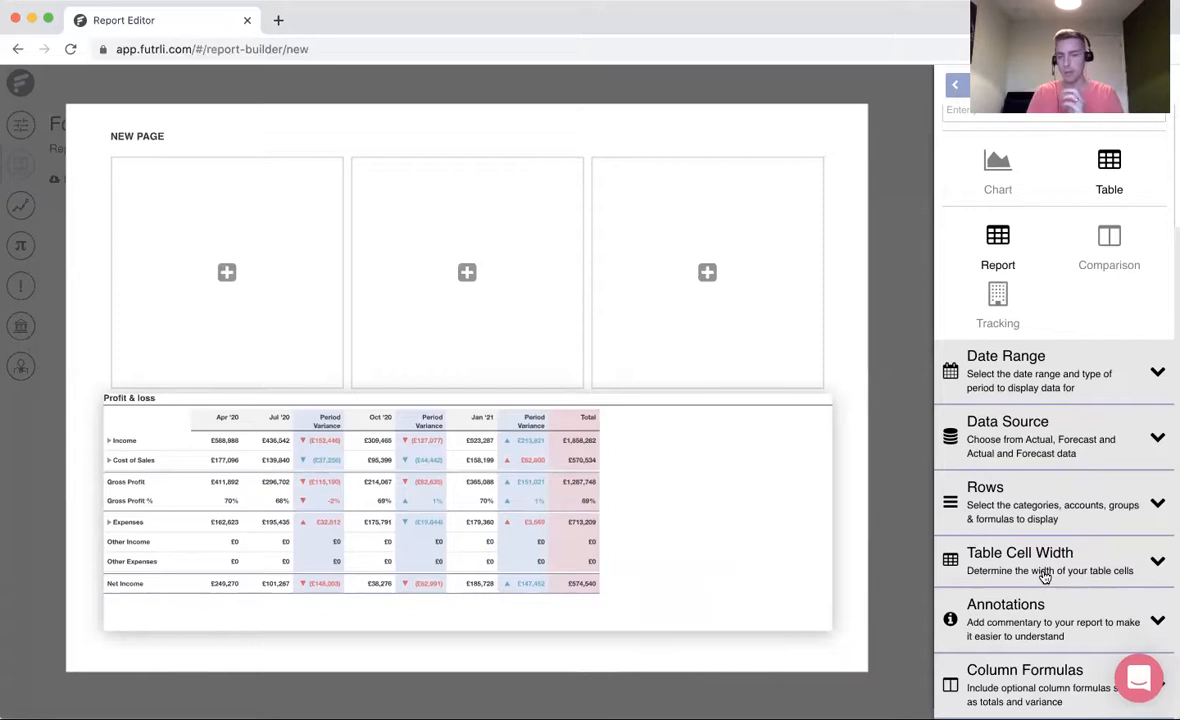
click(1025, 683)
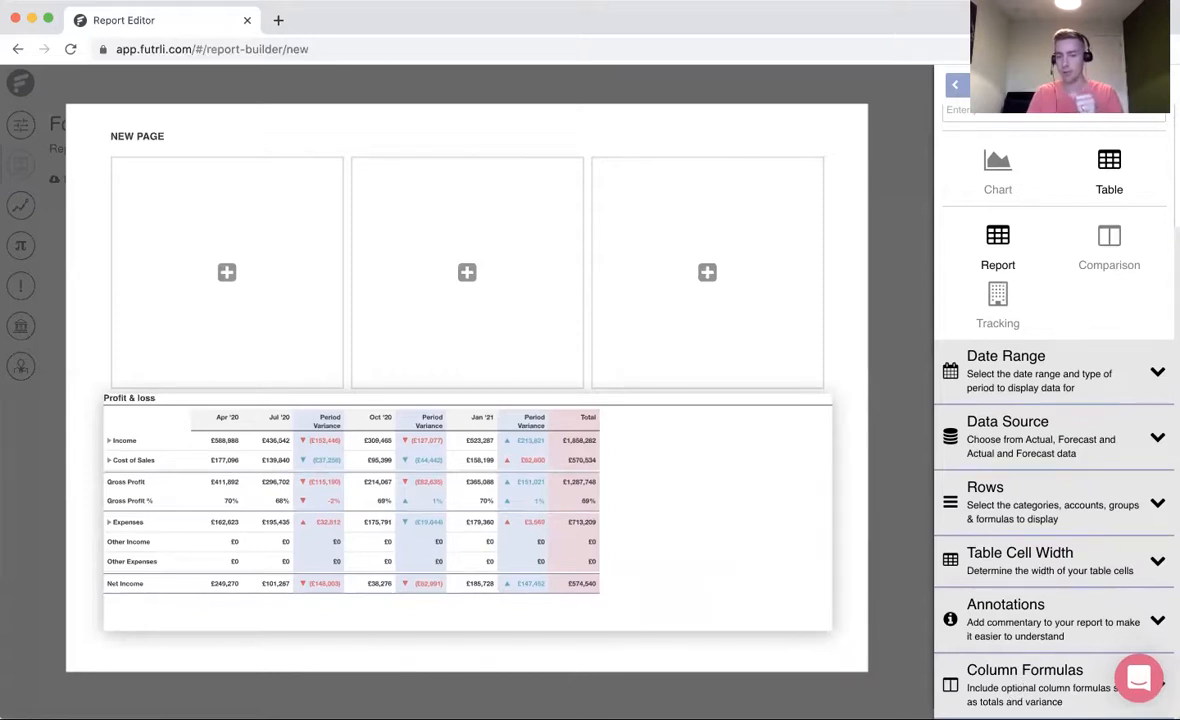
click(951, 664)
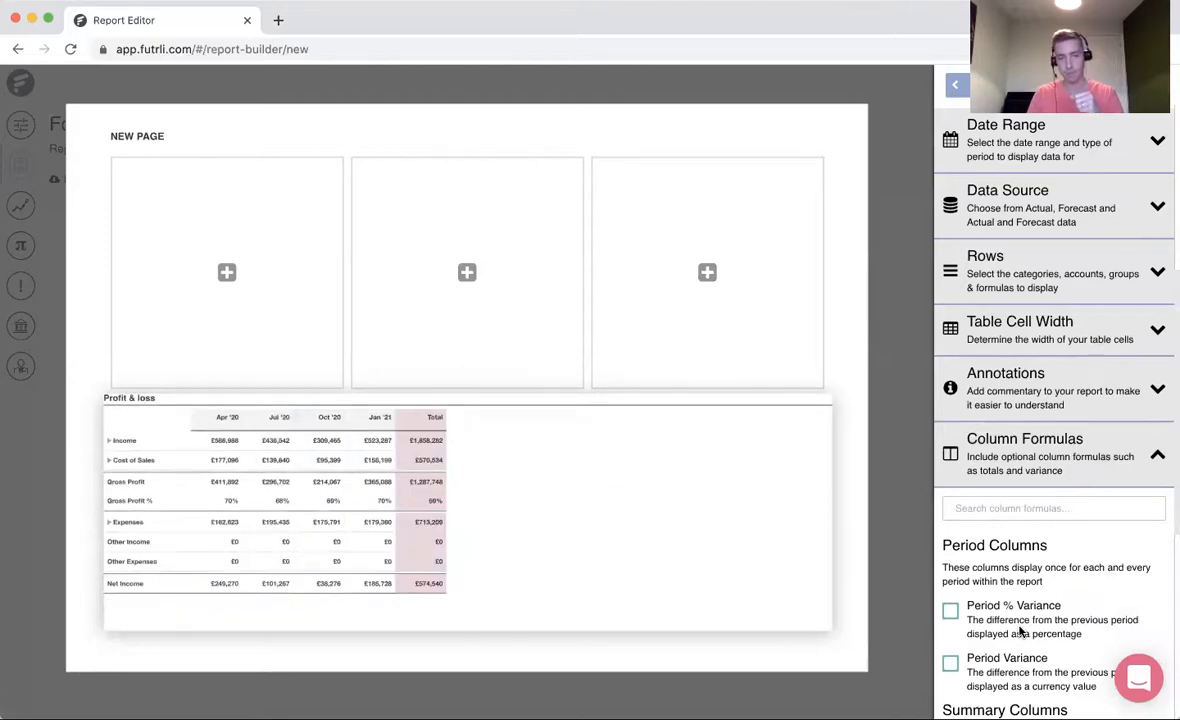
- Set the Profit & loss table's date range to the default date including the following 11 months
scroll(1013, 432, up, 5)
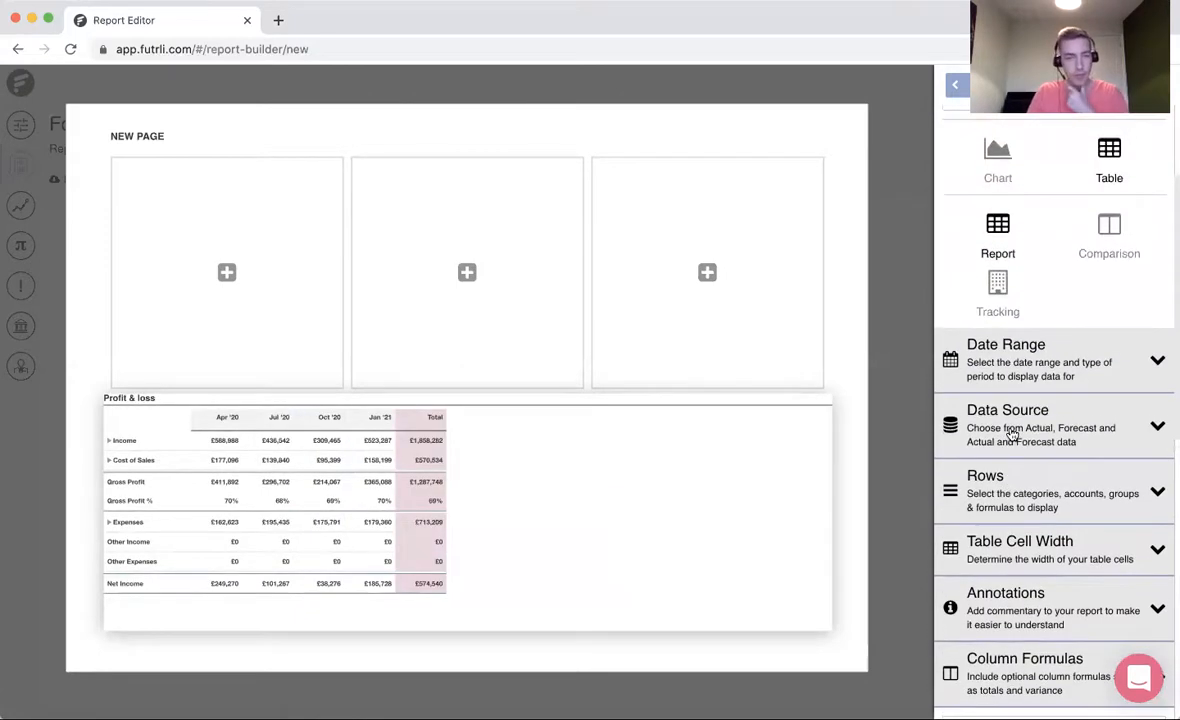
click(1015, 371)
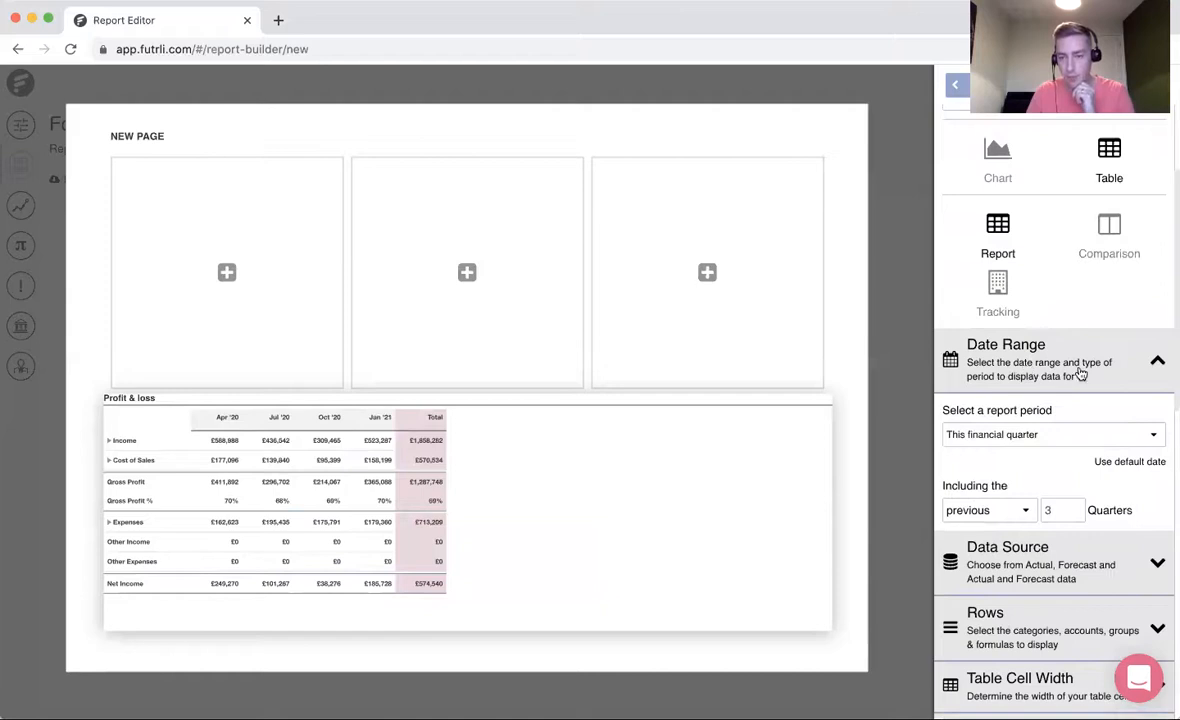
click(1142, 463)
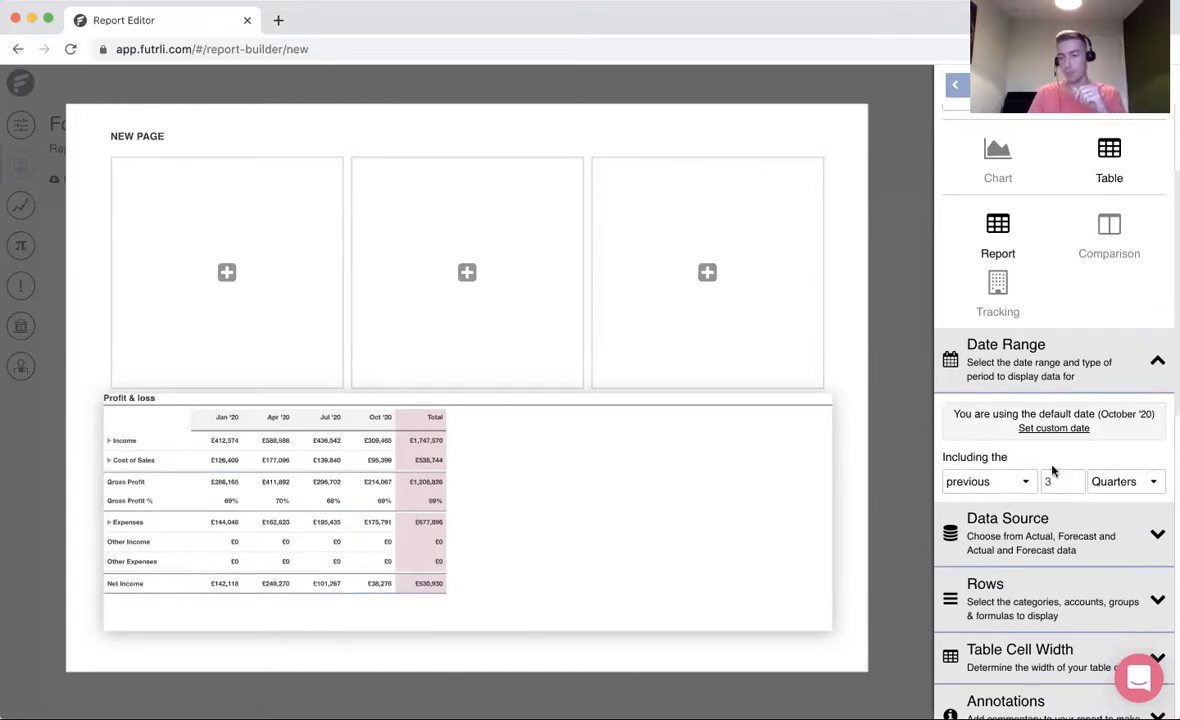
click(1023, 485)
click(1000, 494)
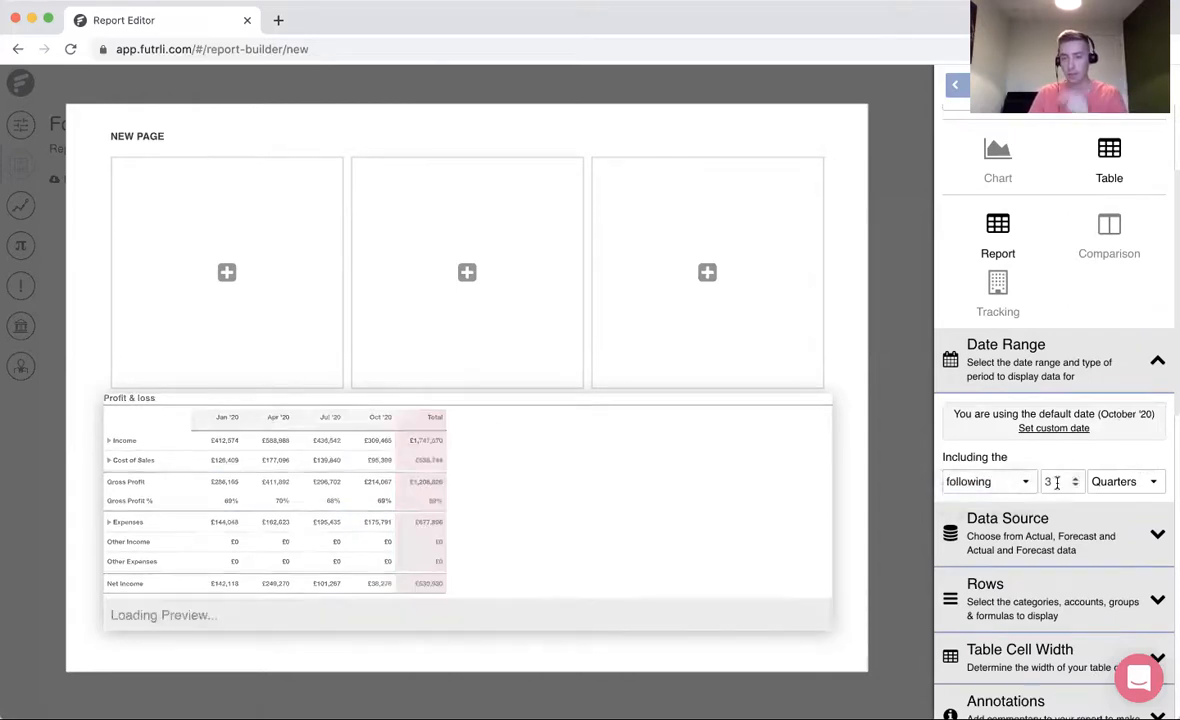
drag(1055, 482, 1015, 484)
text(11)
click(1122, 484)
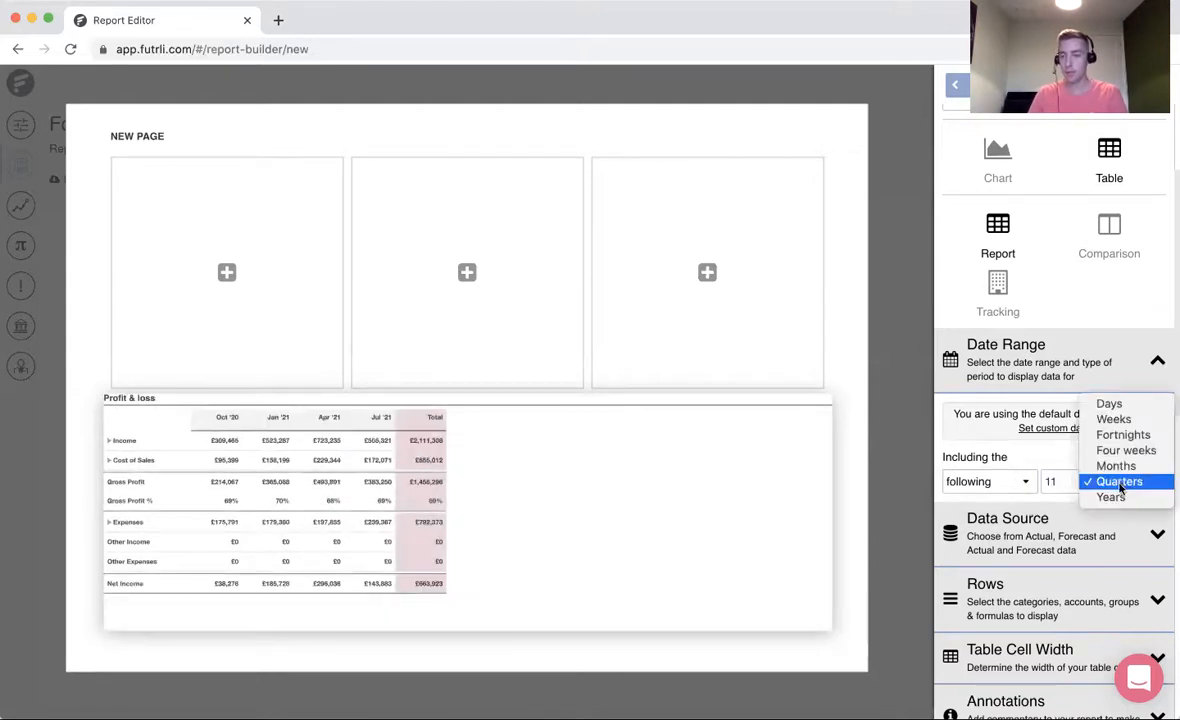
click(1117, 466)
- Set the table's data source to Forecast and Actual Data, keeping the default Forecast COVID Assistance scenario
click(1048, 540)
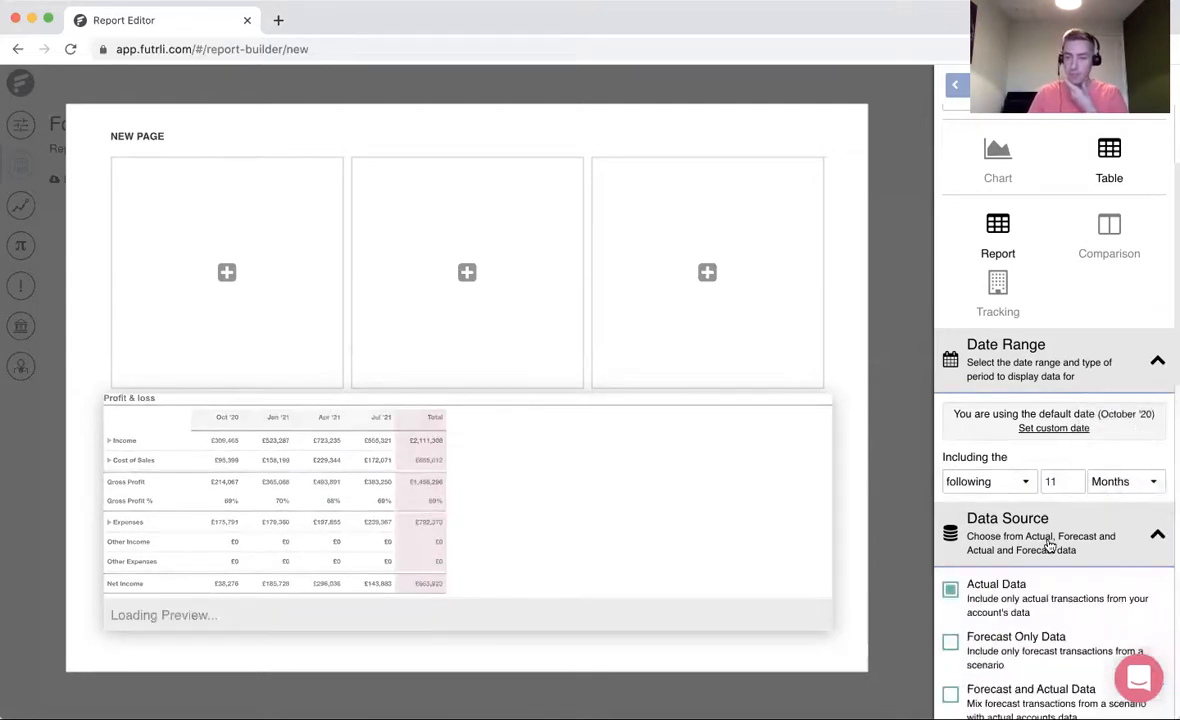
click(1035, 613)
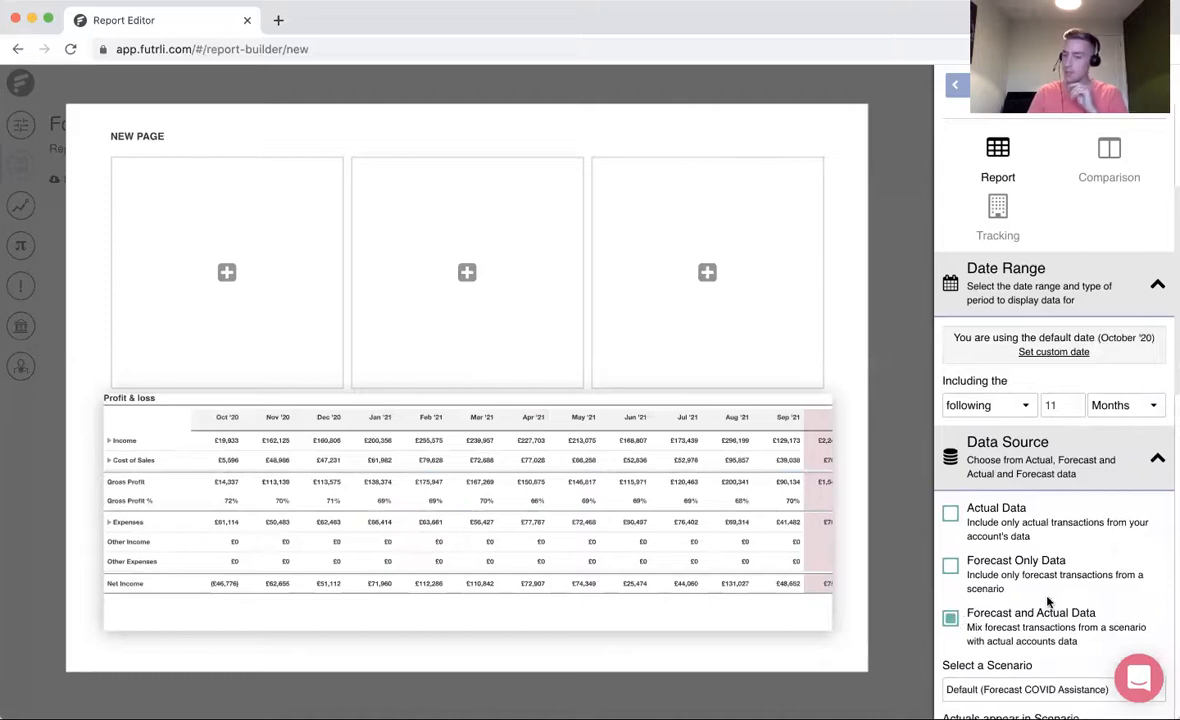
scroll(1048, 601, down, 2)
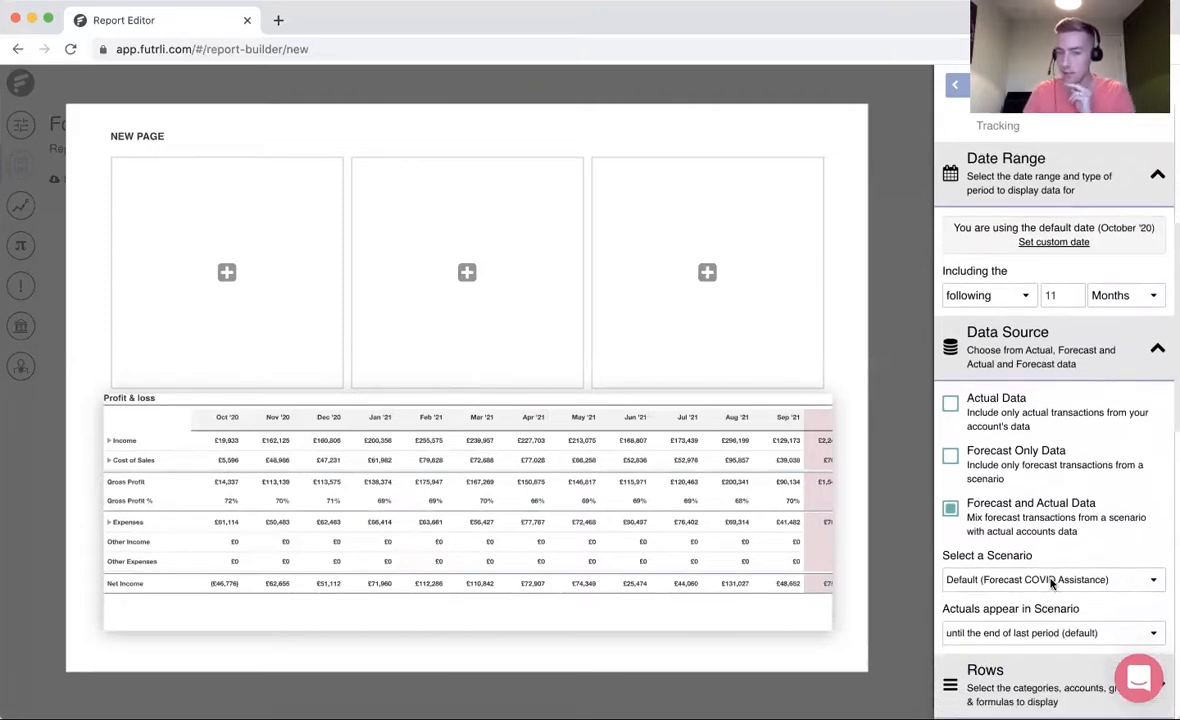
click(1052, 582)
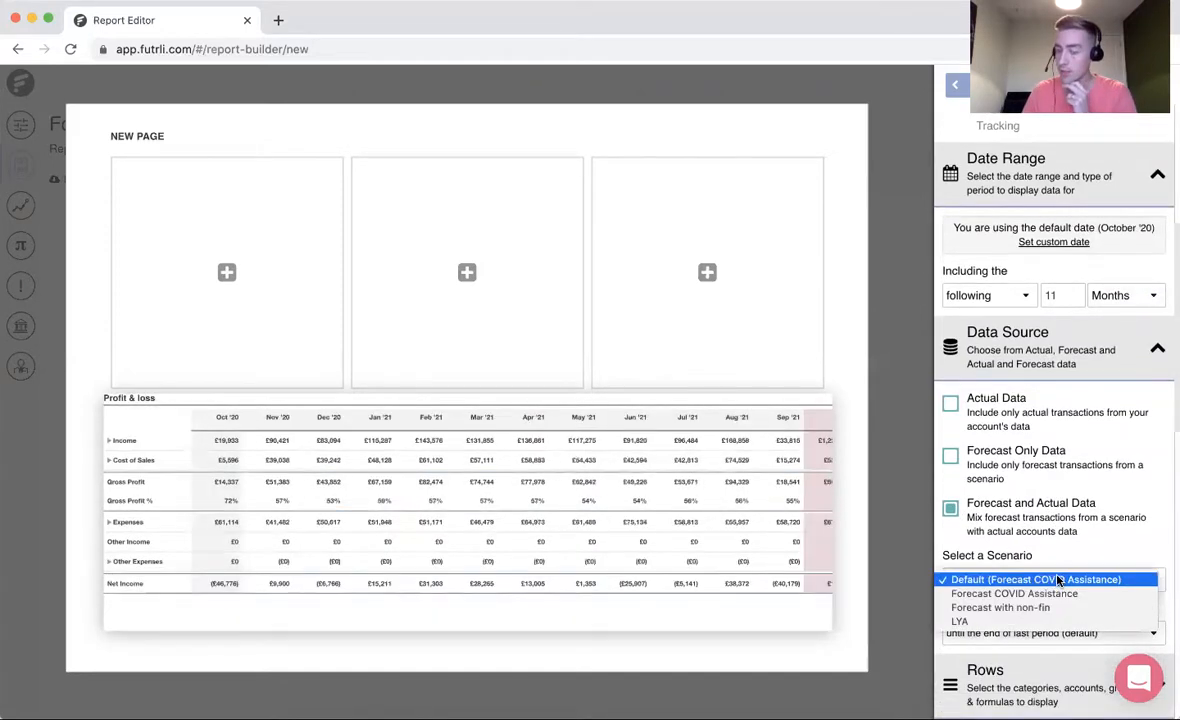
click(1049, 564)
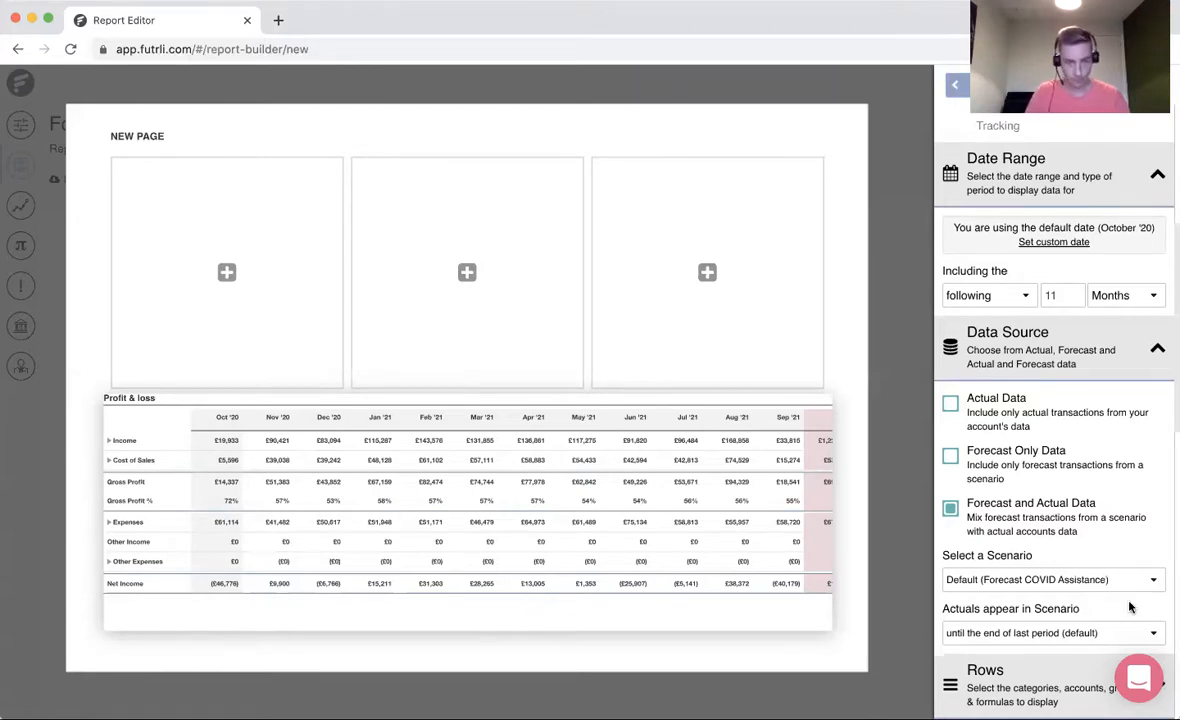
- Narrow the table's first column and data columns until the Total column fits, and return to the page settings
scroll(1130, 605, down, 2)
scroll(1130, 607, down, 2)
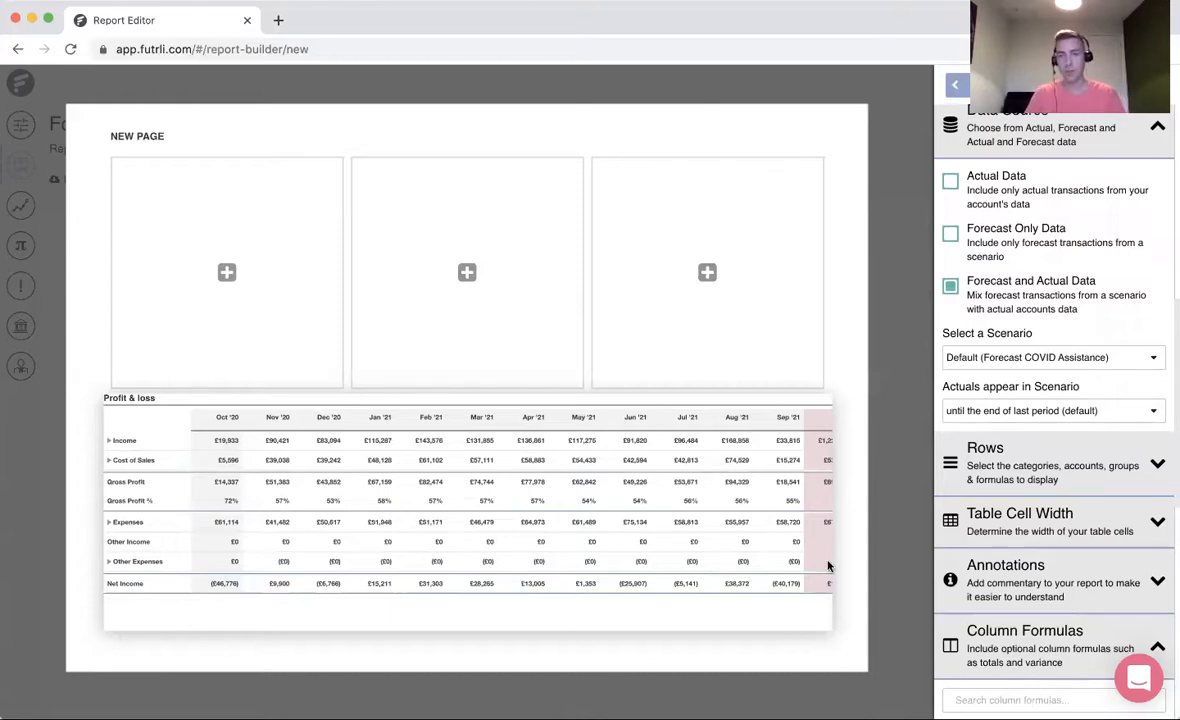
click(1010, 520)
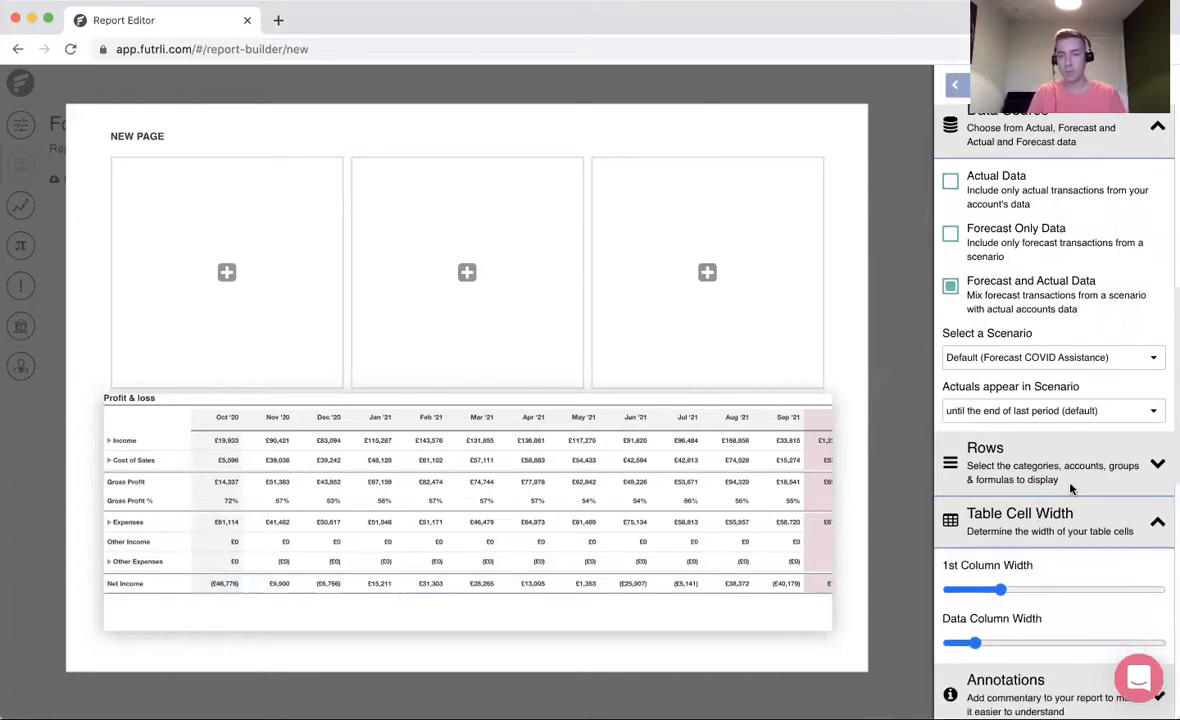
drag(1002, 590, 988, 592)
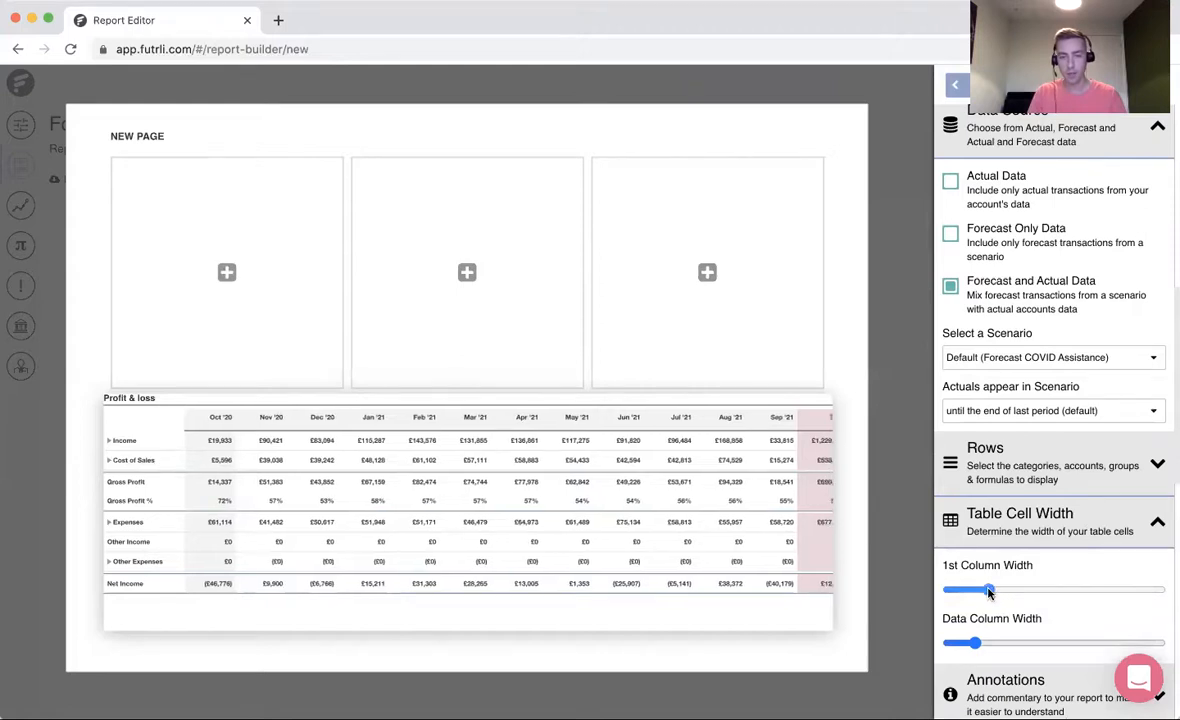
drag(975, 643, 971, 645)
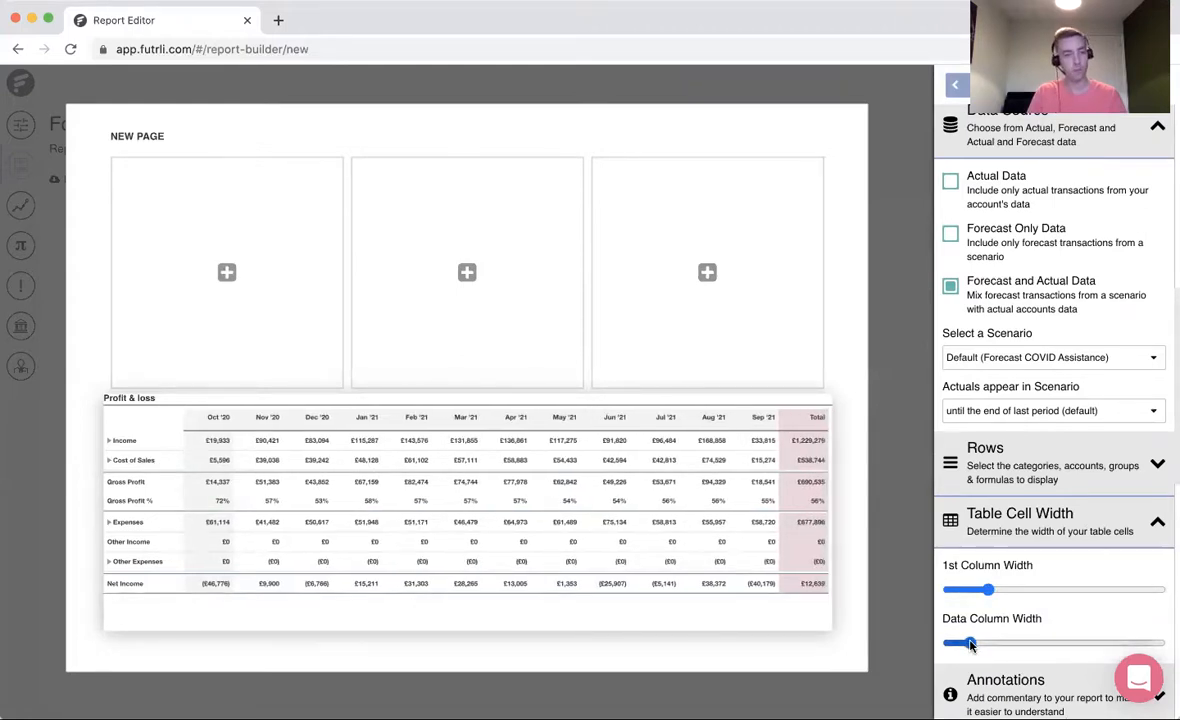
click(956, 86)
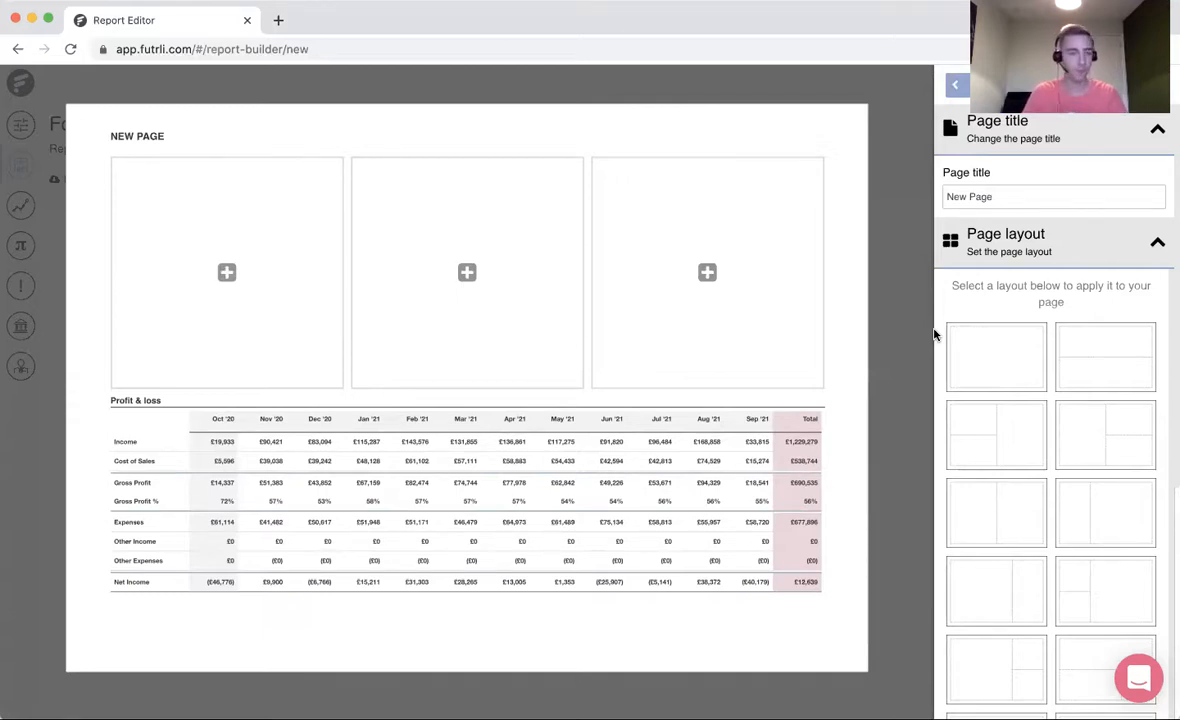
- Add a new chart to the first upper section of the page and title it Income Analysis
mouse_move(249, 261)
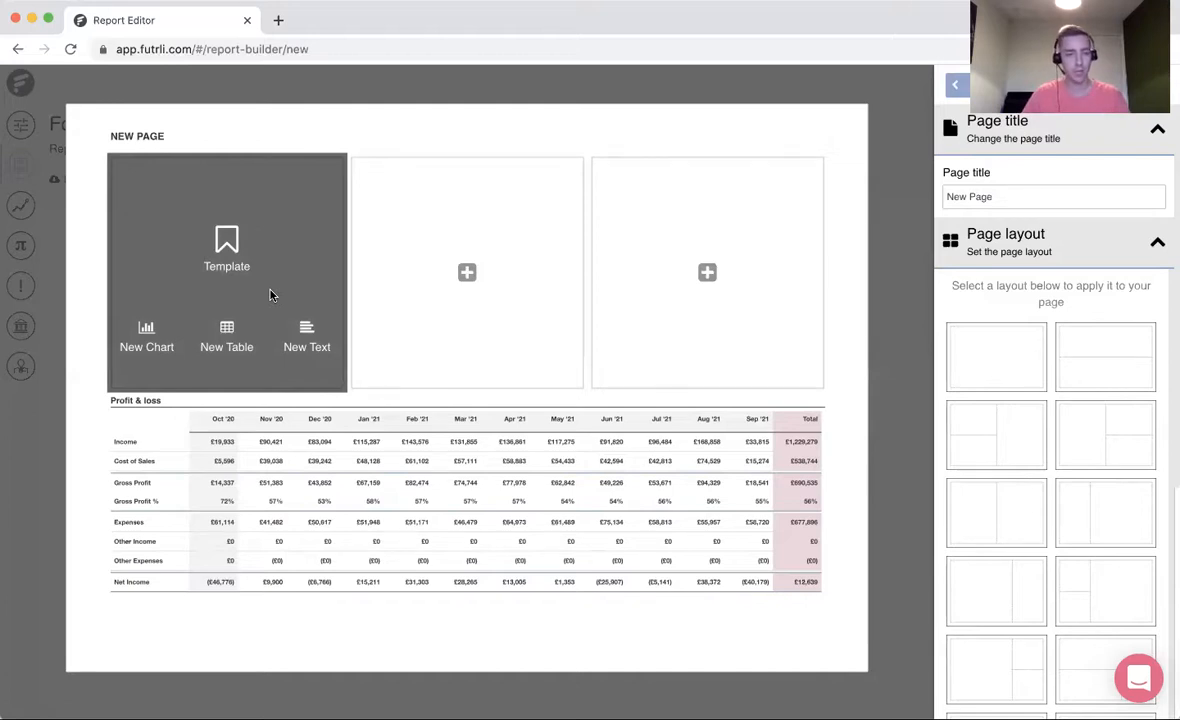
click(155, 344)
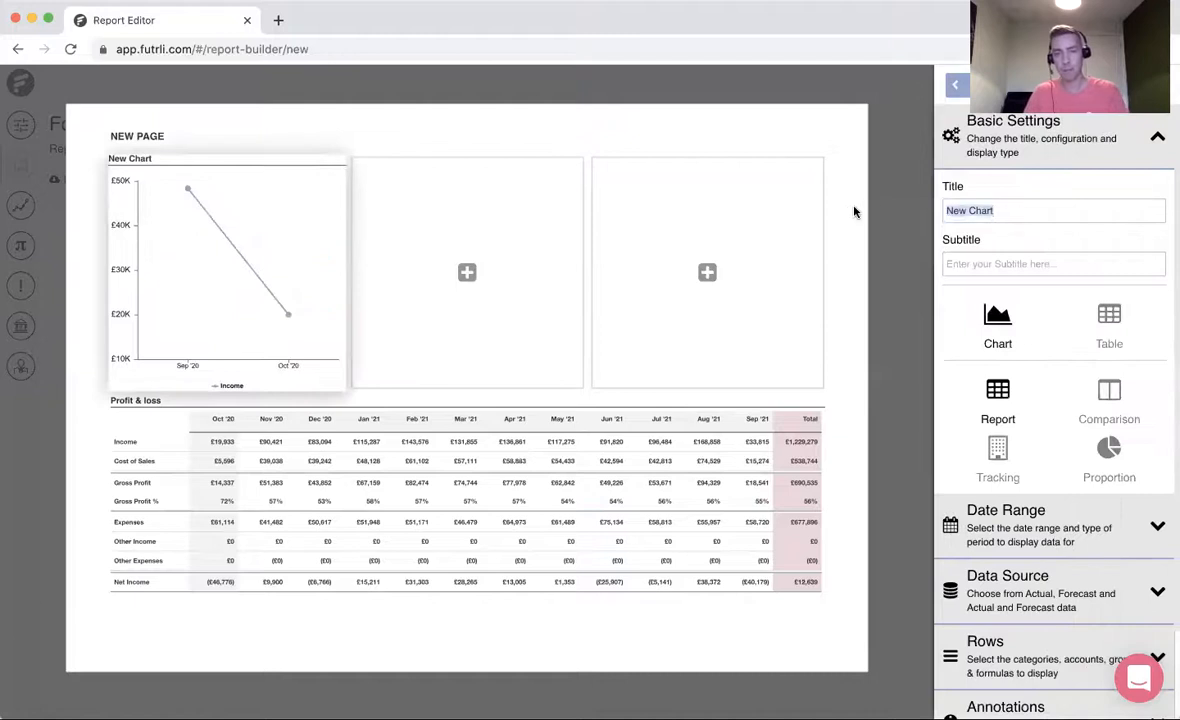
drag(1003, 211, 850, 211)
text(Income N)
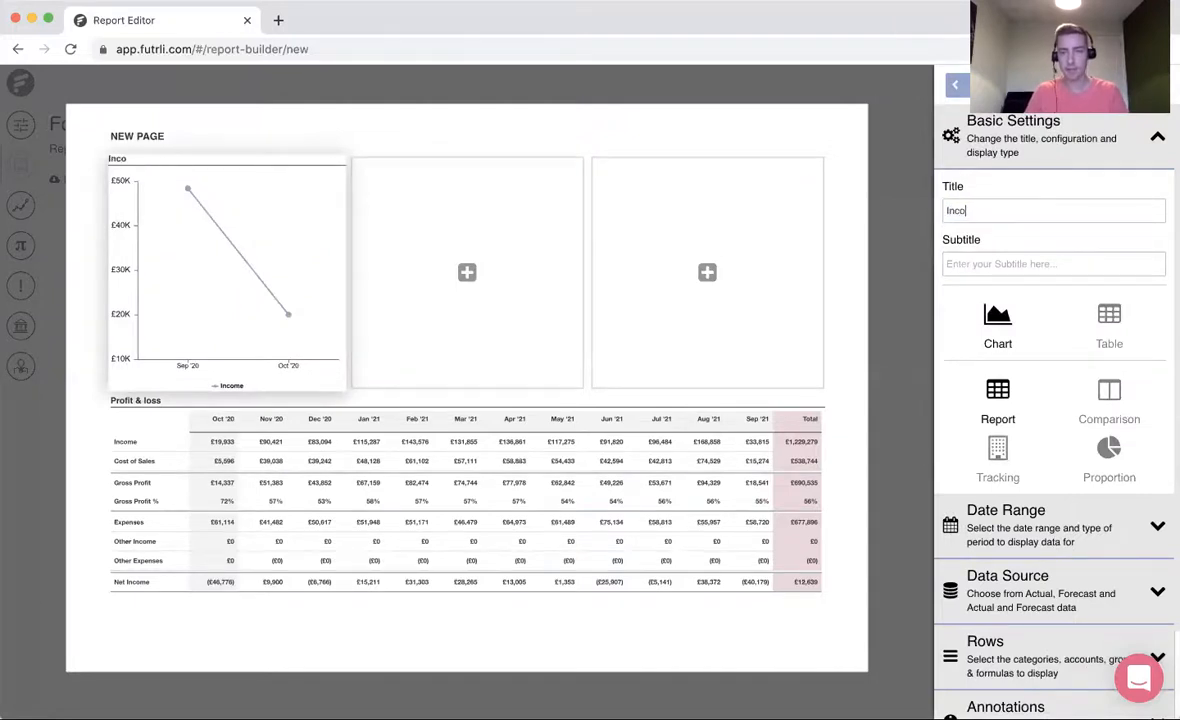
key(BackSpace)
text(Analysis)
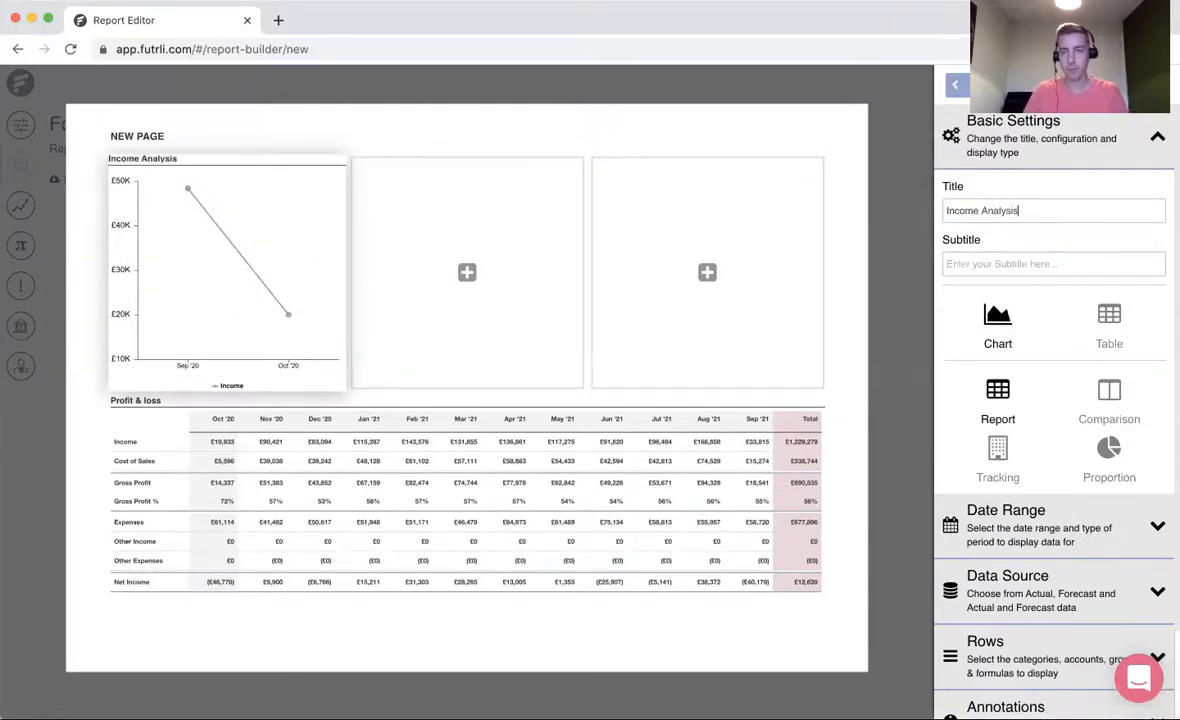
- Set the Income Analysis chart's data source to Forecast and Actual Data
click(1068, 535)
scroll(1068, 537, down, 1)
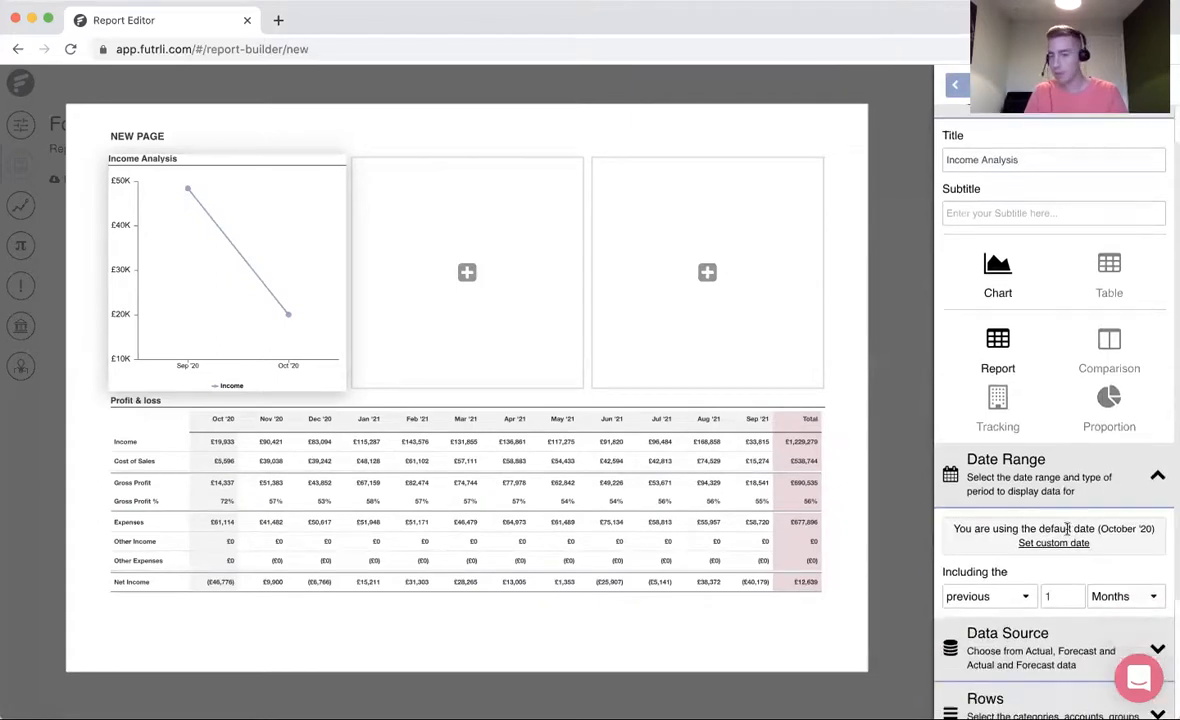
scroll(1048, 633, down, 1)
scroll(1048, 633, down, 1)
click(1013, 595)
scroll(1013, 593, down, 3)
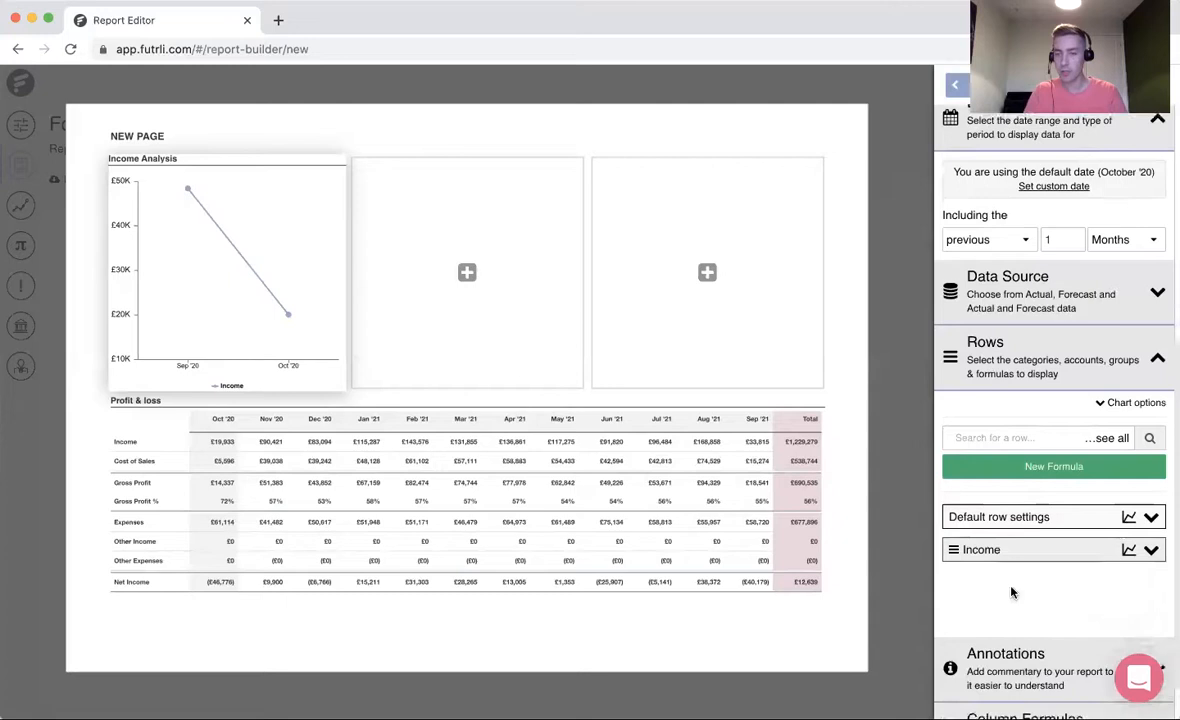
click(1033, 298)
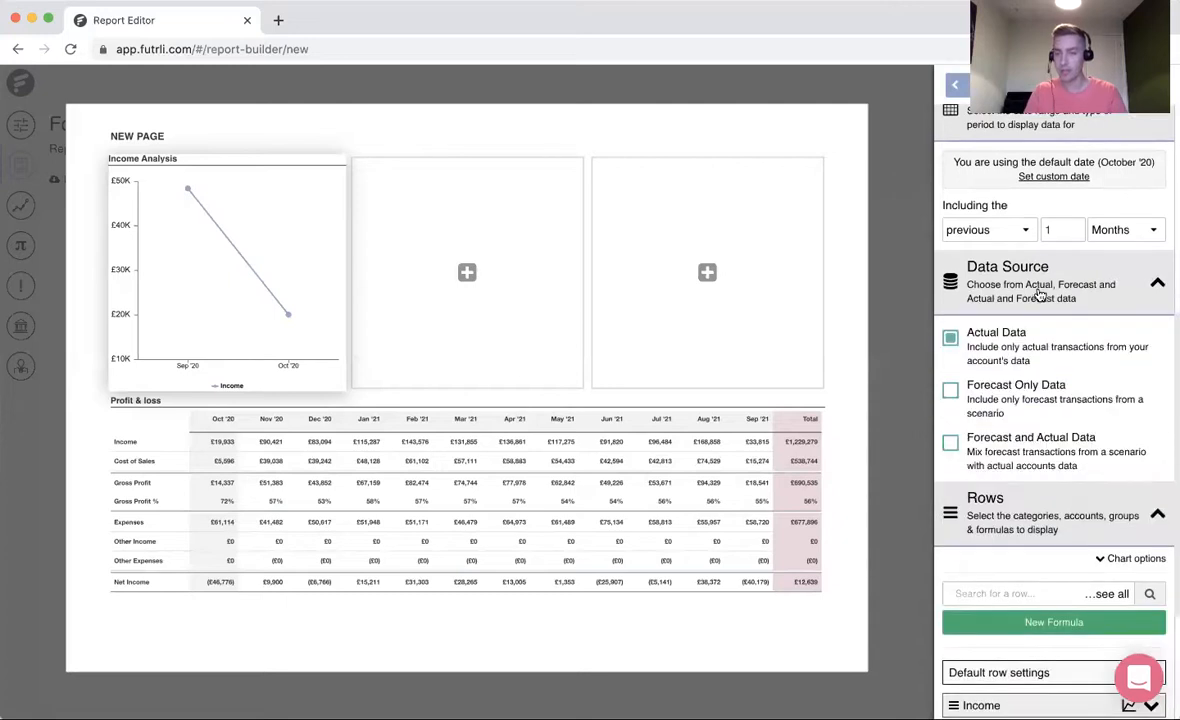
click(950, 444)
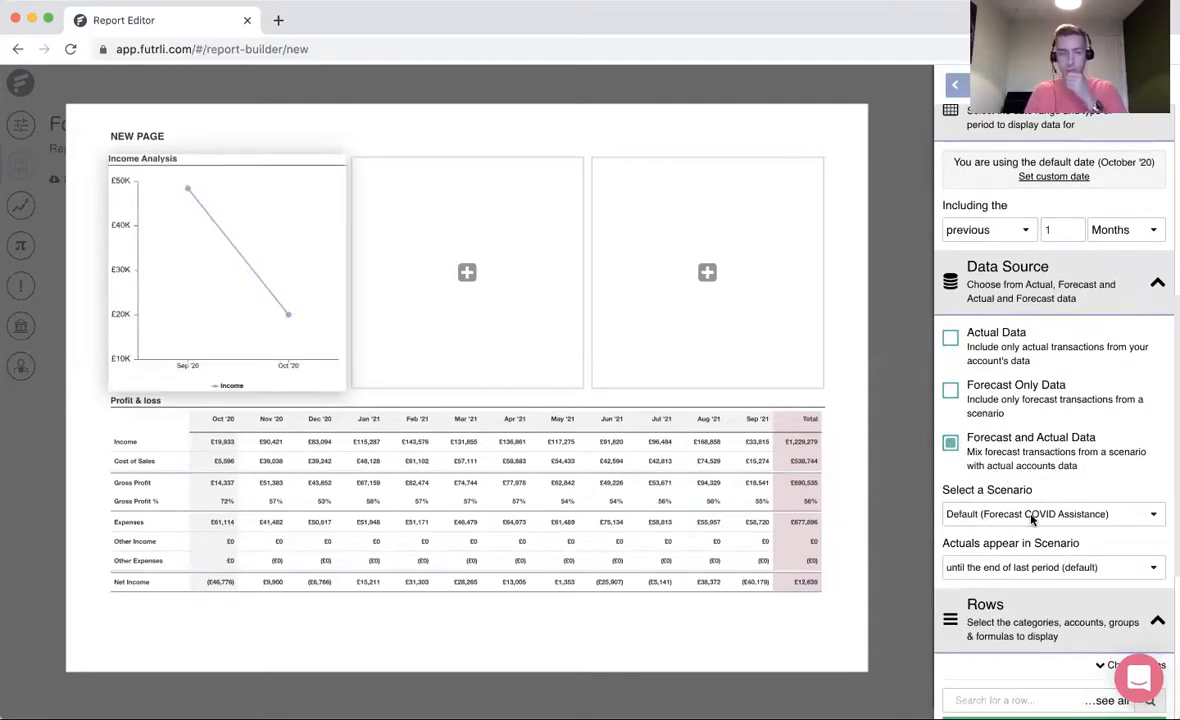
- Set the Income Analysis chart's date range to include the following 11 months
scroll(1056, 432, up, 2)
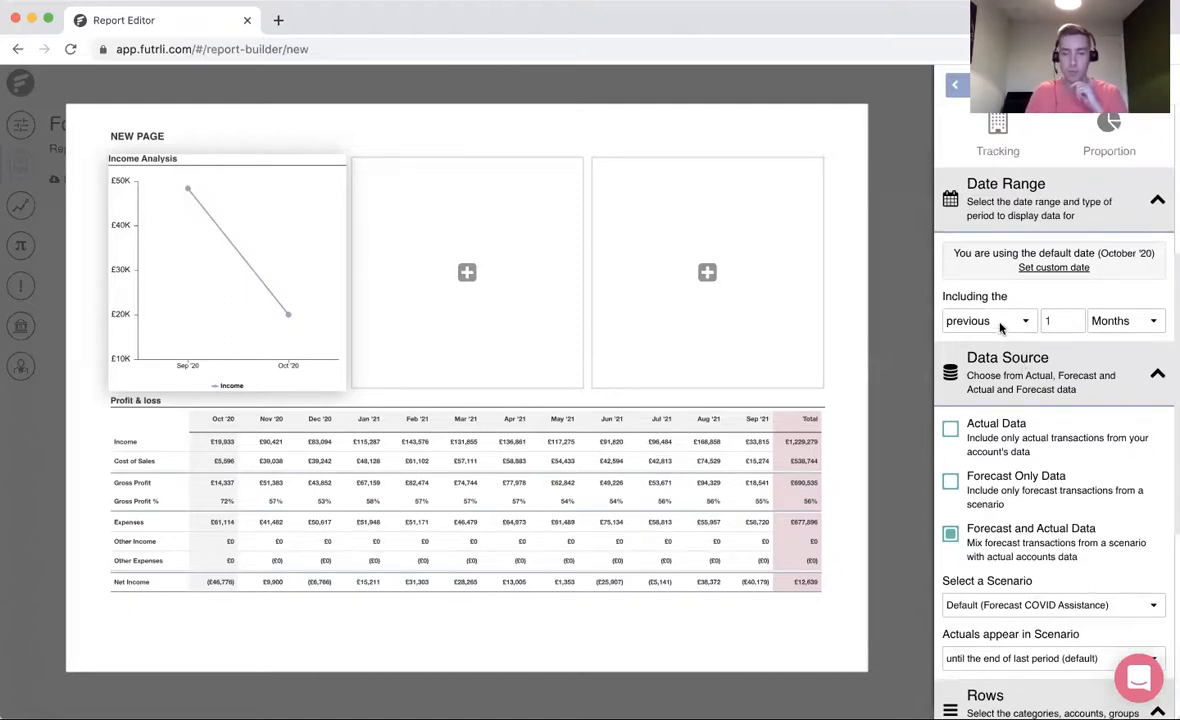
click(1000, 322)
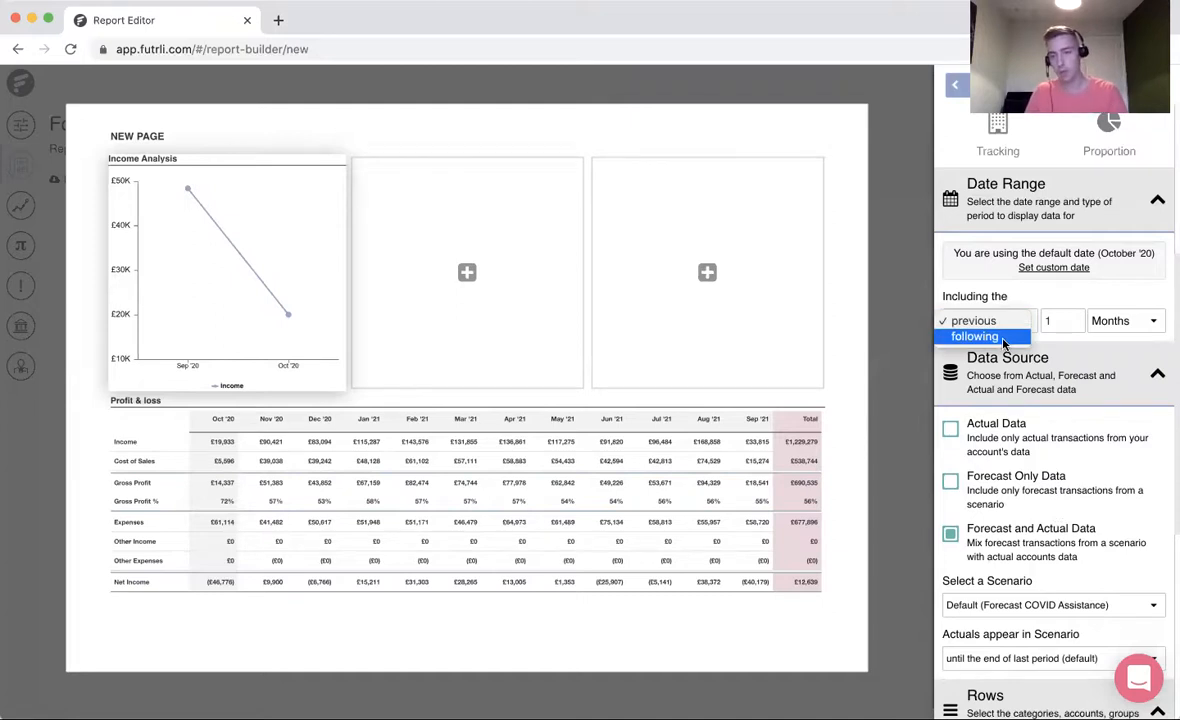
click(1000, 337)
click(1060, 321)
text(1)
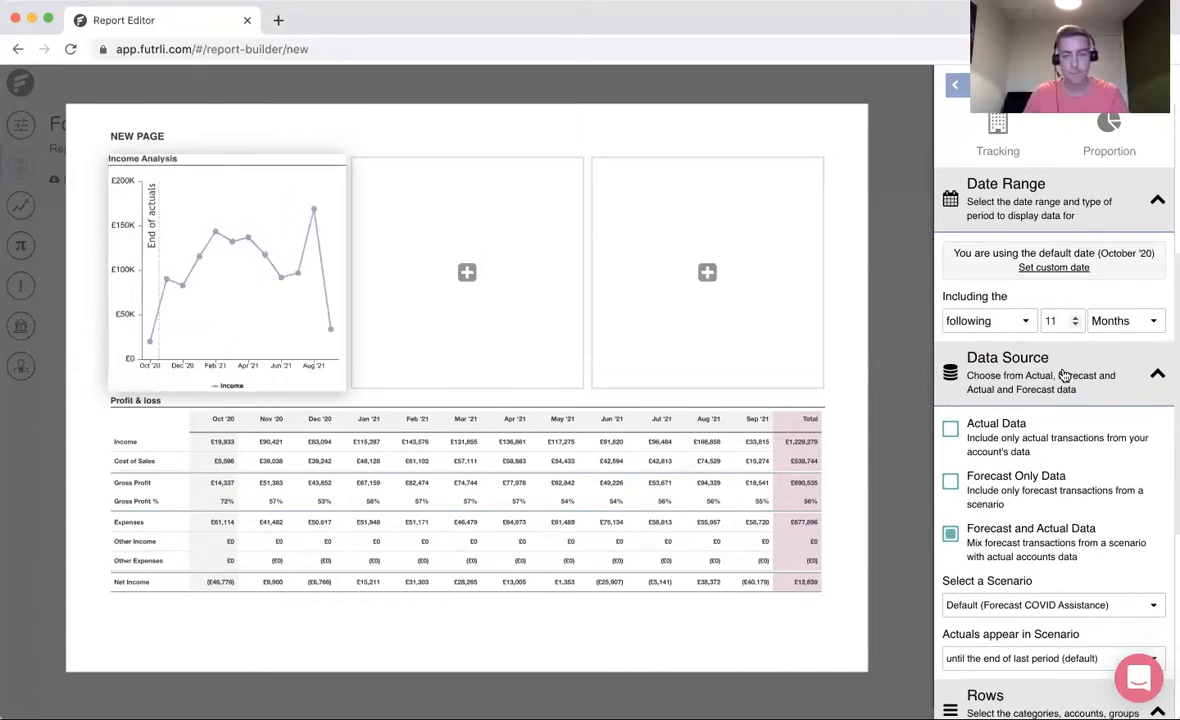
- Change the Income row of the Income Analysis chart to the Spline chart type
scroll(1065, 375, down, 6)
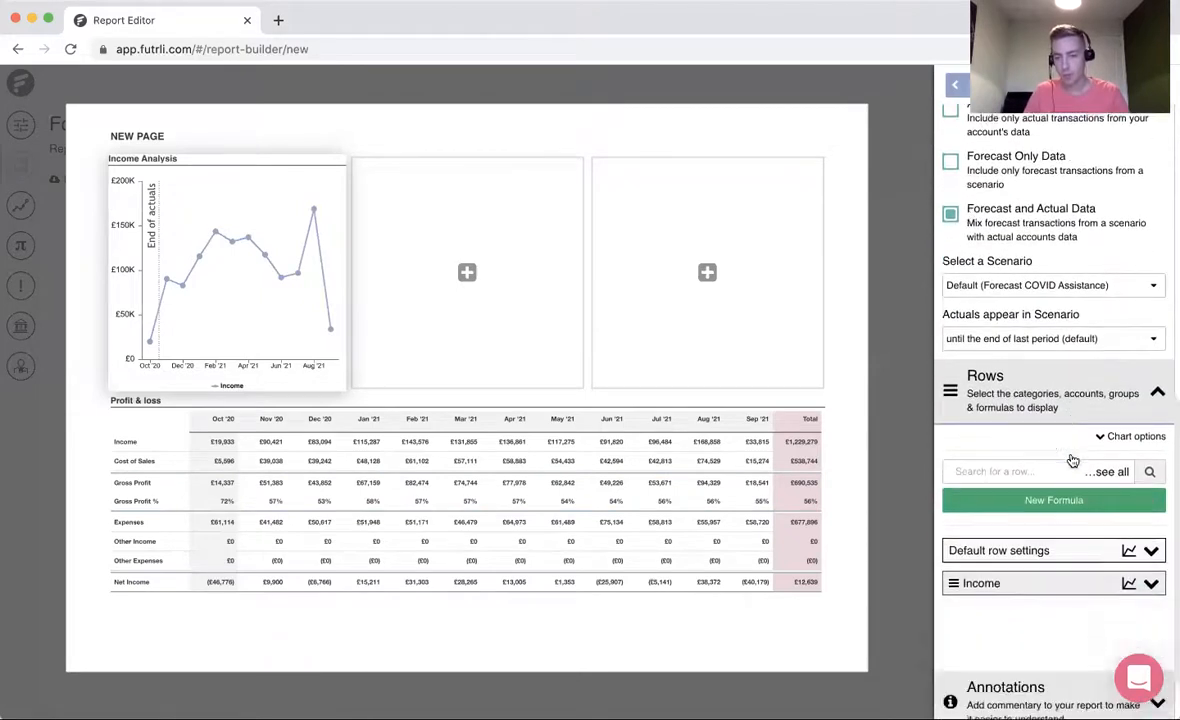
scroll(1040, 490, down, 1)
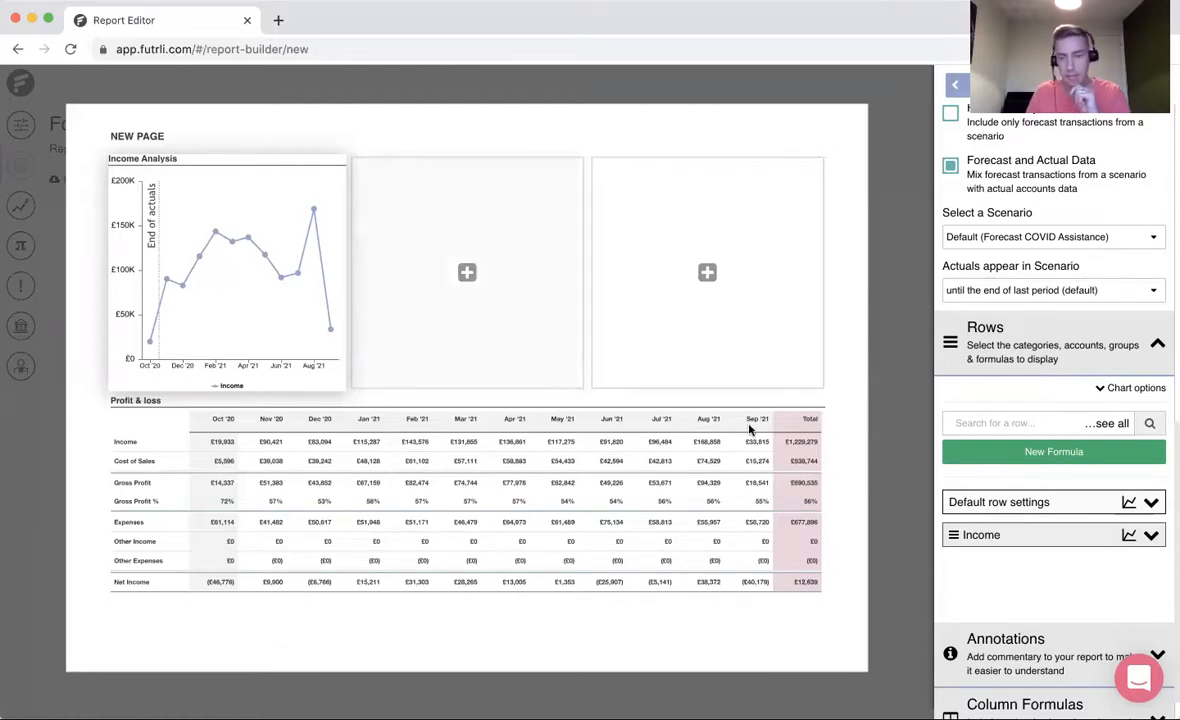
click(1128, 538)
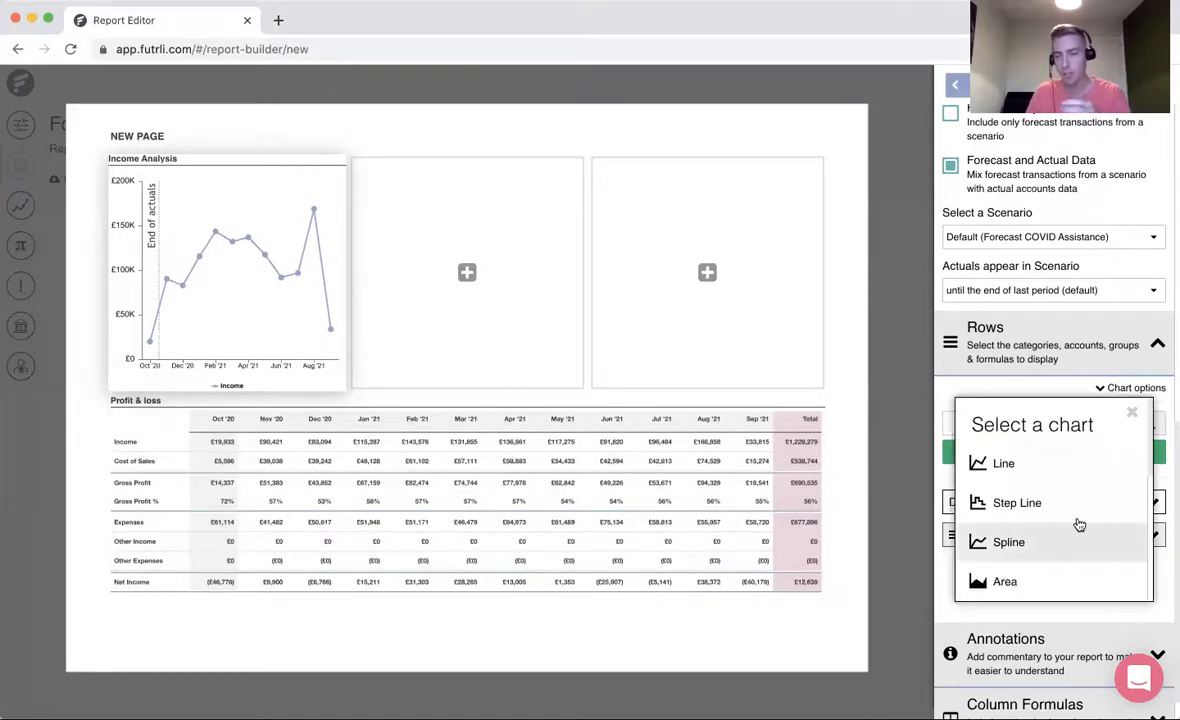
click(1074, 542)
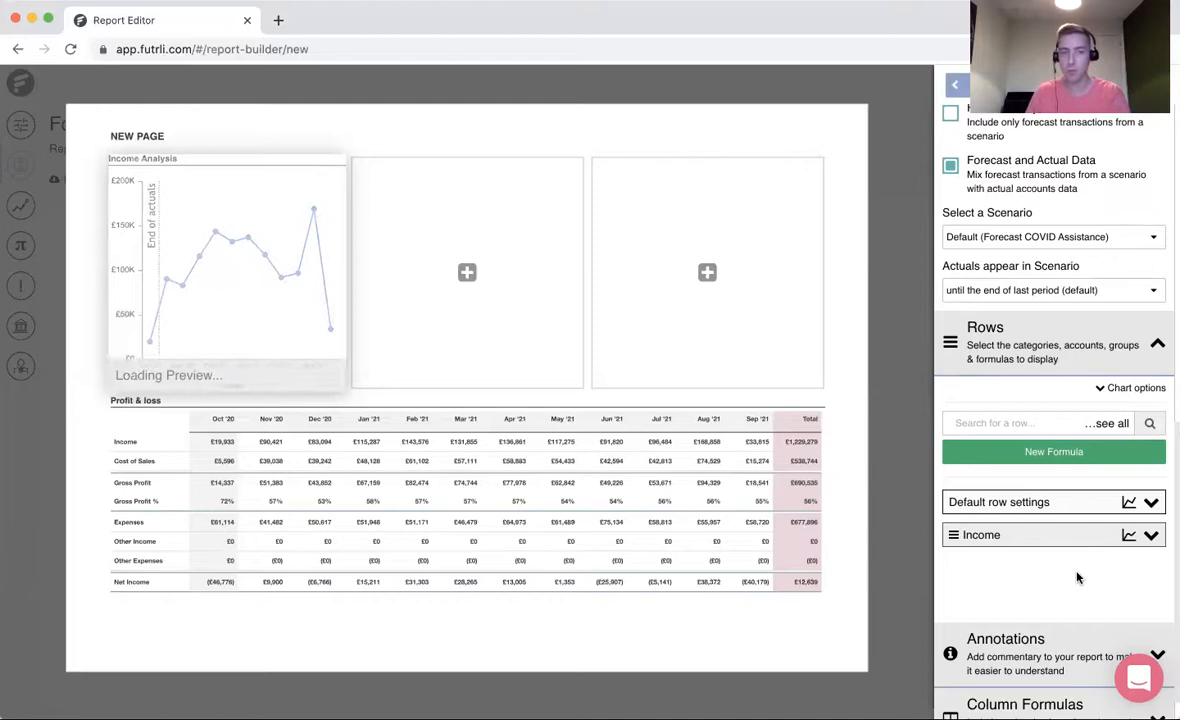
- Display First Level Groups & Accounts for the Income row on the Income Analysis chart and return to the page settings
click(1060, 535)
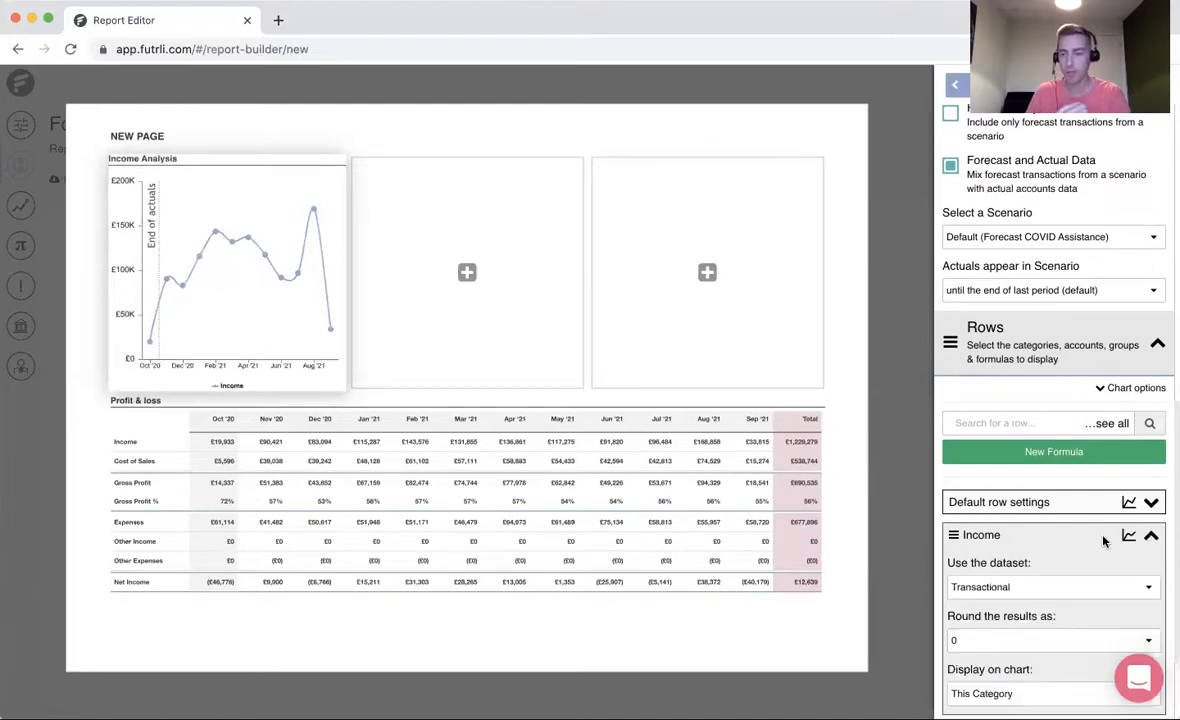
scroll(1016, 500, down, 2)
click(1008, 611)
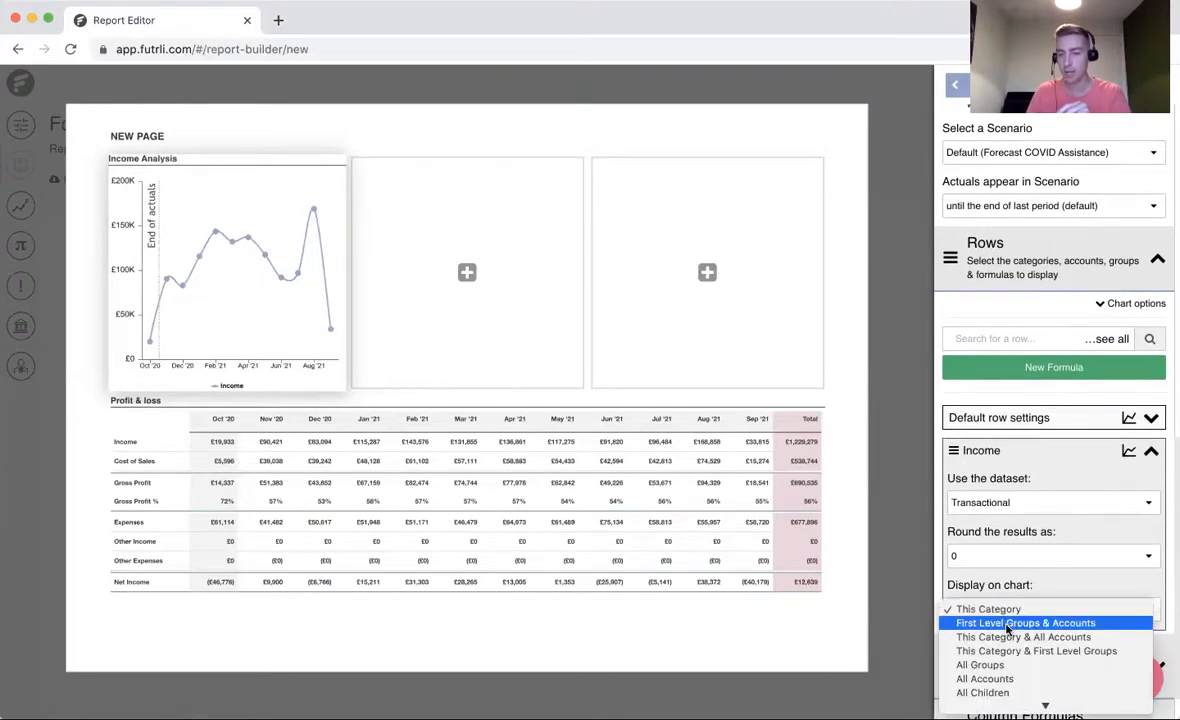
click(1000, 623)
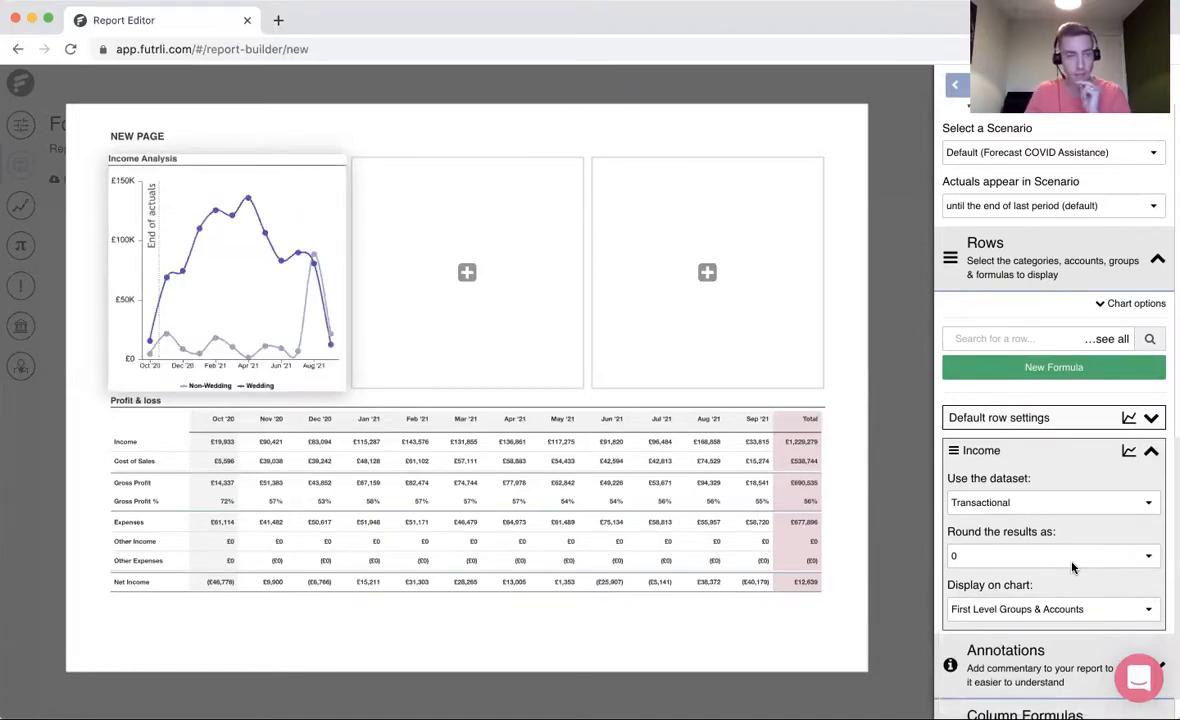
scroll(1072, 567, up, 3)
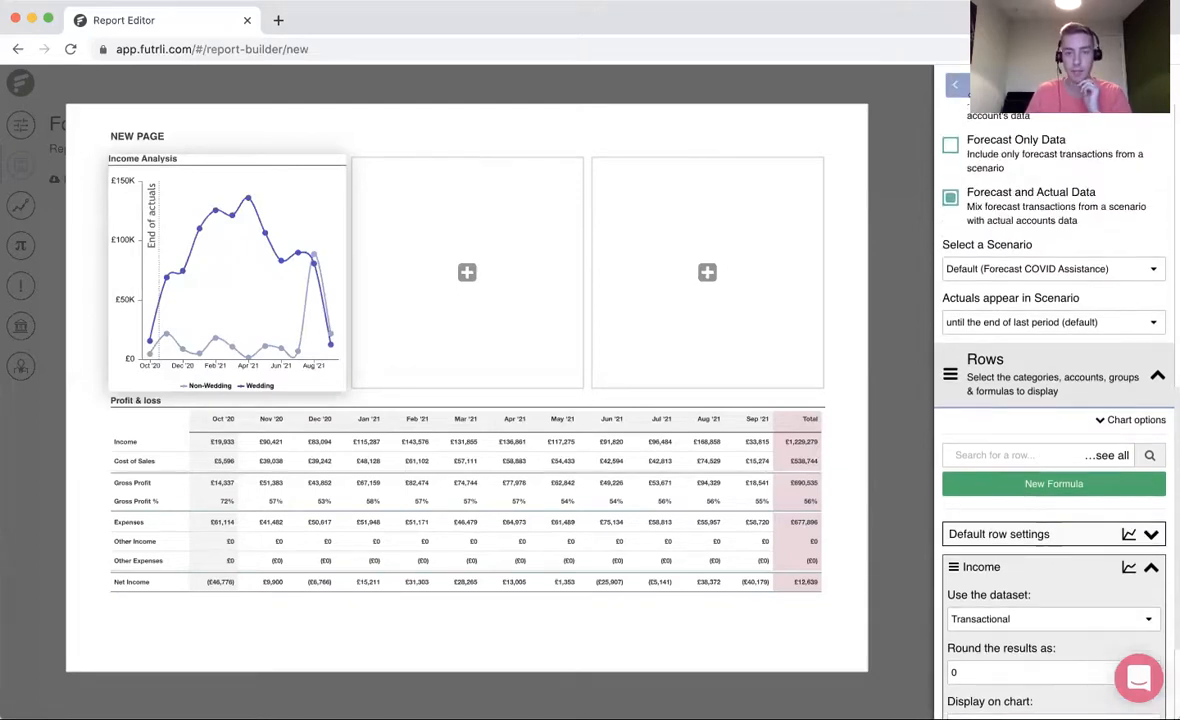
click(956, 85)
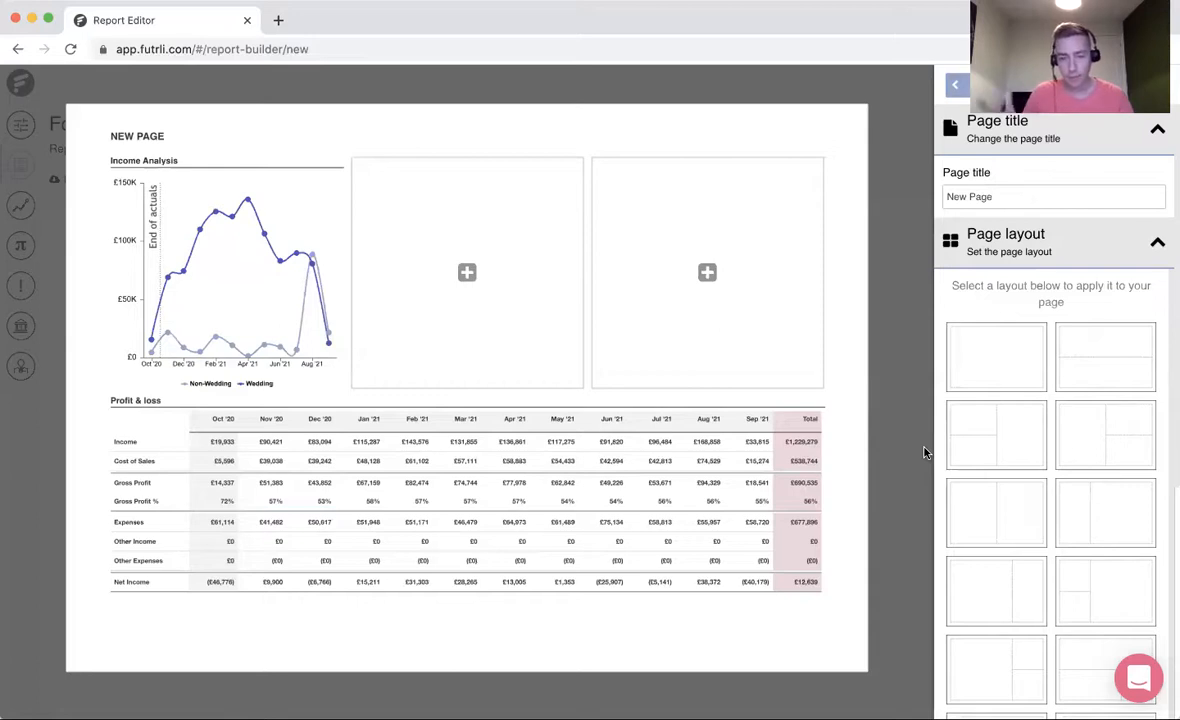
- Apply the layout with two equal upper sections above one full-width section, keeping Income Analysis in the first and Profit & loss below
scroll(1075, 518, down, 10)
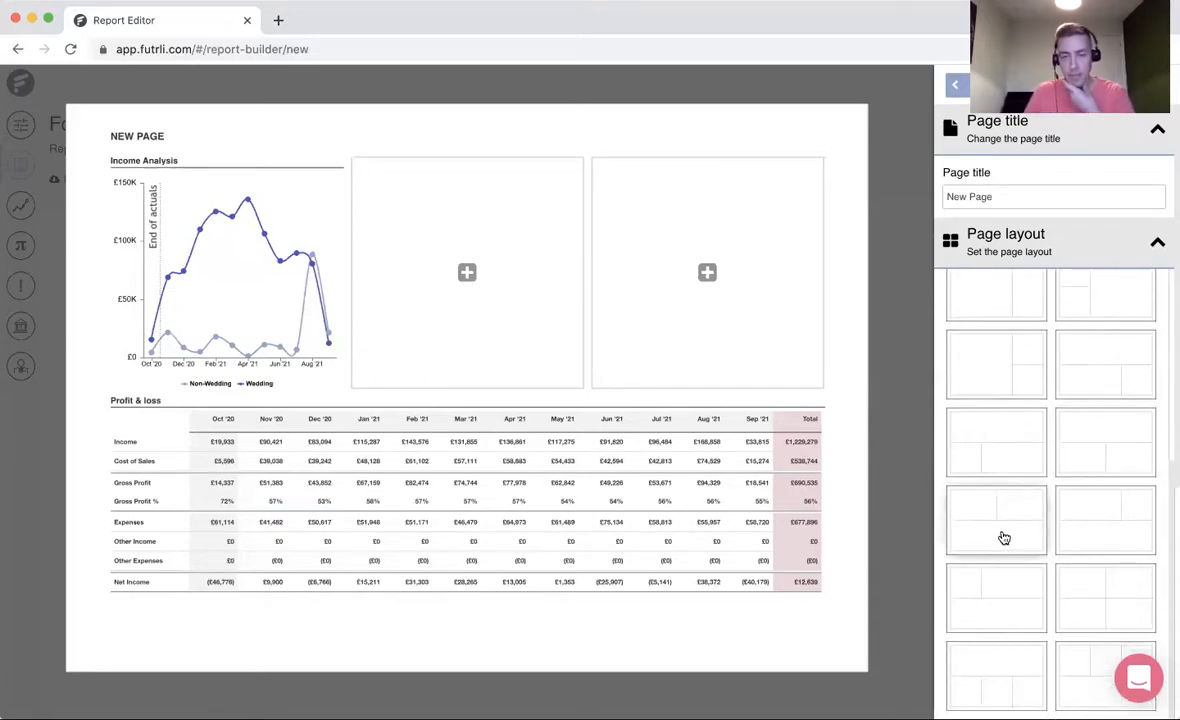
click(1002, 535)
drag(438, 520, 614, 464)
drag(467, 565, 480, 305)
click(778, 632)
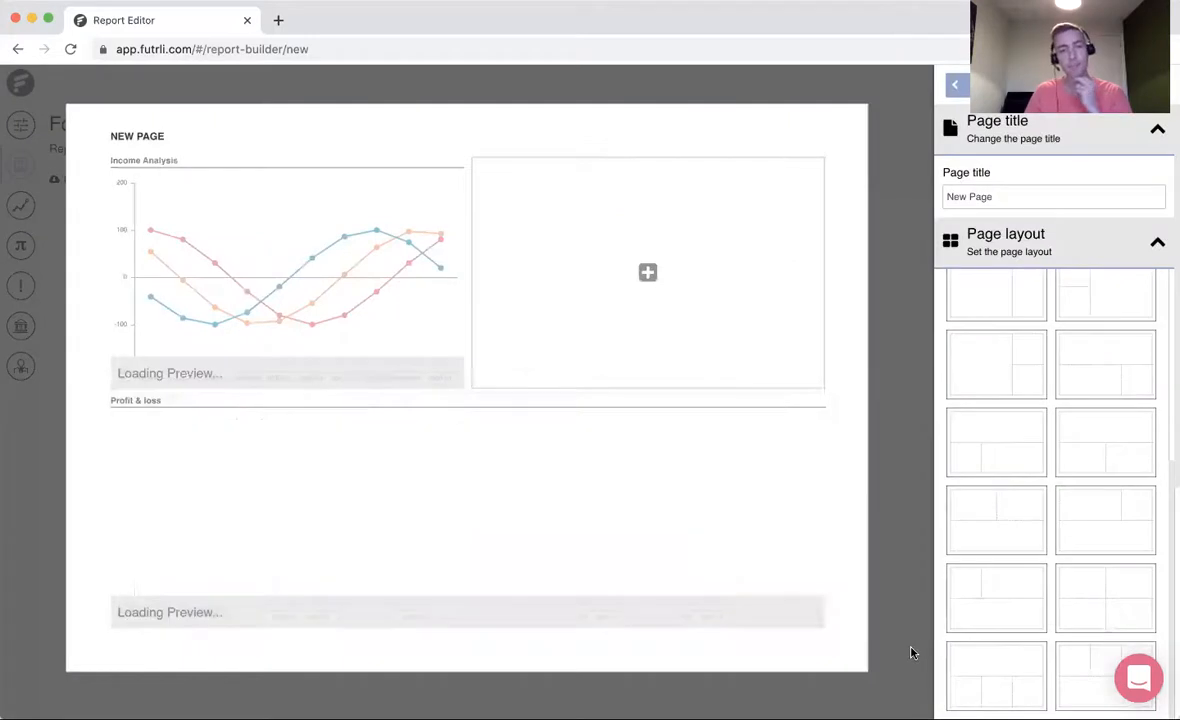
- Add a new chart to the empty upper section, titled Cost Analysis with the subtitle Last month
mouse_move(670, 300)
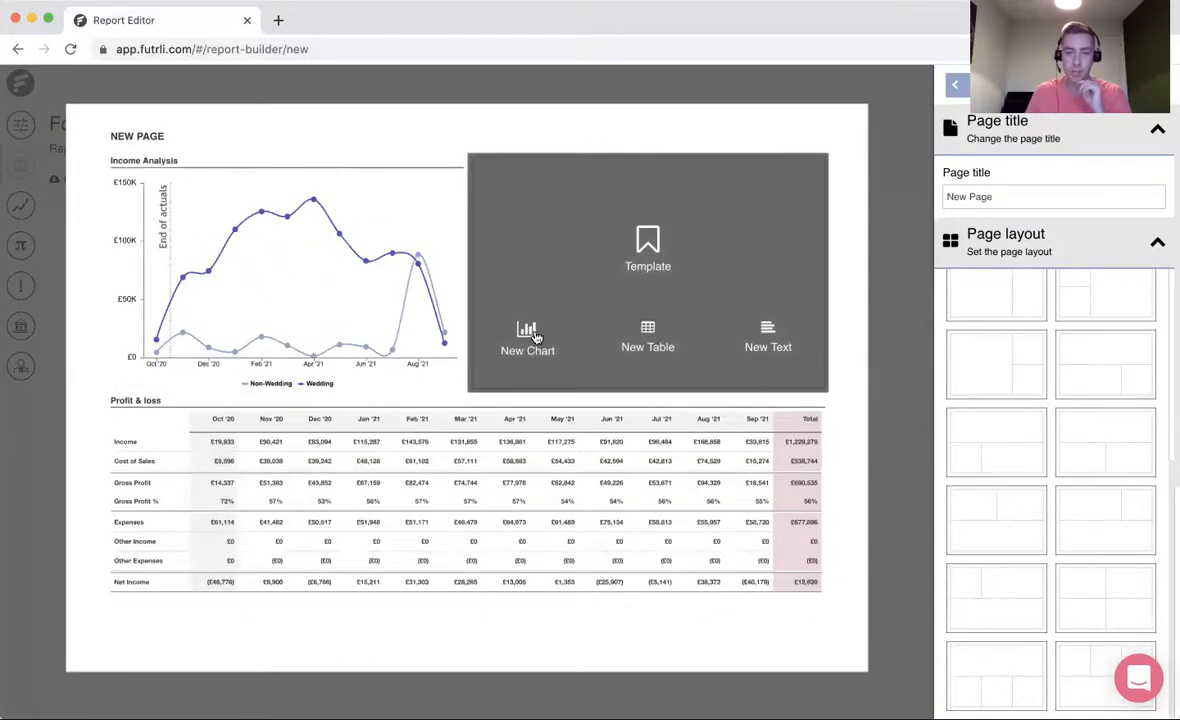
click(495, 312)
triple_click(1000, 211)
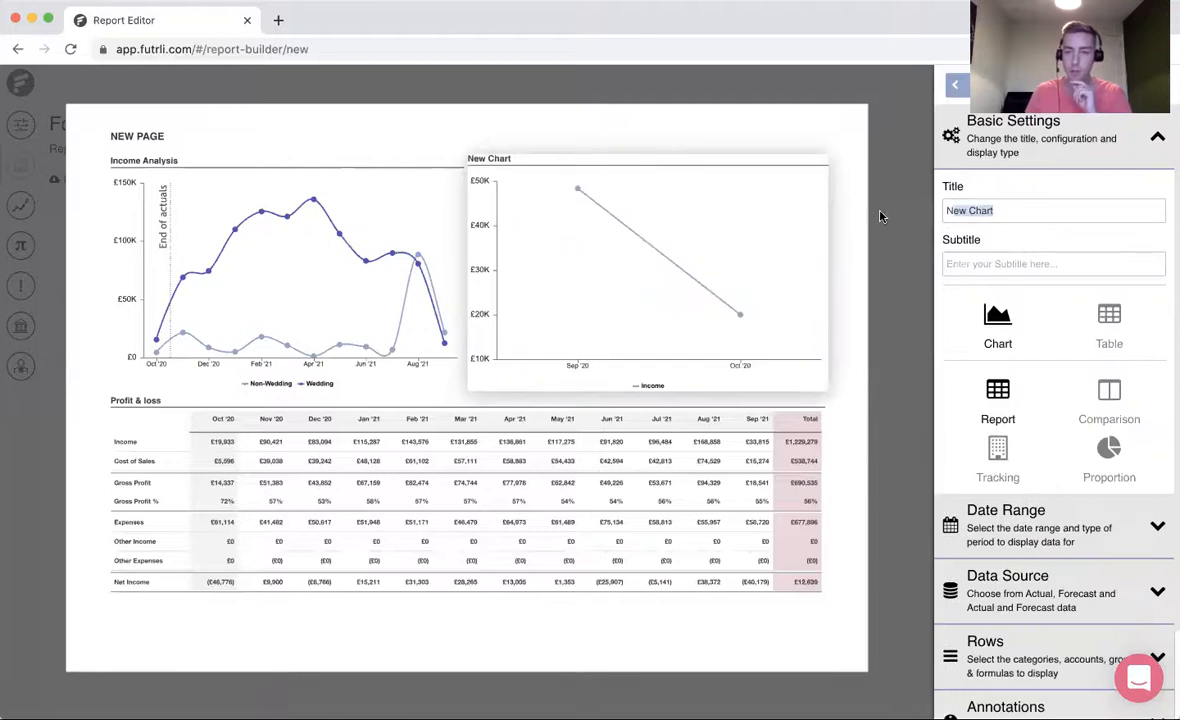
key(BackSpace)
text(COst)
key(BackSpace)
key(BackSpace)
key(BackSpace)
key(BackSpace)
text(ost Analysis)
key(Tab)
text(Last month)
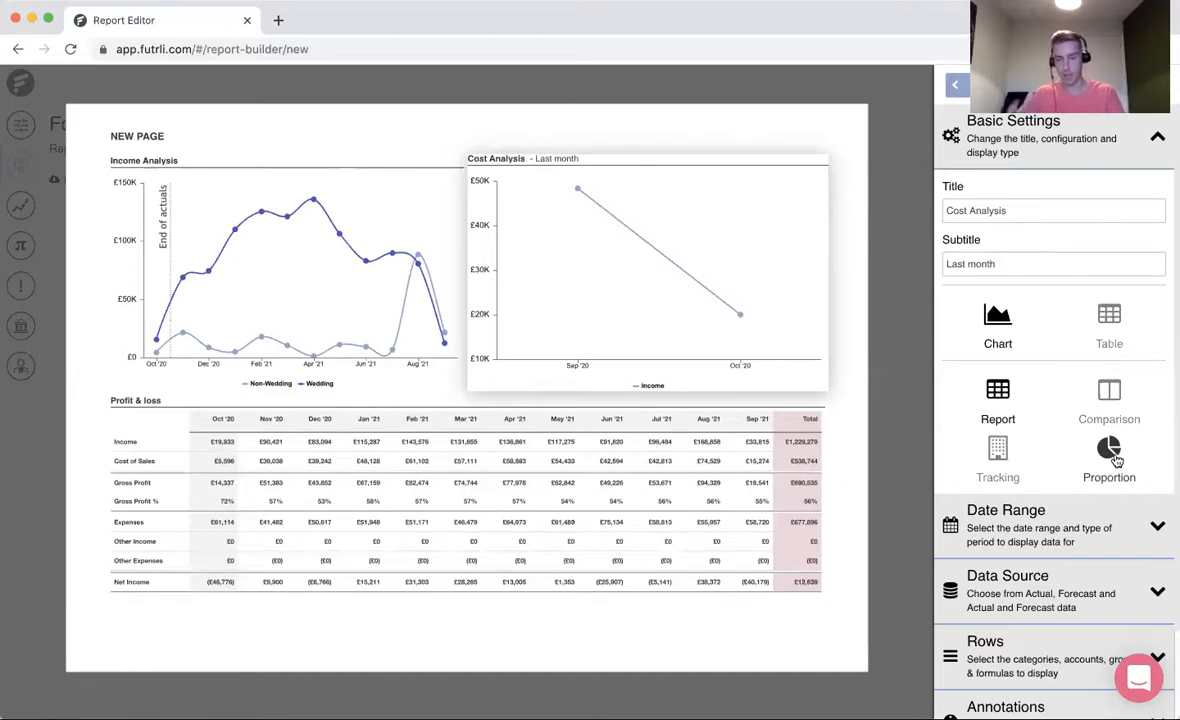
- Switch the Cost Analysis chart to the Proportion configuration and review its date range
click(1112, 455)
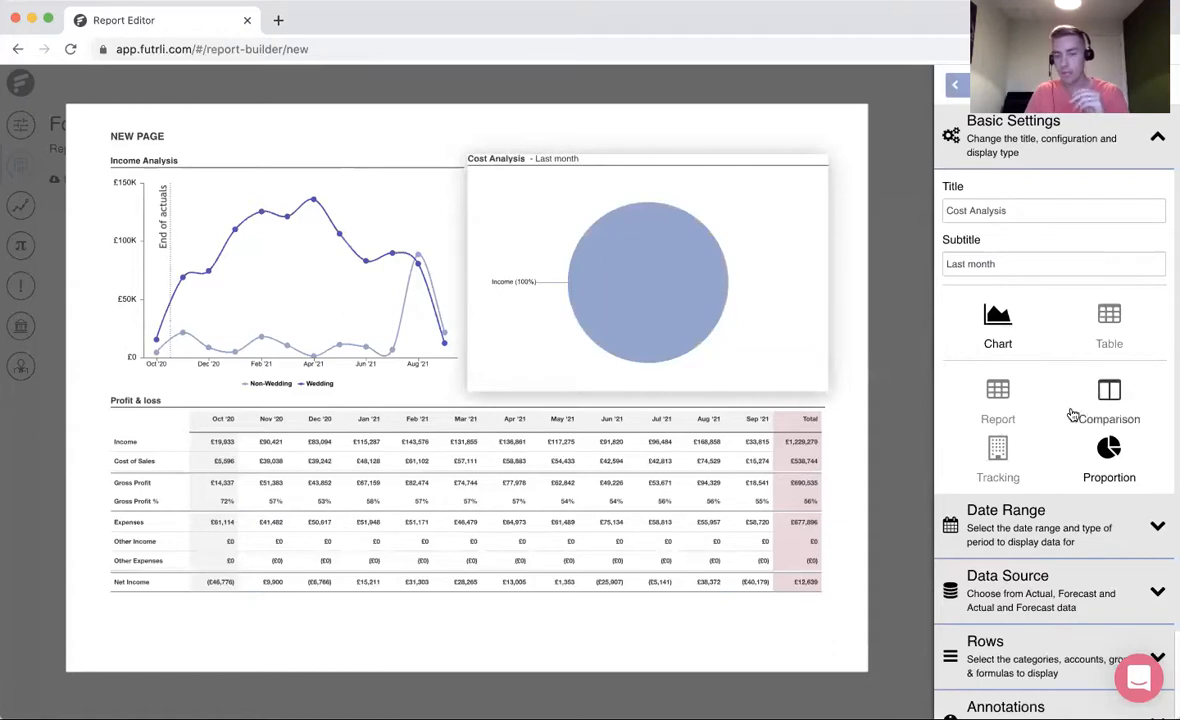
click(1055, 540)
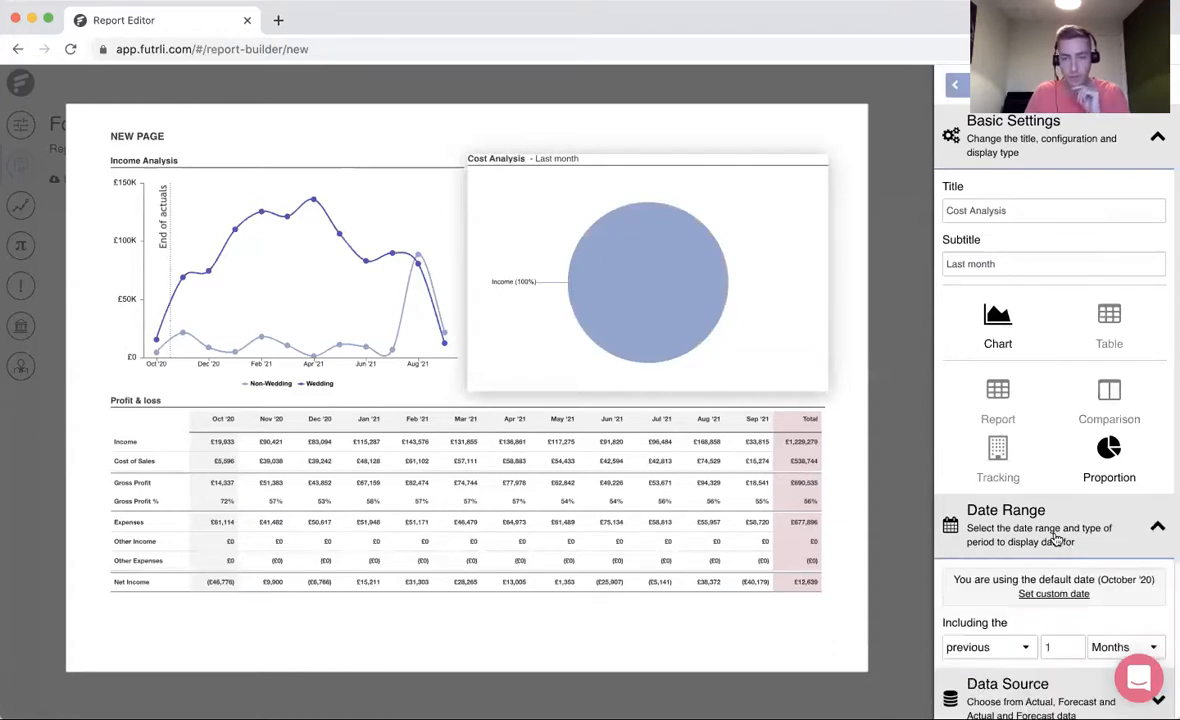
scroll(1100, 480, down, 2)
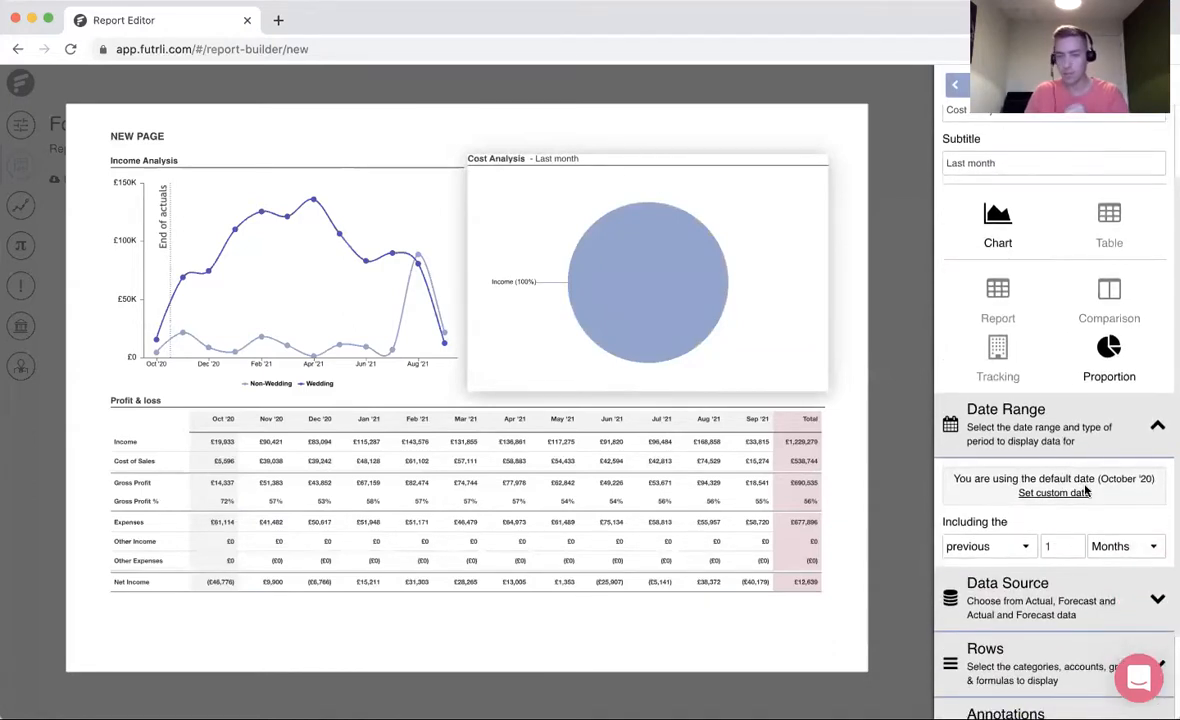
scroll(1047, 485, down, 1)
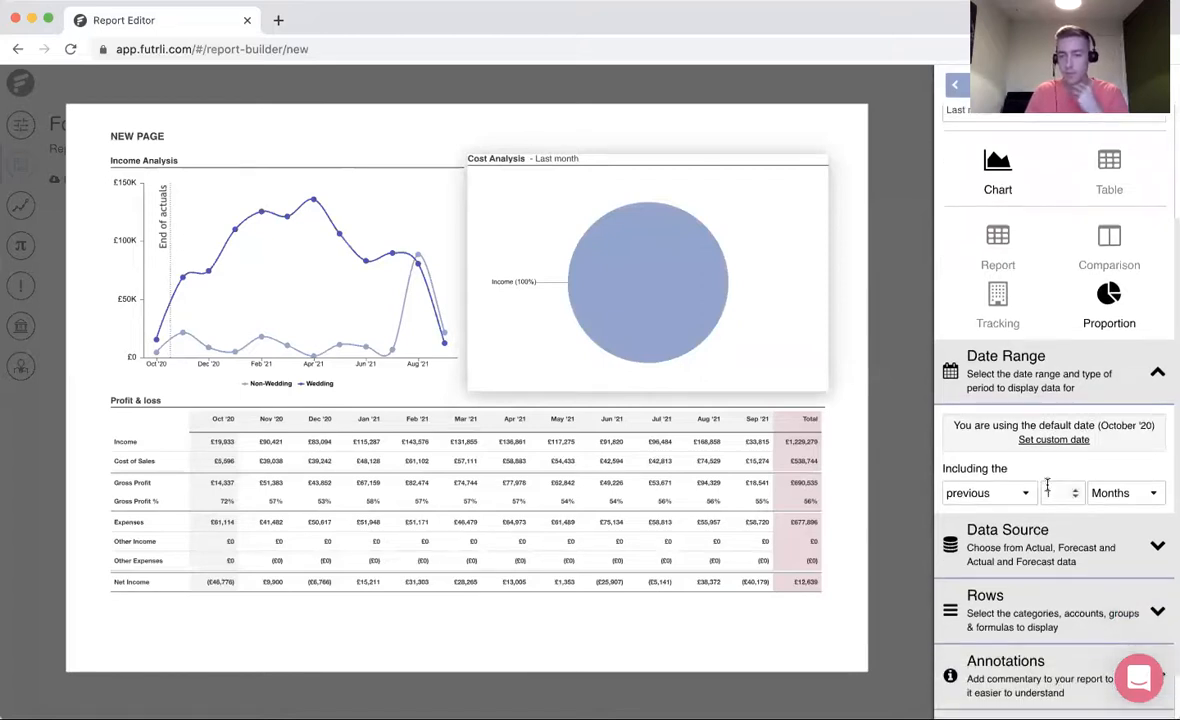
scroll(1055, 540, down, 1)
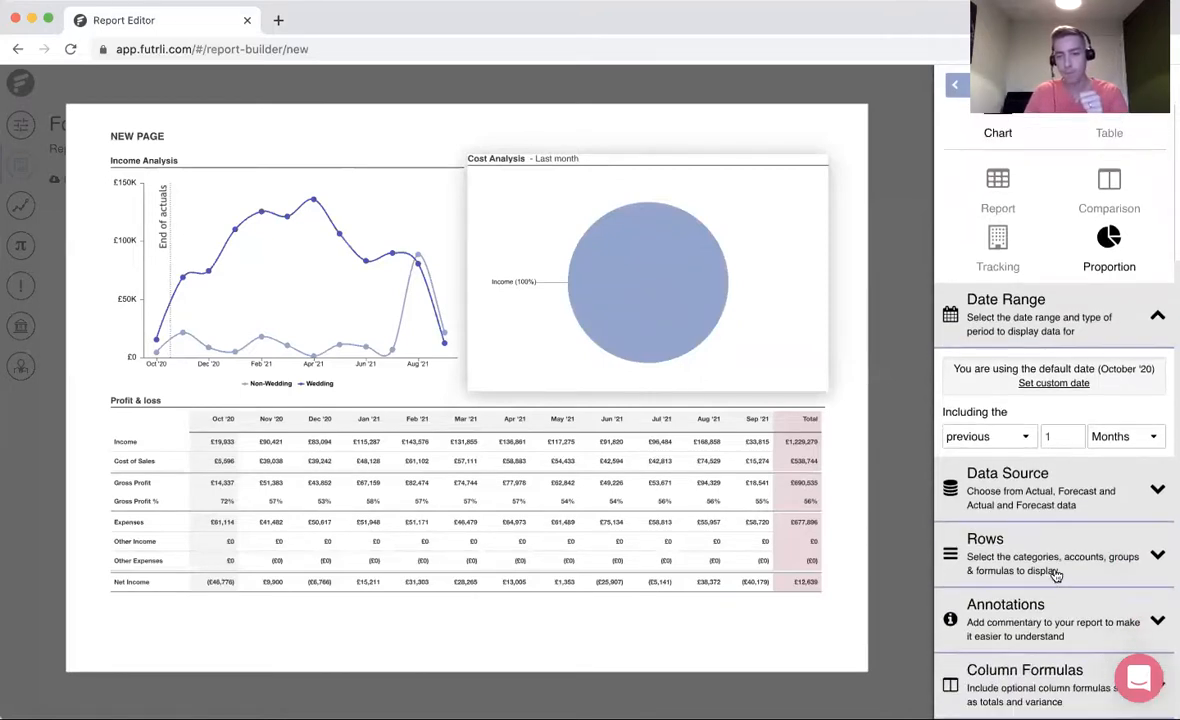
- Add Cost of Sales, Expenses and Other Expenses as rows of the Cost Analysis chart and remove the Income row
click(1061, 548)
scroll(1062, 556, down, 3)
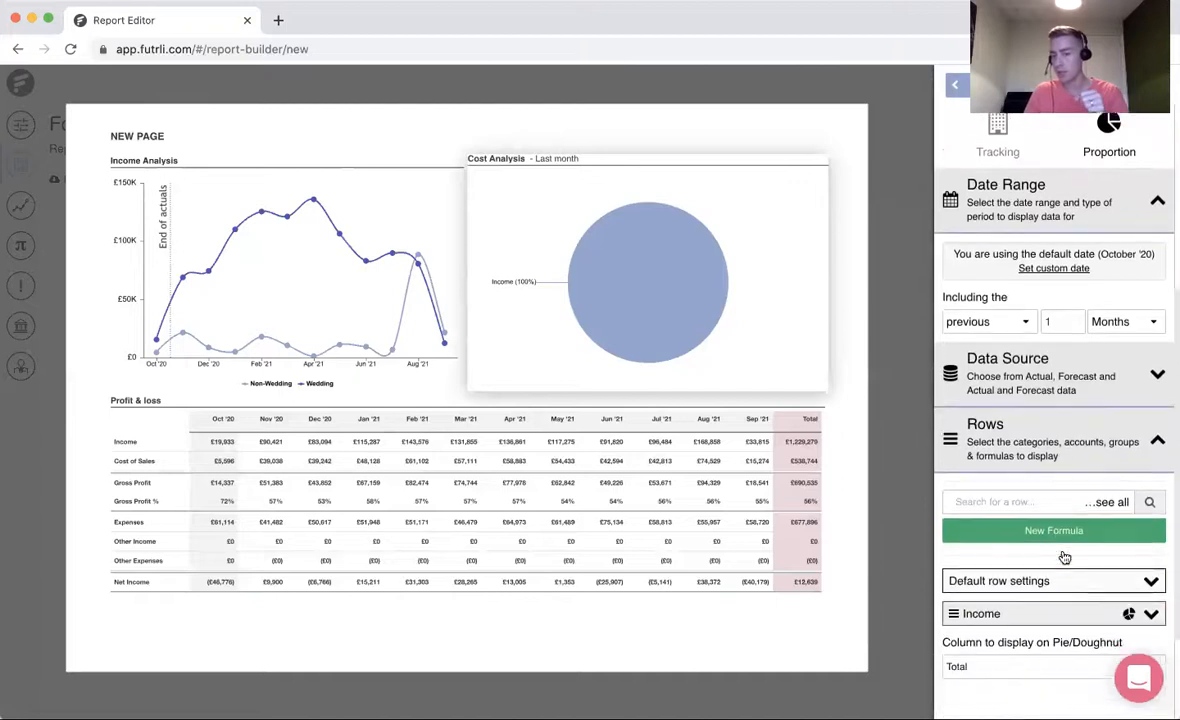
scroll(1063, 556, down, 2)
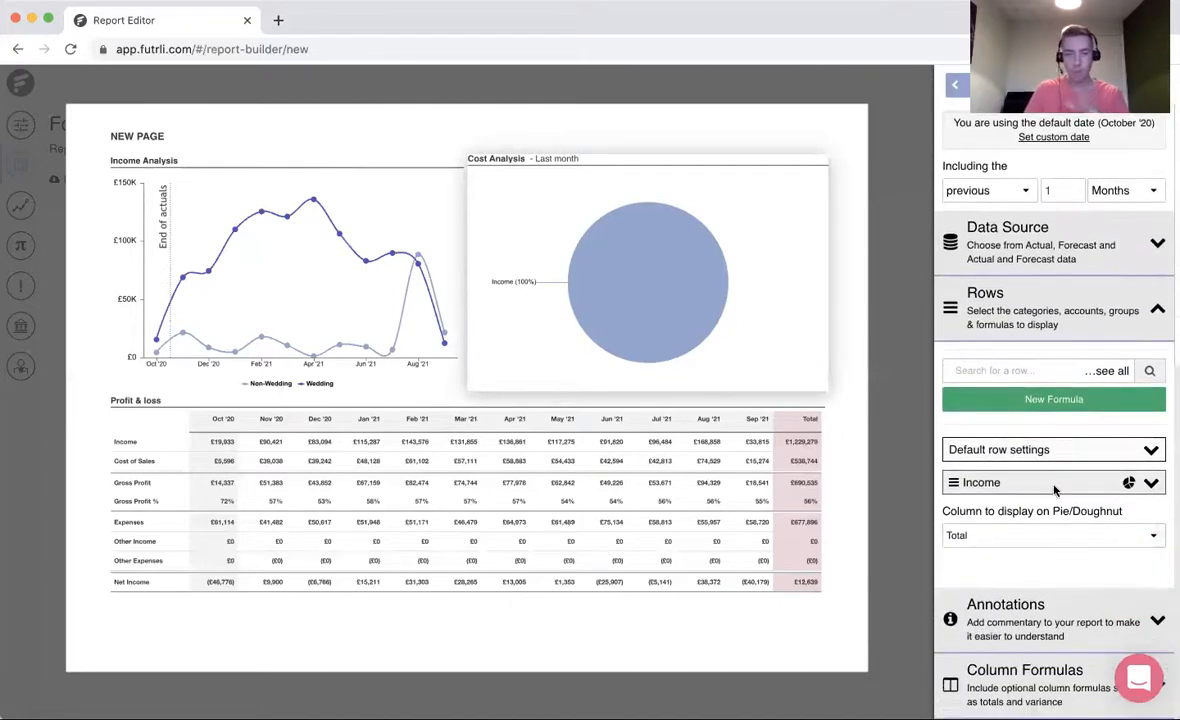
click(1112, 372)
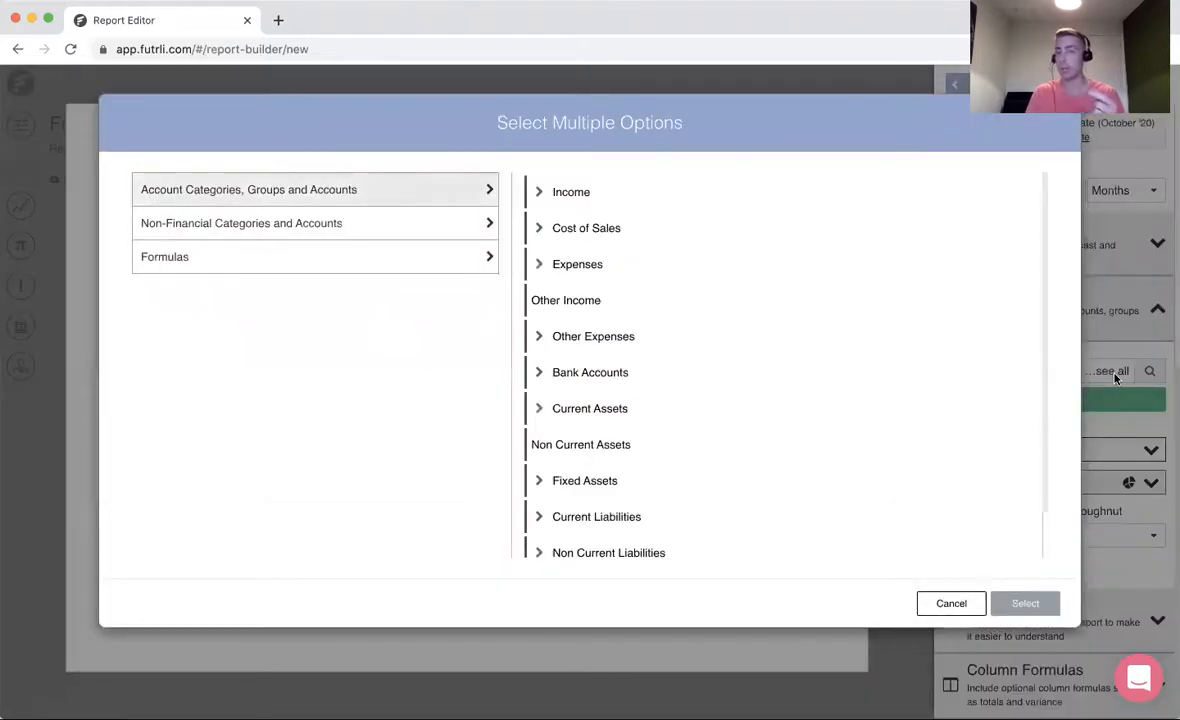
click(1027, 229)
click(1020, 264)
click(1008, 336)
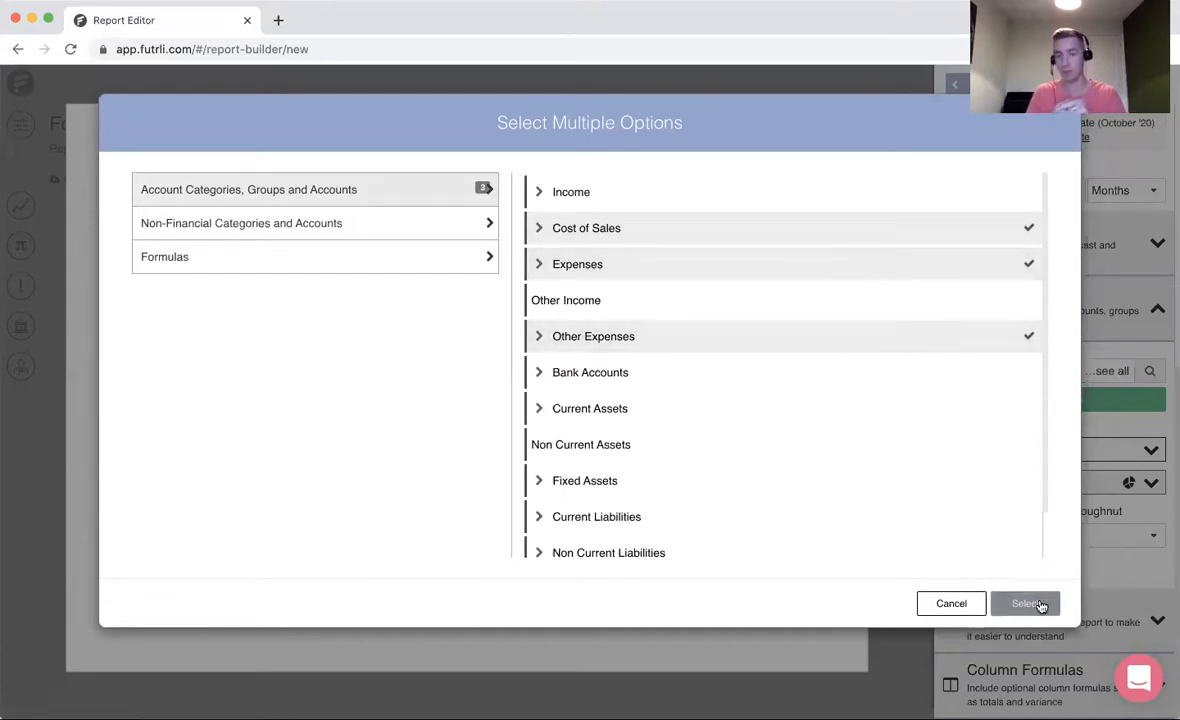
click(1036, 603)
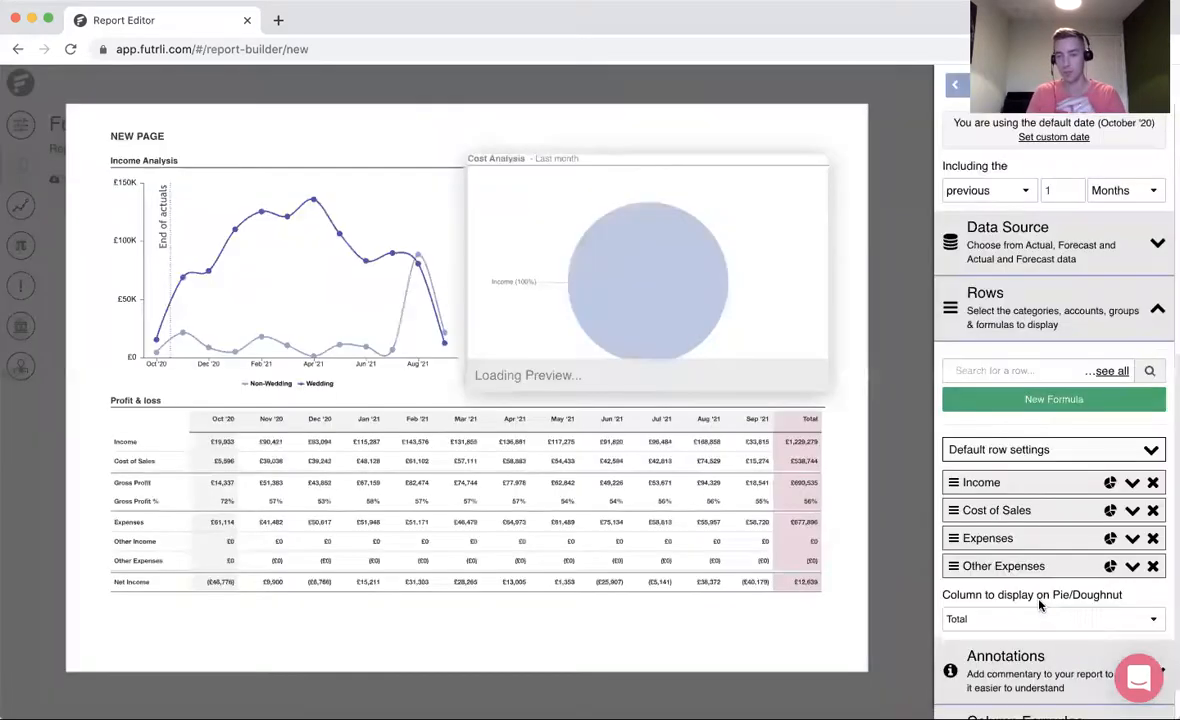
click(1153, 482)
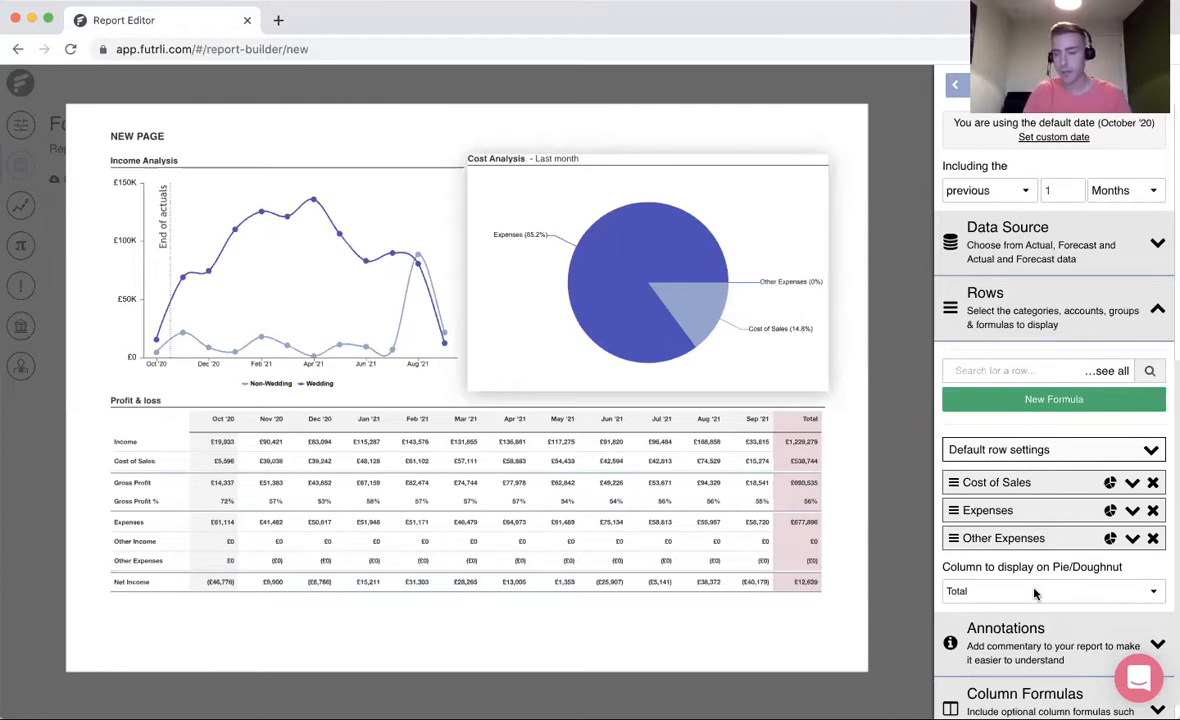
- Display First Level Groups & Accounts for the Cost of Sales row on the Cost Analysis chart
click(1132, 483)
scroll(1130, 490, down, 2)
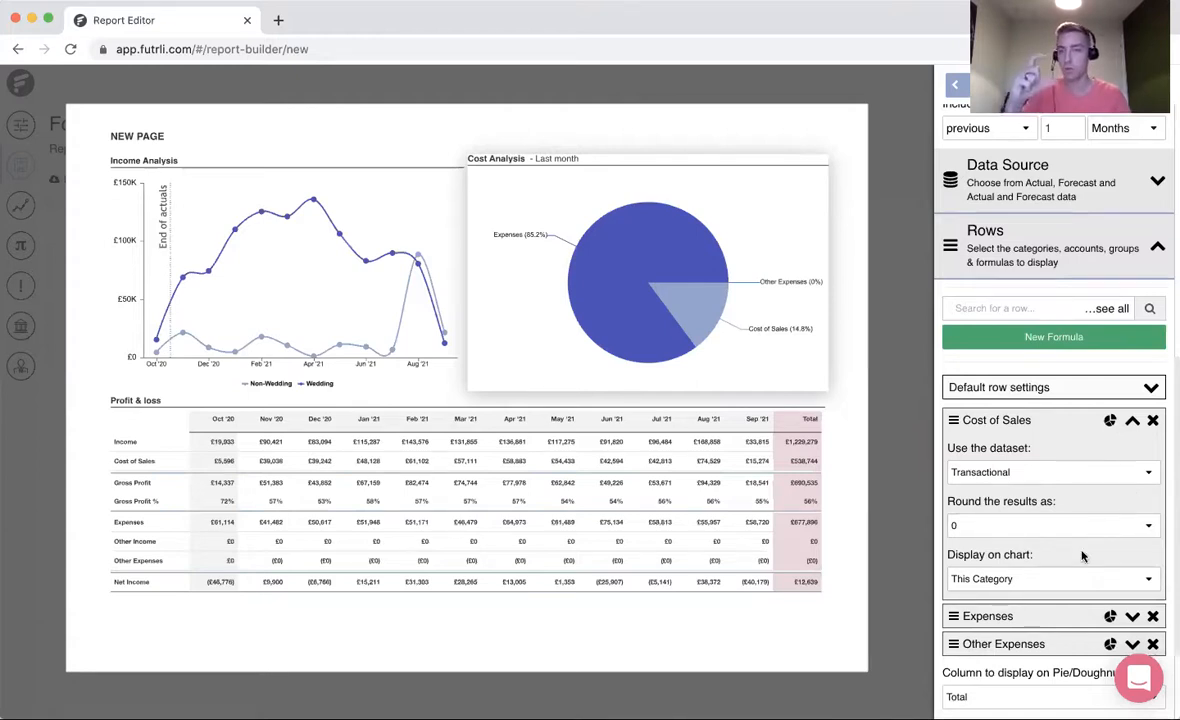
click(1001, 582)
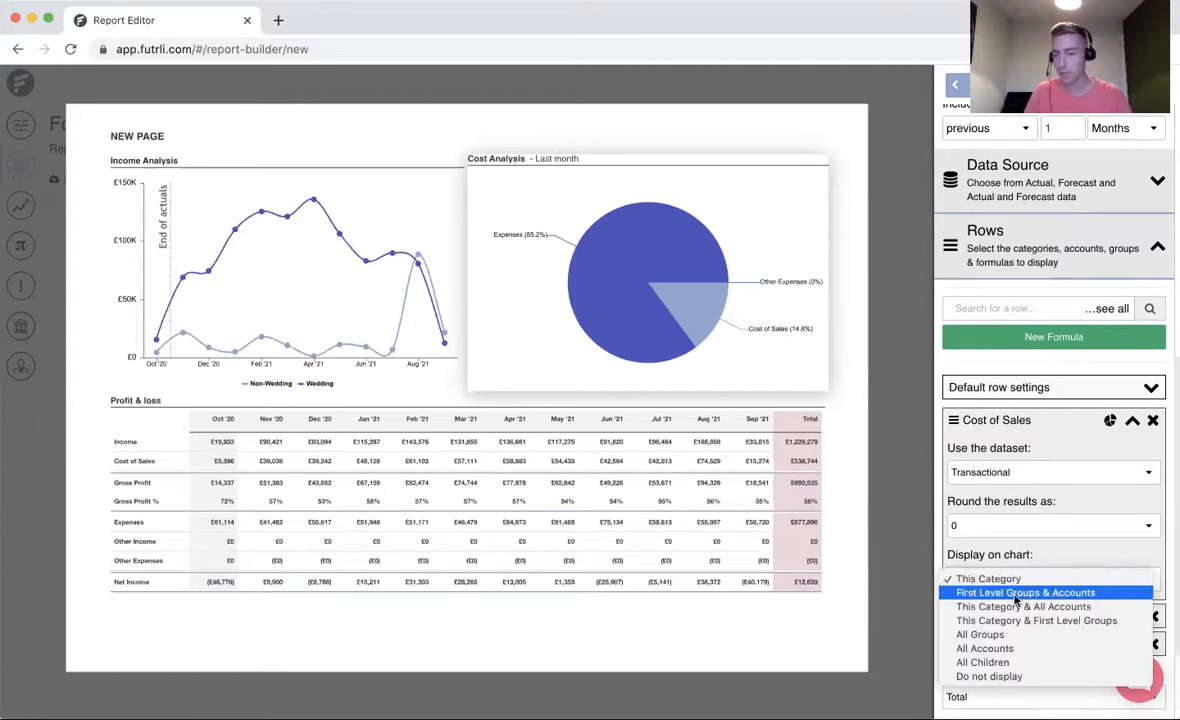
click(1015, 594)
- Display First Level Groups & Accounts for the Expenses row on the Cost Analysis chart
scroll(1120, 560, down, 2)
click(1132, 529)
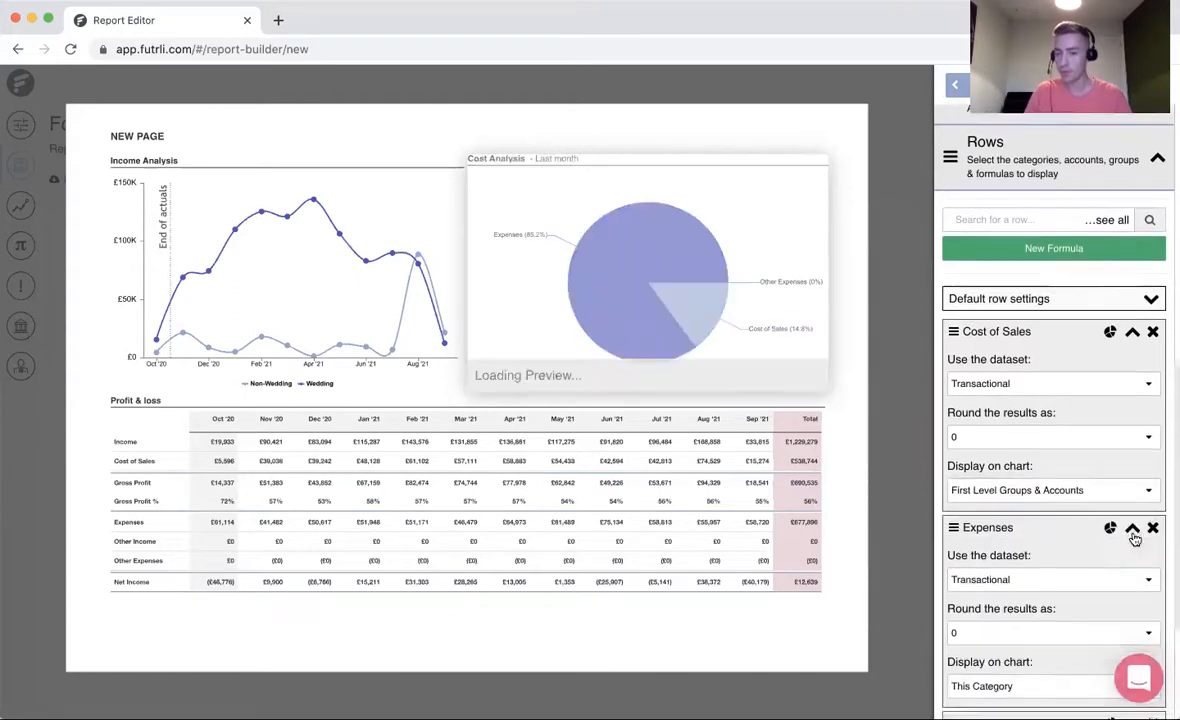
scroll(1060, 580, down, 2)
click(1006, 592)
click(1010, 606)
- Display First Level Groups & Accounts for the Other Expenses row on the Cost Analysis chart
scroll(1108, 590, down, 1)
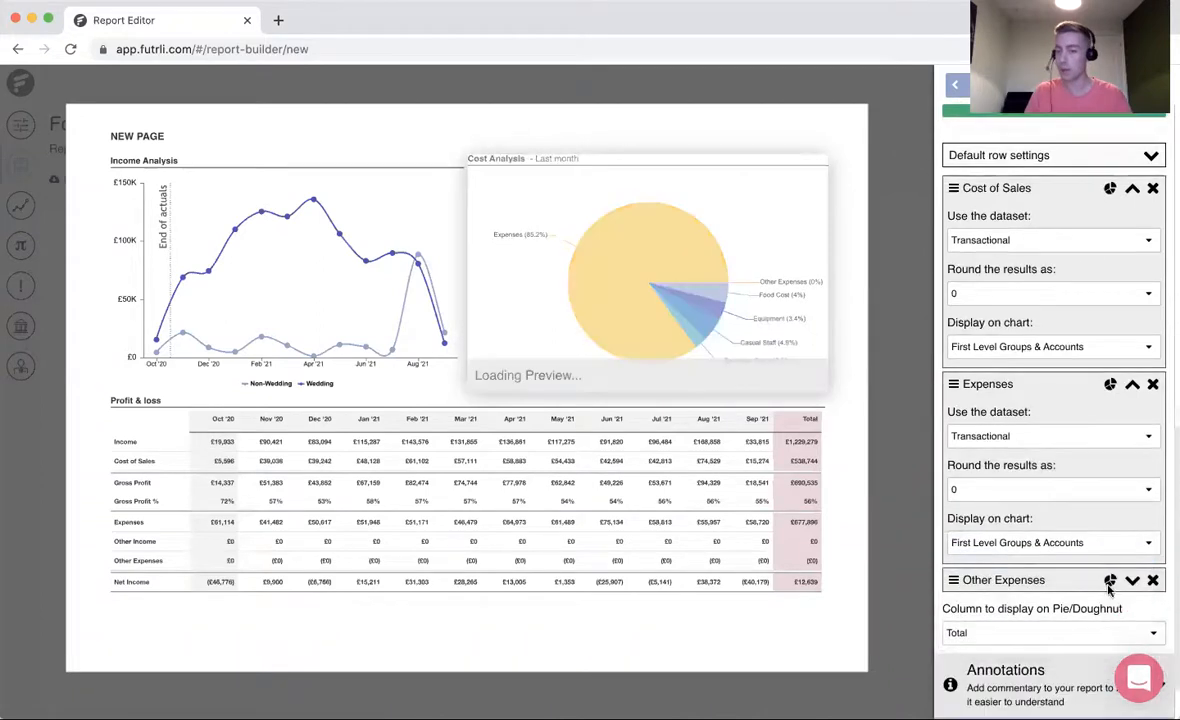
click(1132, 580)
scroll(1060, 560, down, 3)
click(1010, 520)
click(1006, 531)
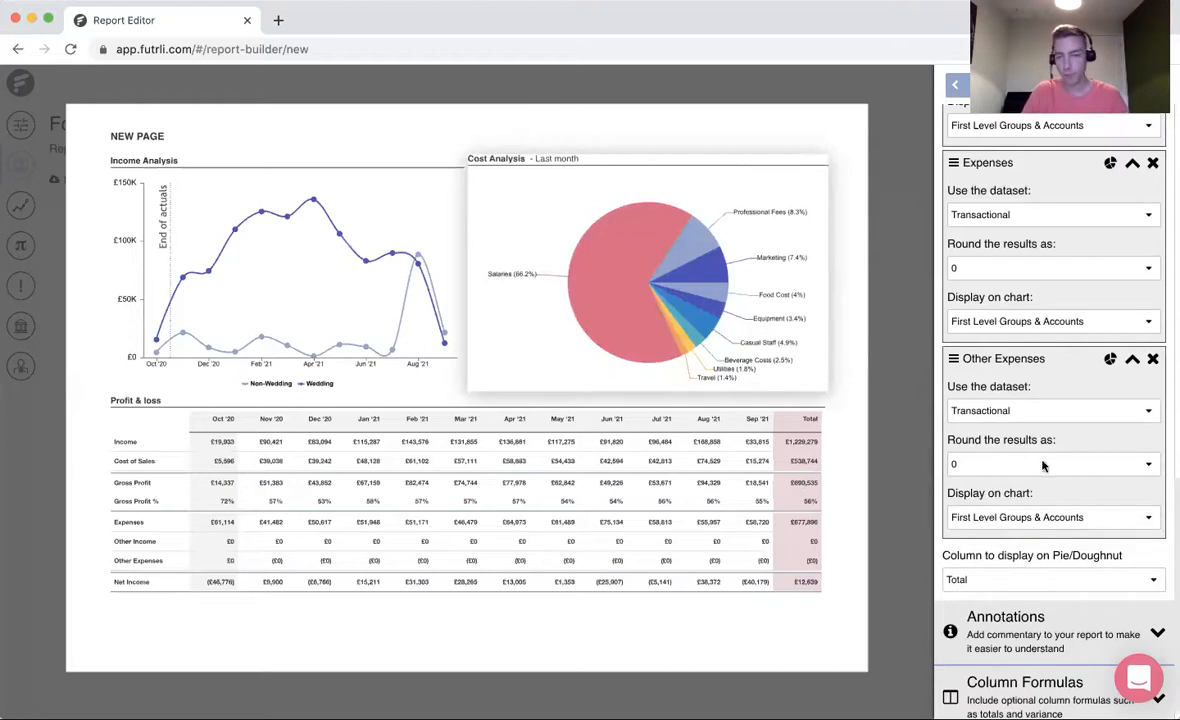
- Change the Cost Analysis chart to the Doughnut type and return to the page settings
scroll(1043, 460, up, 2)
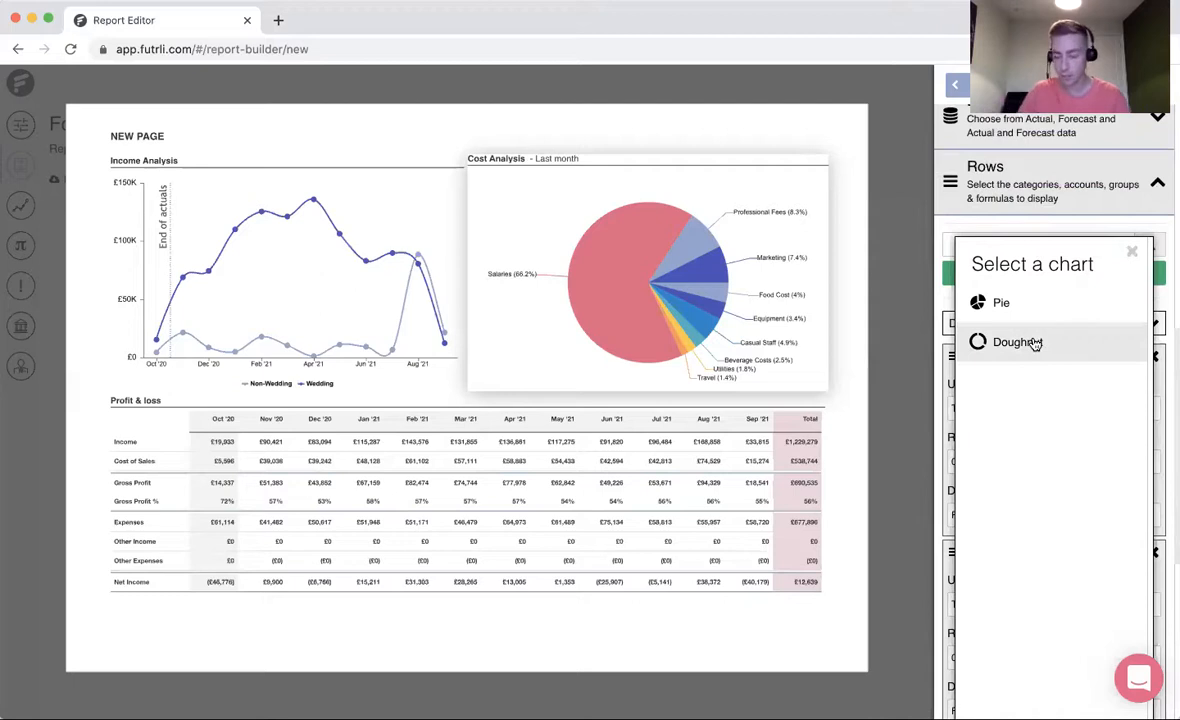
click(1017, 342)
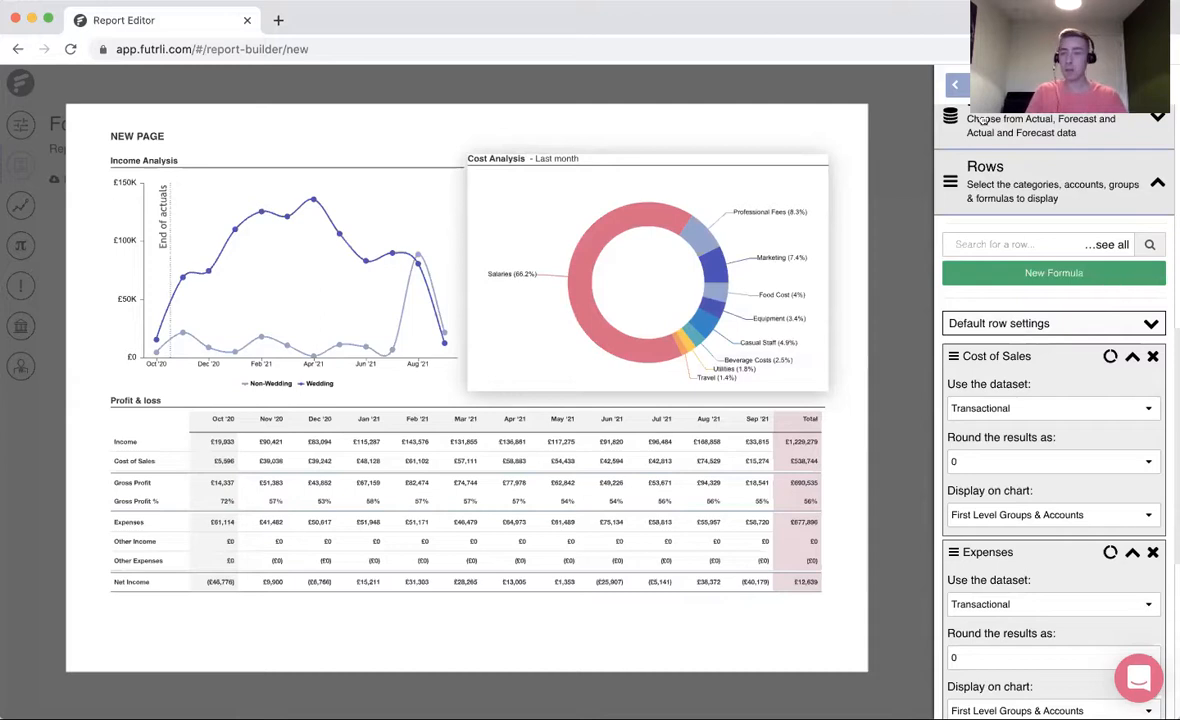
click(953, 87)
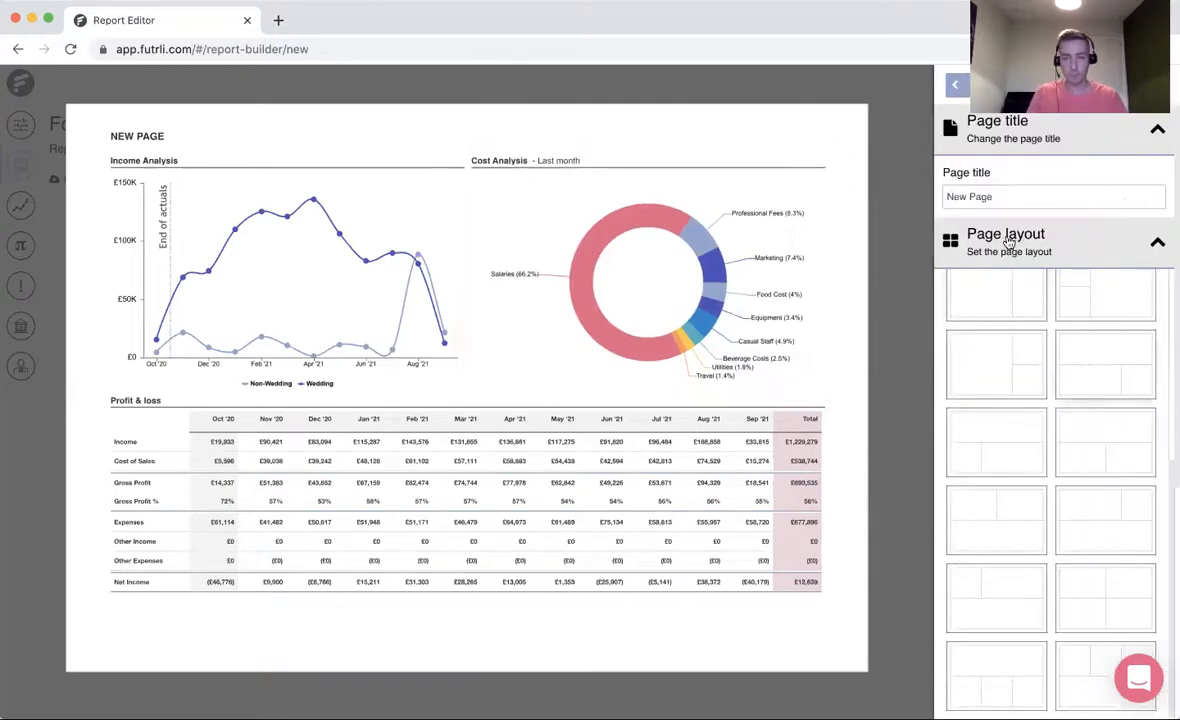
- Title the page "profit and loss" and return to the report's page overview
triple_click(1001, 198)
text(Profit and loss)
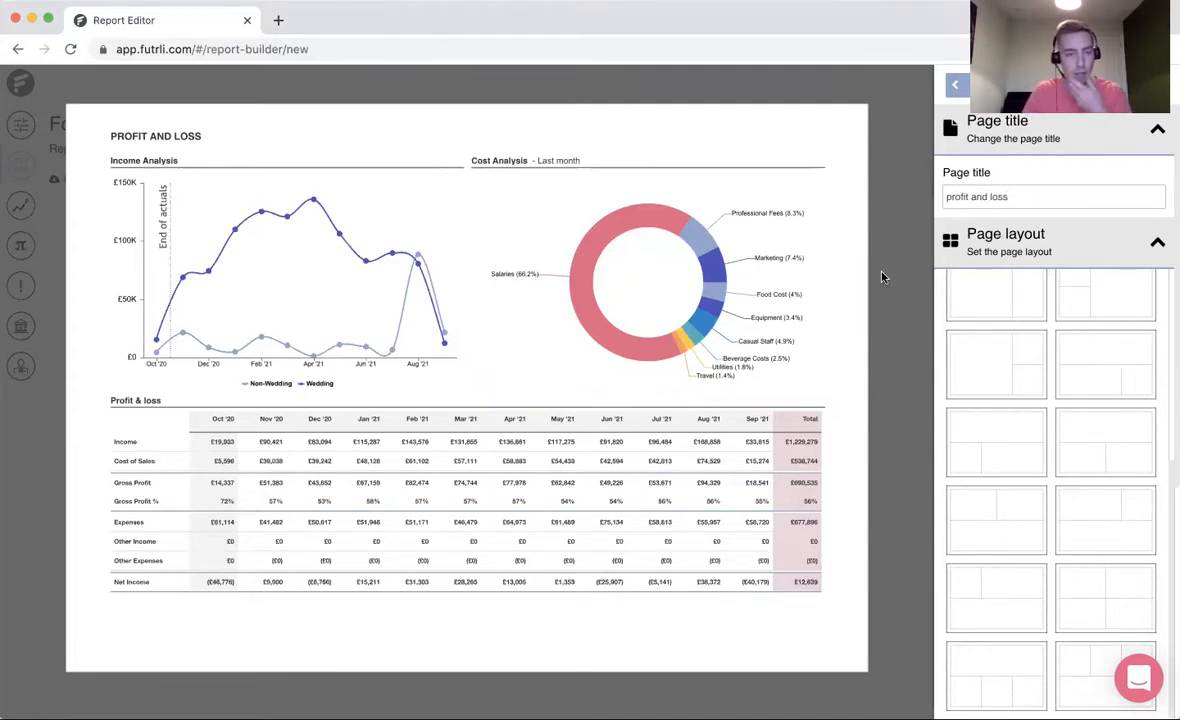
click(955, 85)
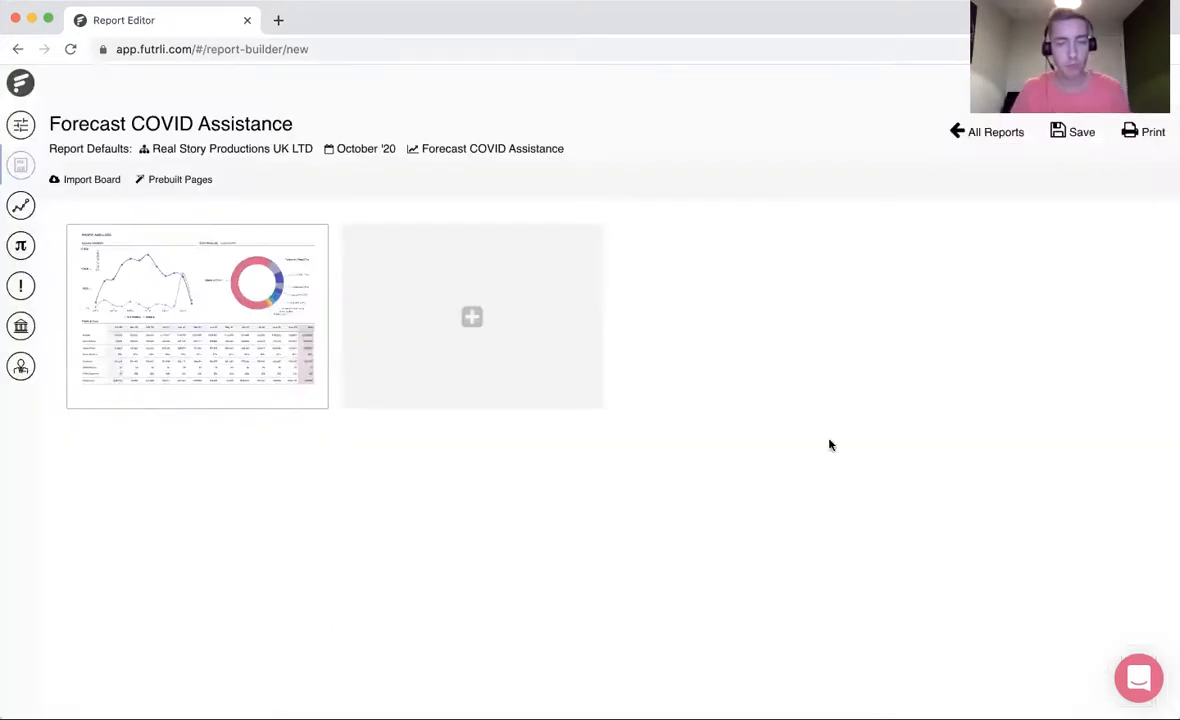
- Save the report and add a new page with the Balance Sheet template in its wide lower slot
click(1072, 140)
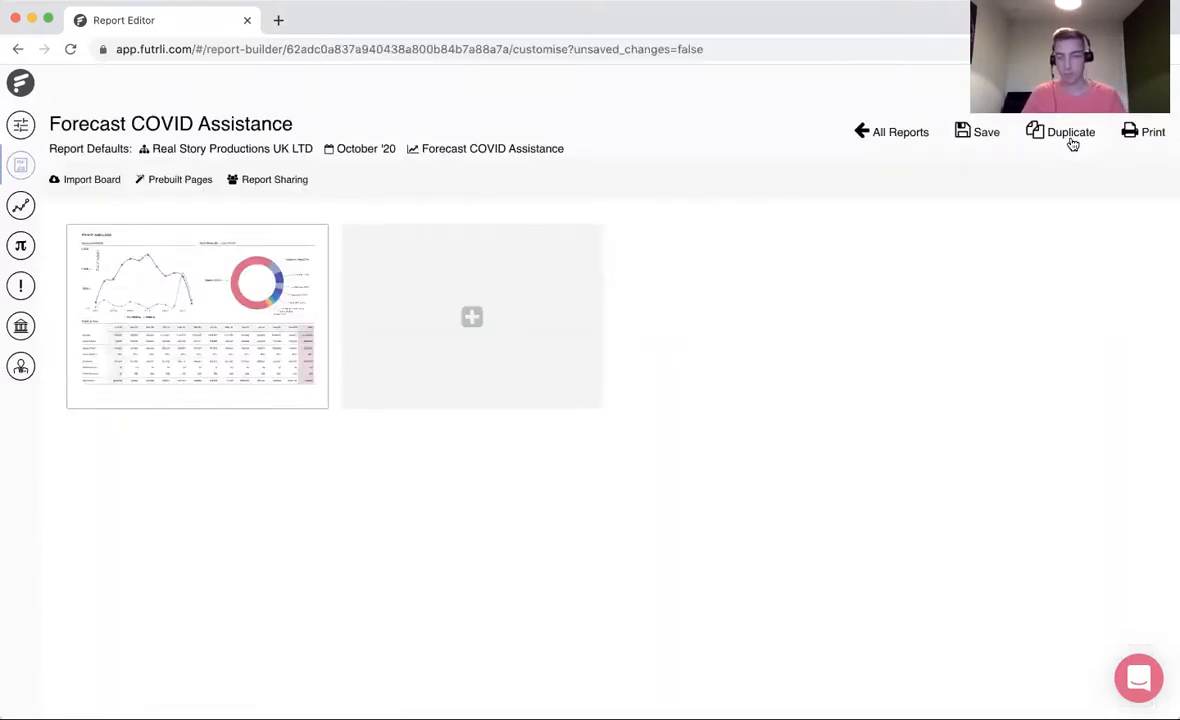
click(473, 314)
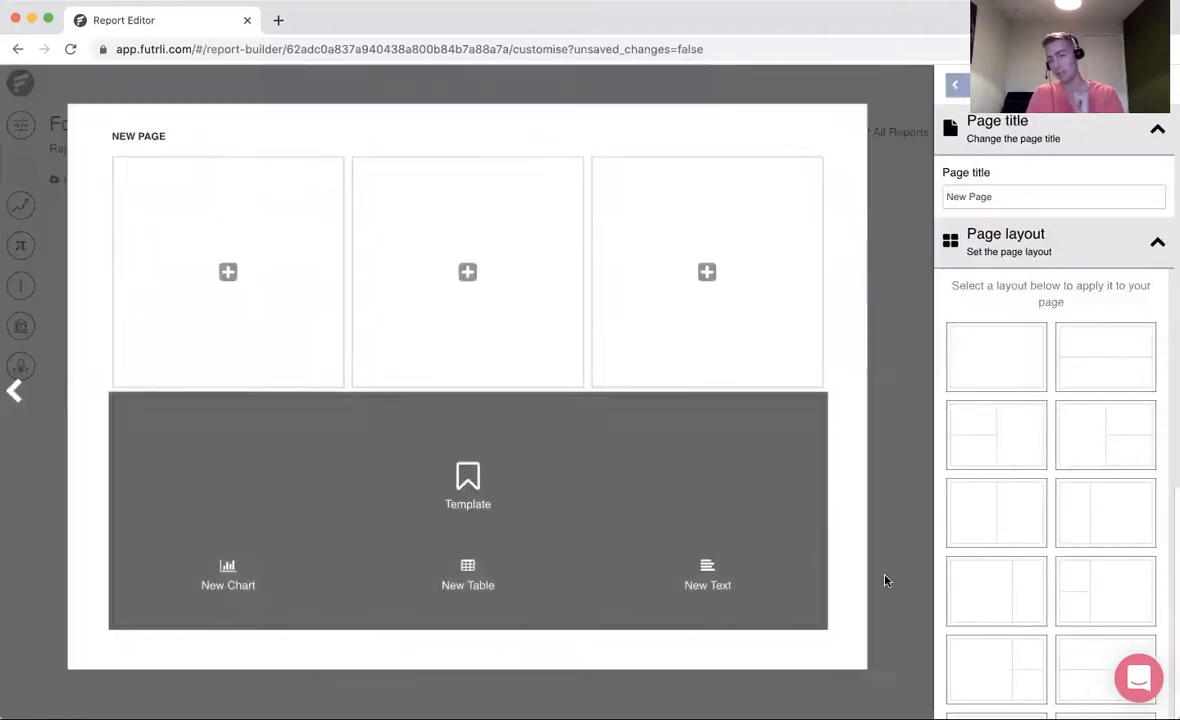
click(410, 510)
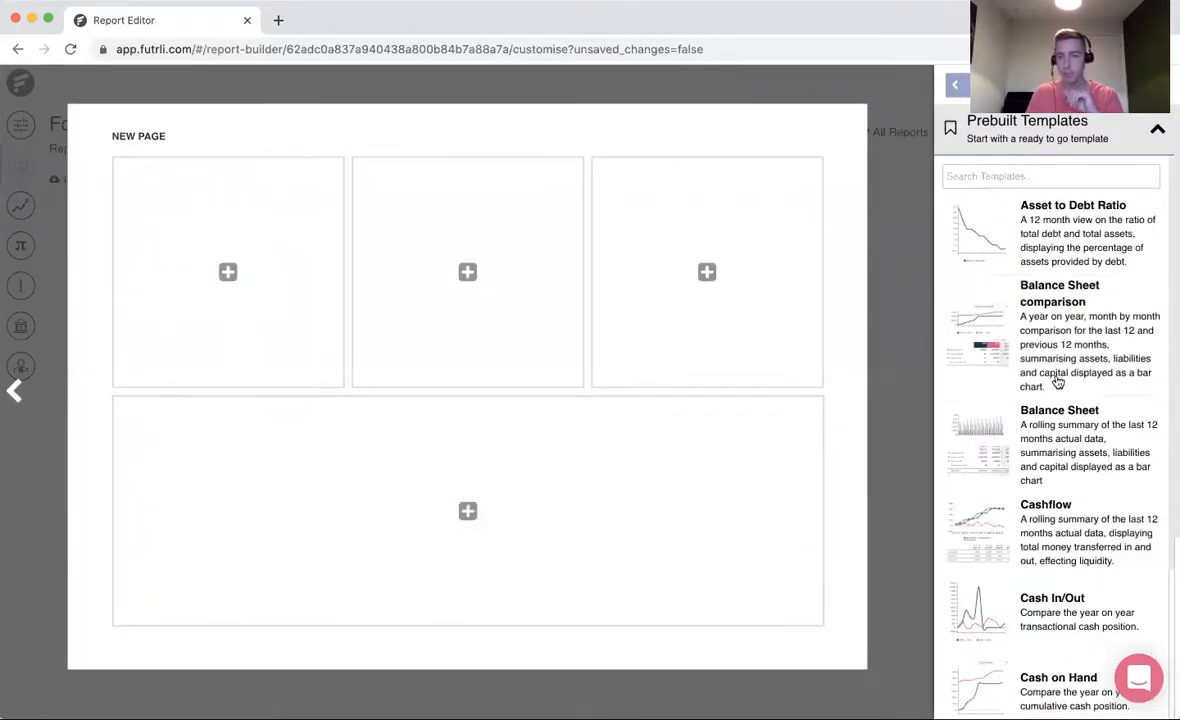
click(1075, 453)
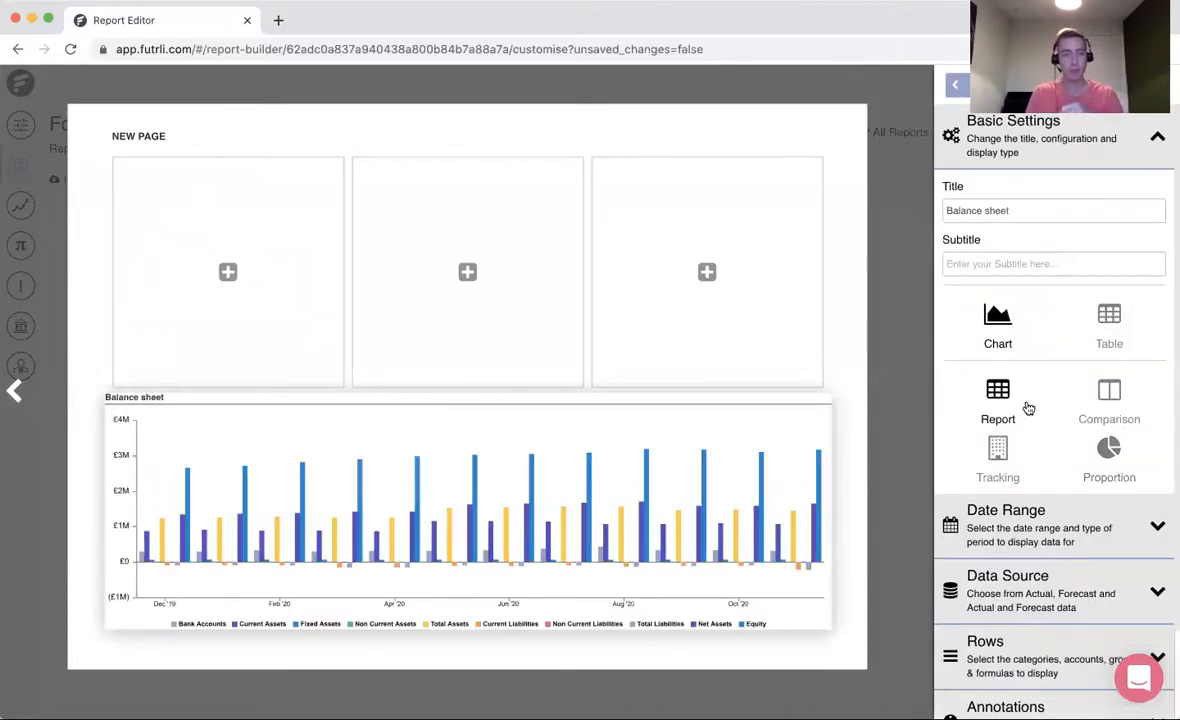
- Show the balance sheet as a table without the Period % Variance and Period Variance columns
click(1110, 336)
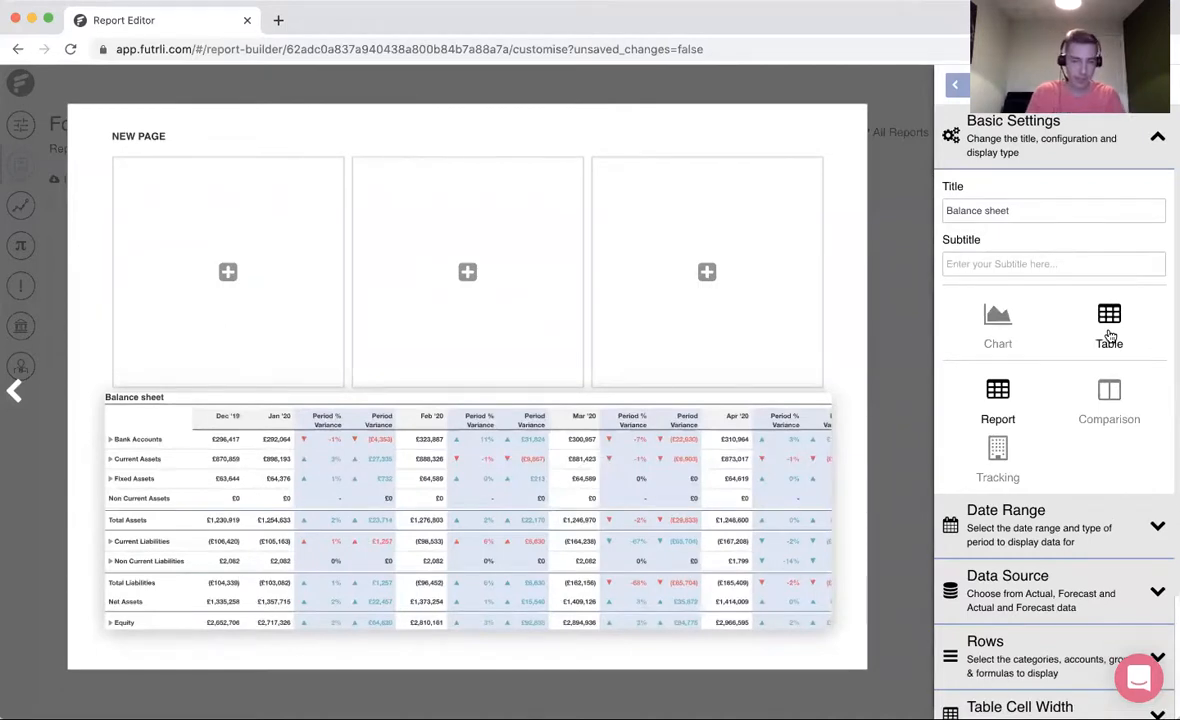
scroll(1094, 549, down, 3)
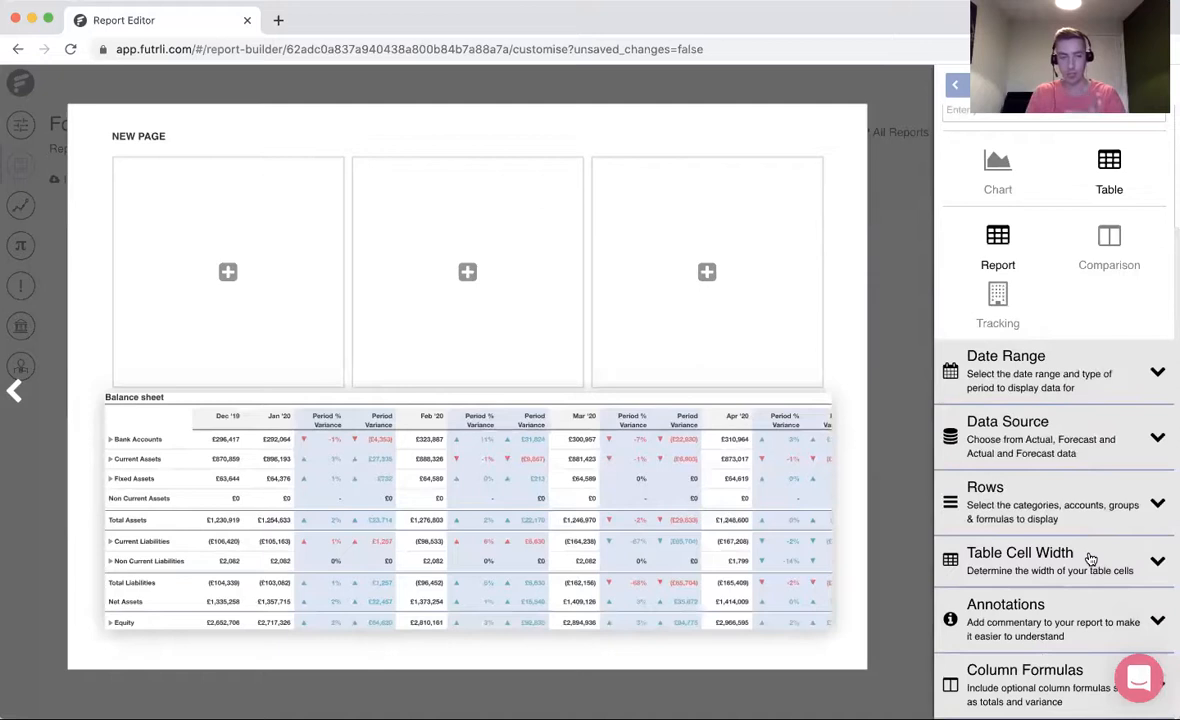
click(1038, 672)
scroll(1040, 659, down, 5)
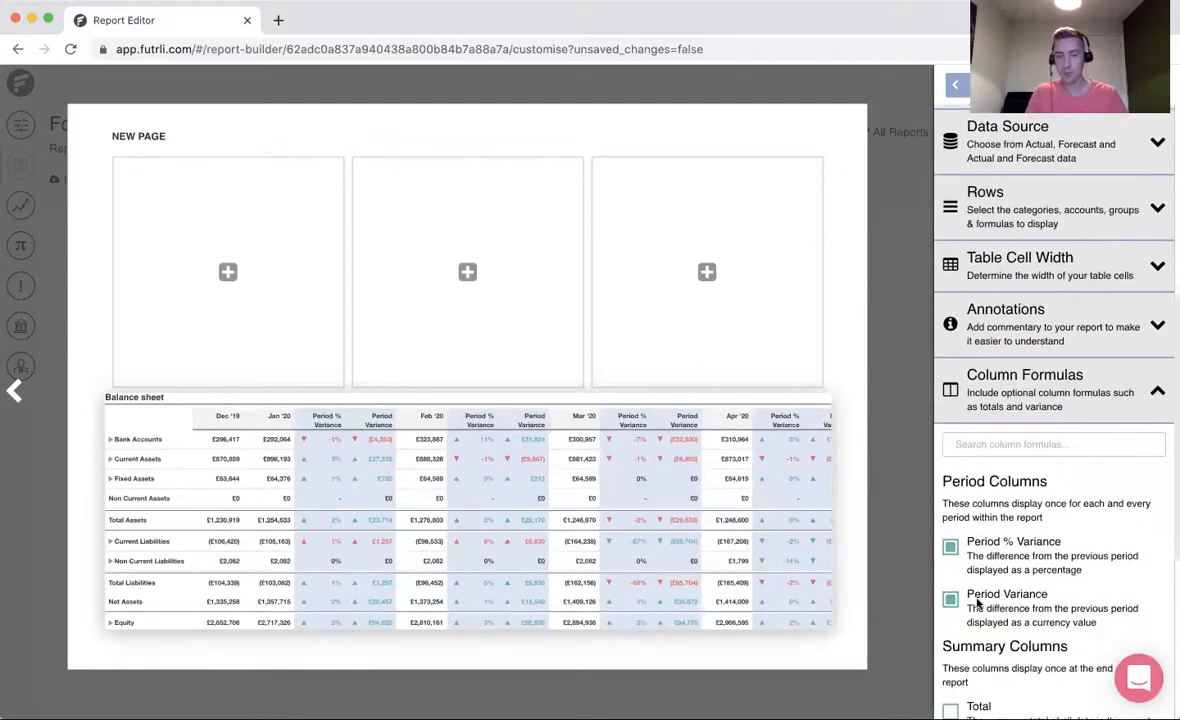
click(950, 547)
click(950, 598)
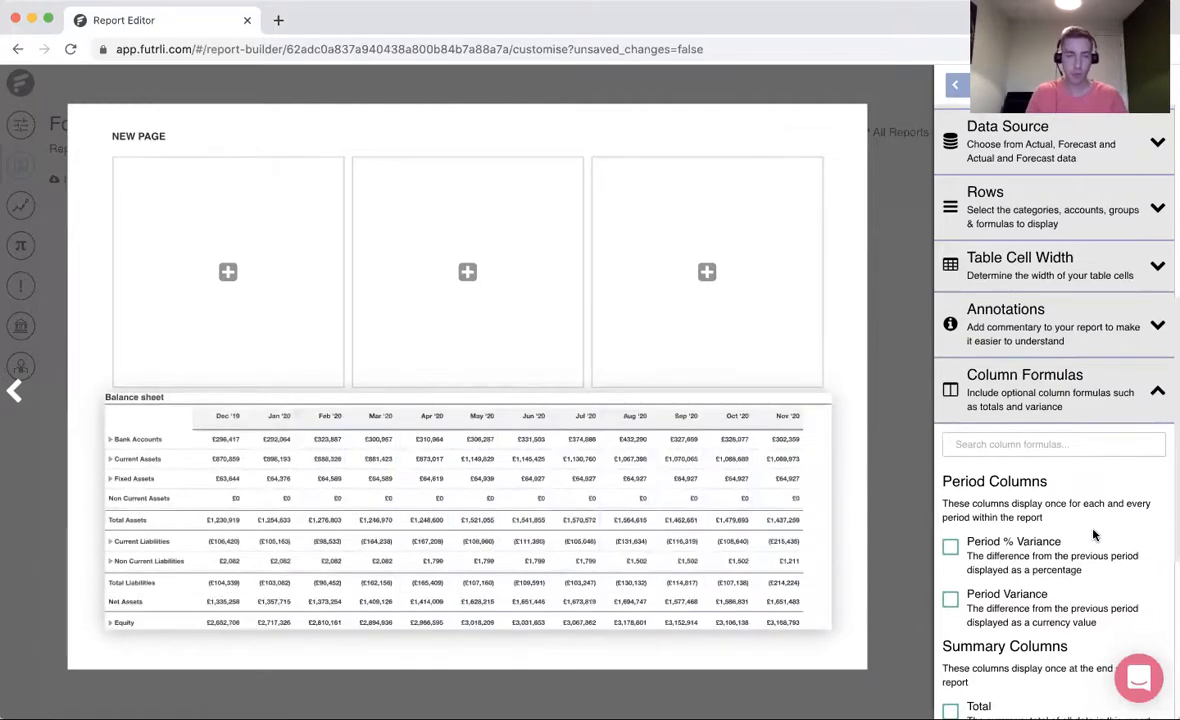
- Set the balance sheet table's data source to Forecast and Actual Data
scroll(1093, 536, up, 2)
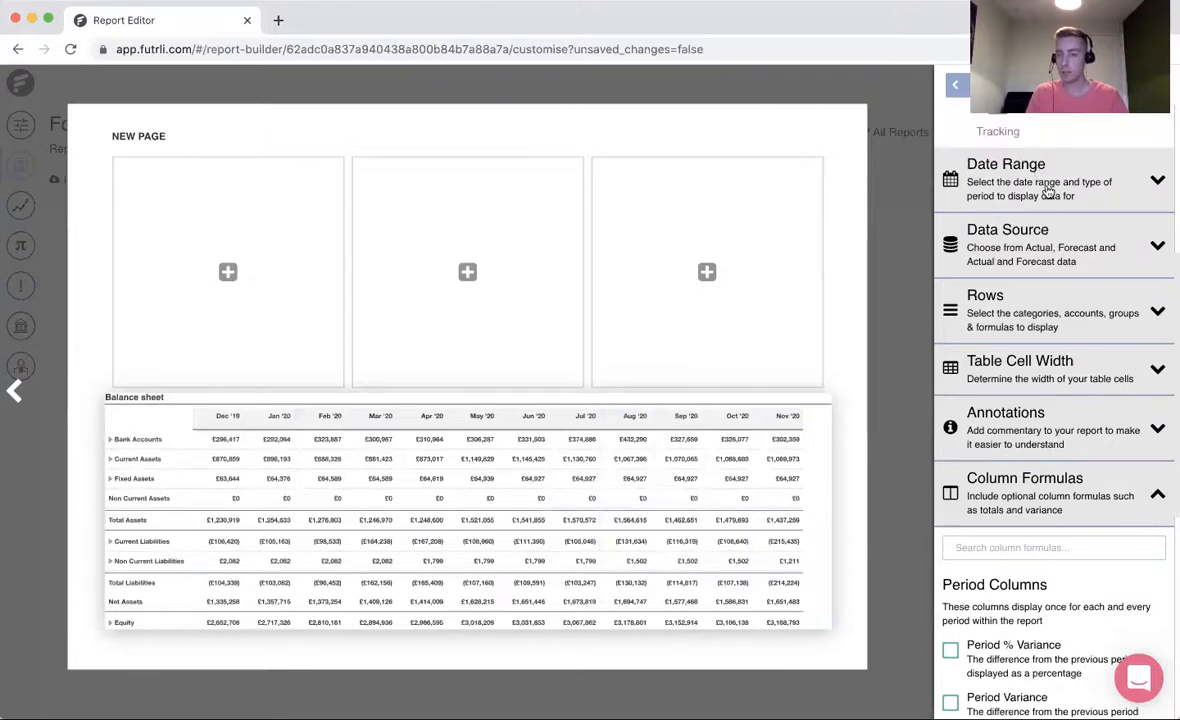
click(1046, 265)
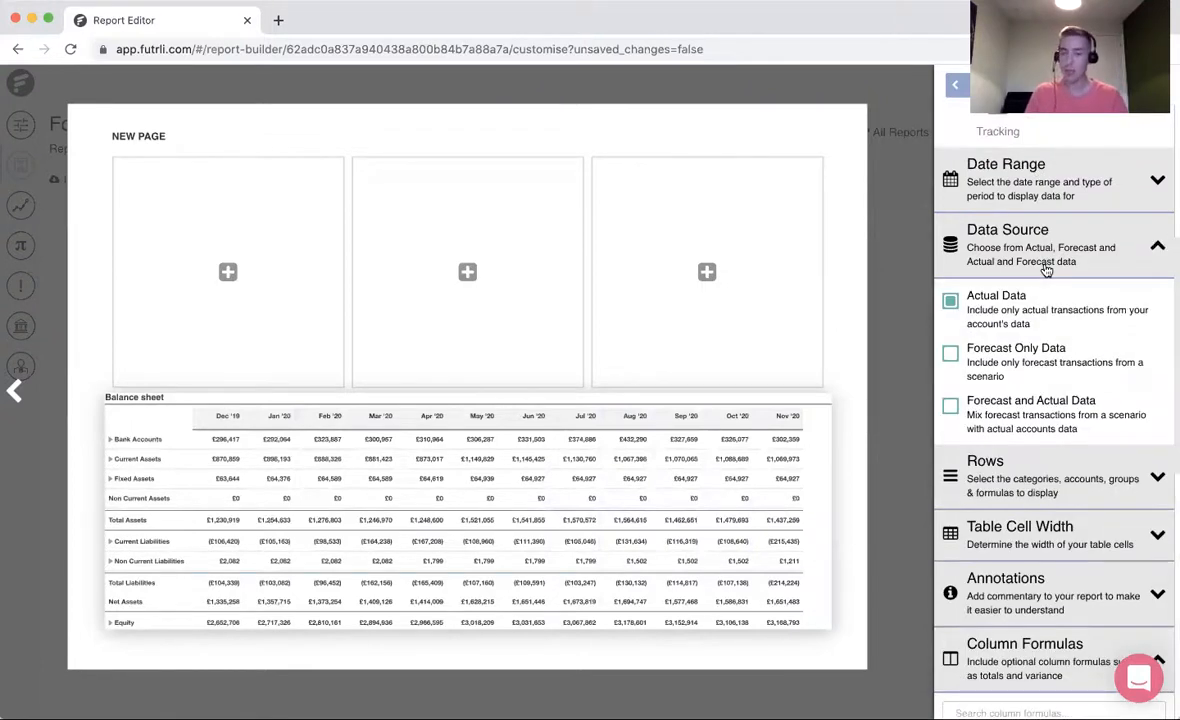
click(949, 407)
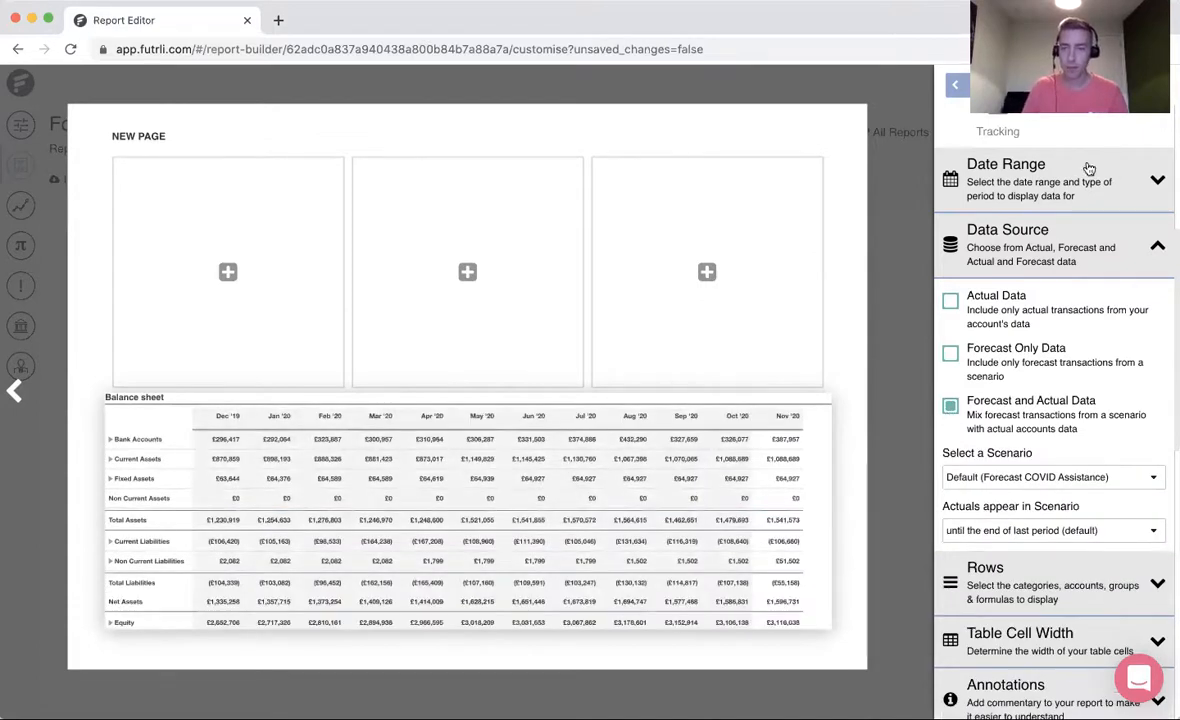
- Set the balance sheet table to the report's default date, including the following 11 months
click(1062, 187)
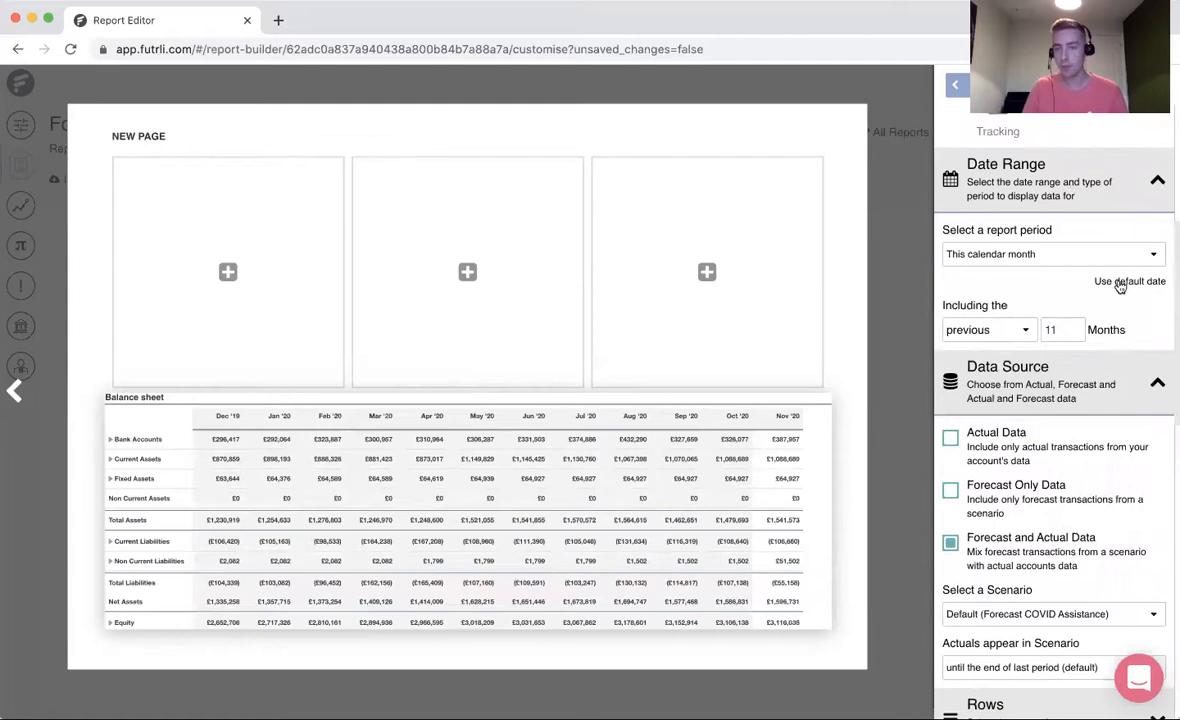
click(1131, 283)
click(988, 300)
click(985, 316)
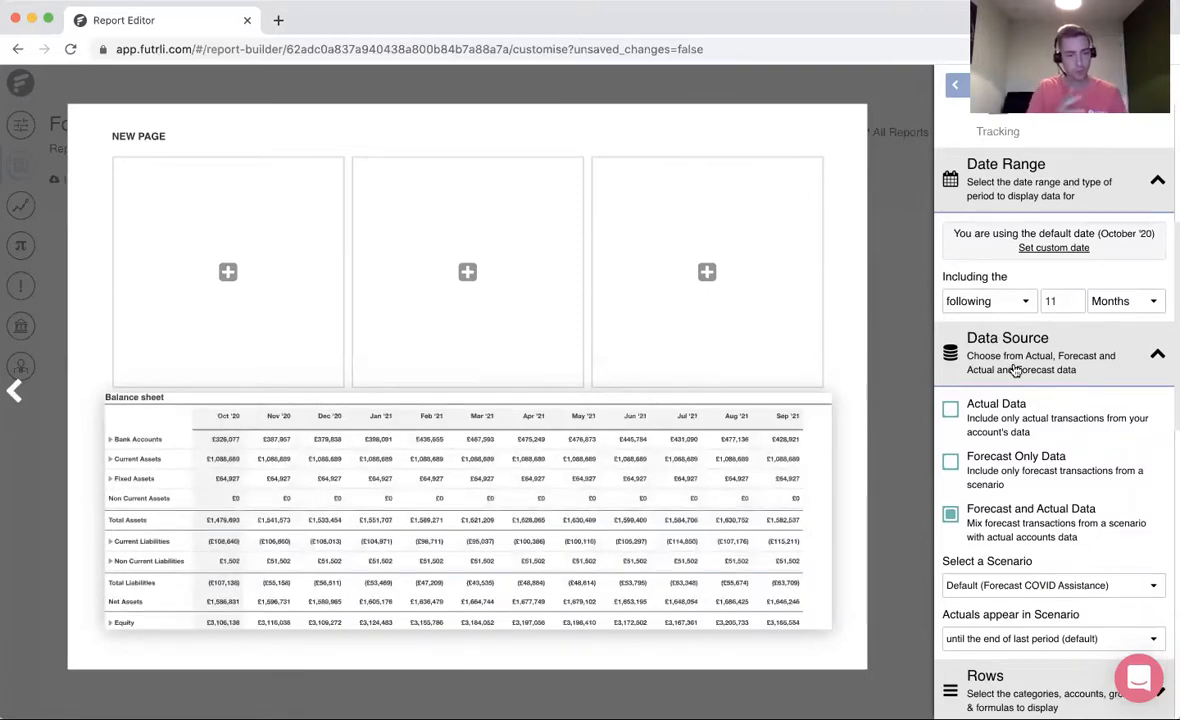
- Widen the balance sheet table's first column and data columns to fill the page width, and return to the page settings
scroll(1030, 565, down, 4)
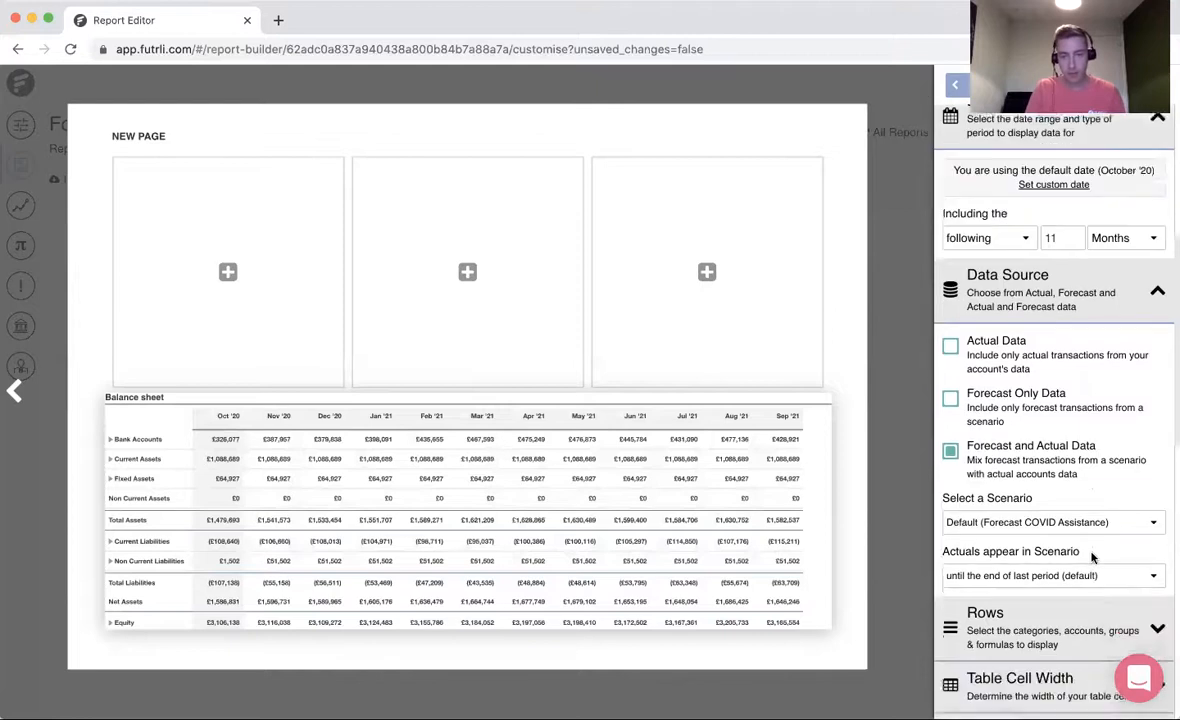
click(1049, 577)
scroll(1046, 579, down, 2)
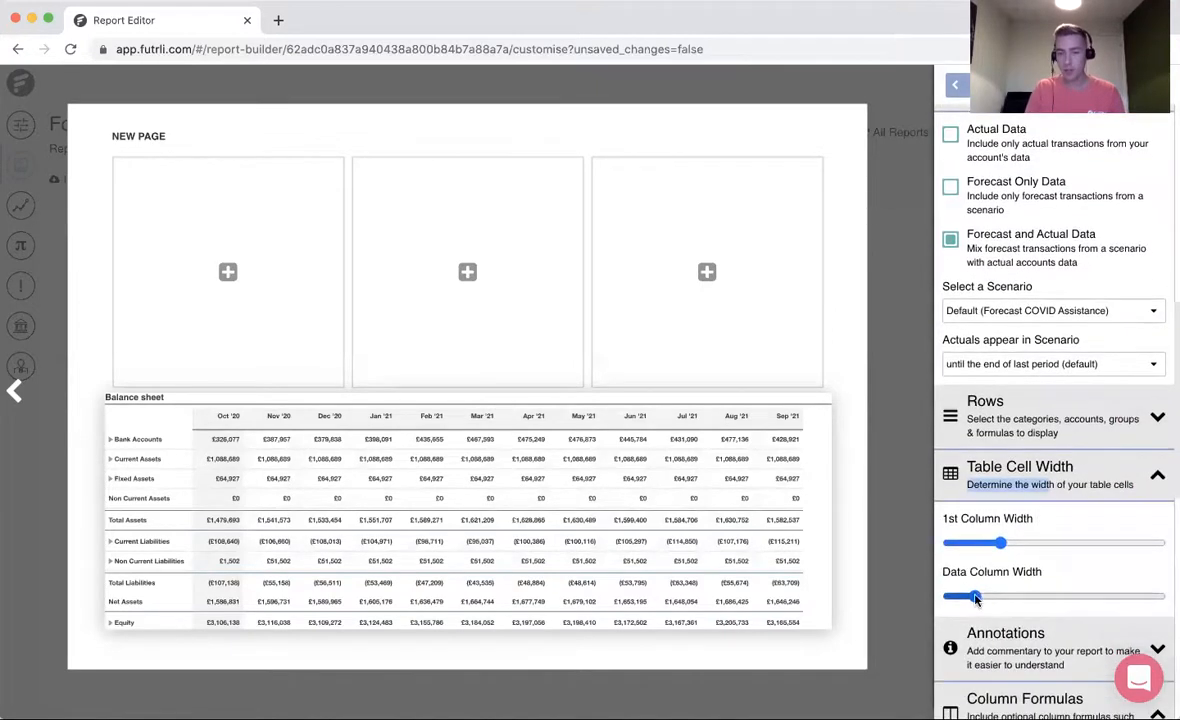
drag(974, 597, 976, 597)
drag(1000, 543, 1006, 545)
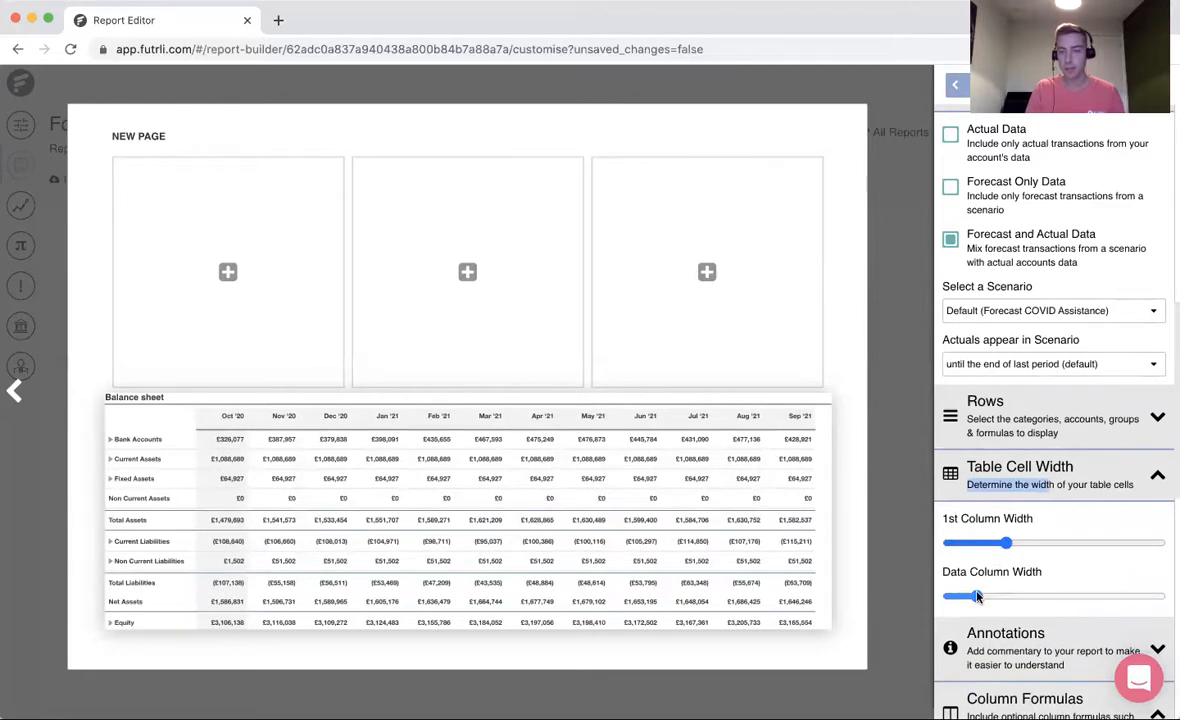
drag(976, 597, 980, 597)
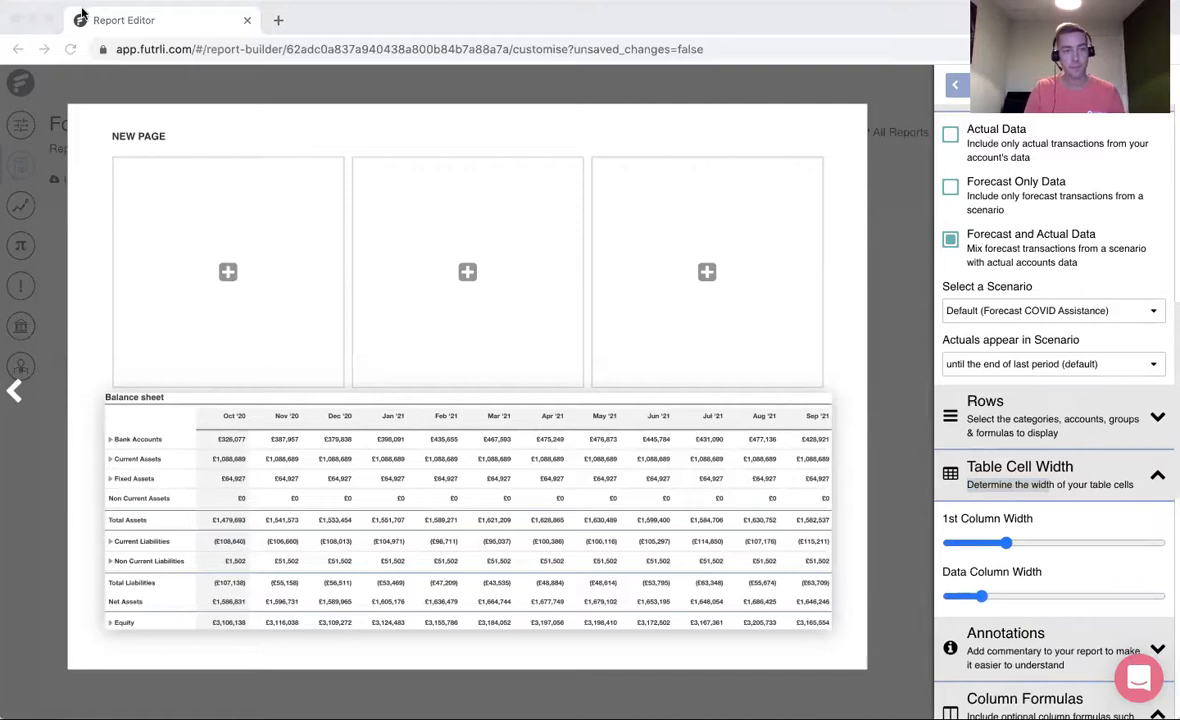
click(1003, 190)
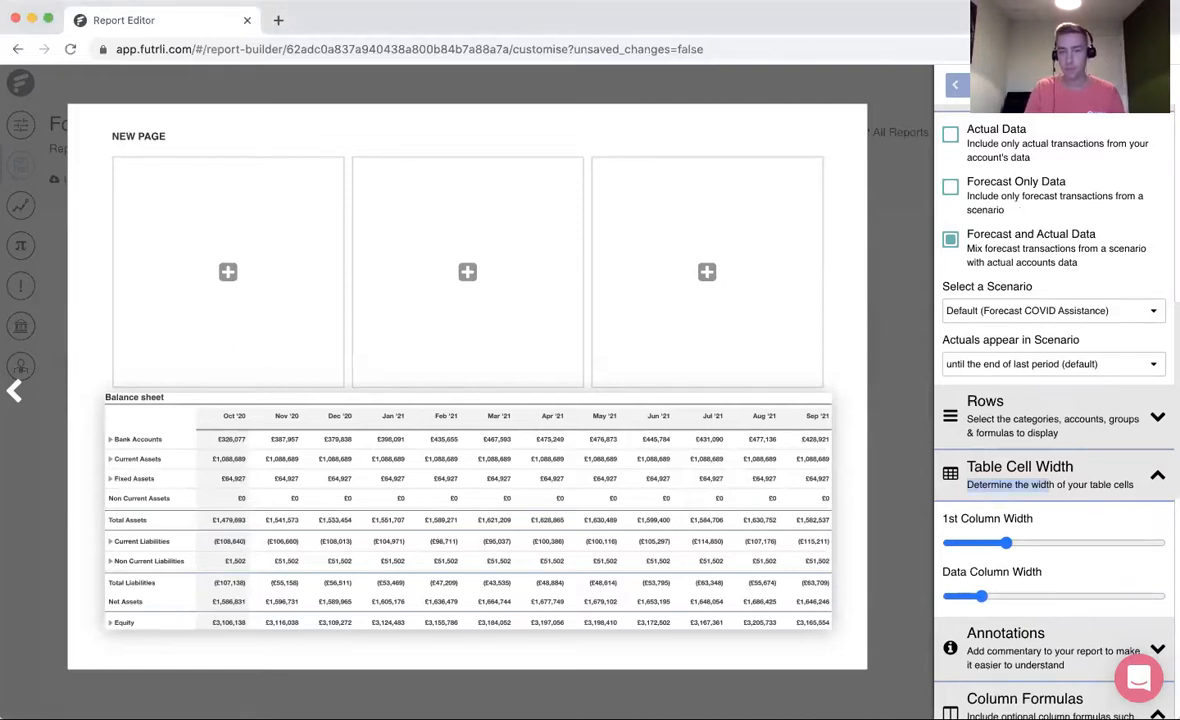
click(906, 388)
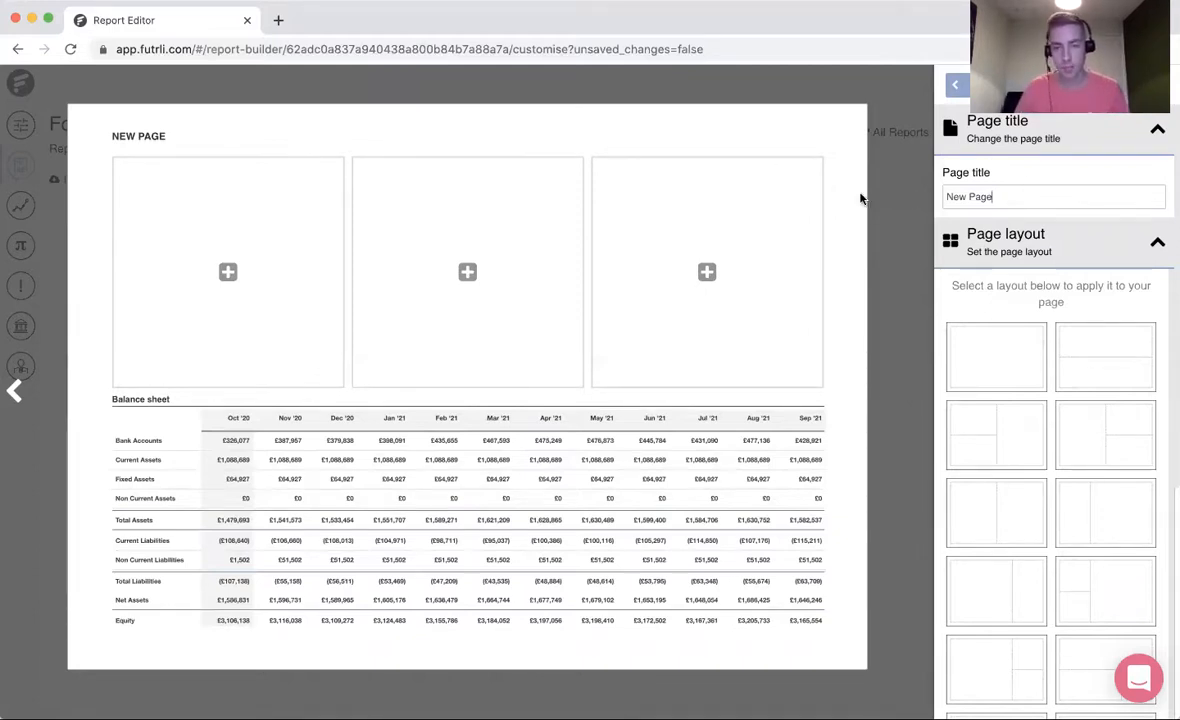
- Title the page "balance sheet" and apply the two-row layout with the Balance sheet table in the lower row
triple_click(1000, 197)
text(balance sheet)
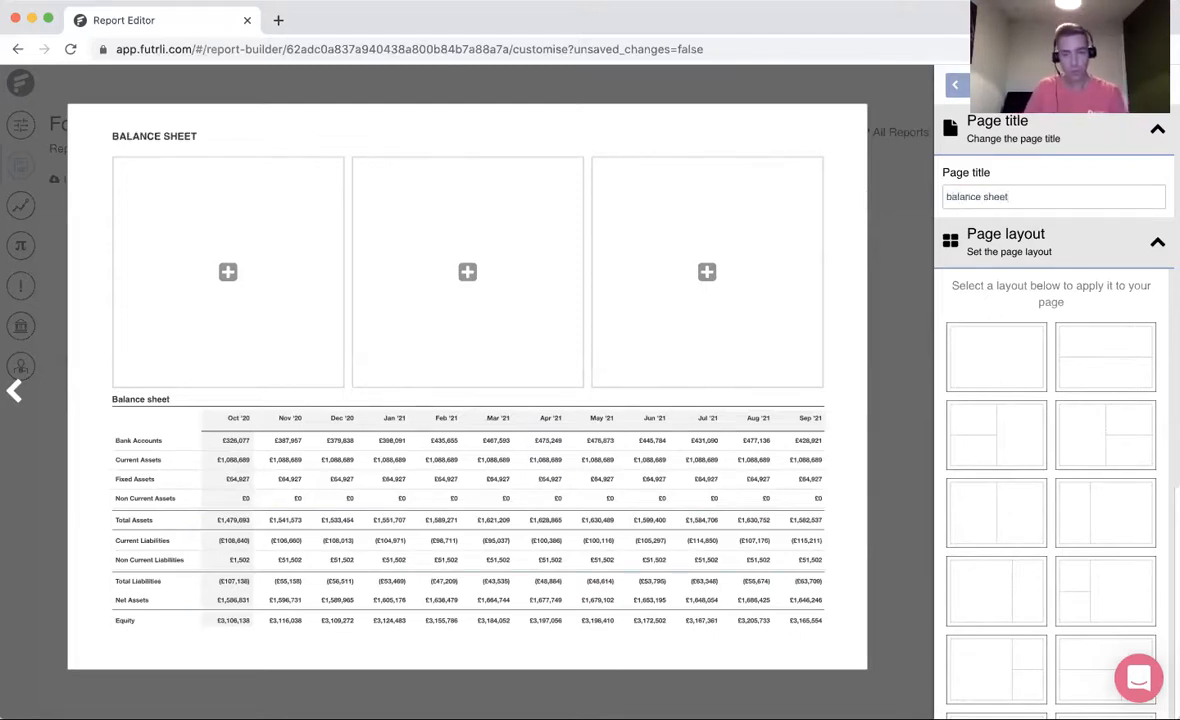
click(1088, 377)
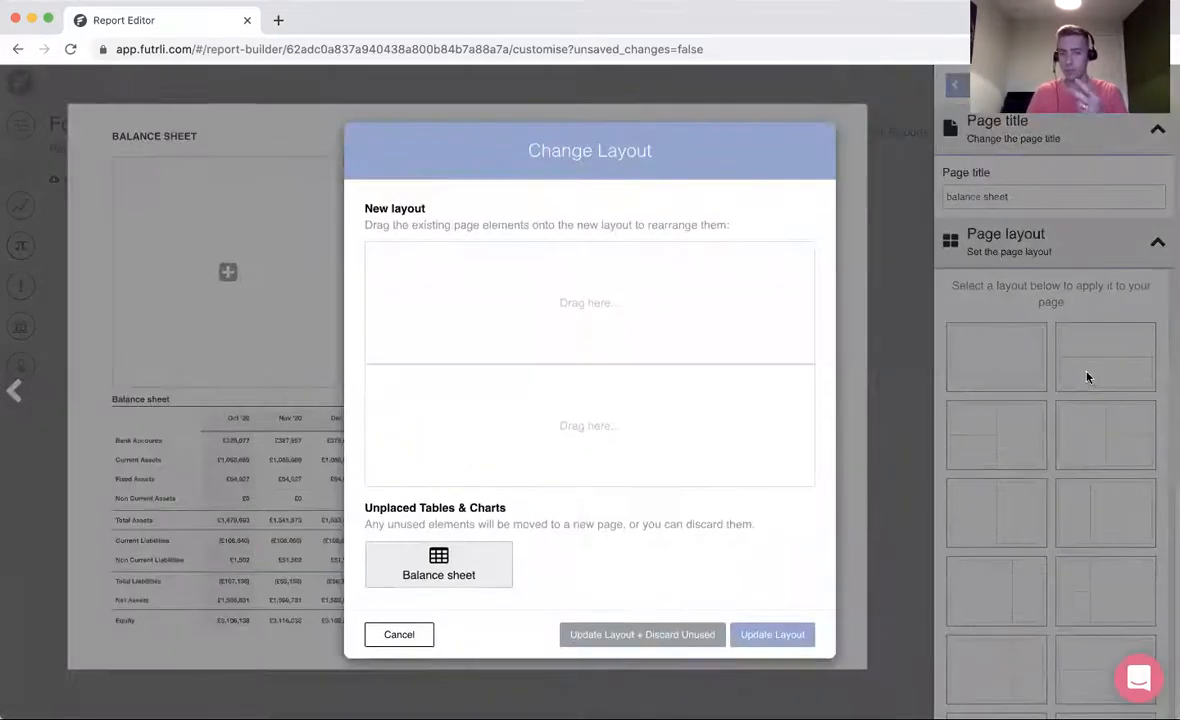
drag(463, 566, 592, 440)
click(783, 619)
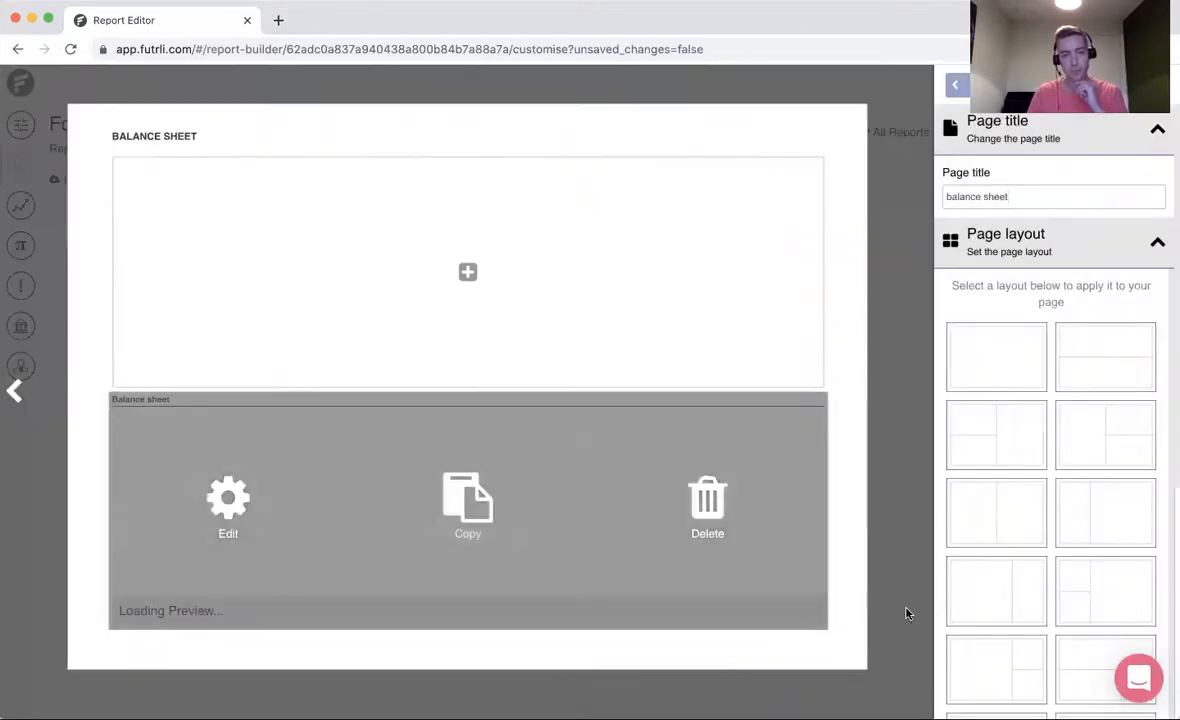
- Add a new chart above the balance sheet table and title it "Bank Balance"
mouse_move(519, 298)
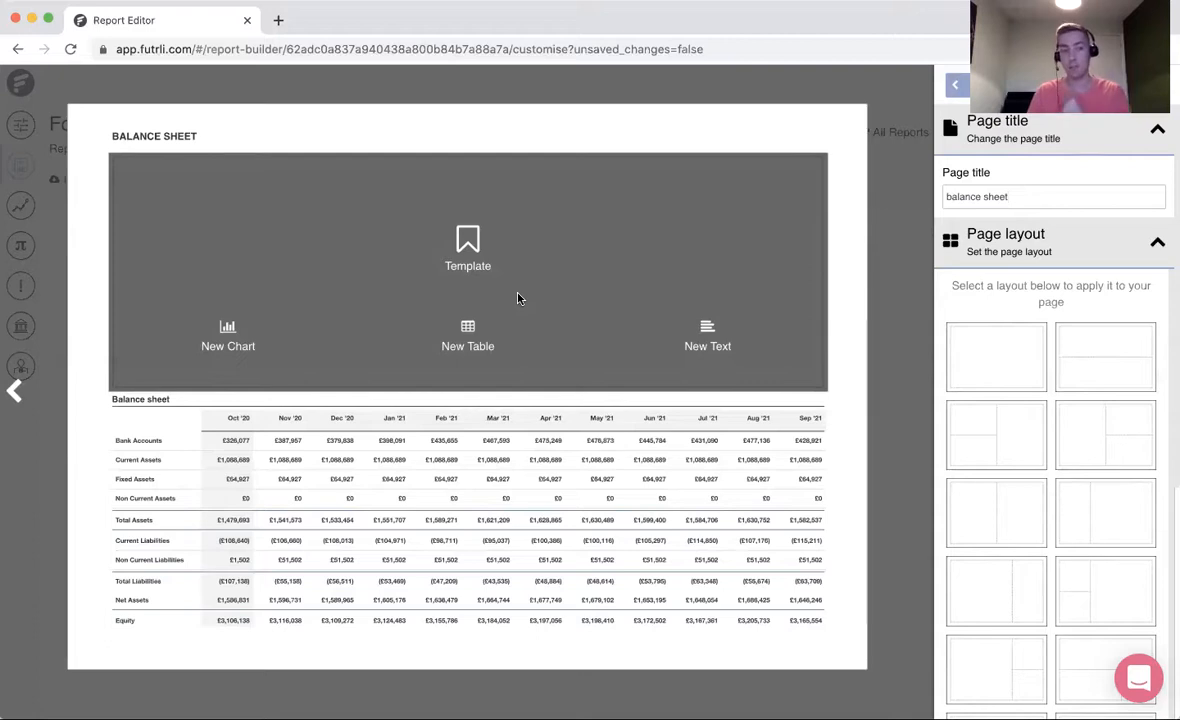
click(230, 348)
drag(1040, 214, 872, 214)
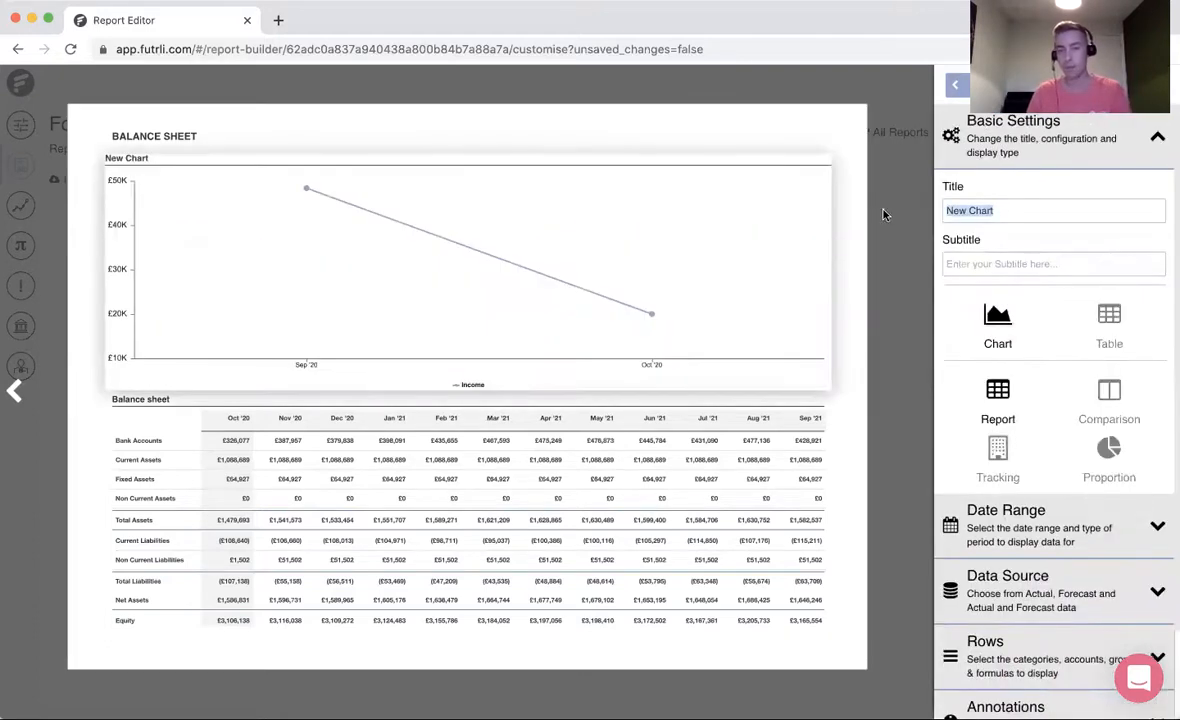
text(Bank Balance)
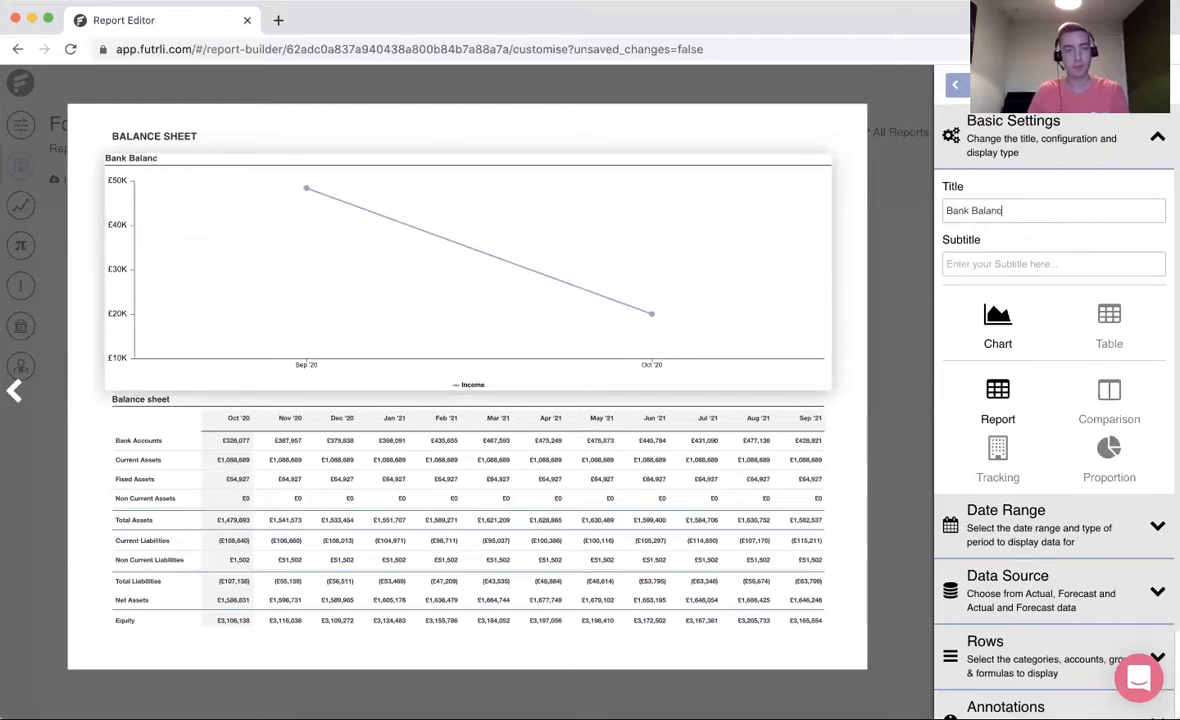
- Set the Bank Balance chart's data source to Forecast and Actual Data
scroll(1040, 527, down, 2)
click(1040, 524)
scroll(953, 519, down, 2)
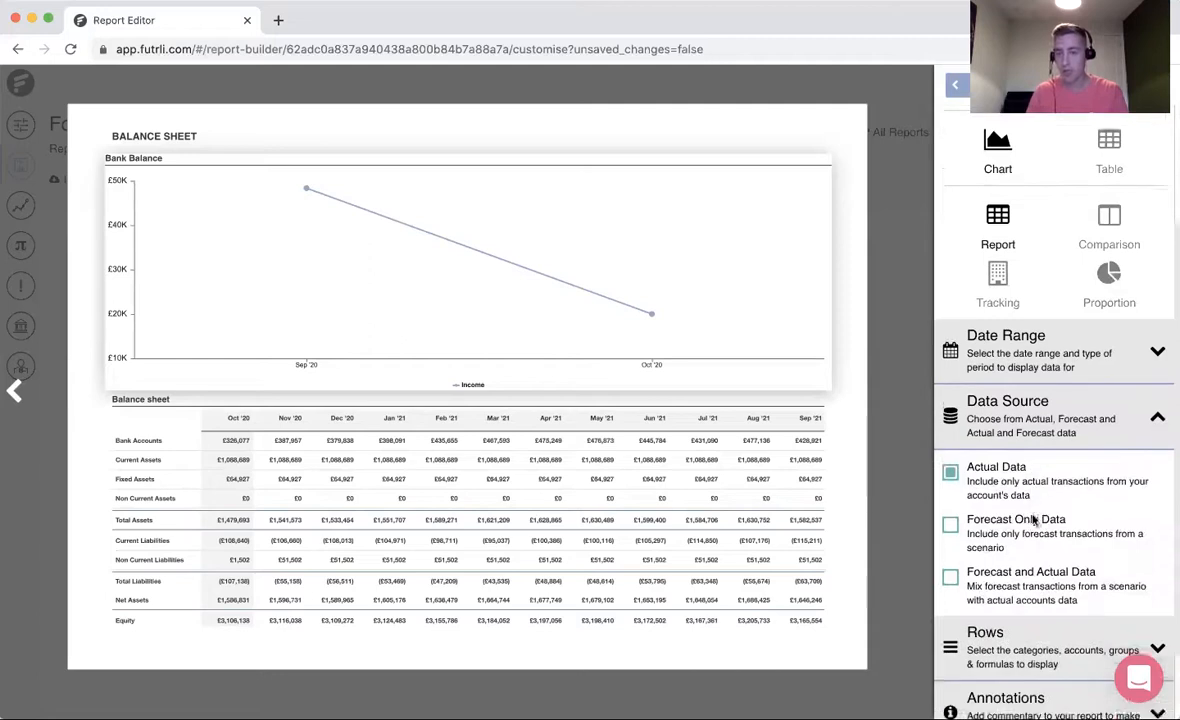
click(951, 562)
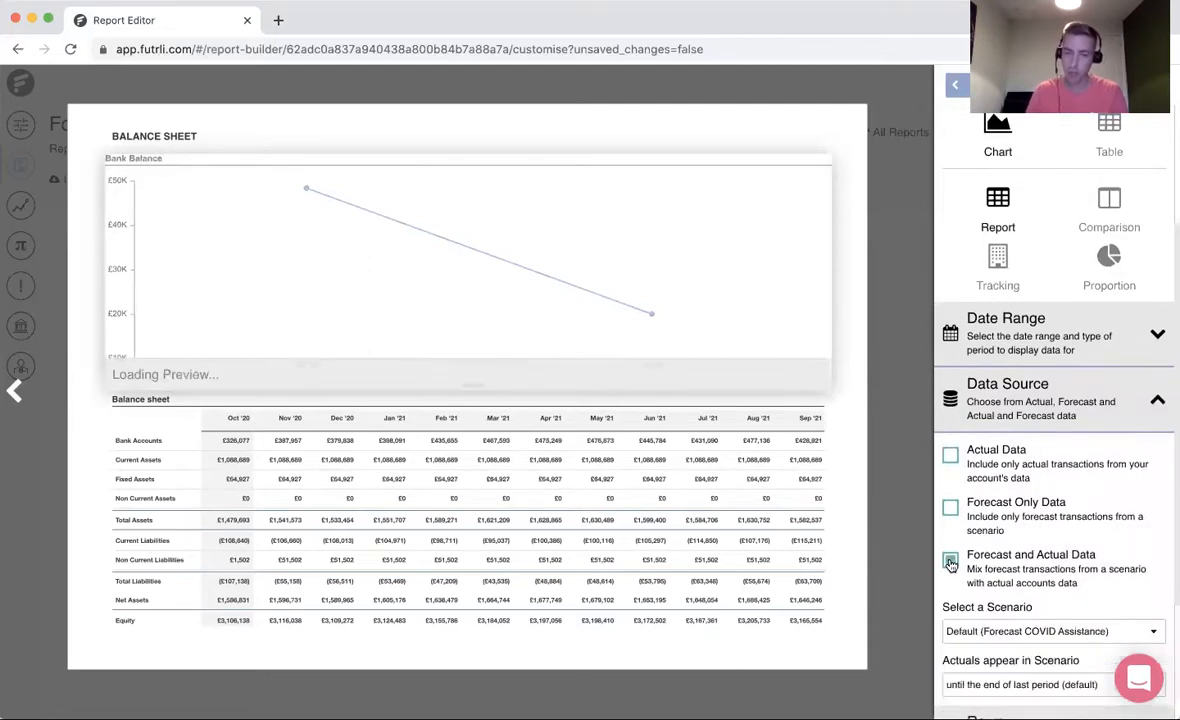
- Set the Bank Balance chart's date range to include the following 11 months
click(1069, 348)
click(985, 455)
click(975, 472)
click(1053, 455)
text(11)
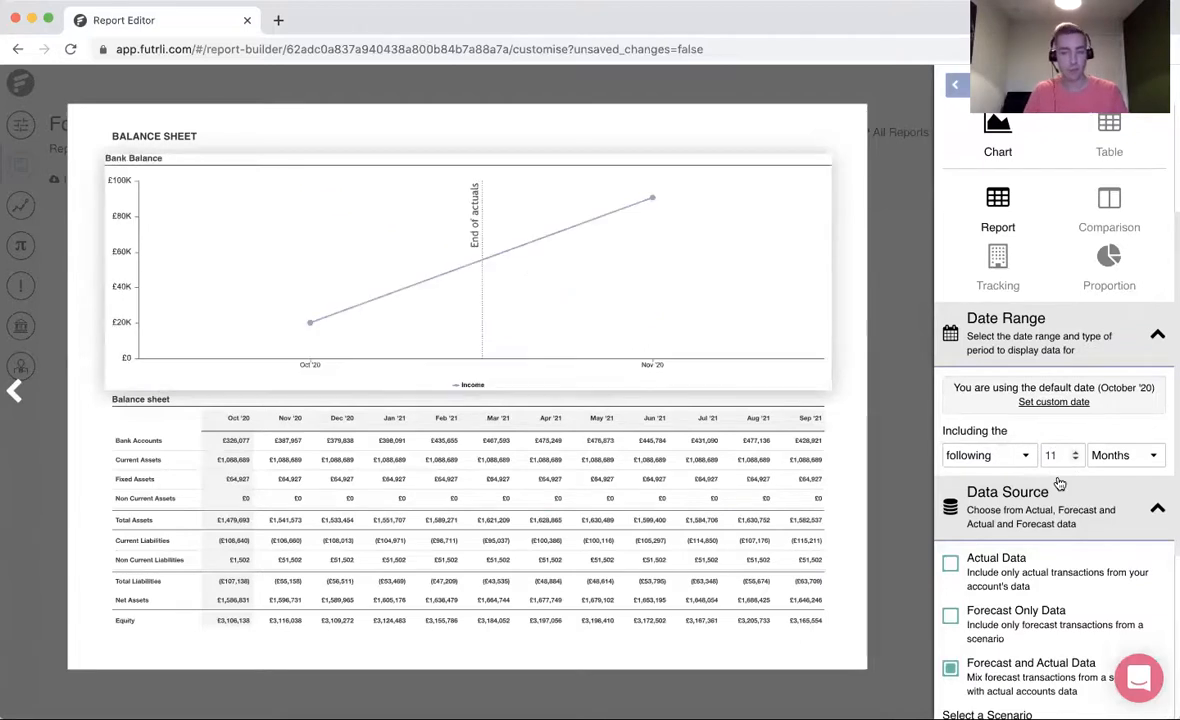
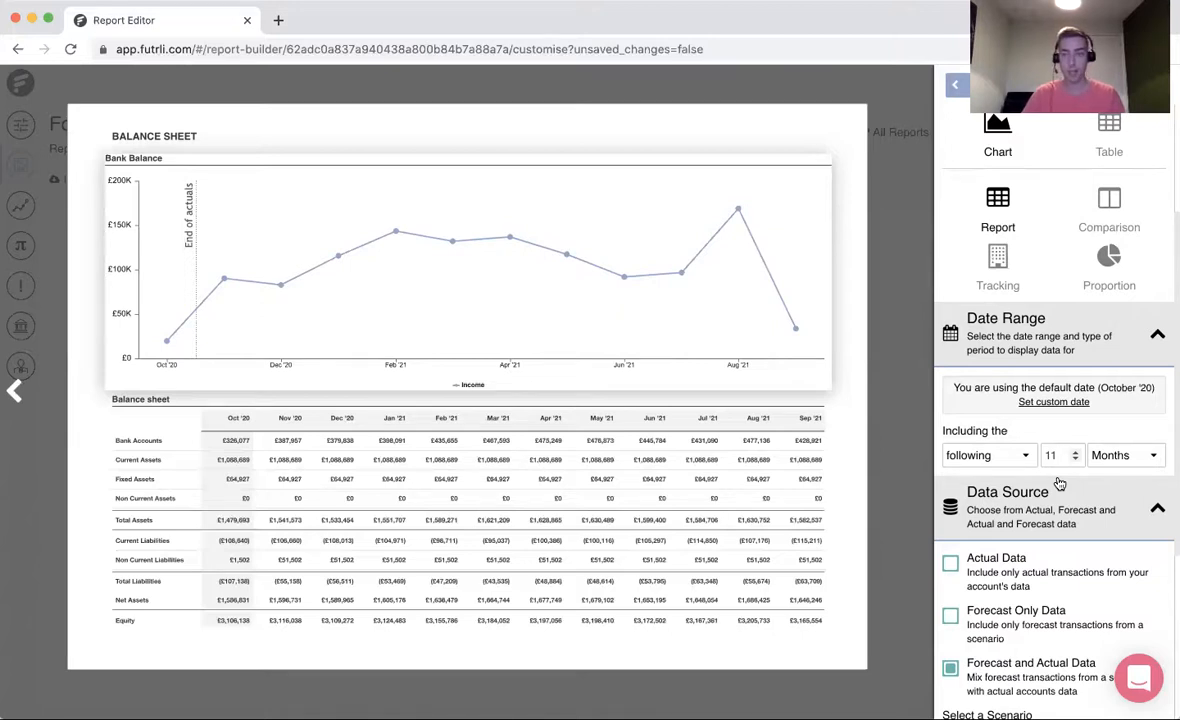
- Replace the Income row in the Bank Balance chart with the Bank Accounts category
scroll(1060, 484, down, 5)
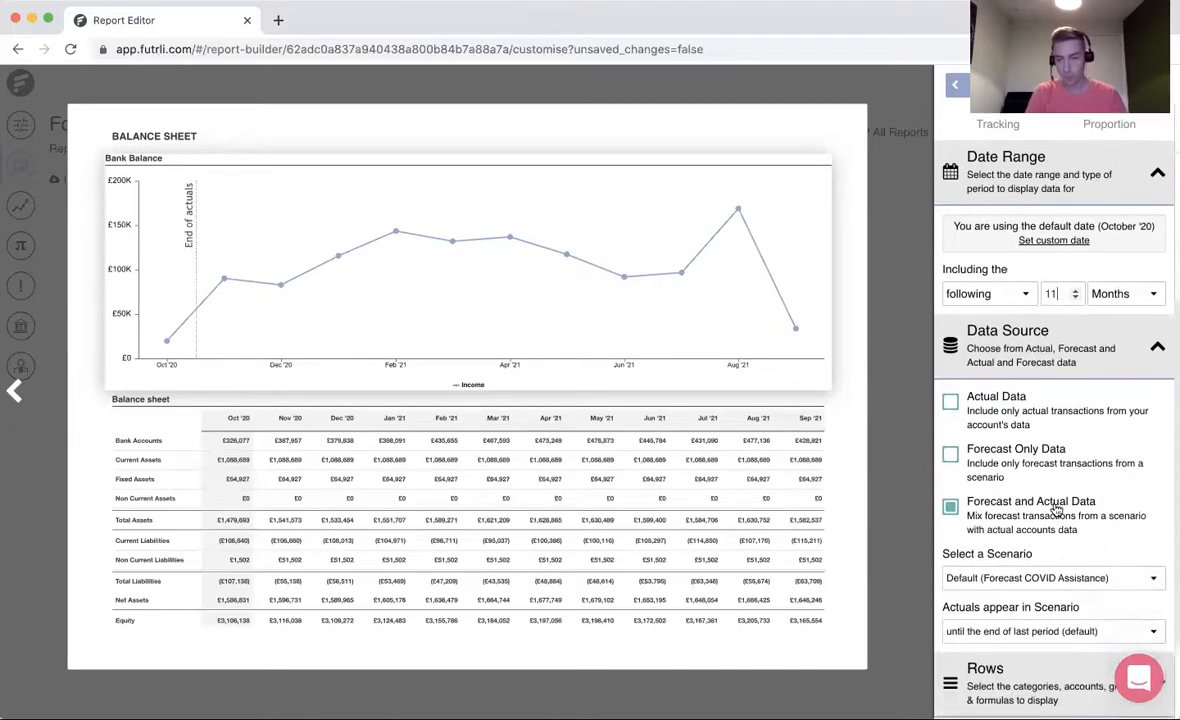
click(1022, 556)
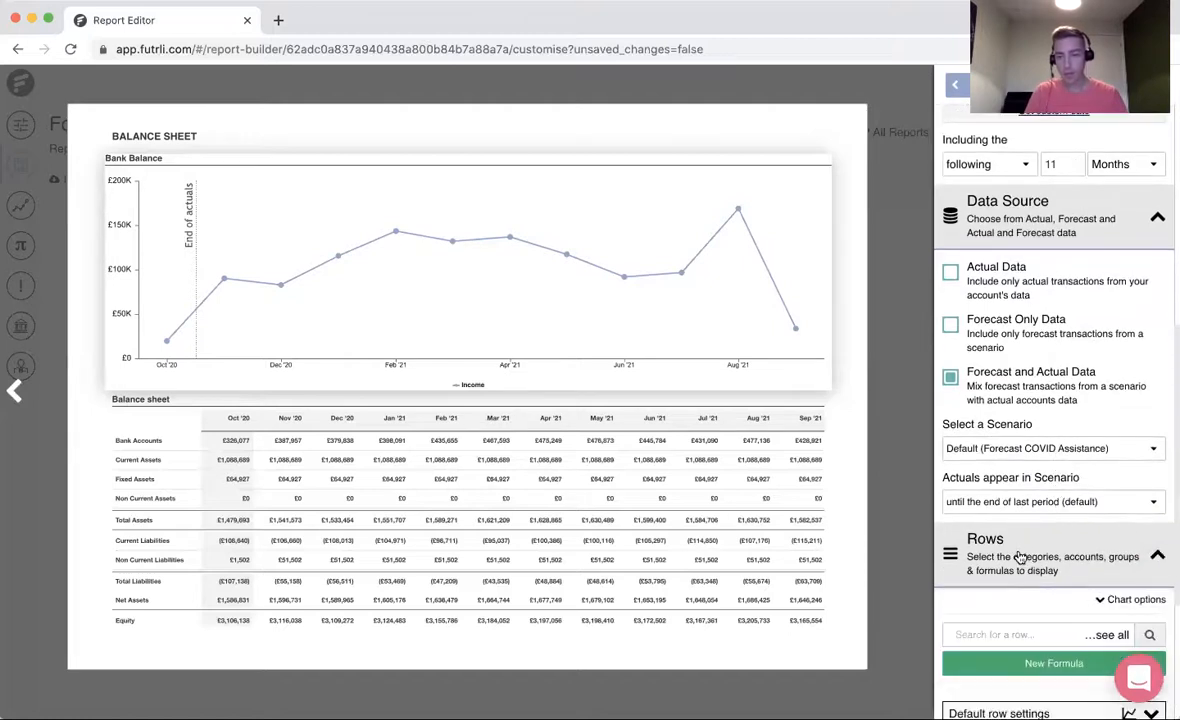
scroll(1020, 556, down, 2)
click(975, 538)
text(bank)
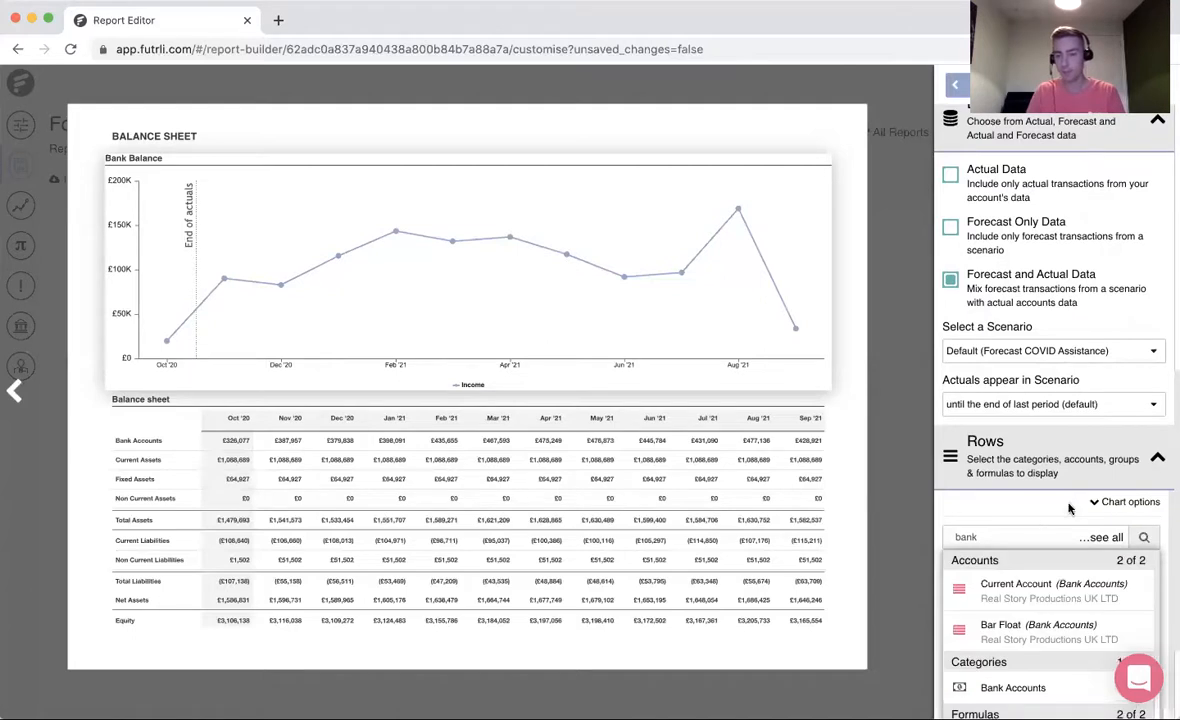
click(1012, 673)
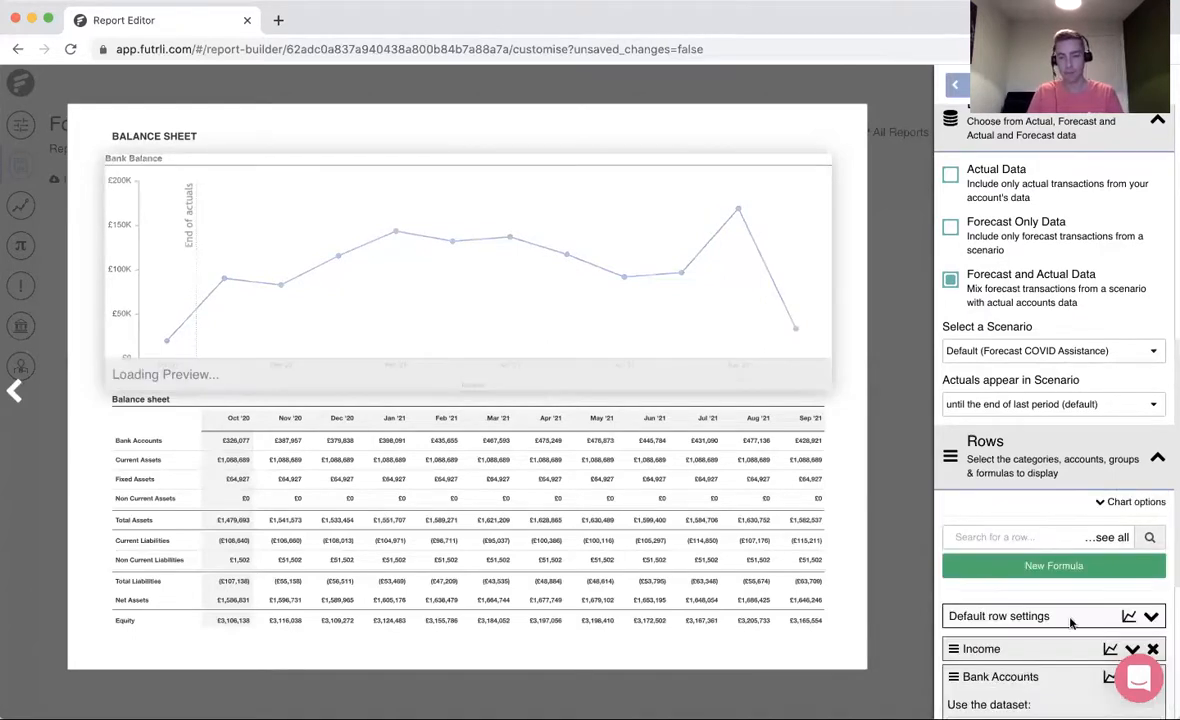
click(1153, 649)
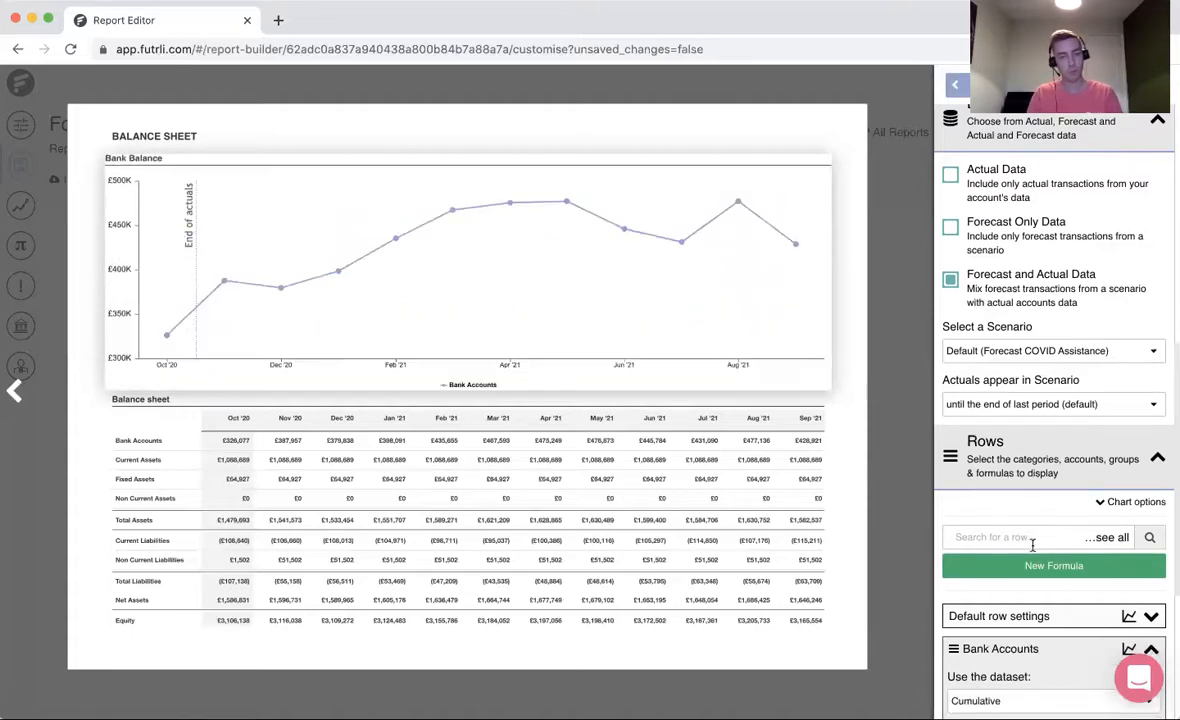
- Set the Bank Accounts row's chart type to Spline Area
scroll(1040, 540, down, 3)
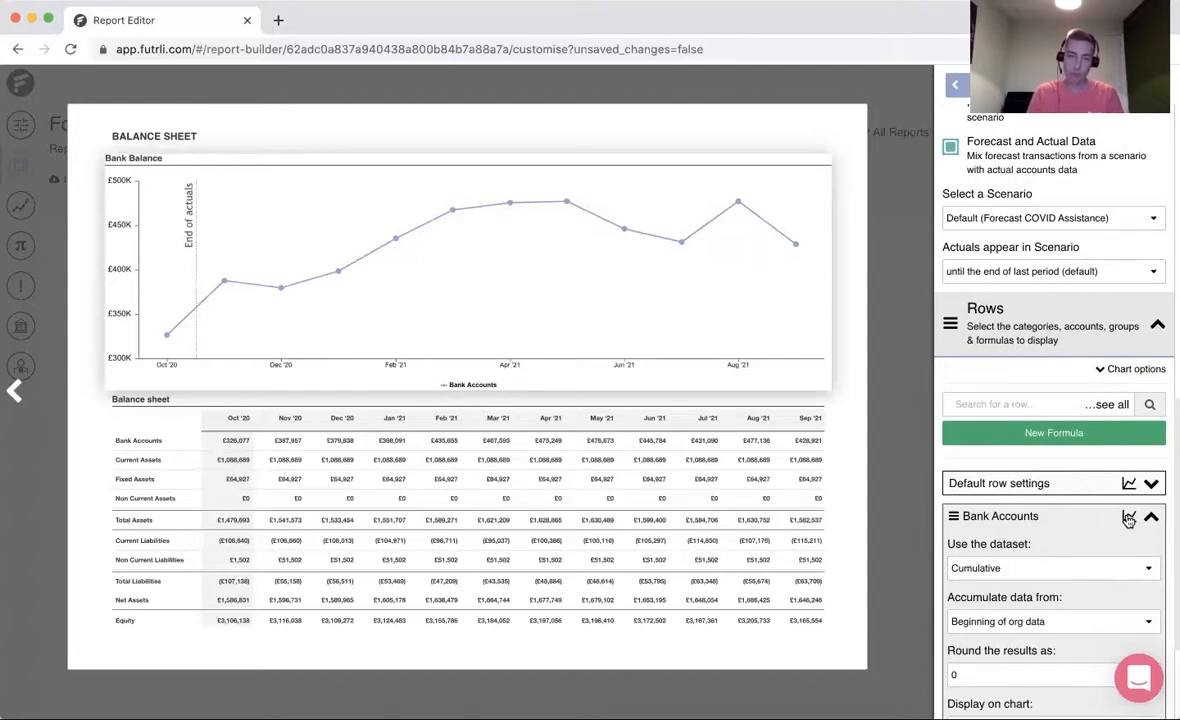
click(1129, 520)
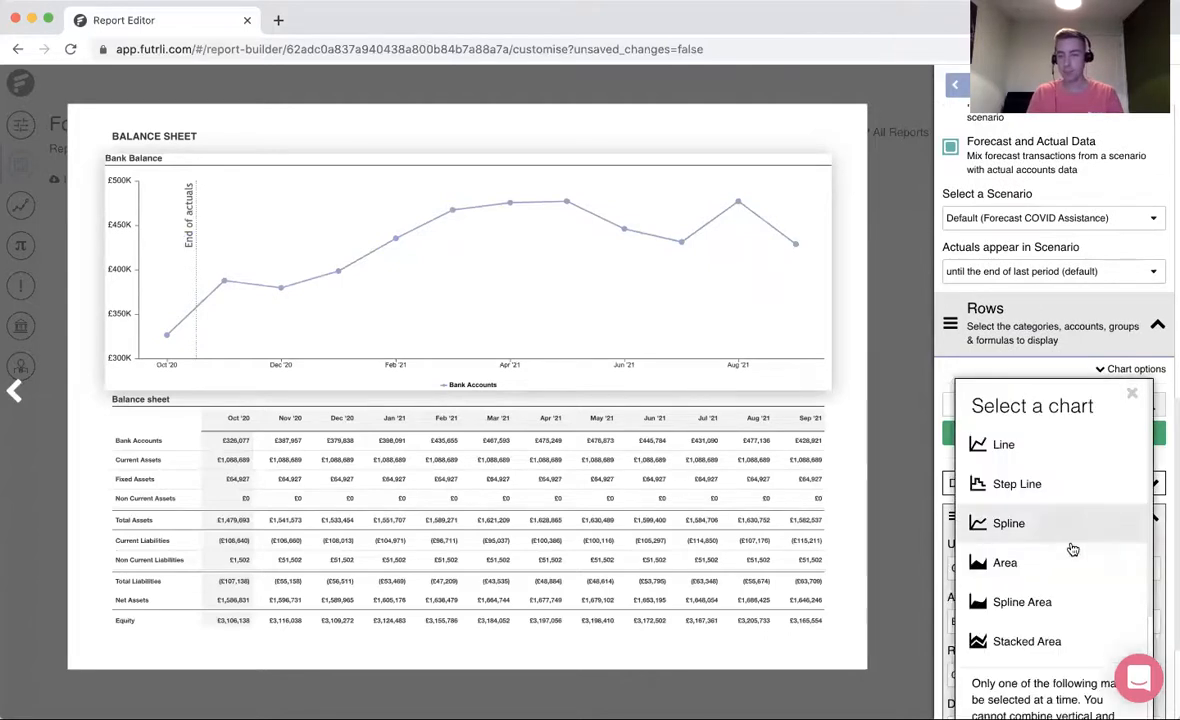
scroll(1072, 548, down, 2)
scroll(1072, 548, down, 2)
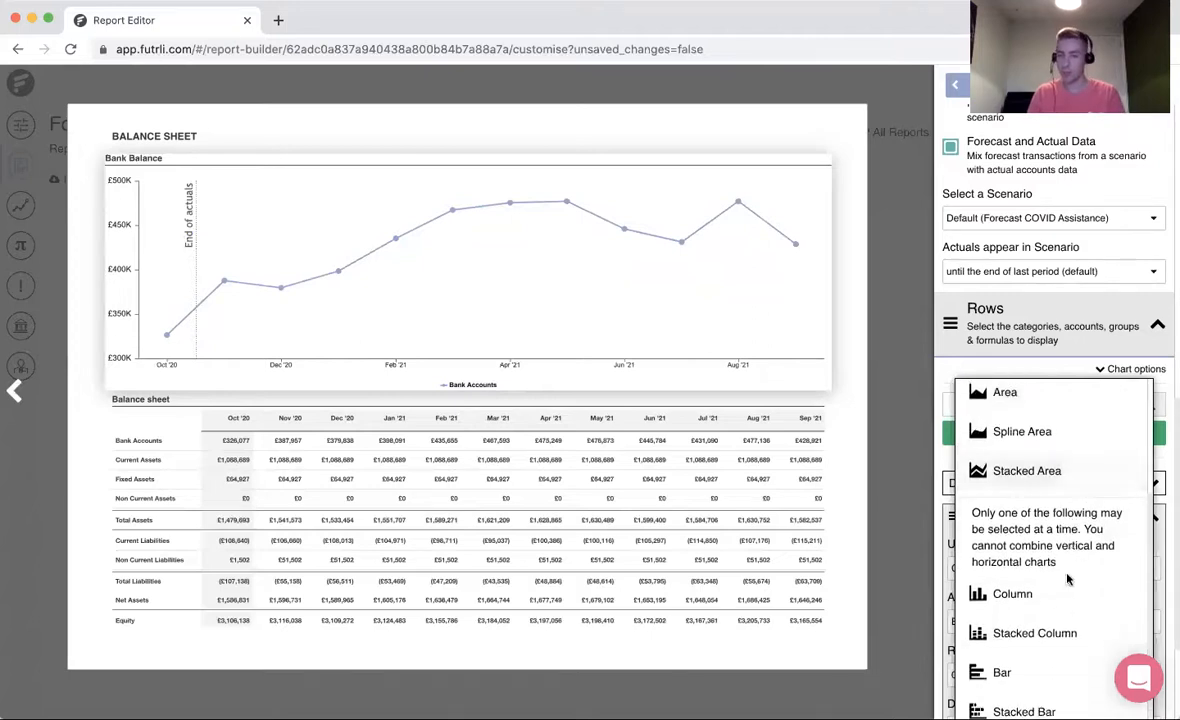
scroll(1043, 558, up, 2)
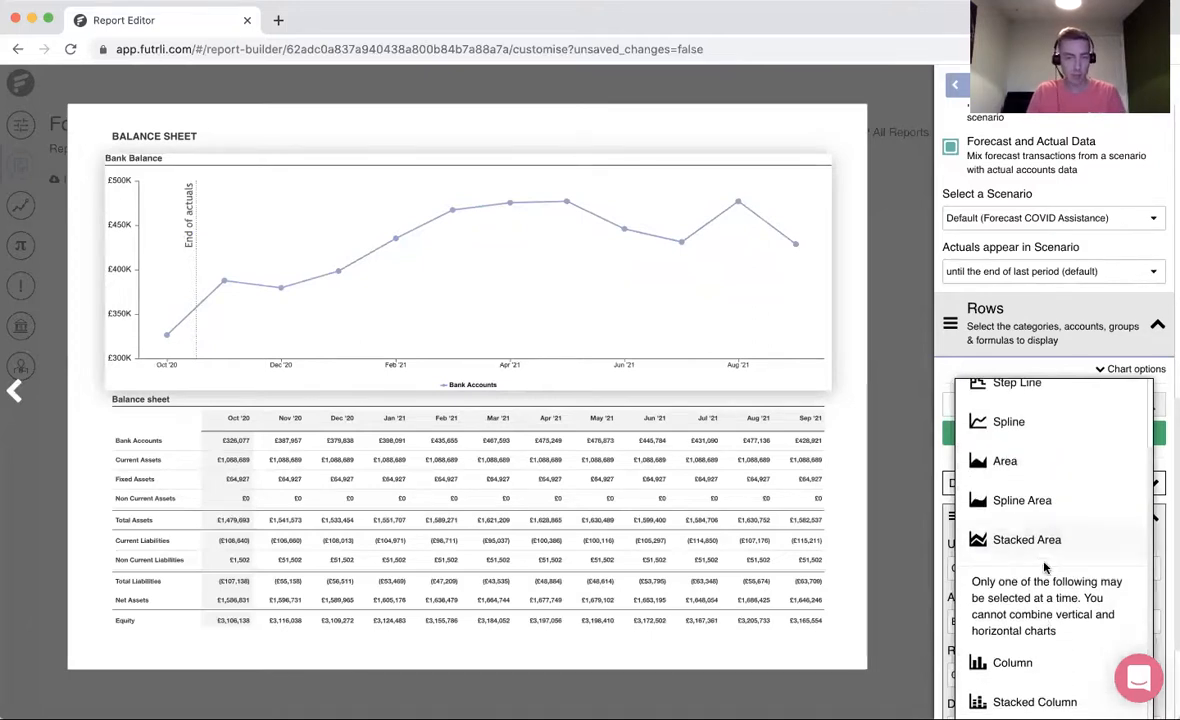
click(1050, 501)
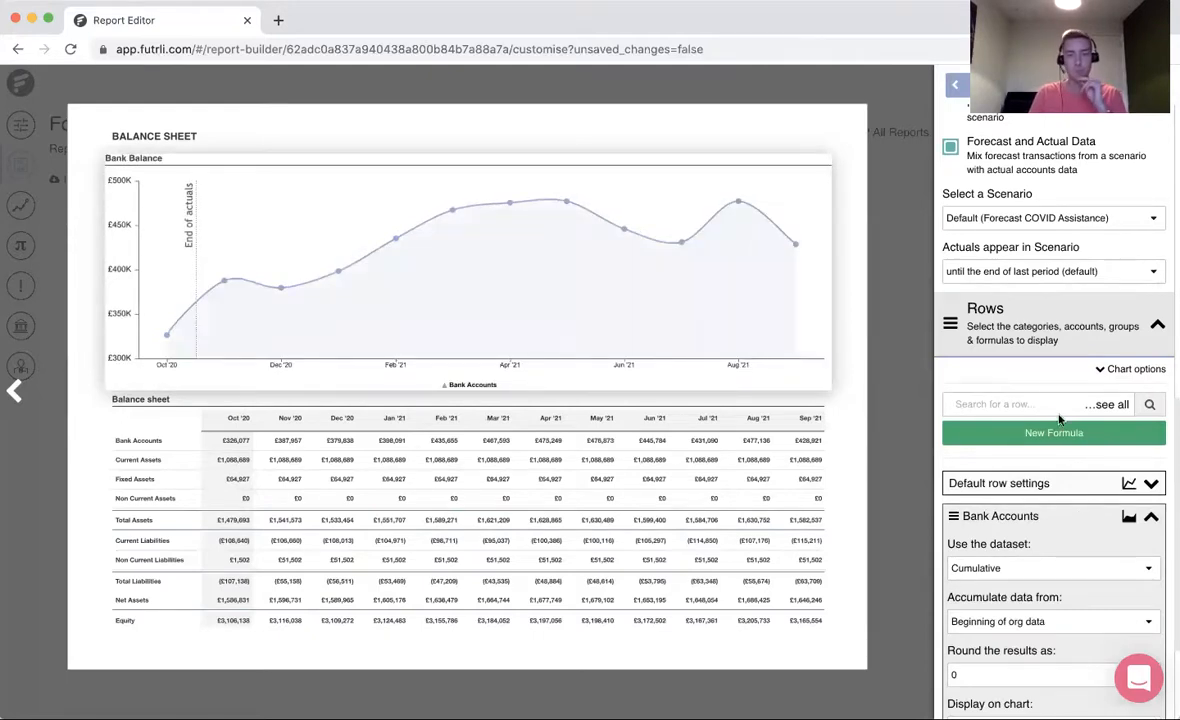
- Finish editing the Bank Balance chart, close the balance sheet page and save the report
click(900, 328)
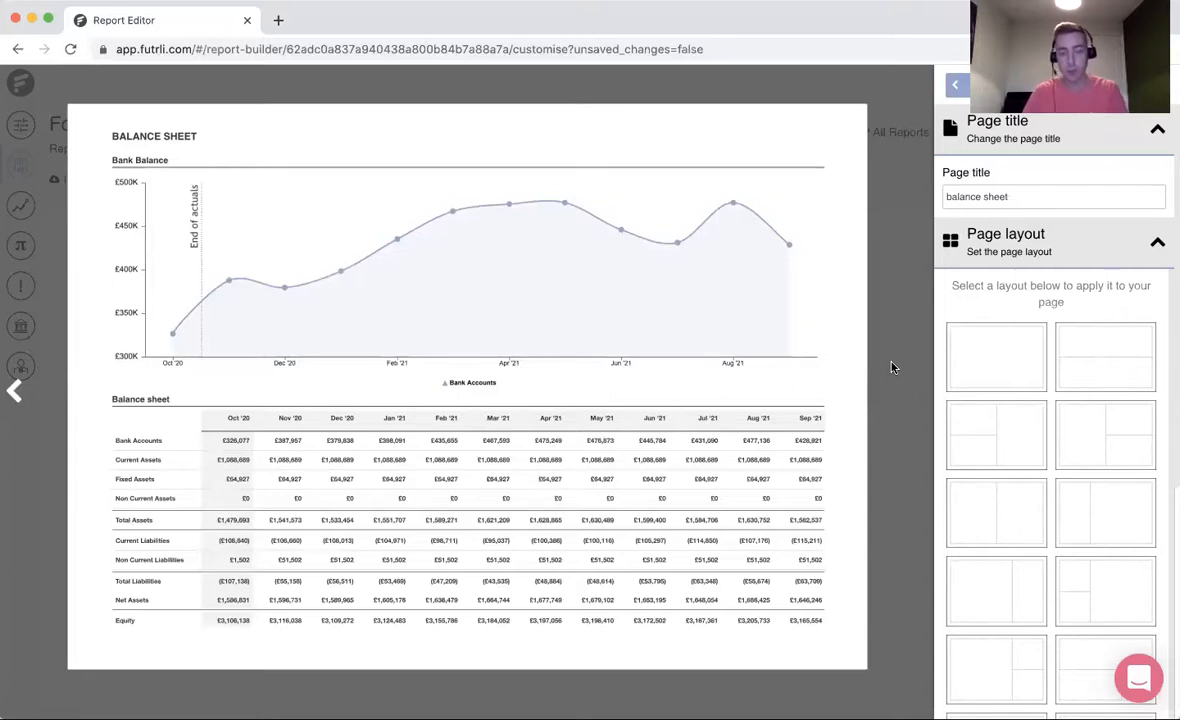
click(893, 368)
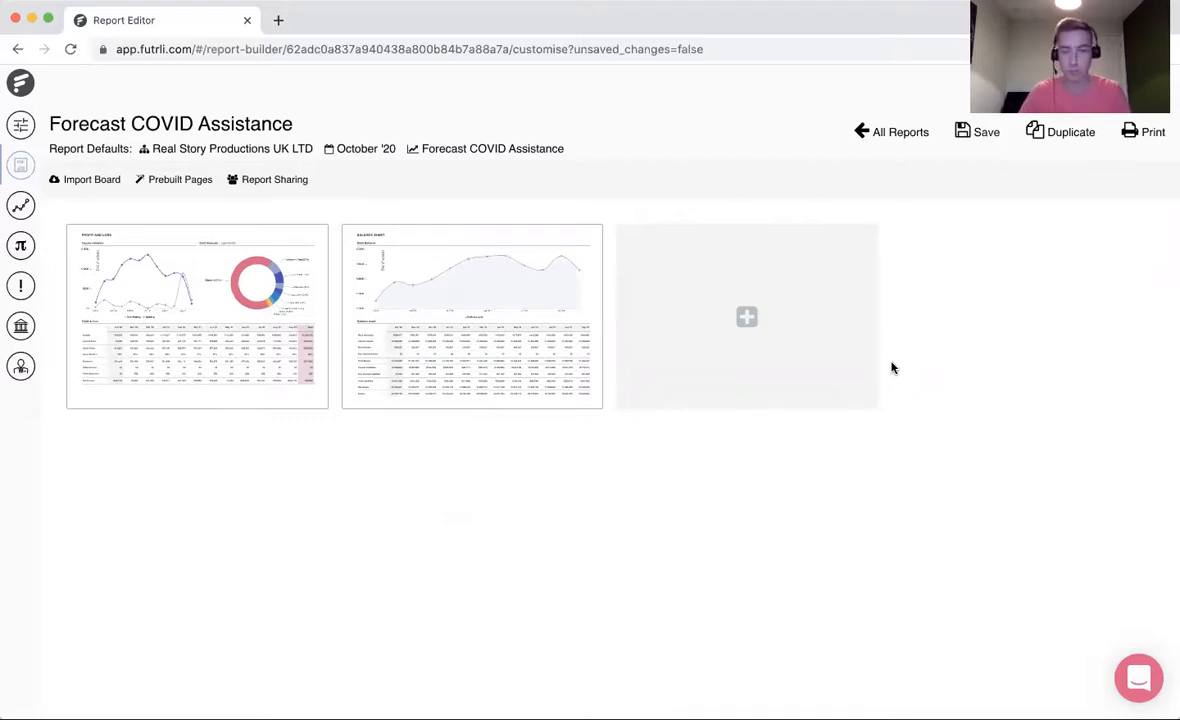
click(975, 140)
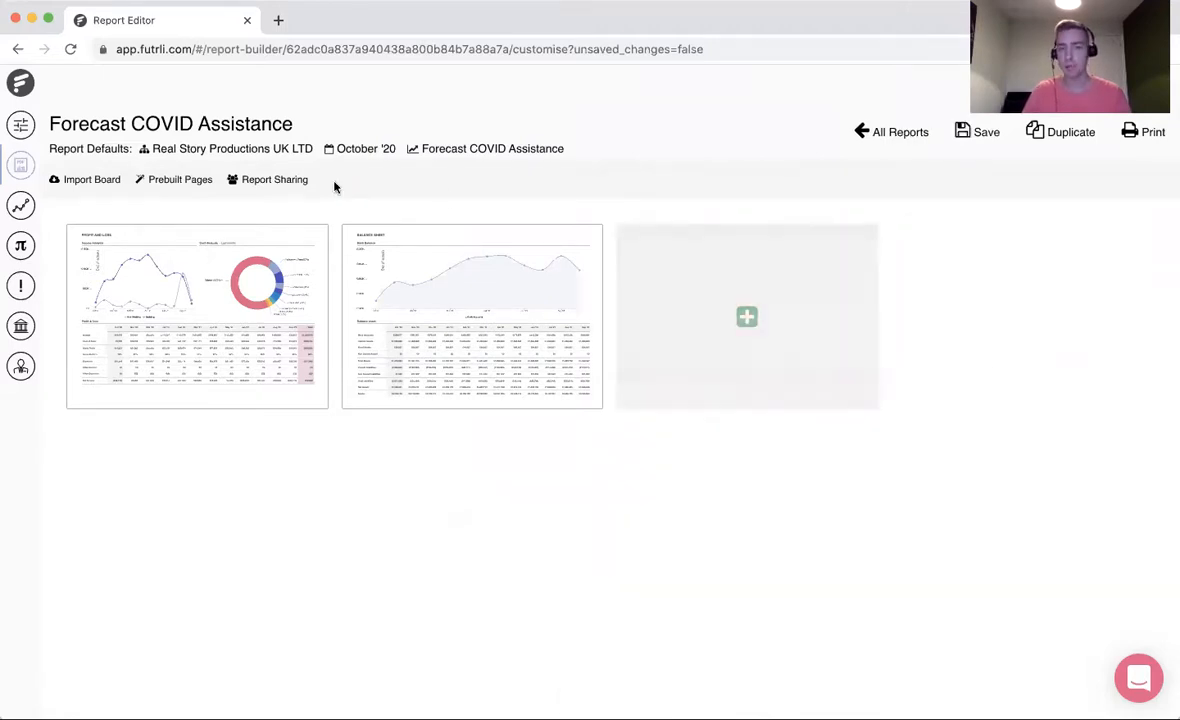
- Add the prebuilt Coversheet page to the report, leaving its text and logo as they are, and return to the page overview
click(188, 181)
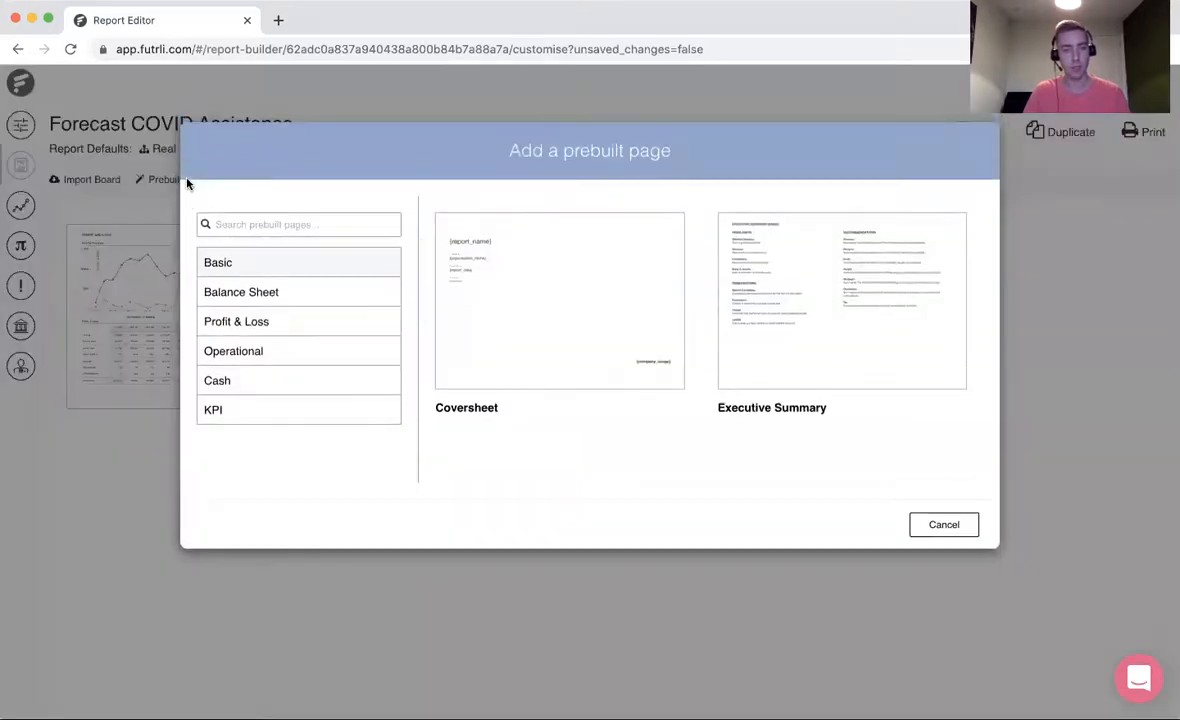
click(626, 345)
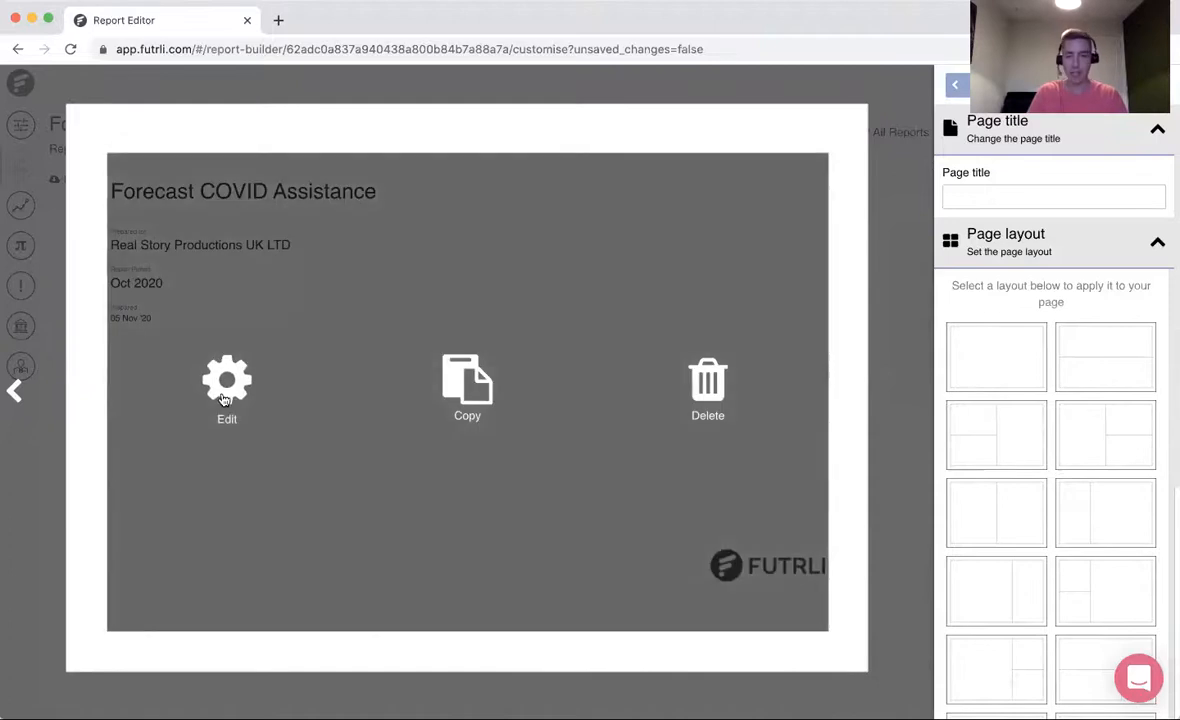
click(224, 398)
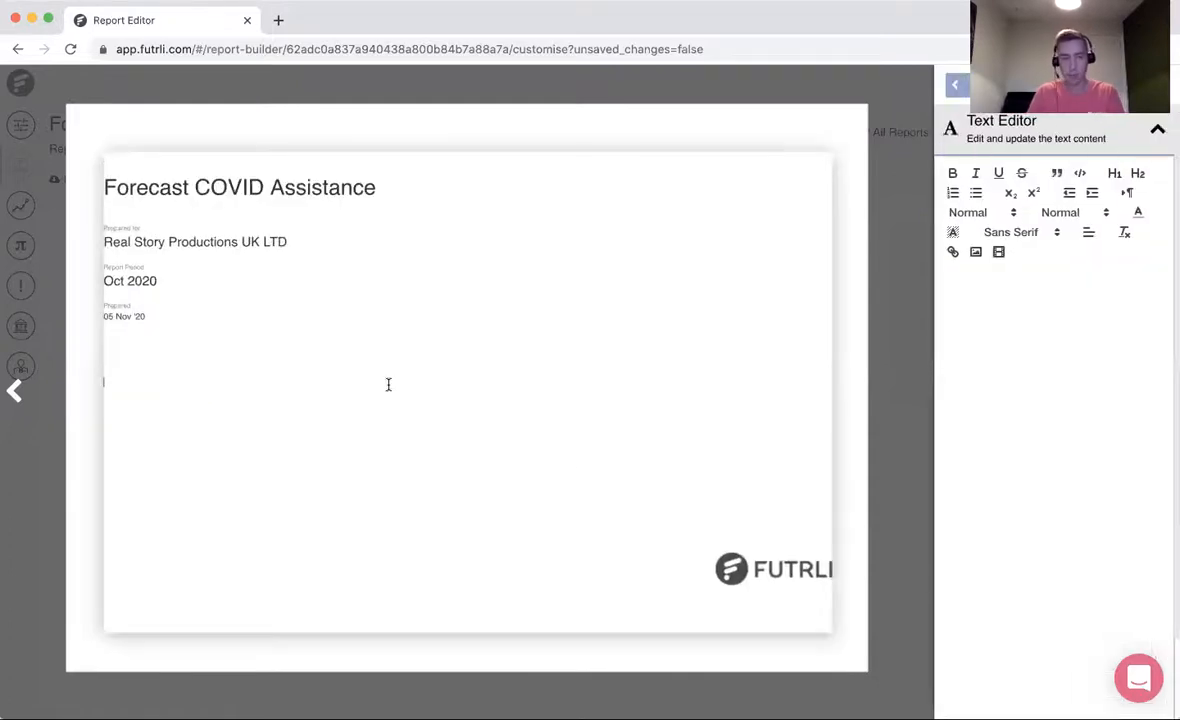
drag(387, 385, 763, 607)
click(762, 607)
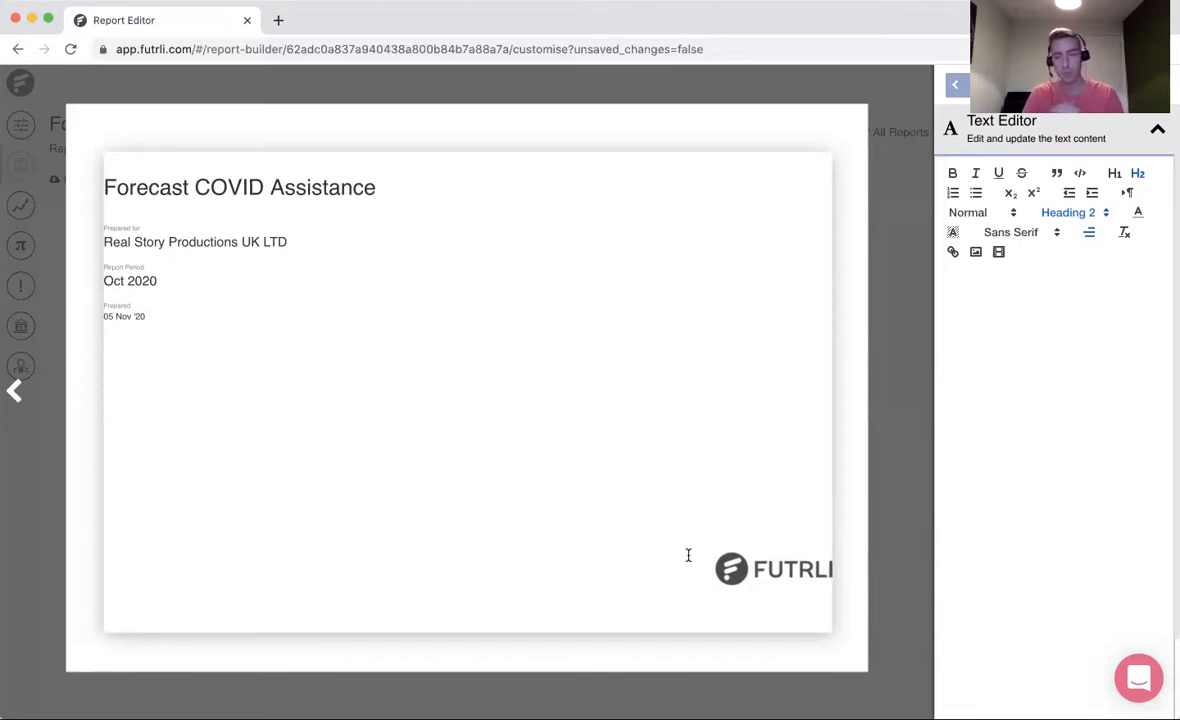
key(Escape)
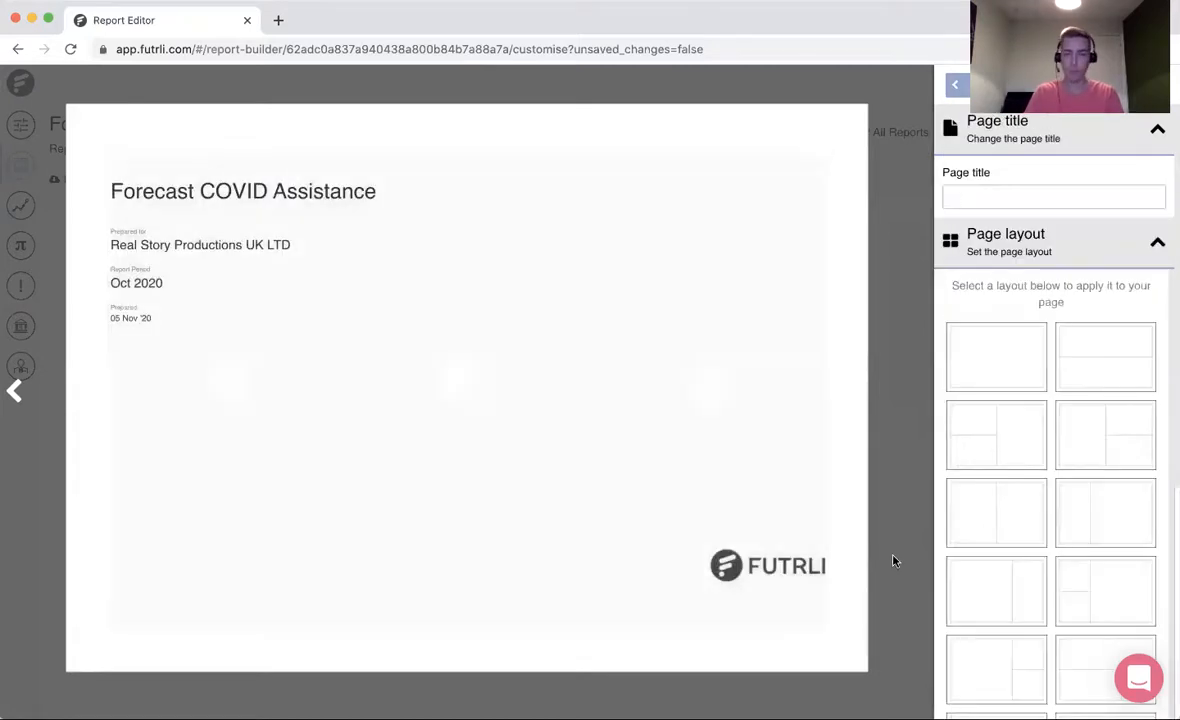
click(893, 560)
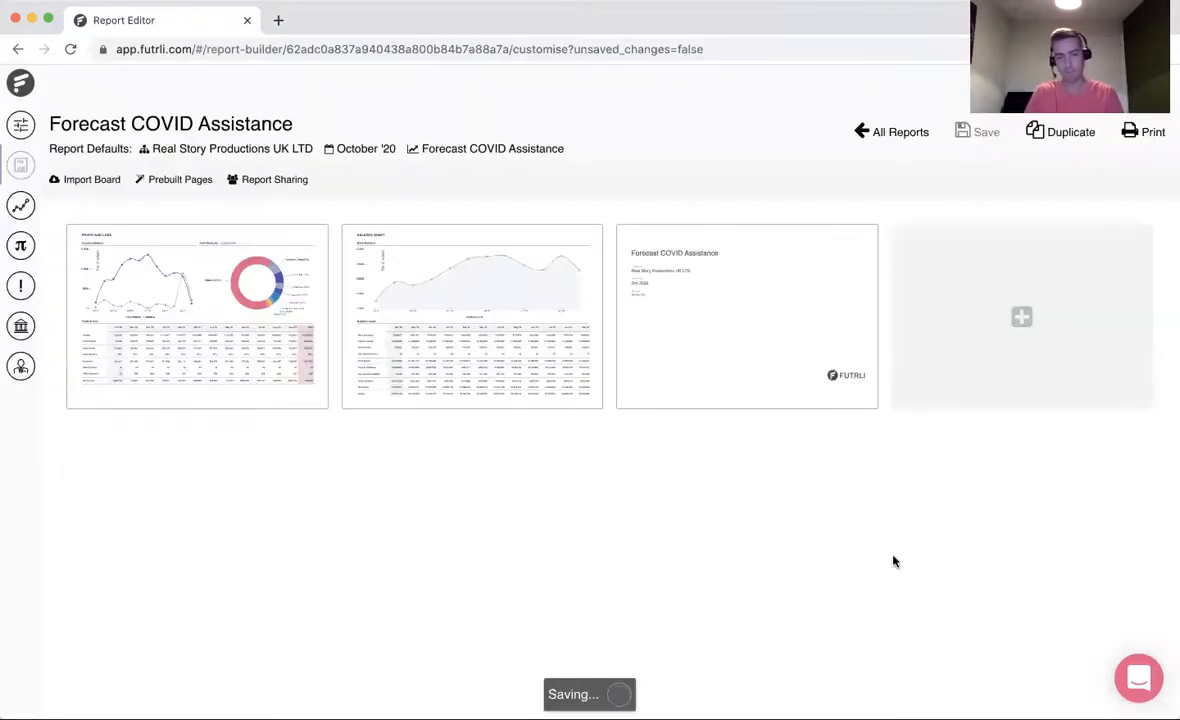
- Add the prebuilt Executive Summary page and open its Highlights and Observations text block for editing
click(196, 183)
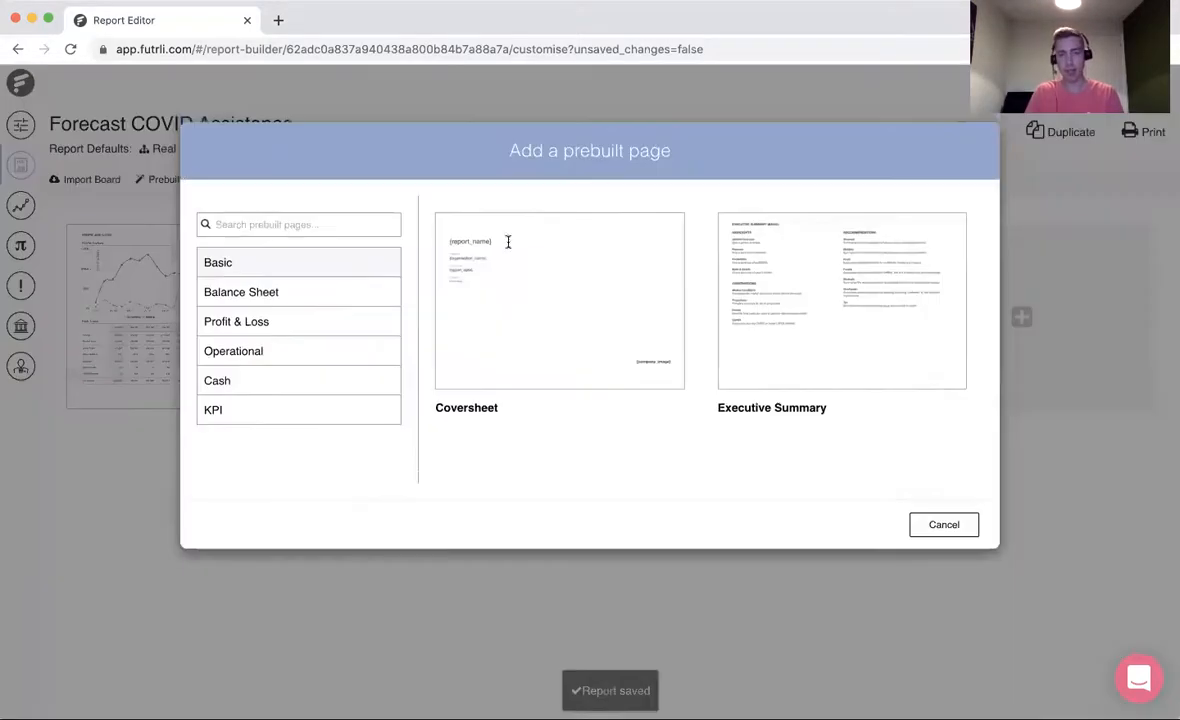
click(899, 344)
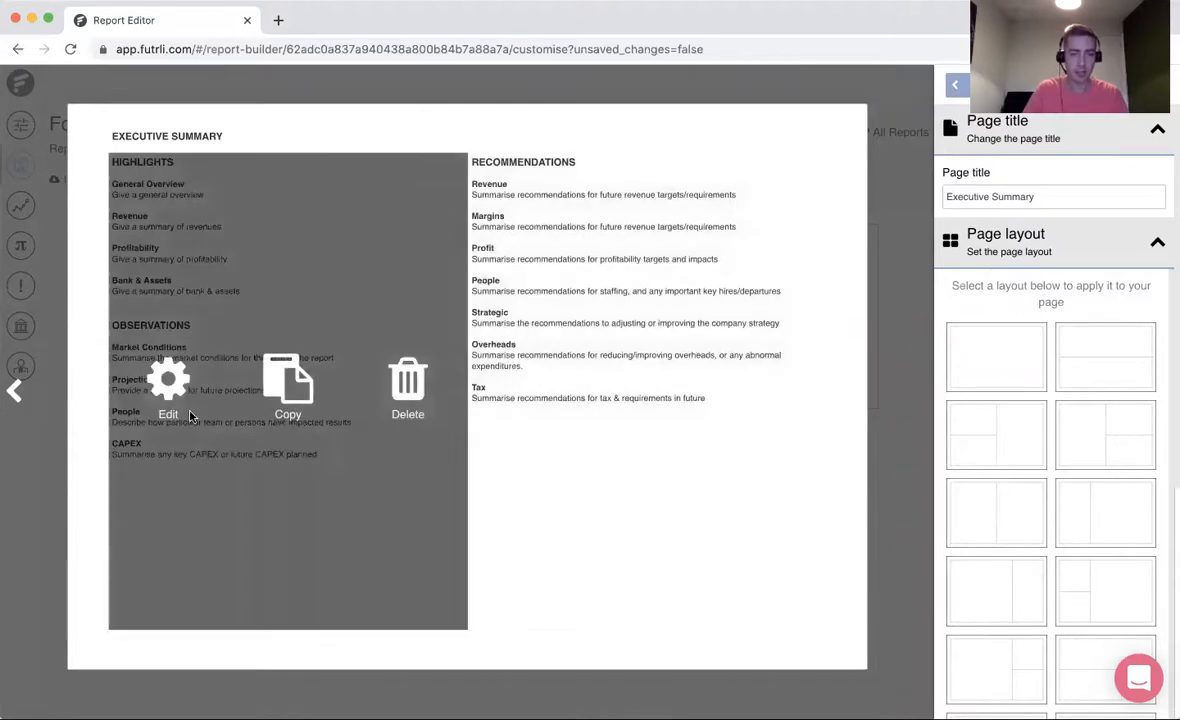
click(172, 405)
- Below the CAPEX entry, add the line "COVID MEASURES" with bullets for VAT Deferment, CBILS, Bounce Back and Furlough
click(333, 455)
key(Return)
text(COVID MEASURES)
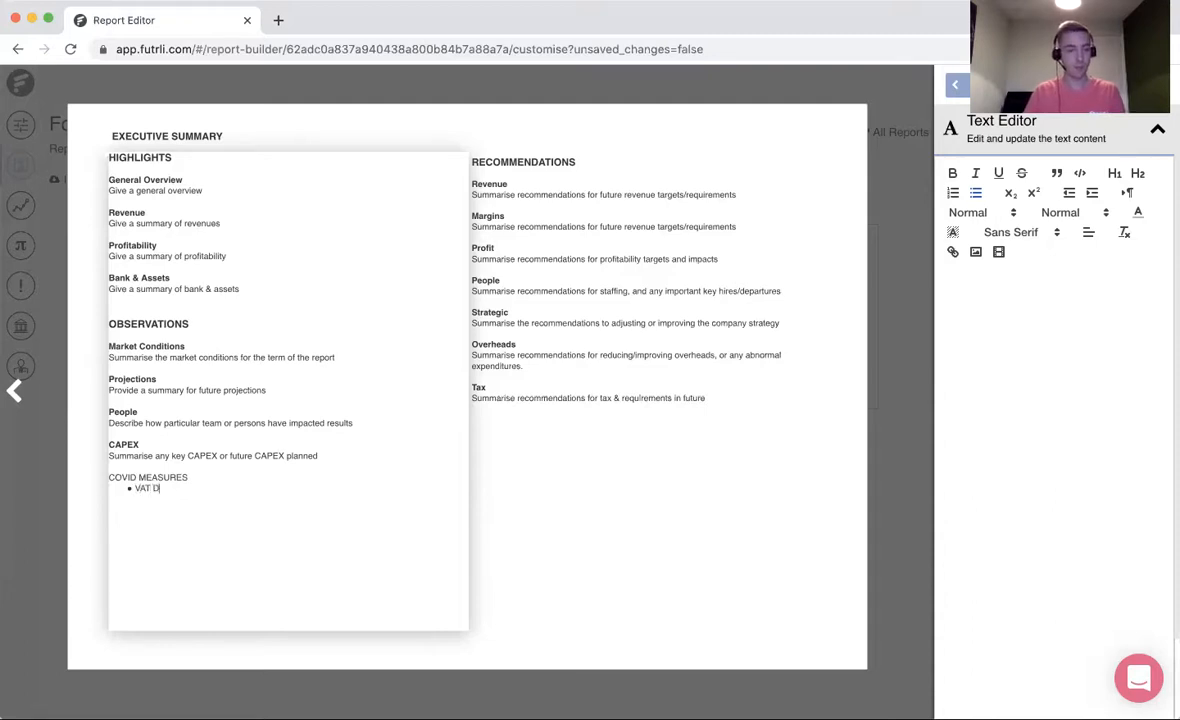
text(ent)
key(Return)
text(CBILS )
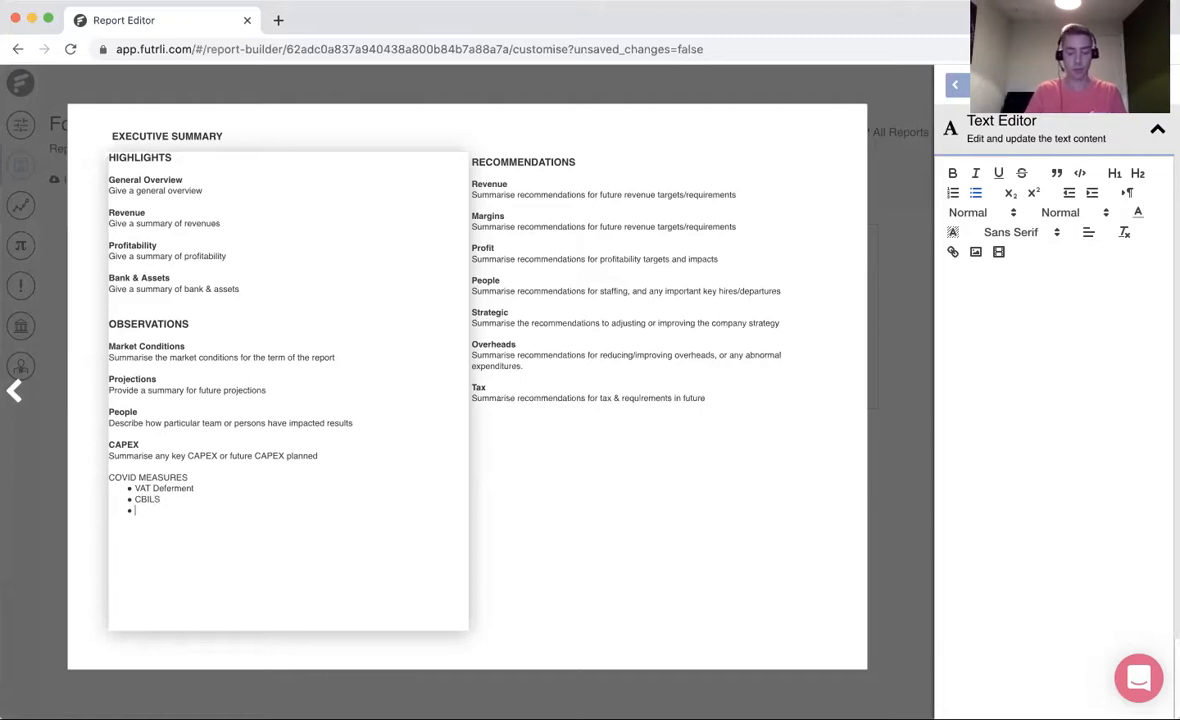
text(Bounce Back)
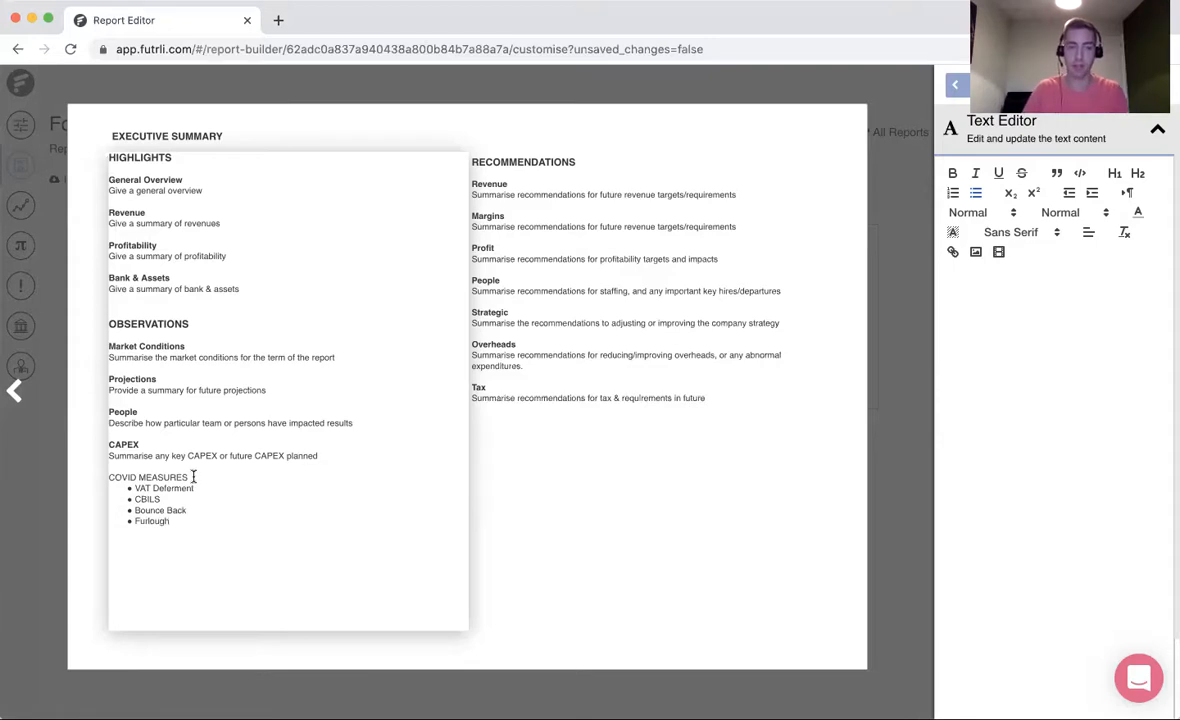
- Make the COVID MEASURES heading bold, enclose it in asterisks and close the Executive Summary page
drag(192, 477, 47, 480)
click(240, 486)
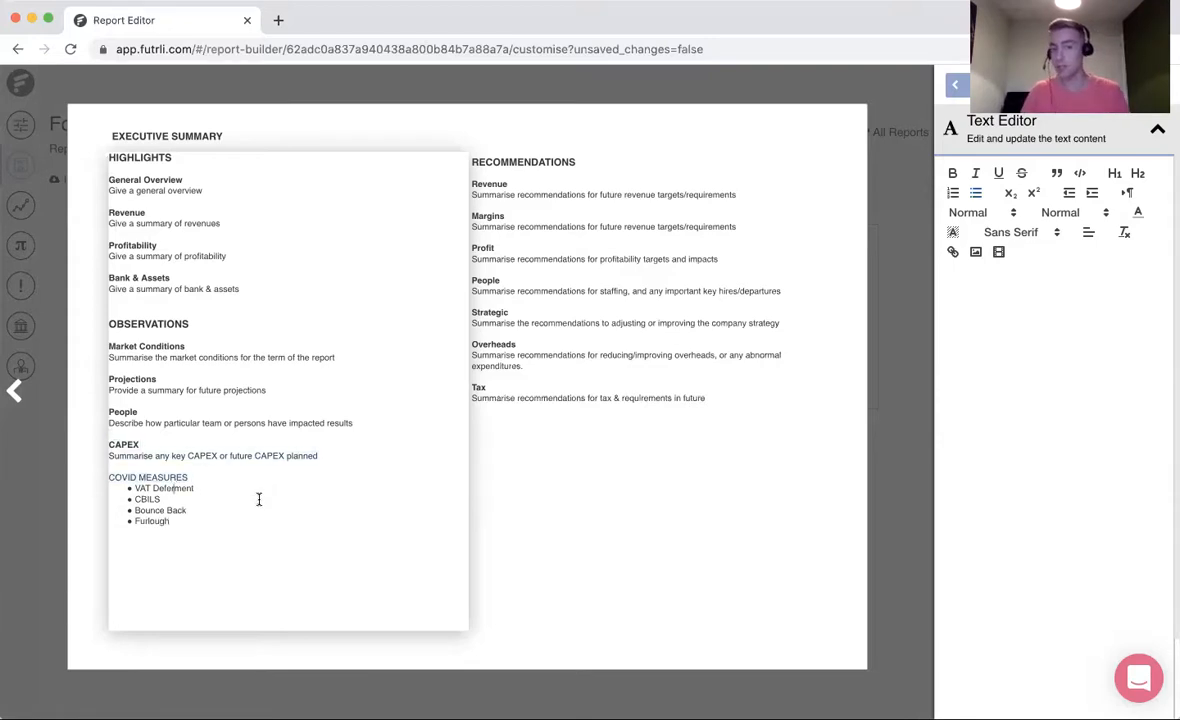
drag(193, 477, 87, 480)
click(300, 478)
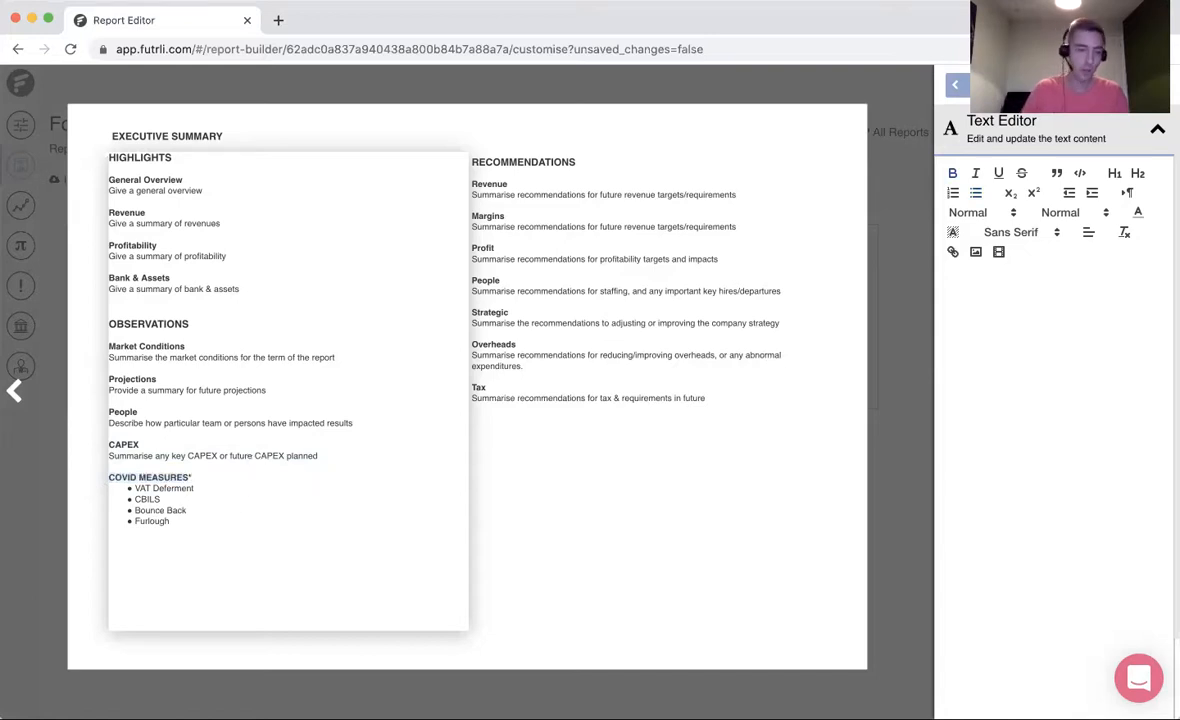
click(110, 478)
text(*)
key(Escape)
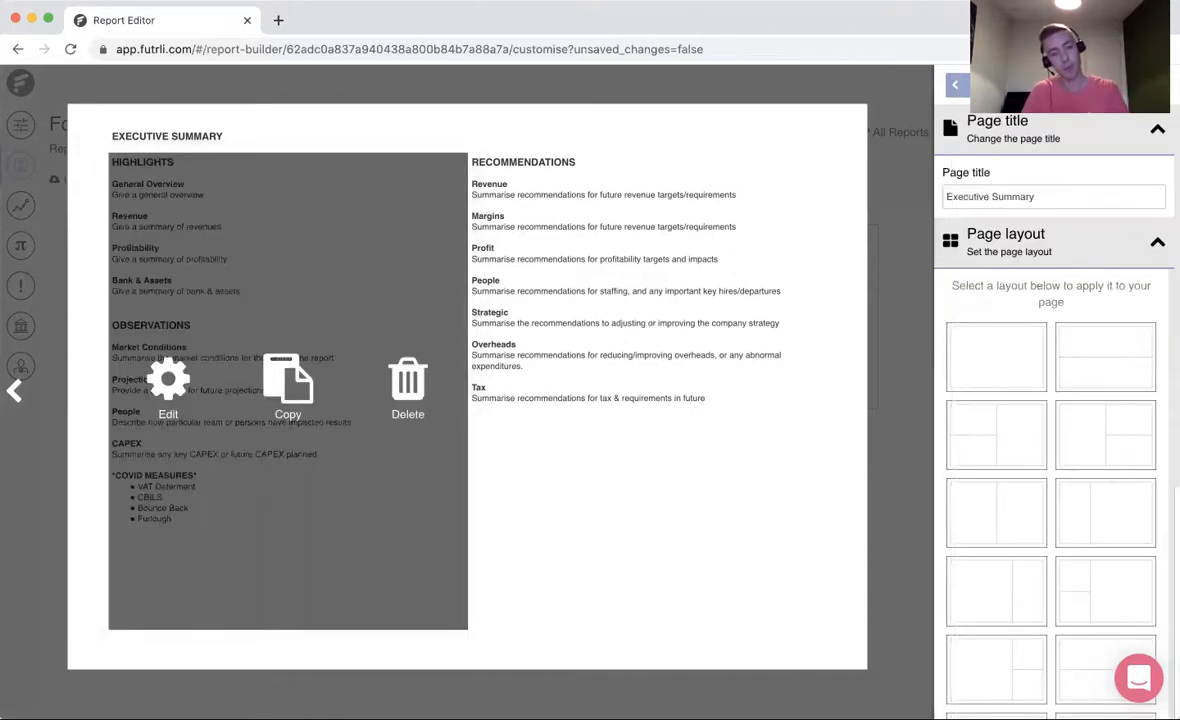
click(960, 85)
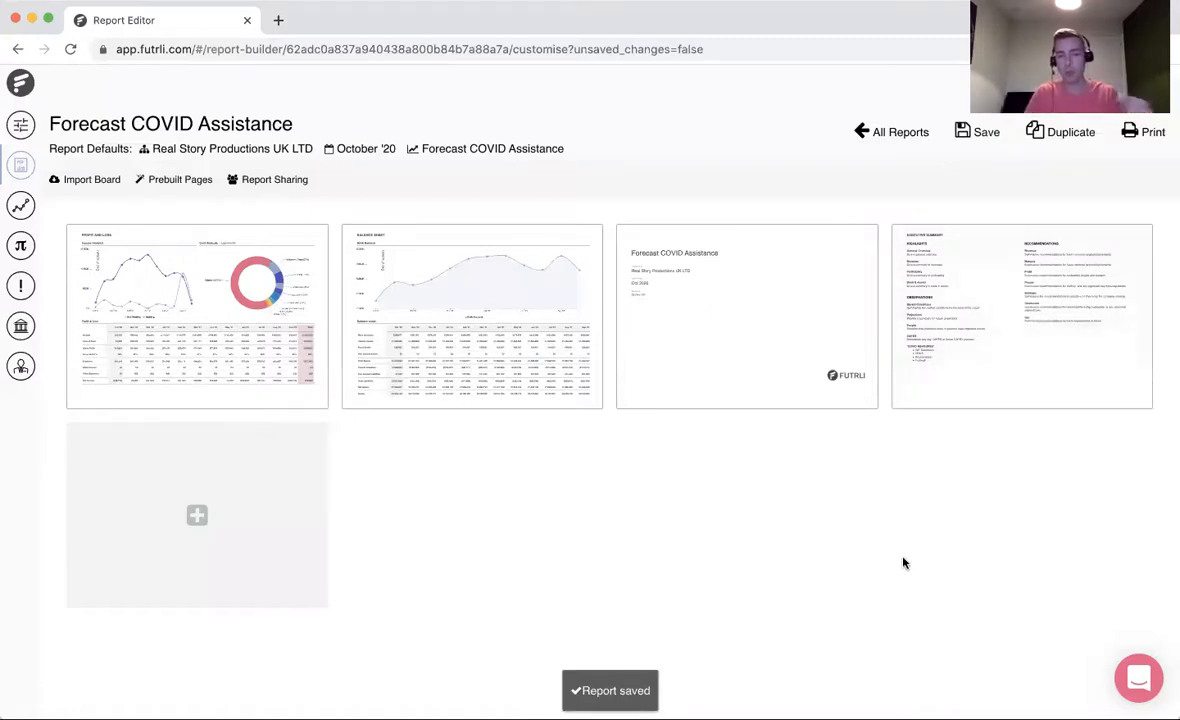
- Reorder the report so the cover sheet comes first and the Executive Summary second, and save it
mouse_move(720, 370)
drag(720, 370, 180, 382)
mouse_move(1030, 375)
drag(1030, 375, 470, 375)
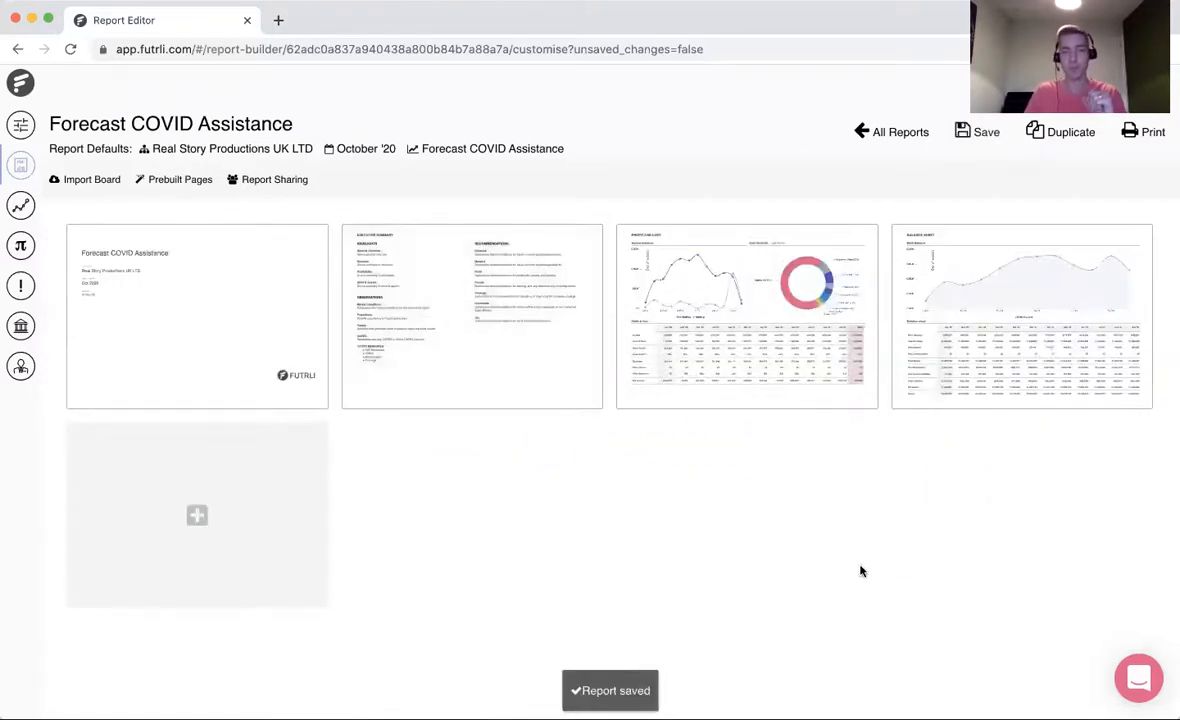
click(986, 136)
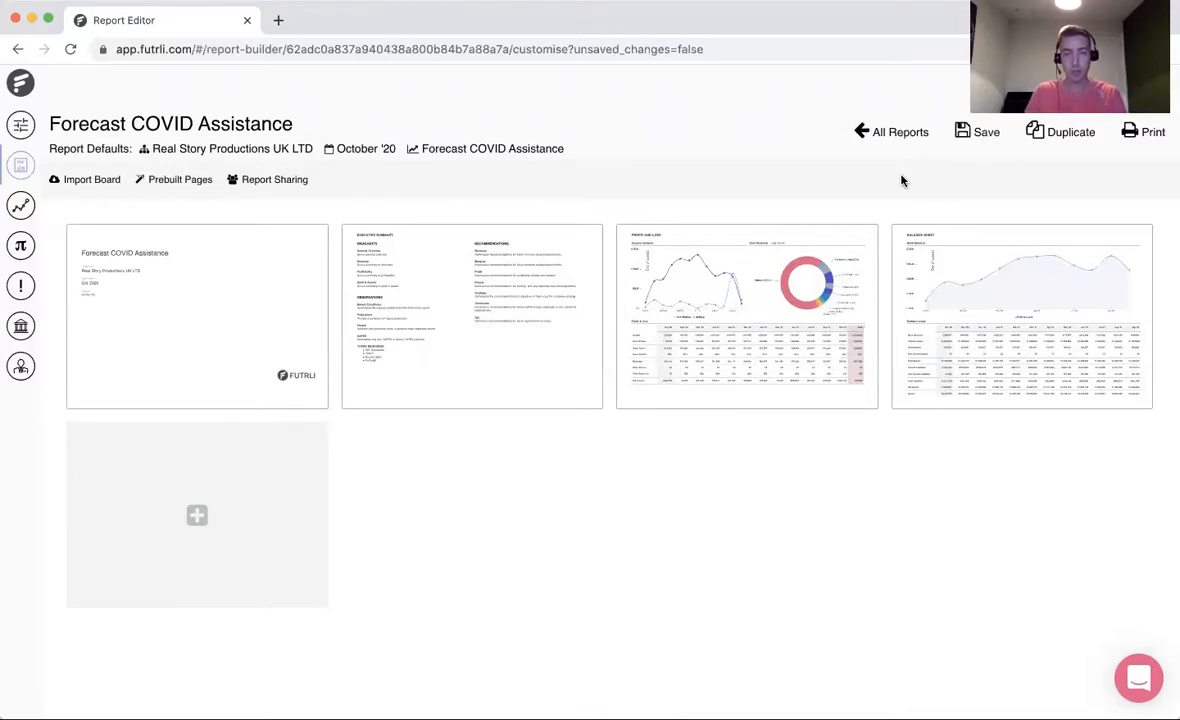
- Export the Forecast COVID Assistance report as a PDF and open the generated document
click(1150, 133)
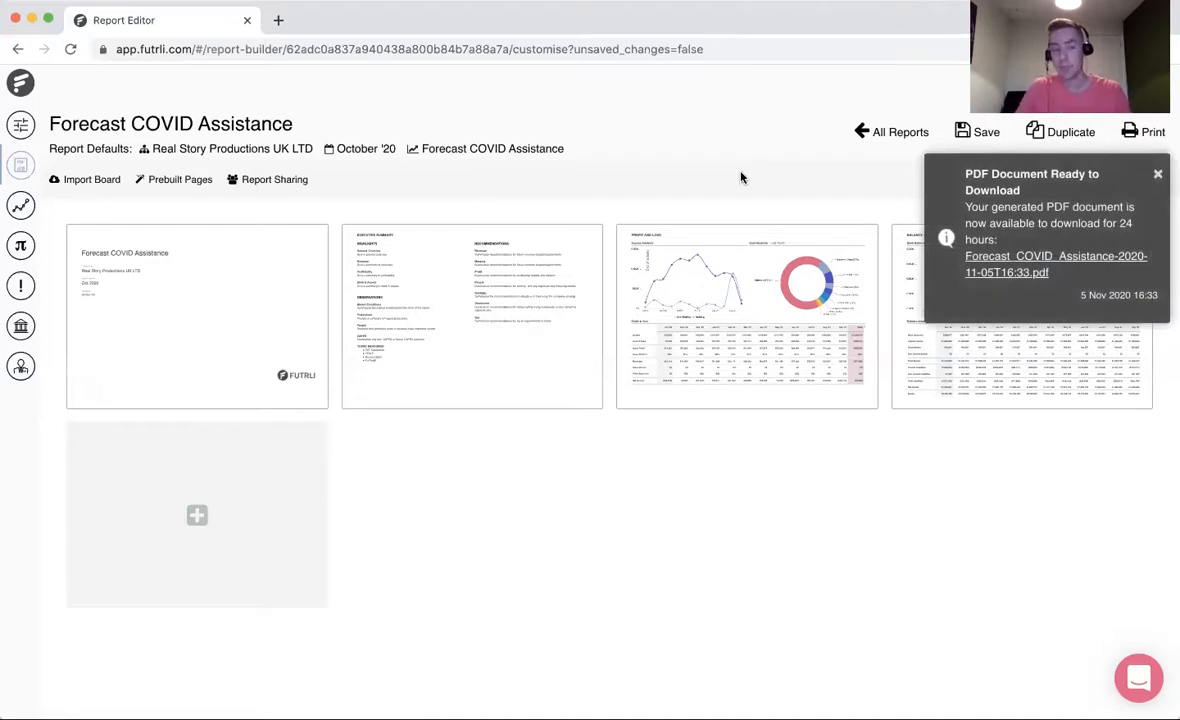
click(1001, 272)
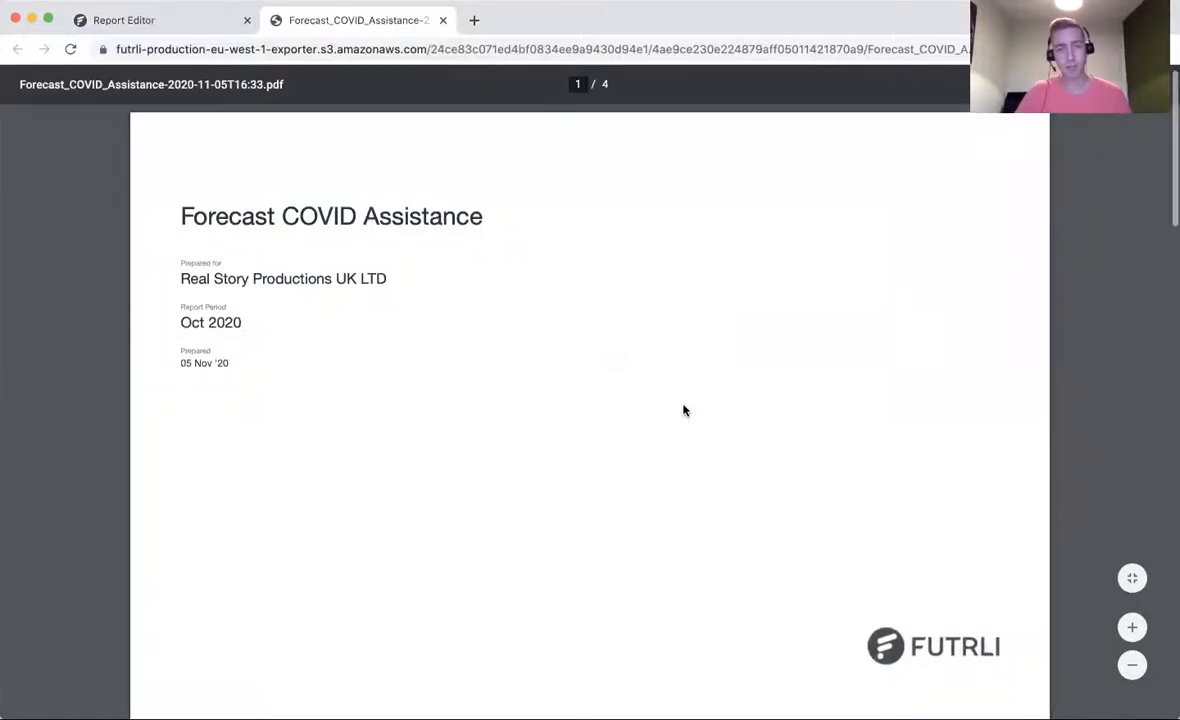
- Review the PDF's cover, executive summary, profit and loss and balance sheet pages, and close it and the download notice
scroll(684, 406, down, 5)
scroll(684, 409, down, 3)
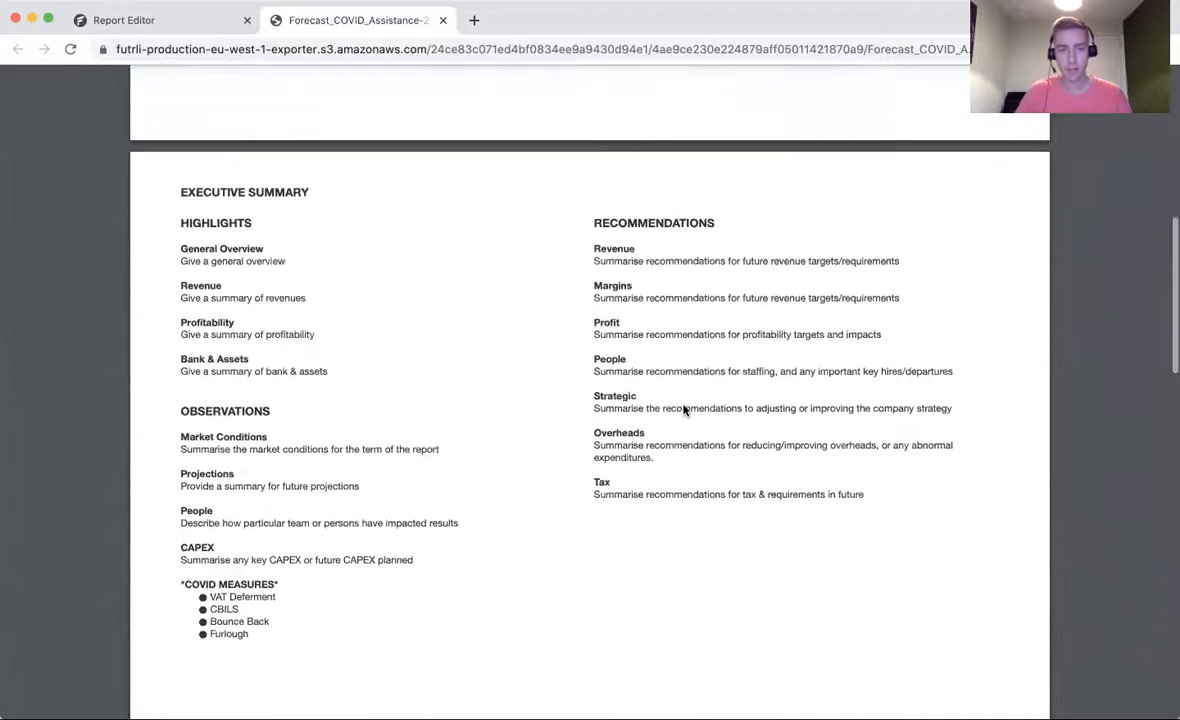
scroll(684, 409, down, 1)
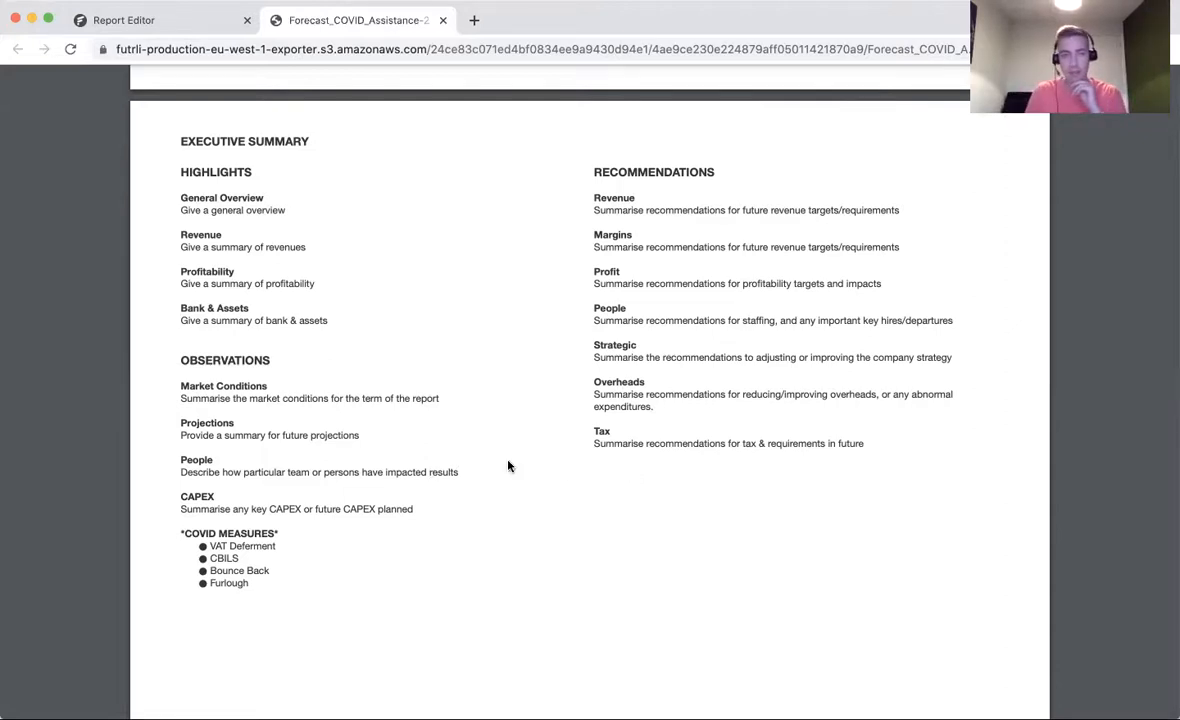
scroll(508, 466, down, 10)
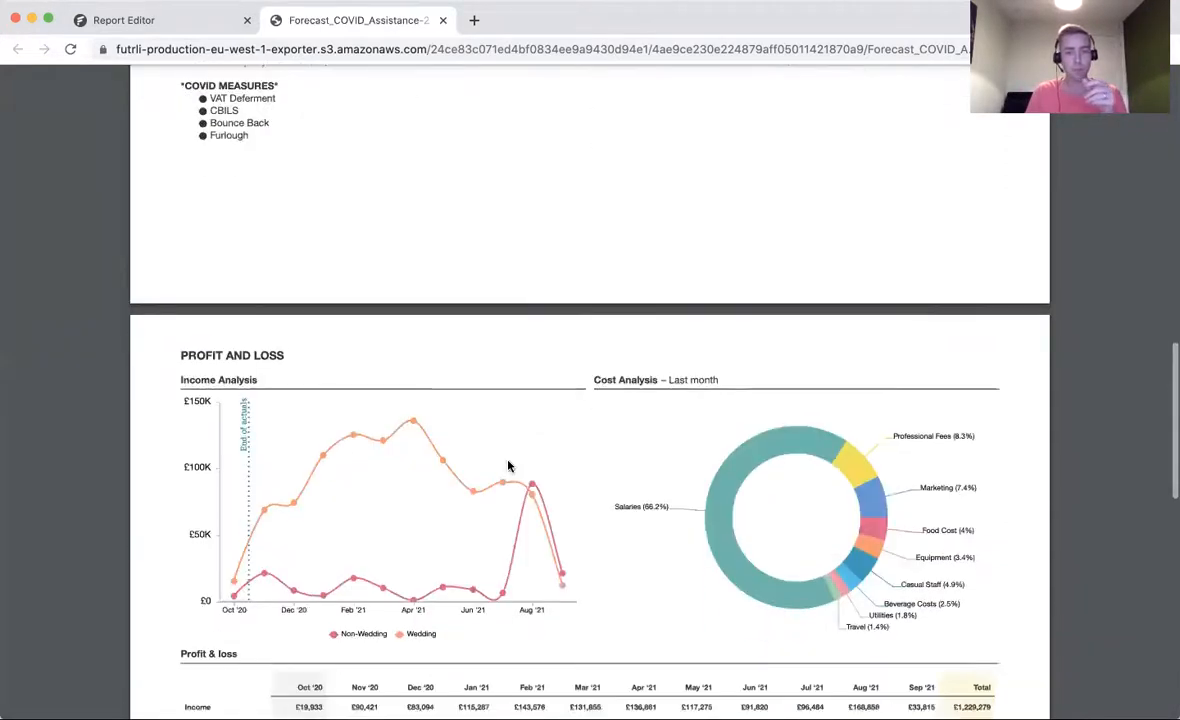
scroll(508, 466, down, 4)
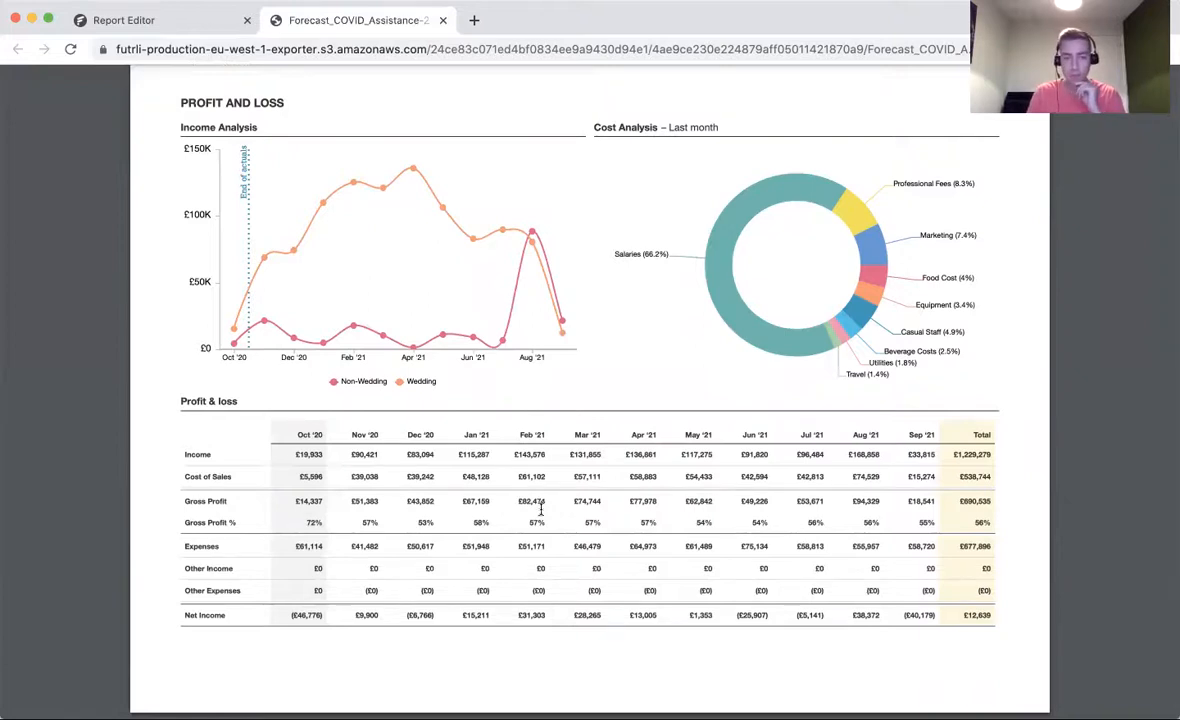
scroll(510, 500, down, 8)
scroll(522, 577, down, 1)
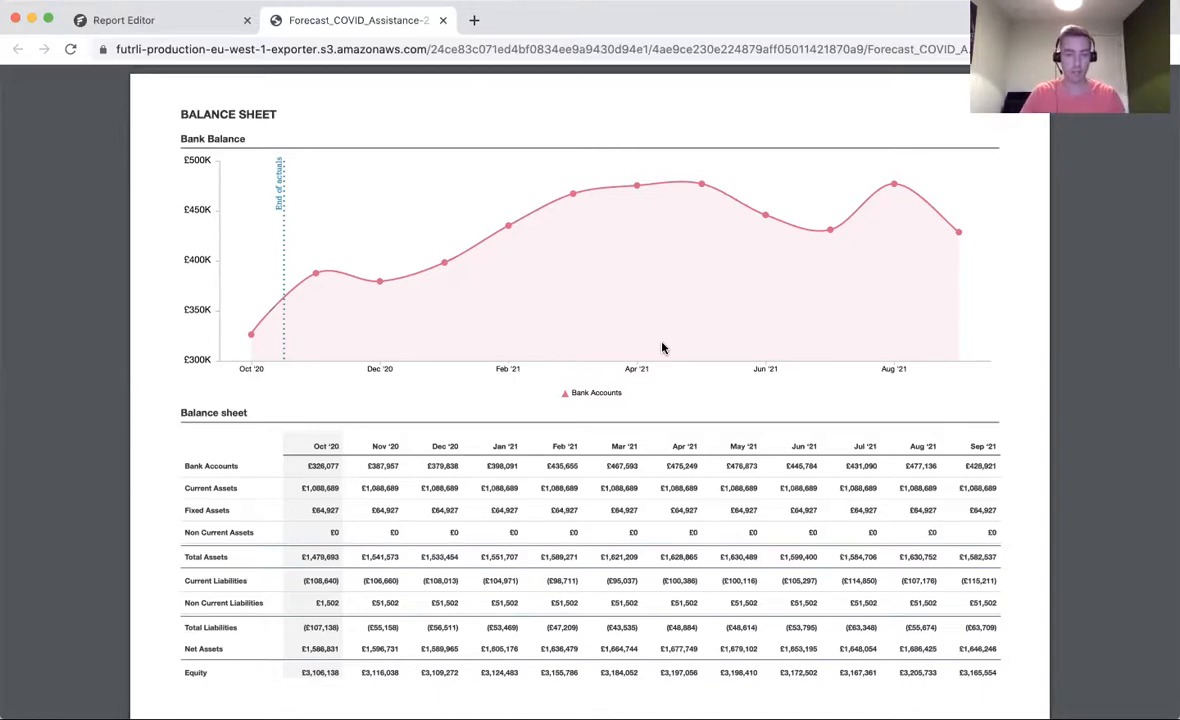
click(443, 20)
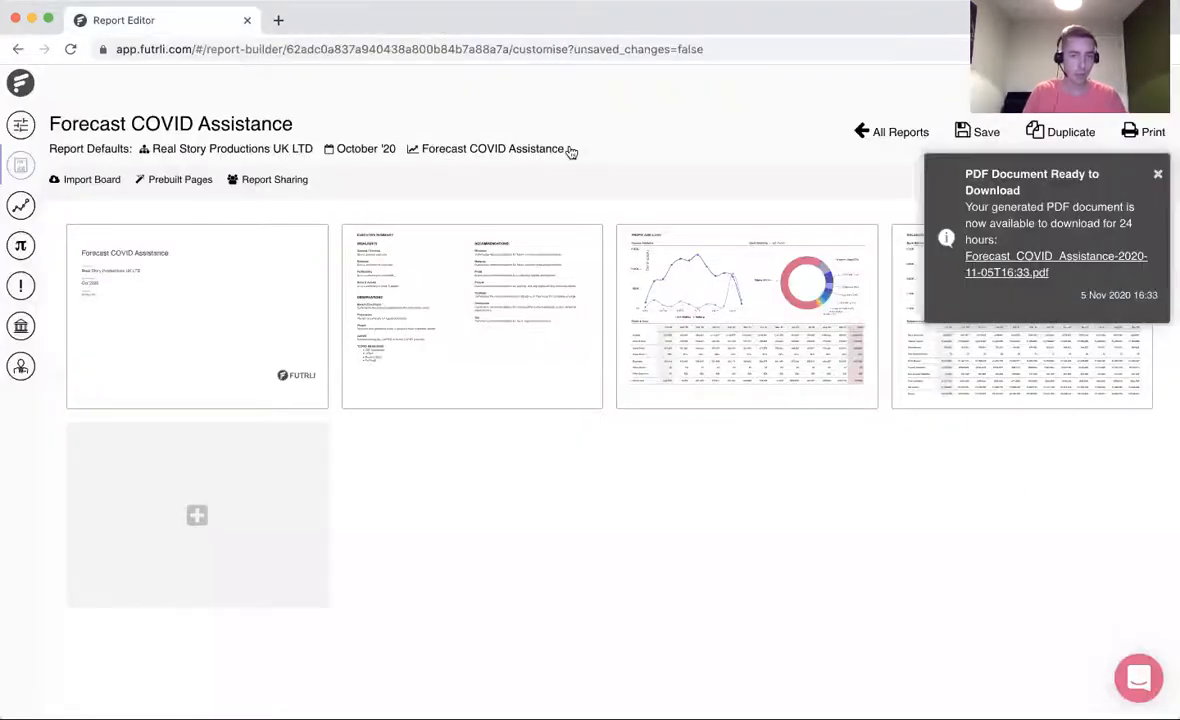
click(1158, 174)
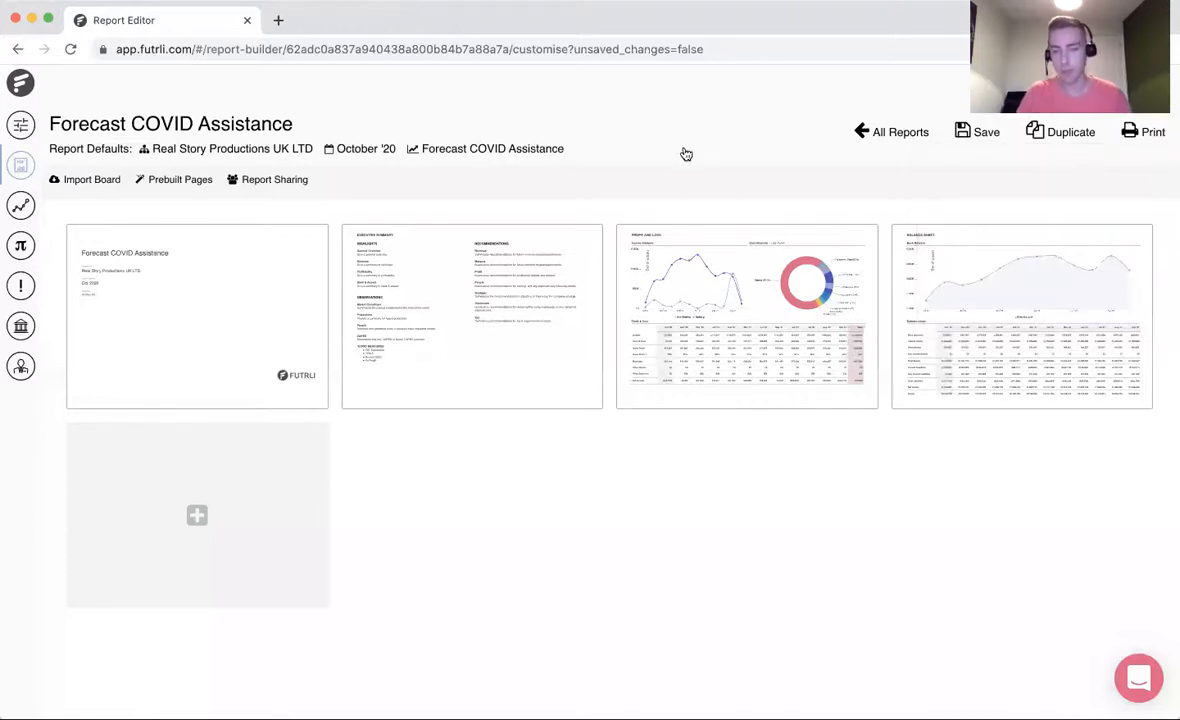